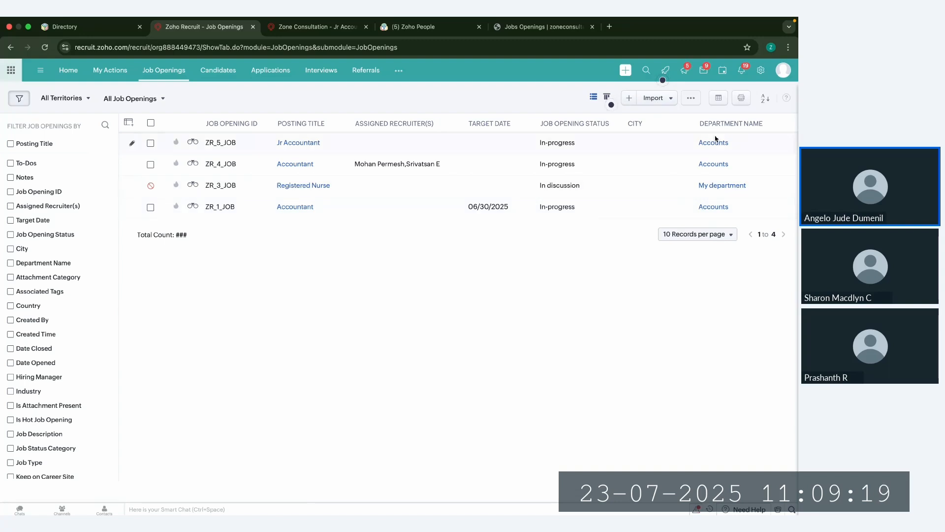
Step: Go to the Portal settings in Setup and open the Company Details for editing
click(761, 71)
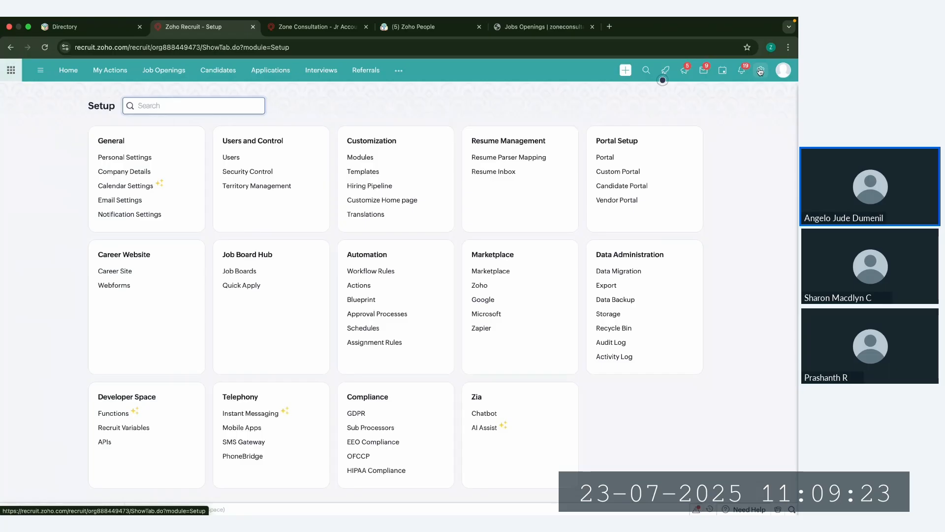
click(609, 159)
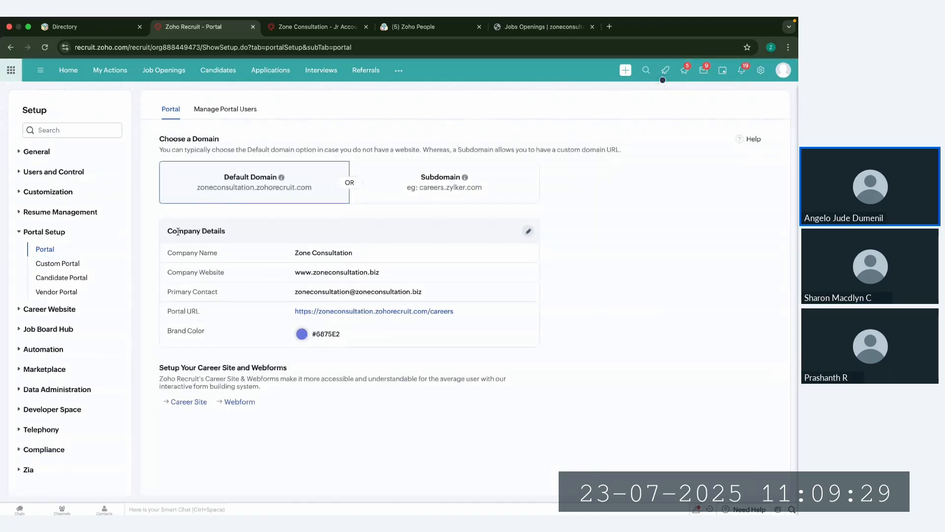
drag(167, 231, 217, 232)
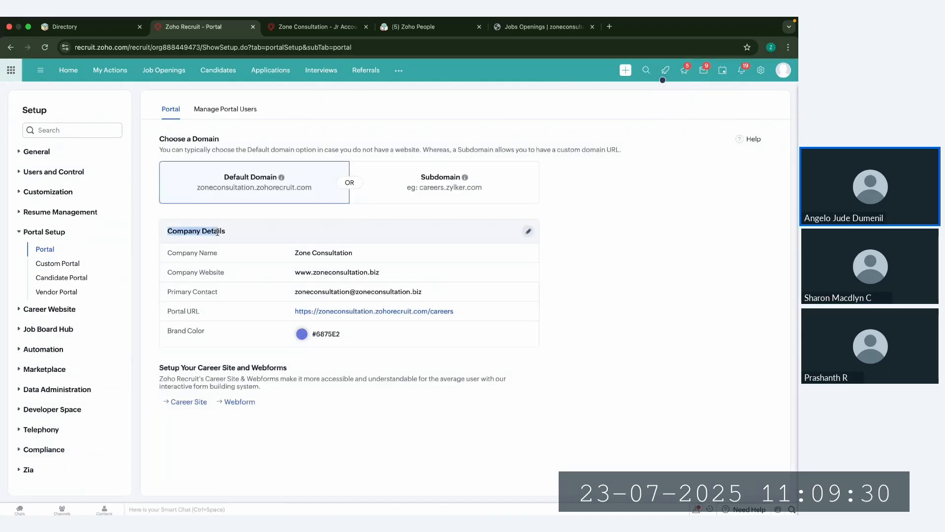
click(528, 231)
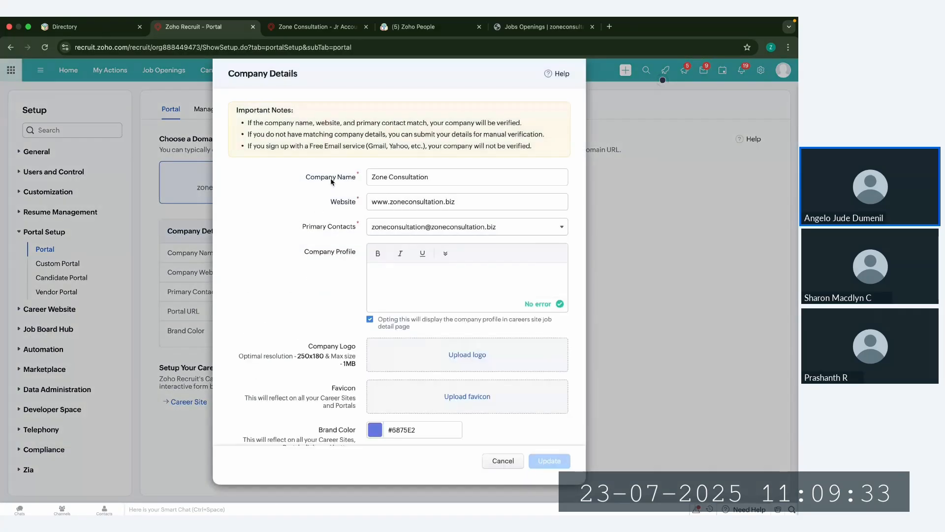
Step: Review the company name, website, primary contacts, company profile, logo and favicon fields in Company Details
double_click(331, 179)
double_click(346, 204)
click(370, 231)
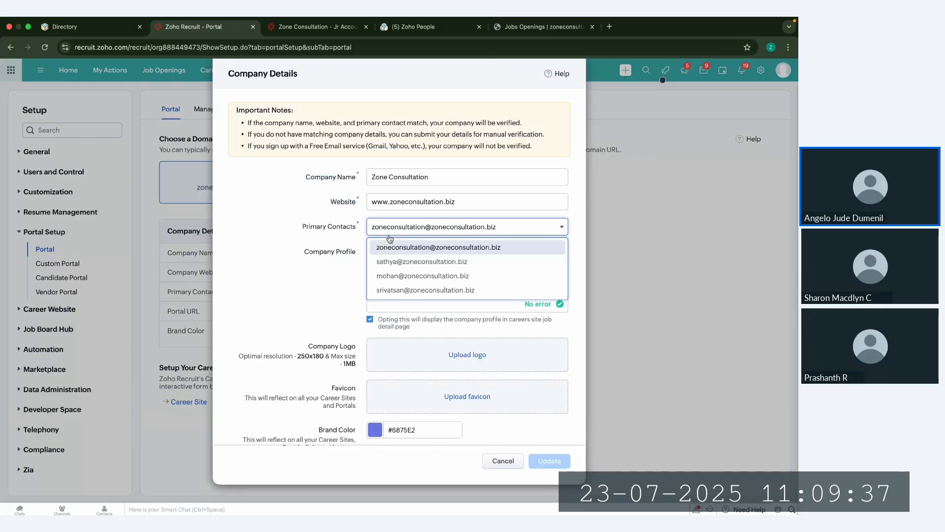
click(325, 251)
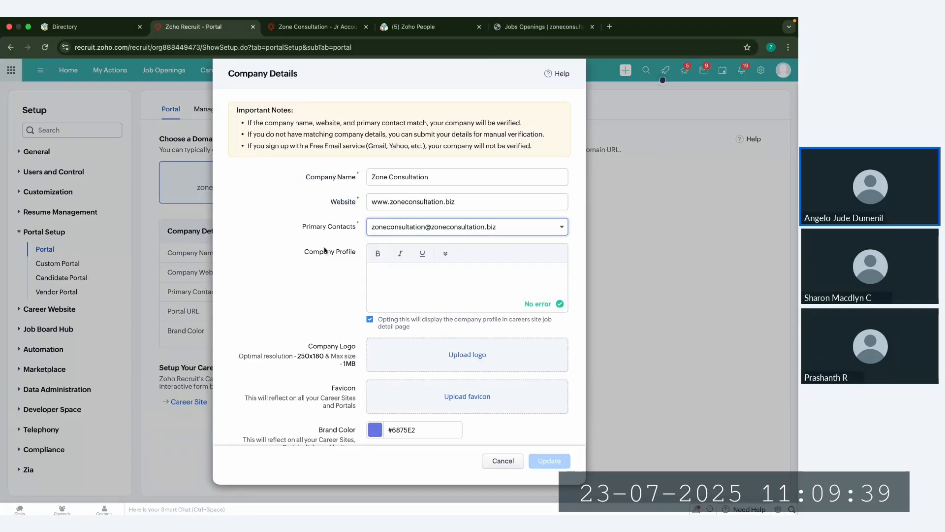
drag(304, 251, 359, 252)
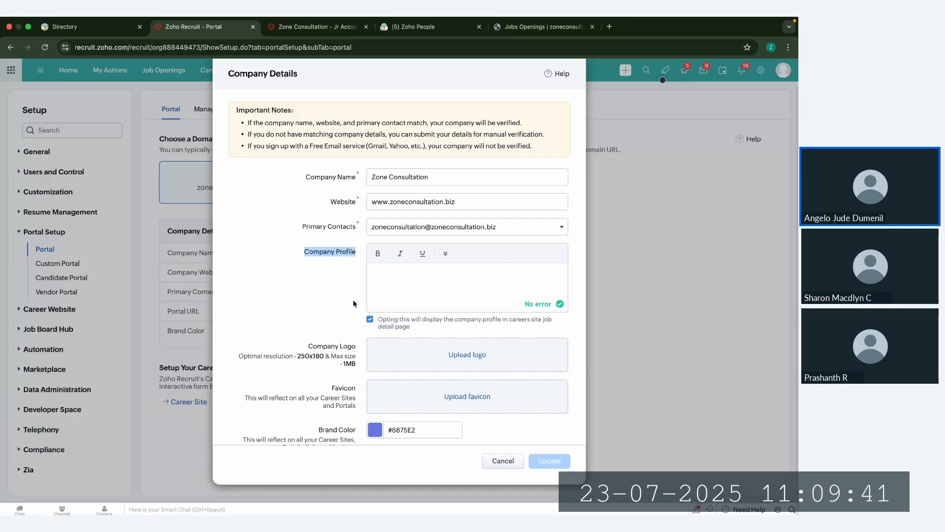
scroll(354, 303, down, 1)
drag(308, 321, 338, 323)
click(352, 375)
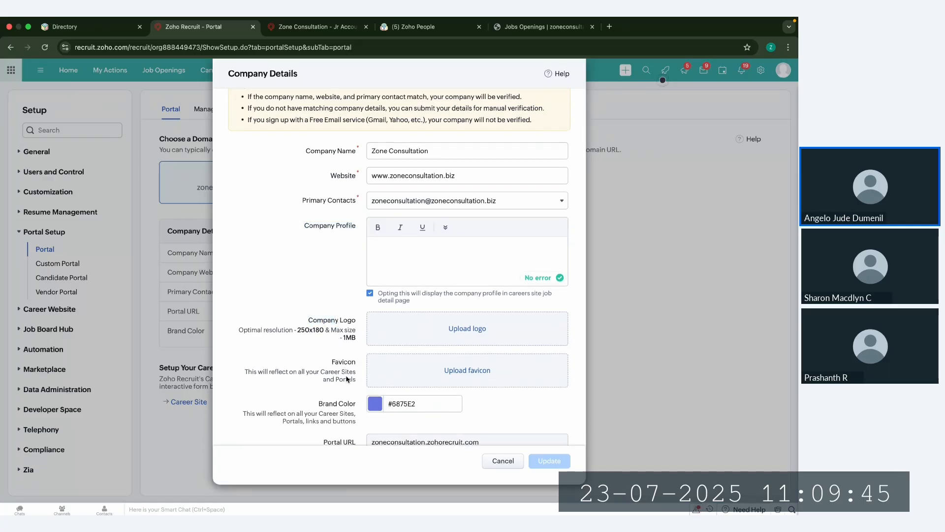
scroll(340, 387, down, 1)
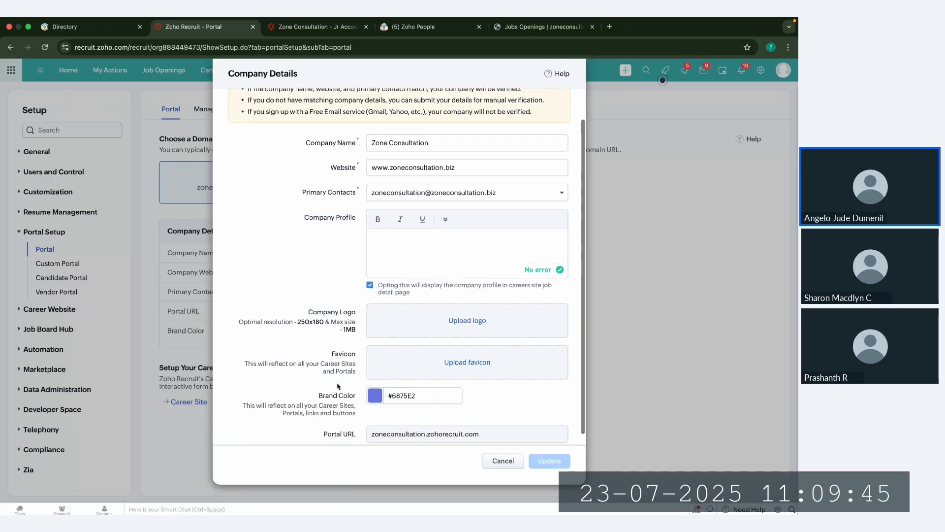
Step: Check the Brand Color picker and Portal URL field, and close Company Details without updating anything
click(375, 392)
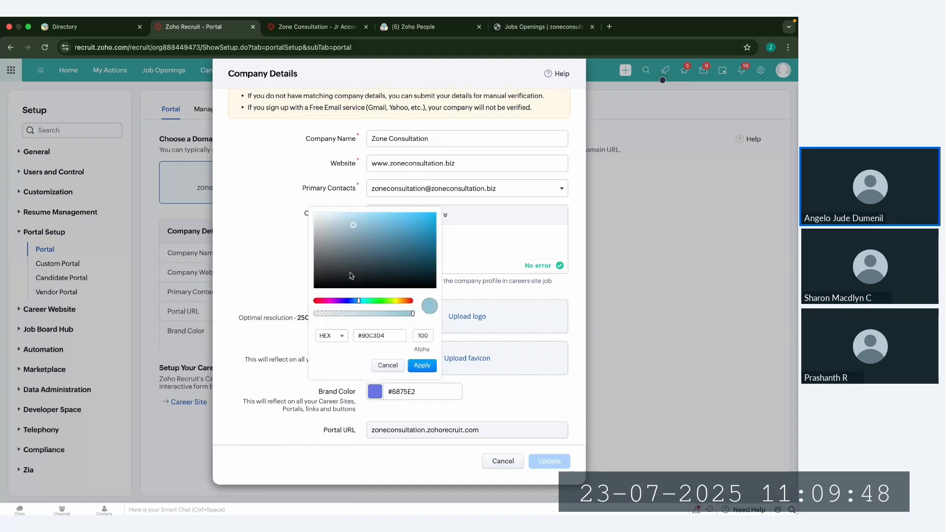
click(388, 366)
drag(391, 392, 412, 392)
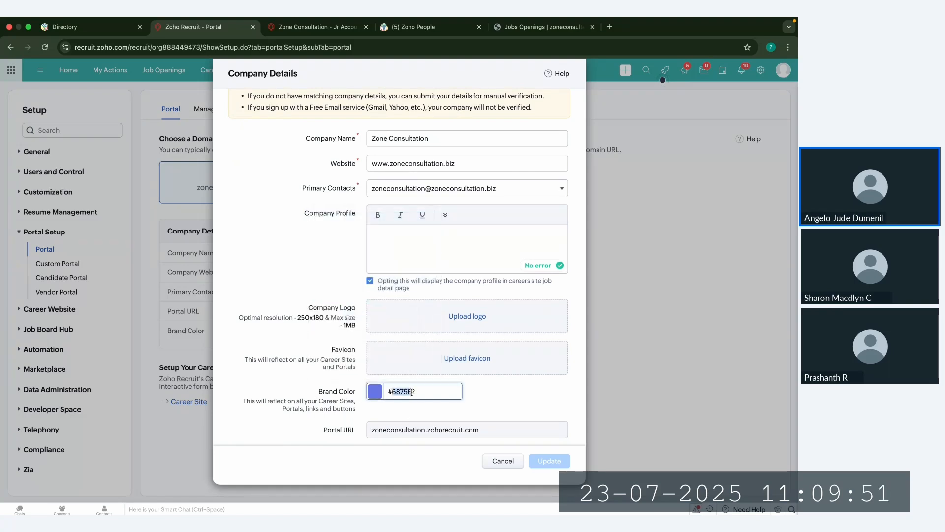
scroll(427, 391, down, 1)
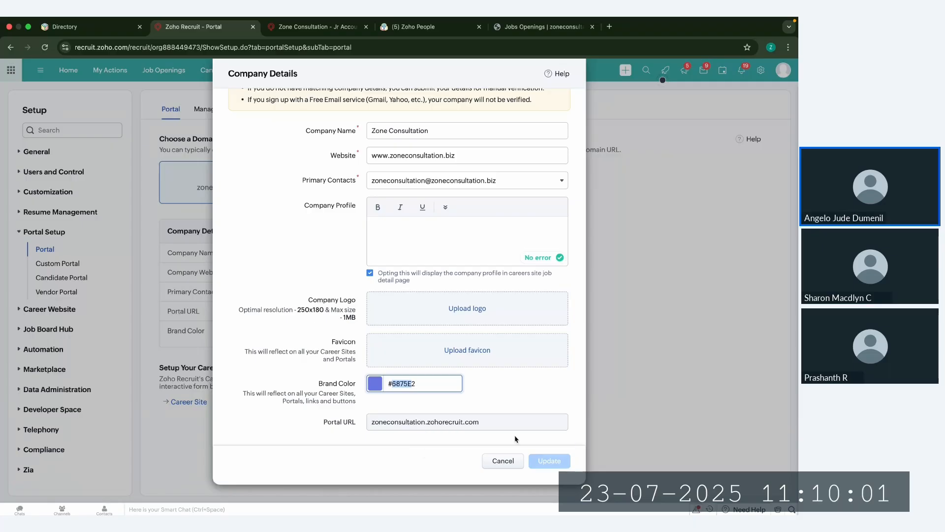
click(503, 461)
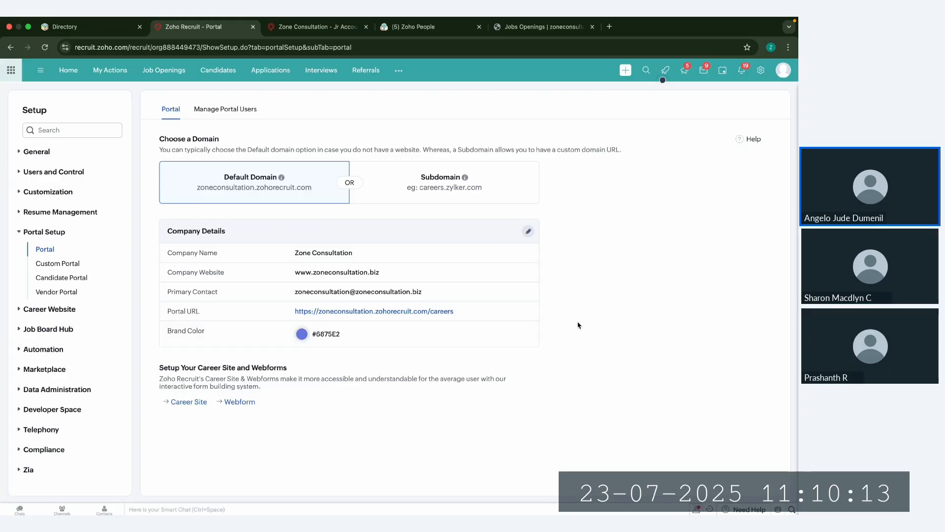
Step: Open the Career Site settings, view the current openings on the default Careers site, and return to the career site list
click(761, 70)
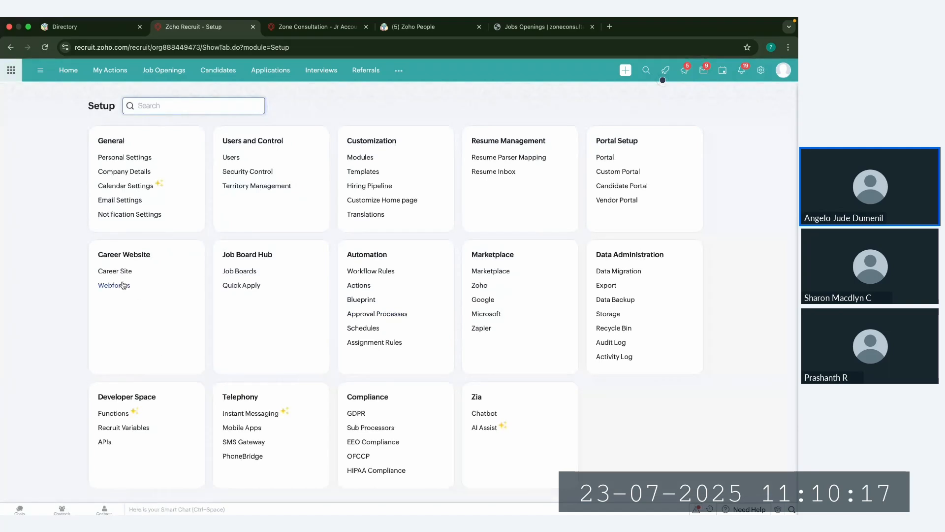
click(117, 271)
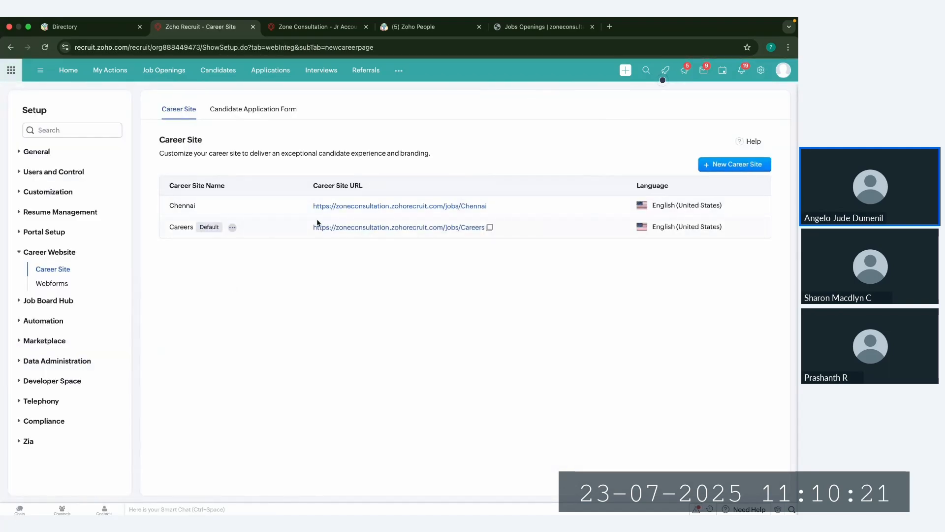
click(348, 226)
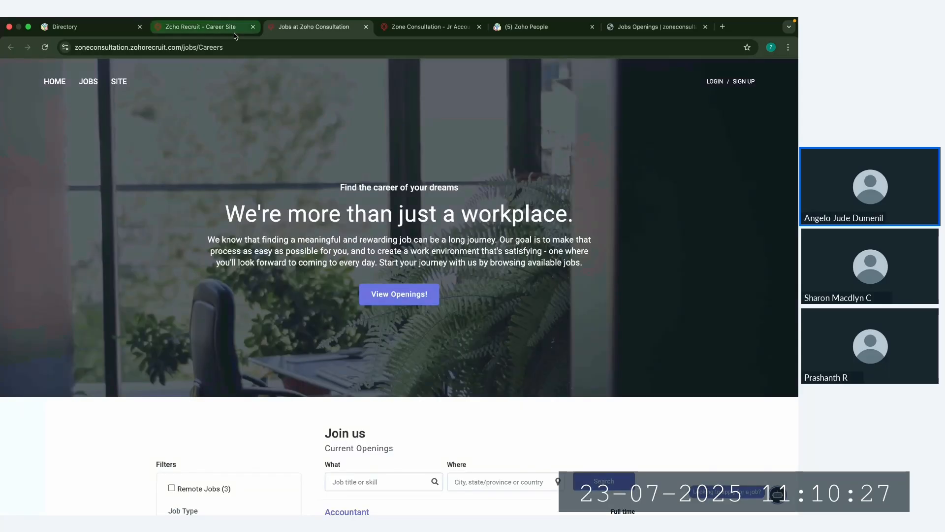
scroll(319, 339, down, 5)
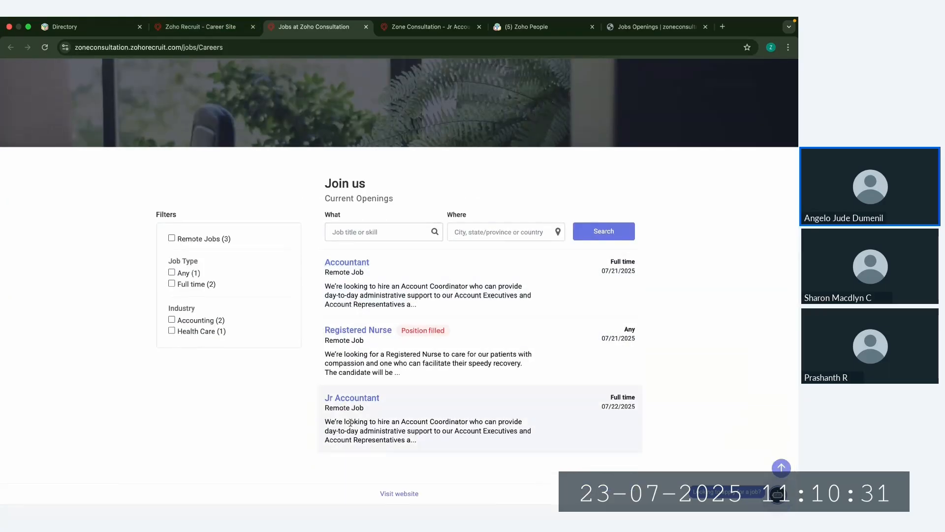
click(221, 34)
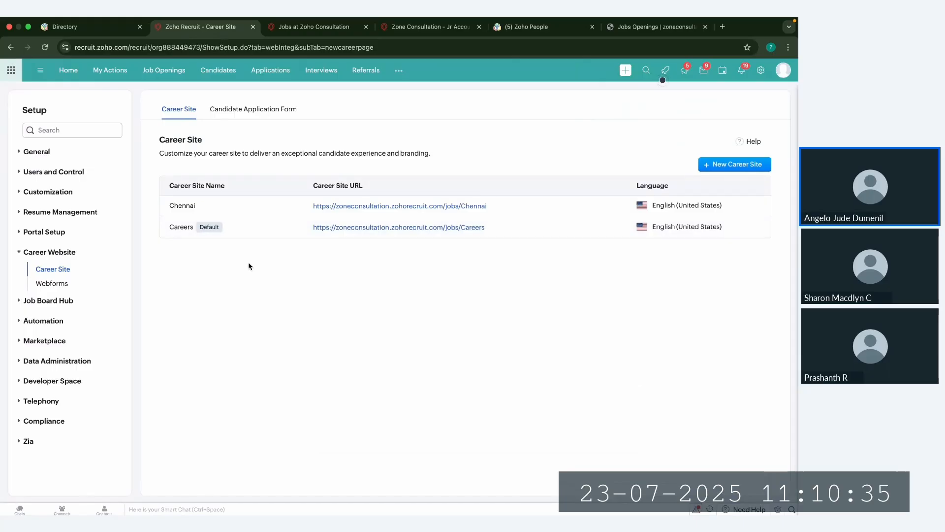
click(204, 207)
click(290, 204)
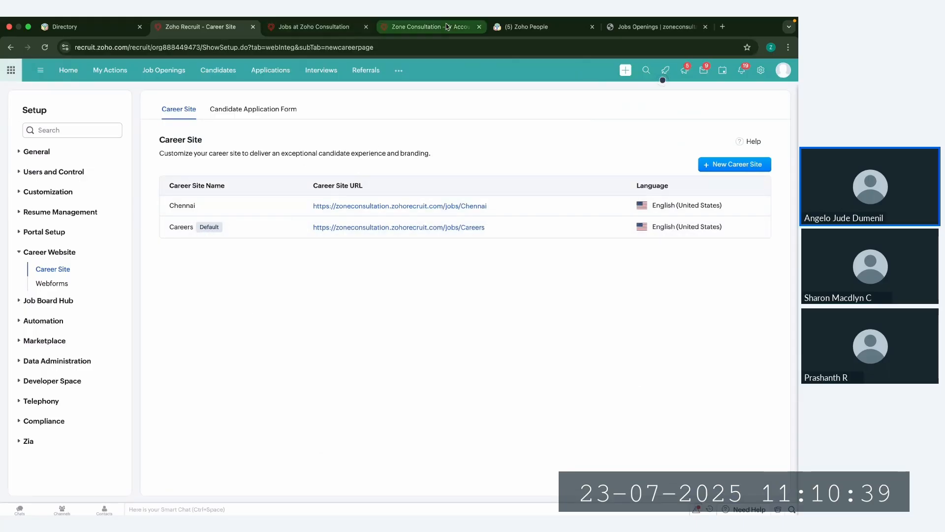
Step: Look over the Jobs Openings page on the zoneconsultation website and open the Accountant posting from it
click(627, 29)
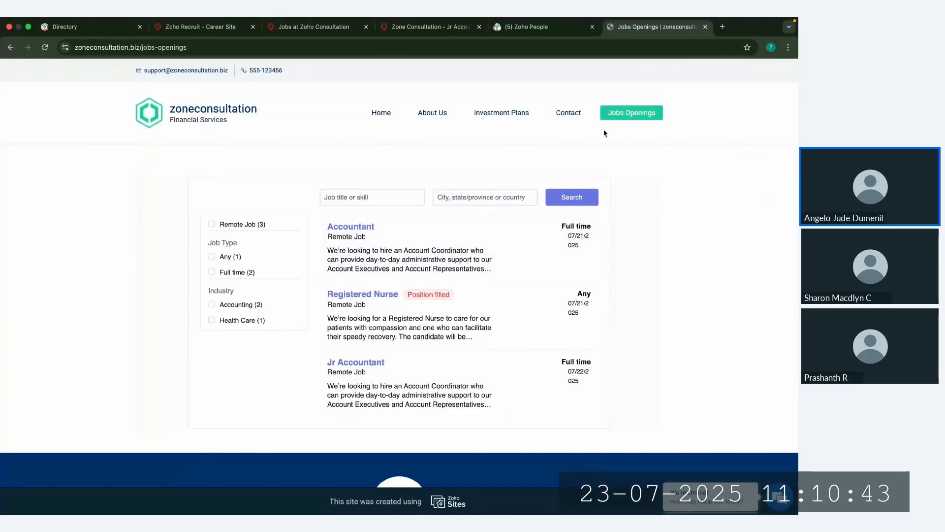
scroll(414, 317, down, 2)
scroll(413, 296, up, 2)
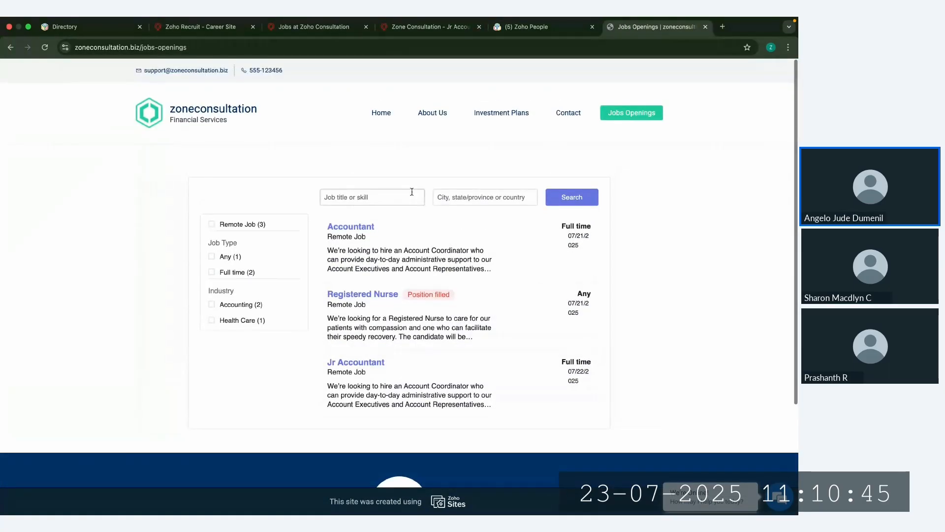
click(348, 231)
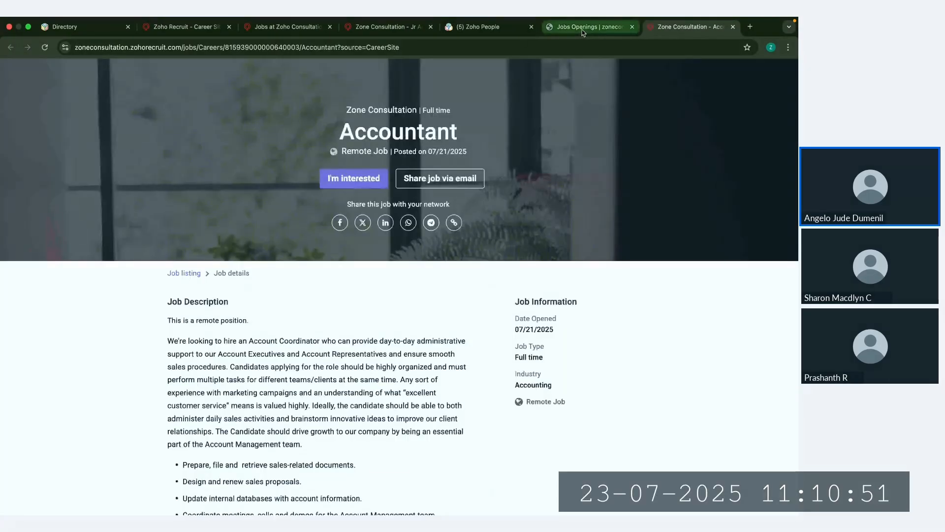
Step: Return to Zoho Recruit, browse the job boards in Job Board Hub, and view Bayt's connection form without saving it
click(187, 27)
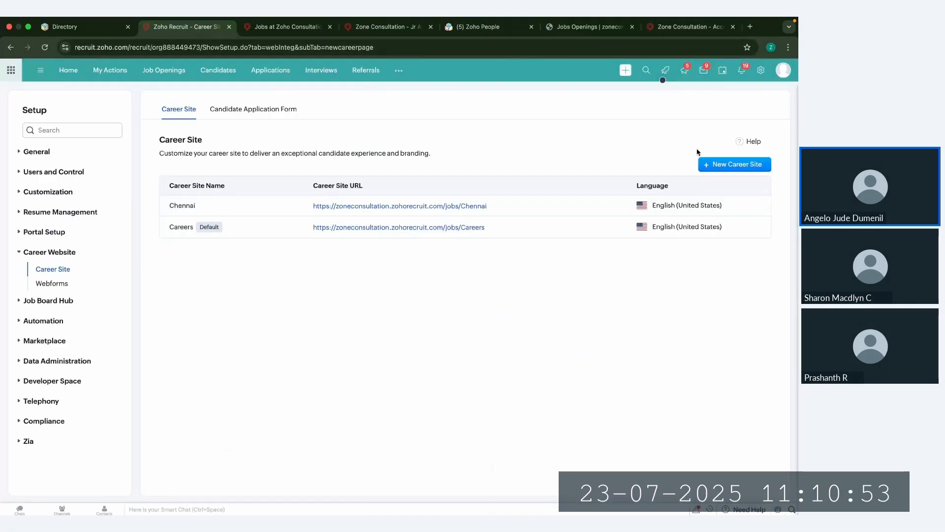
click(761, 72)
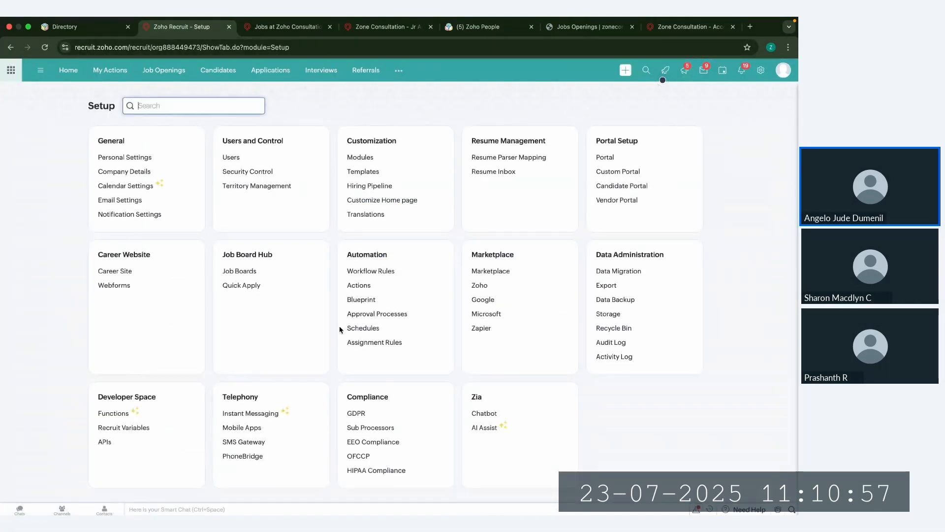
click(238, 273)
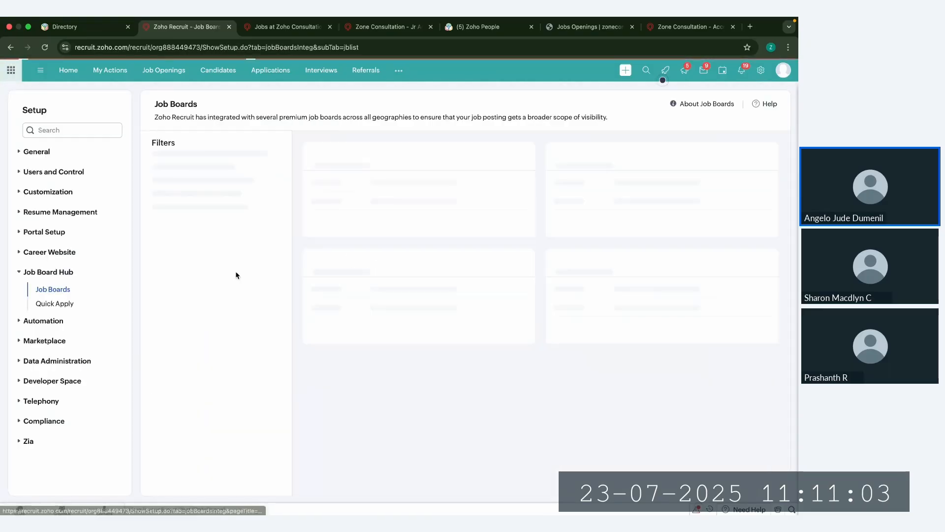
scroll(397, 390, down, 6)
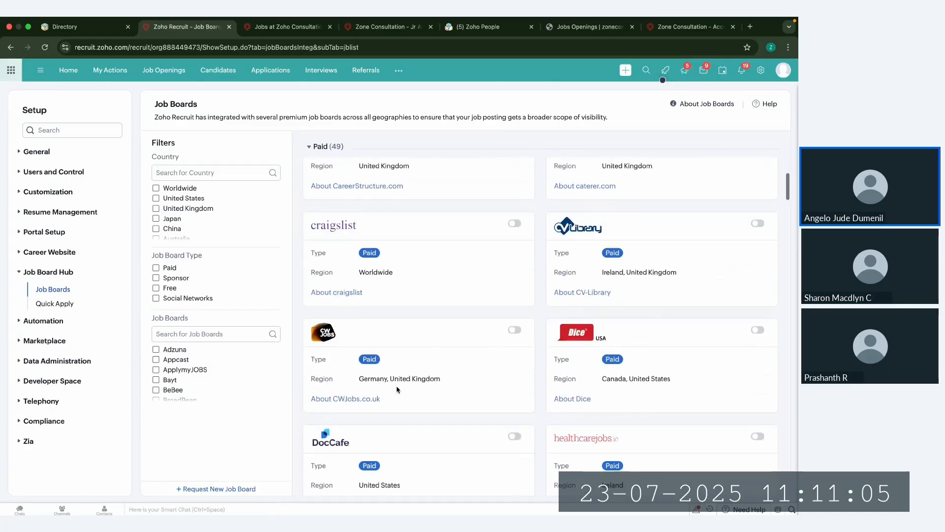
scroll(397, 389, up, 6)
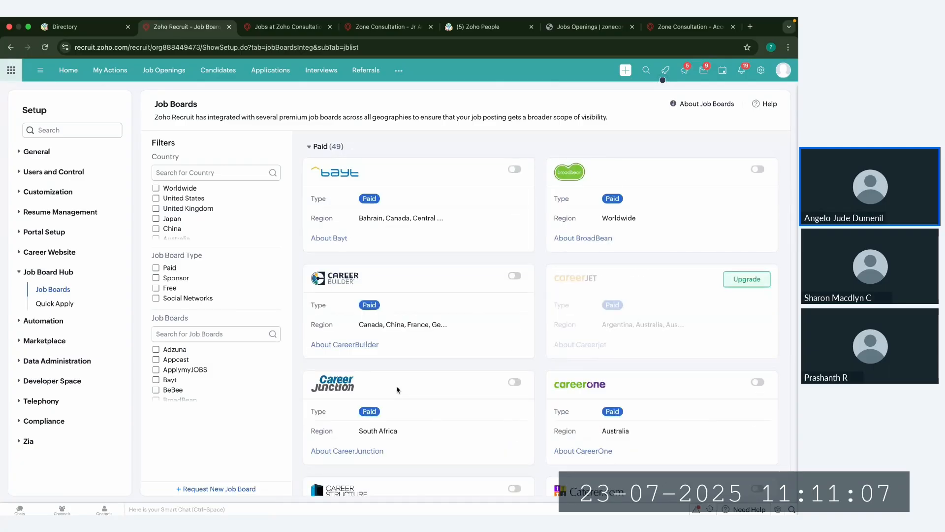
scroll(396, 390, down, 6)
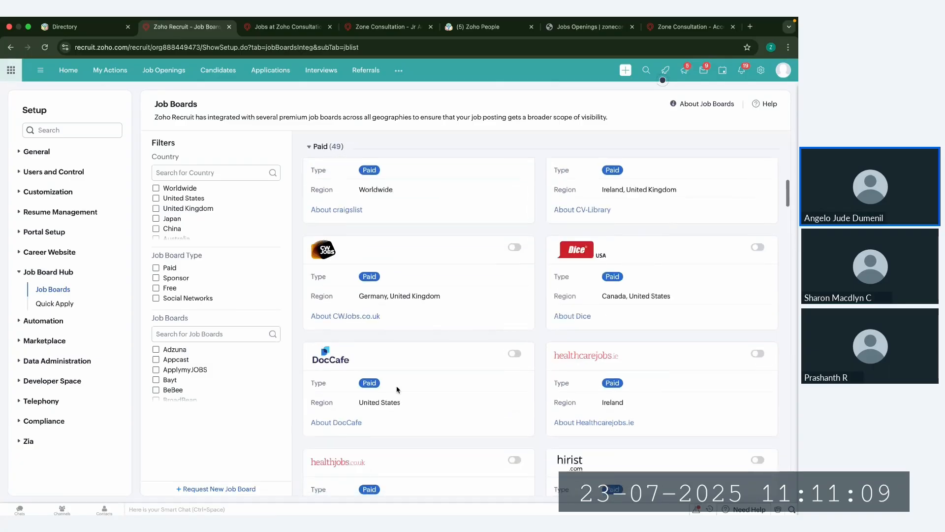
scroll(502, 241, up, 6)
click(514, 170)
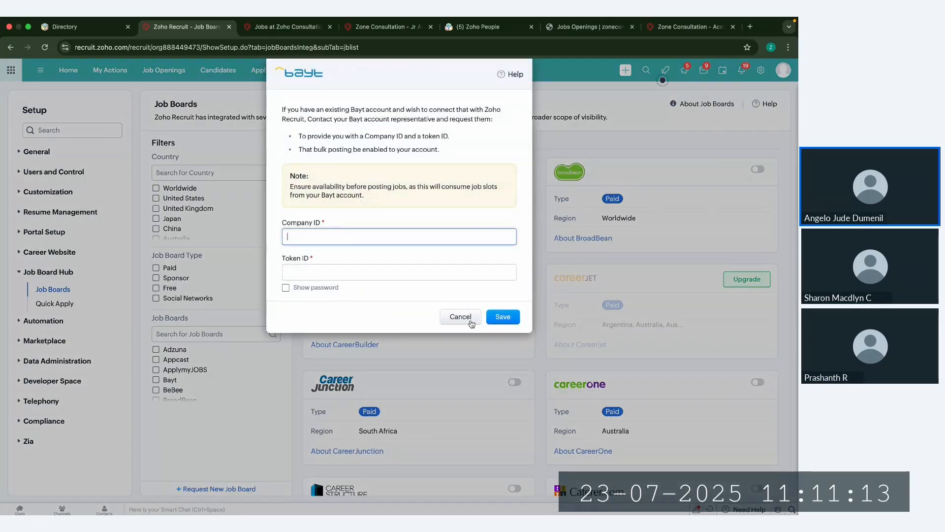
click(471, 323)
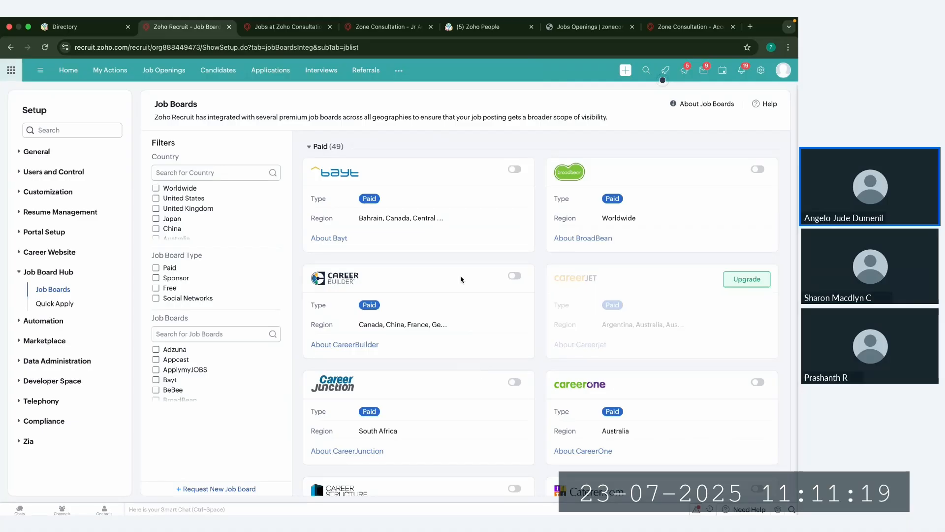
Step: Start a new job opening and look over its Posting Title, Department Name and Number of Positions fields
click(177, 80)
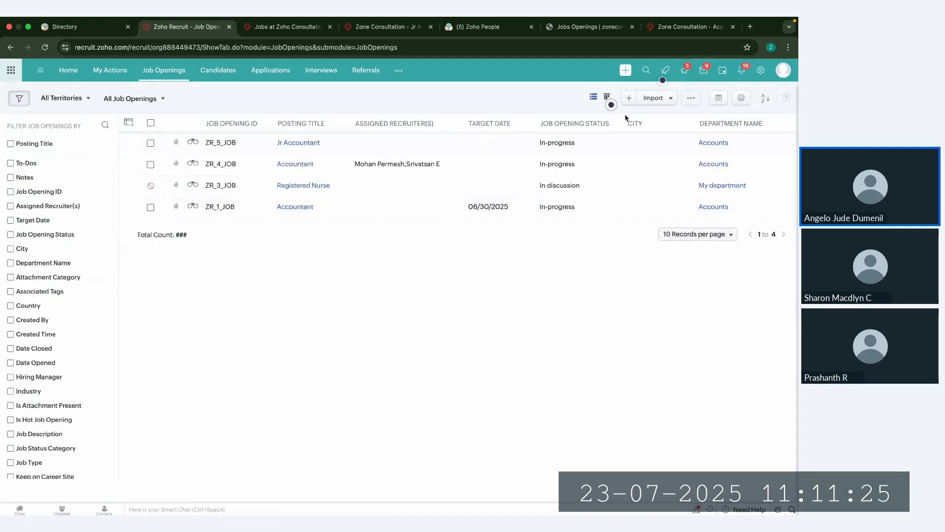
click(629, 98)
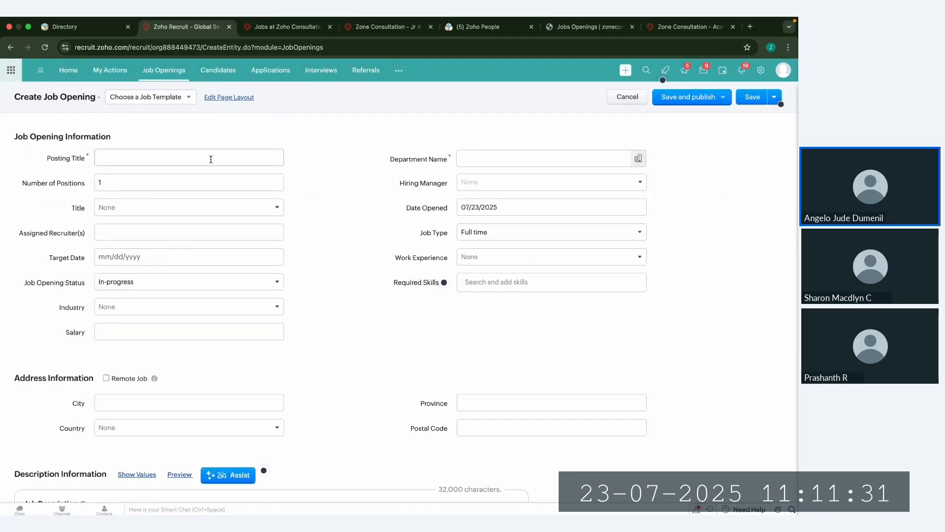
click(137, 159)
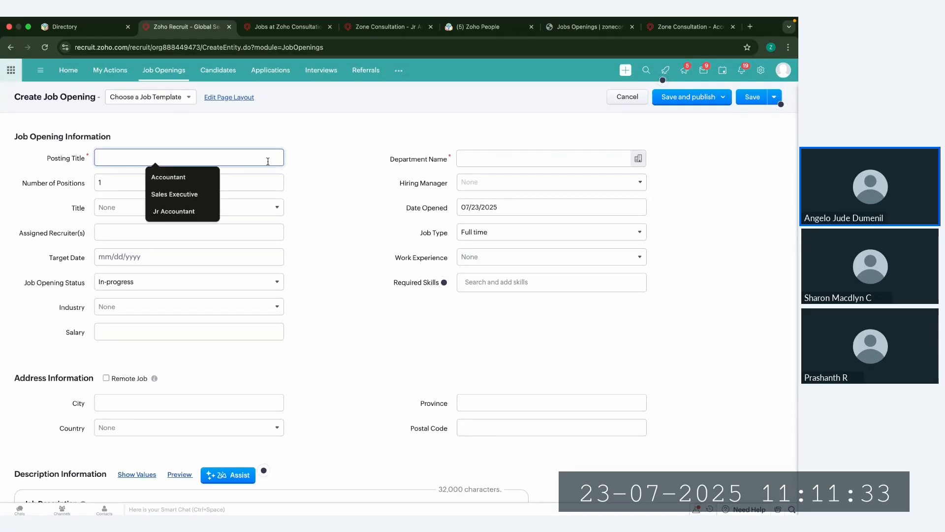
click(531, 160)
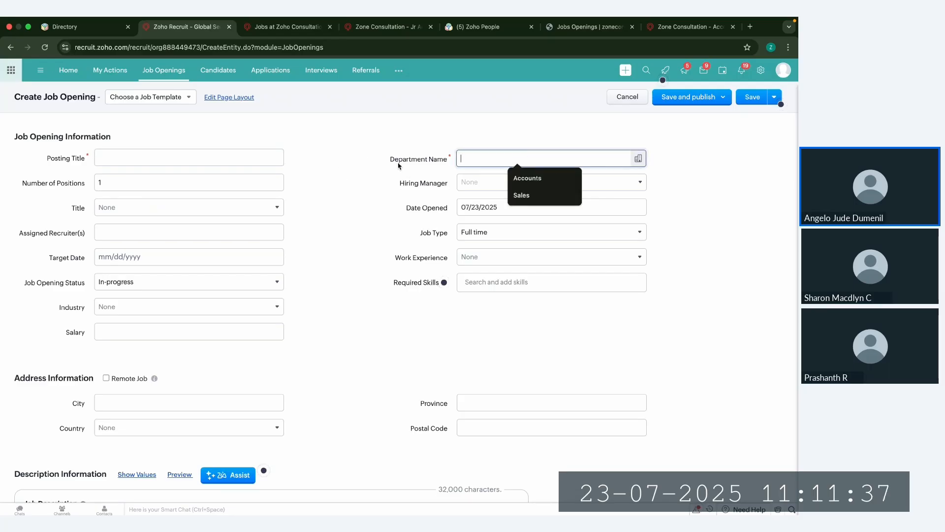
click(362, 180)
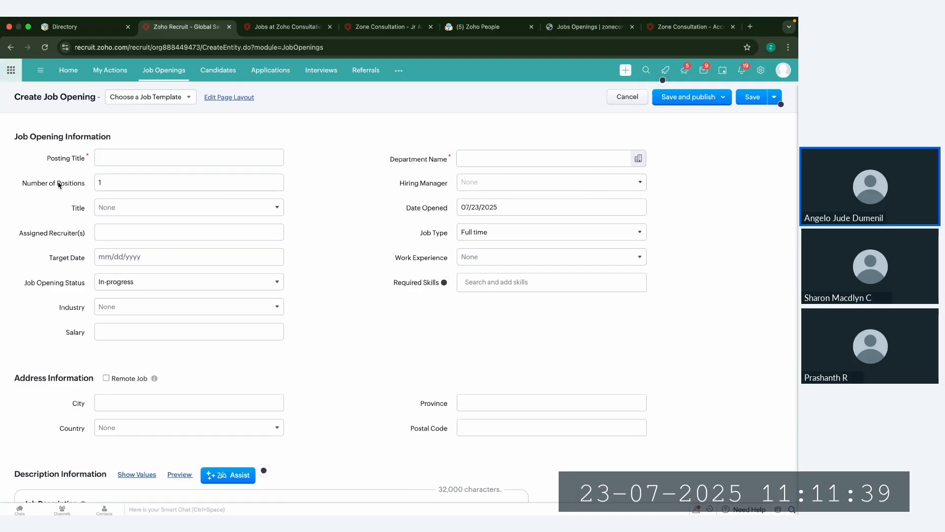
drag(27, 183, 86, 183)
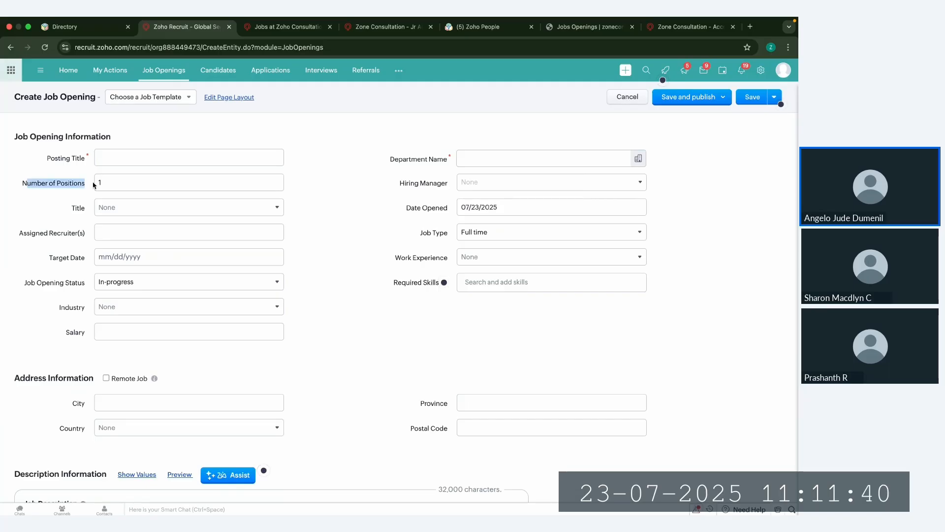
click(122, 182)
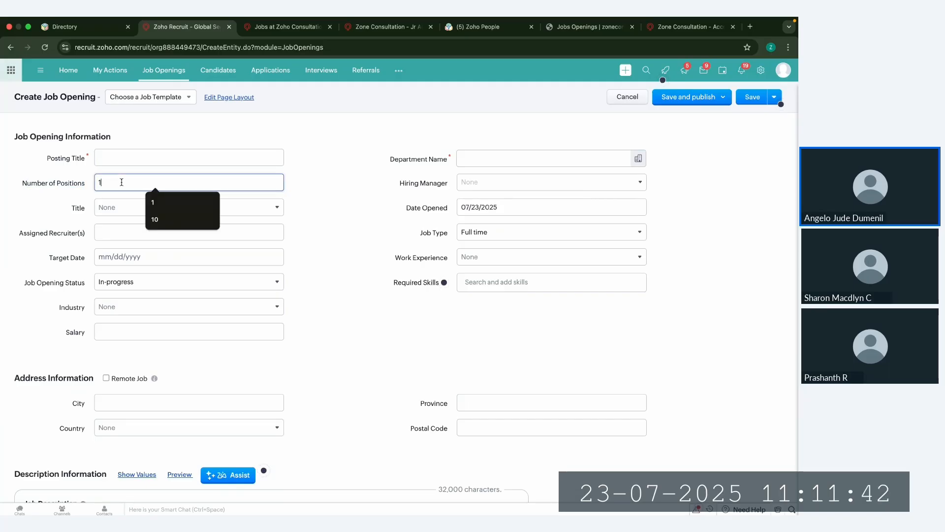
click(335, 213)
Step: Select the hiring manager for the job opening, and check the Title and Assigned Recruiter(s) options without choosing any
click(465, 182)
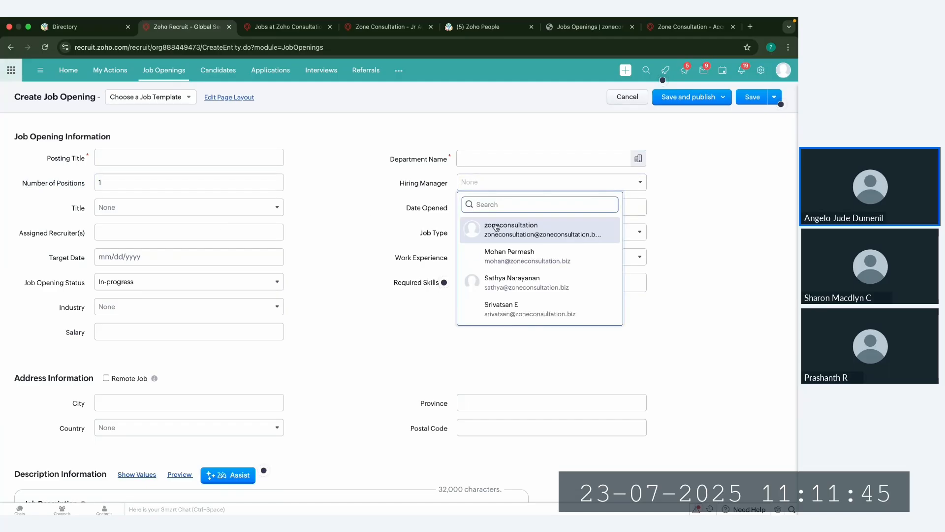
click(506, 257)
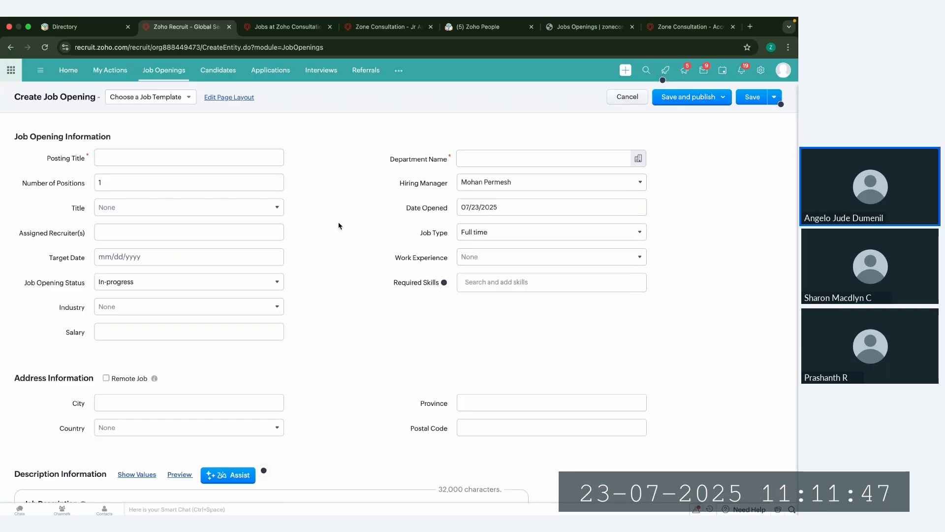
click(137, 210)
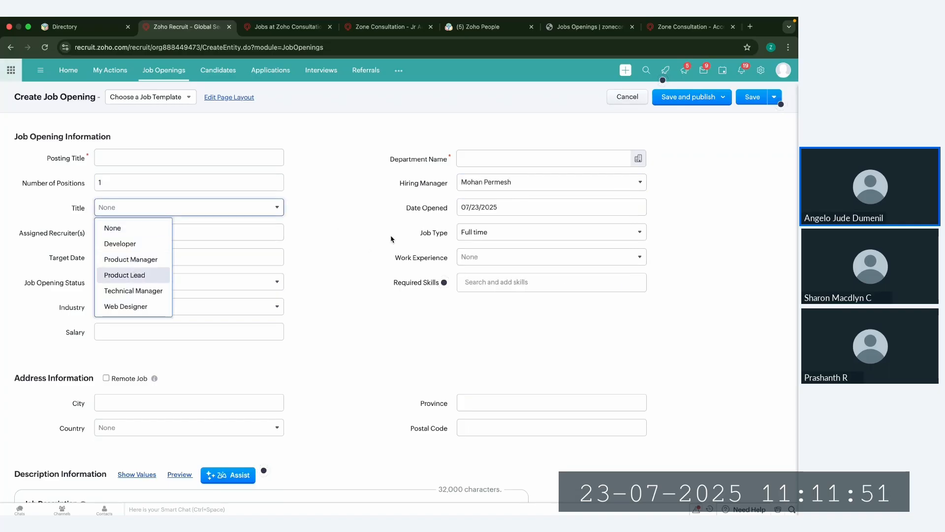
click(247, 232)
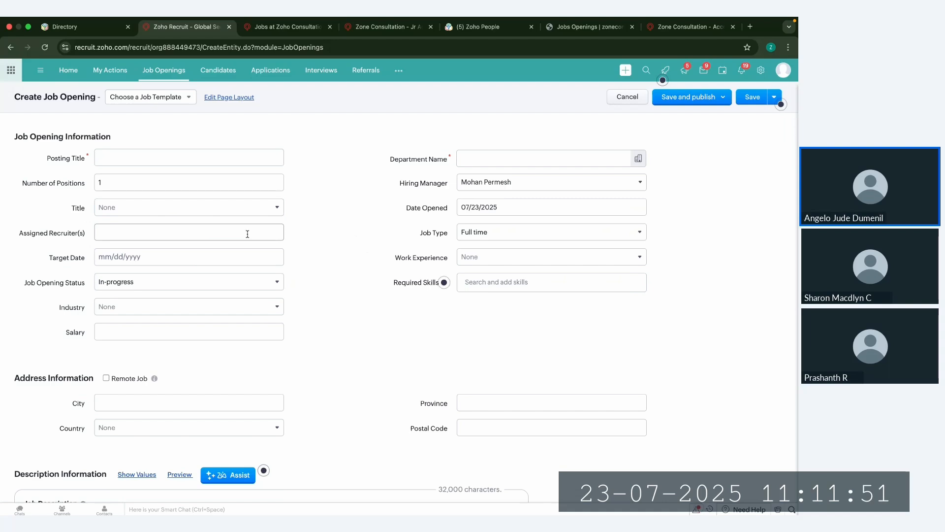
click(360, 253)
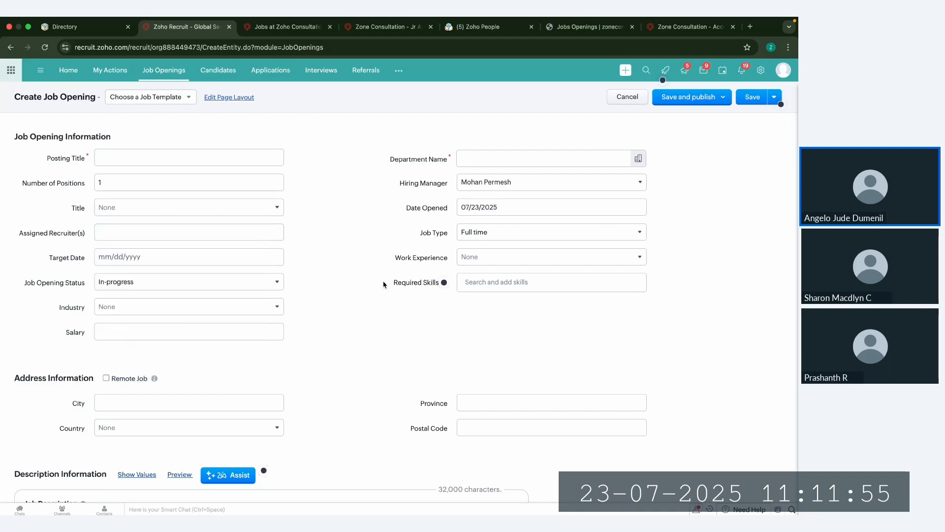
Step: Search the required skills for "acc" and add all the skills of the Accounting skill set
drag(394, 282, 434, 285)
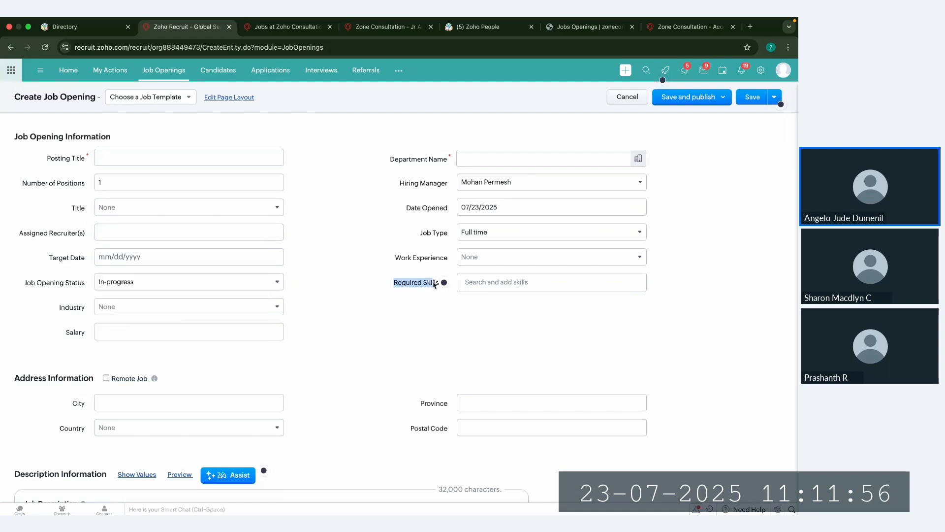
click(492, 288)
text(a)
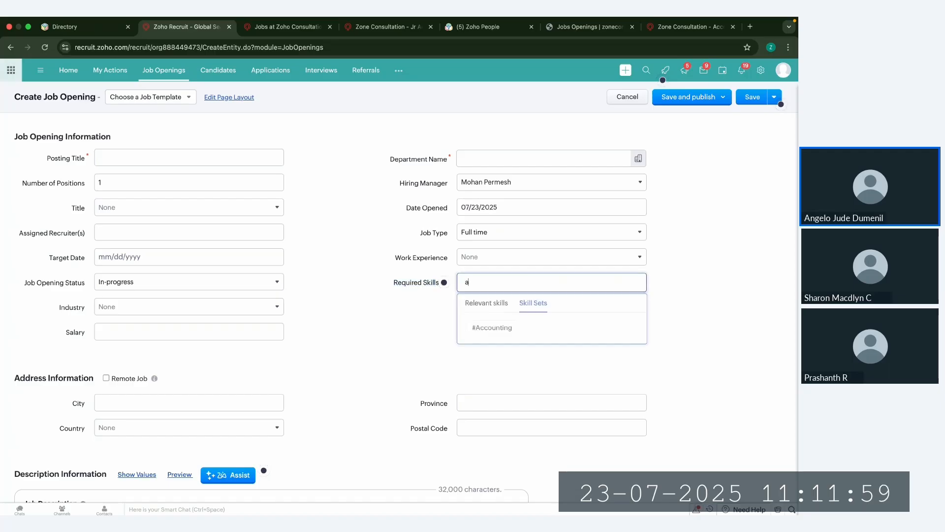
text(cc)
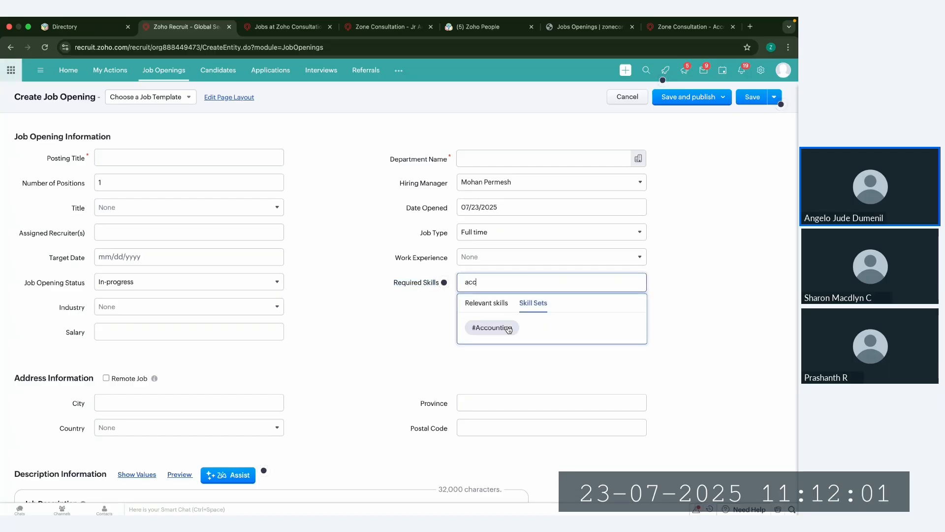
click(494, 304)
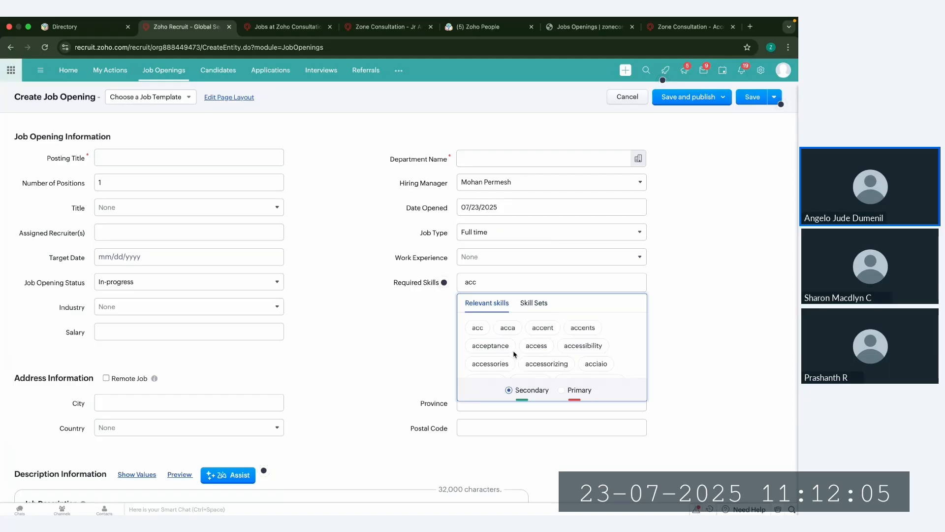
click(535, 303)
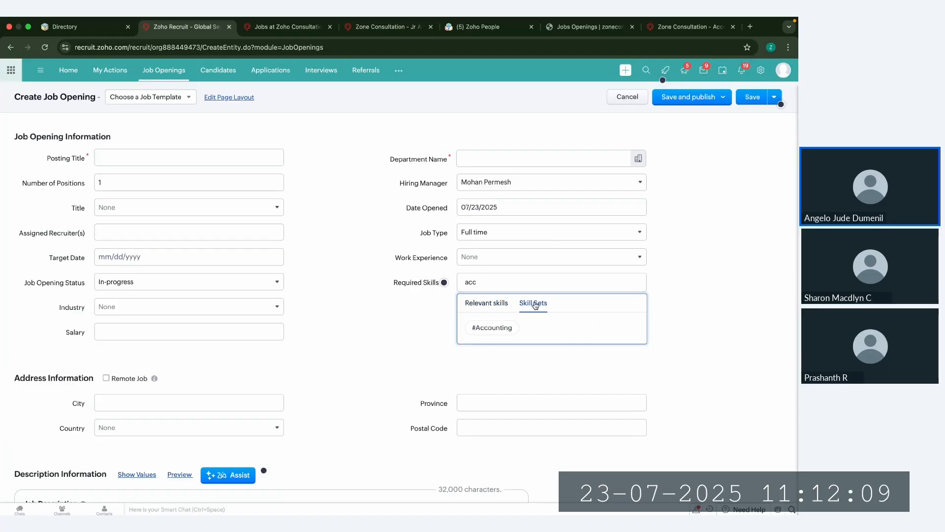
click(504, 329)
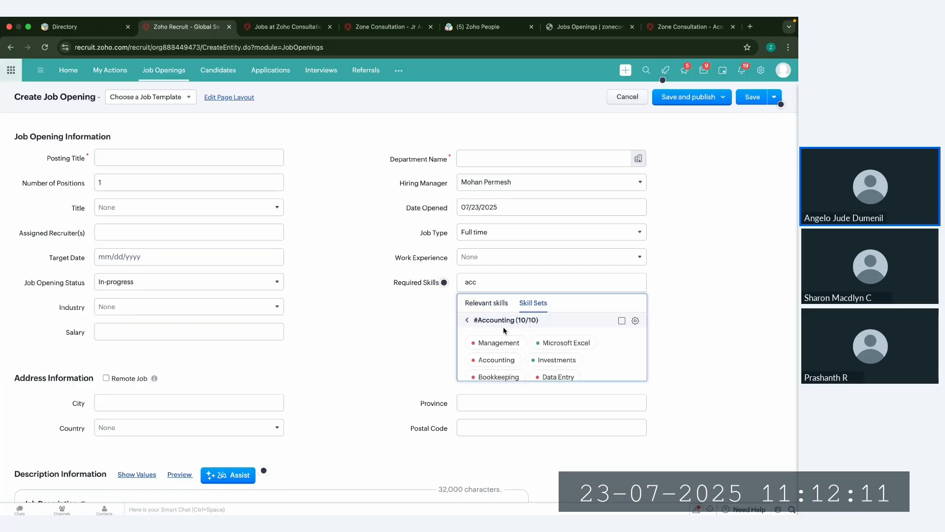
click(622, 321)
click(502, 357)
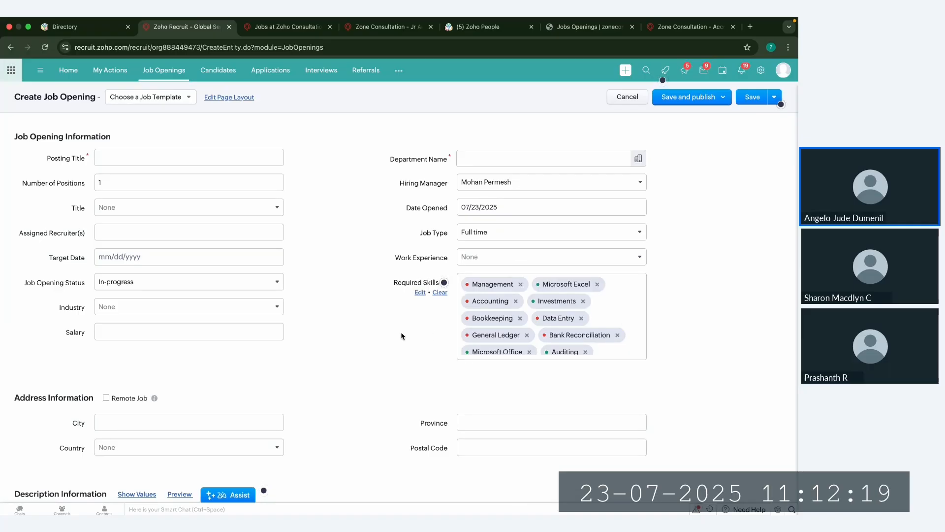
Step: Look through the Address Information, Job Description, Requirements and Benefits sections of the job opening form
scroll(401, 336, down, 3)
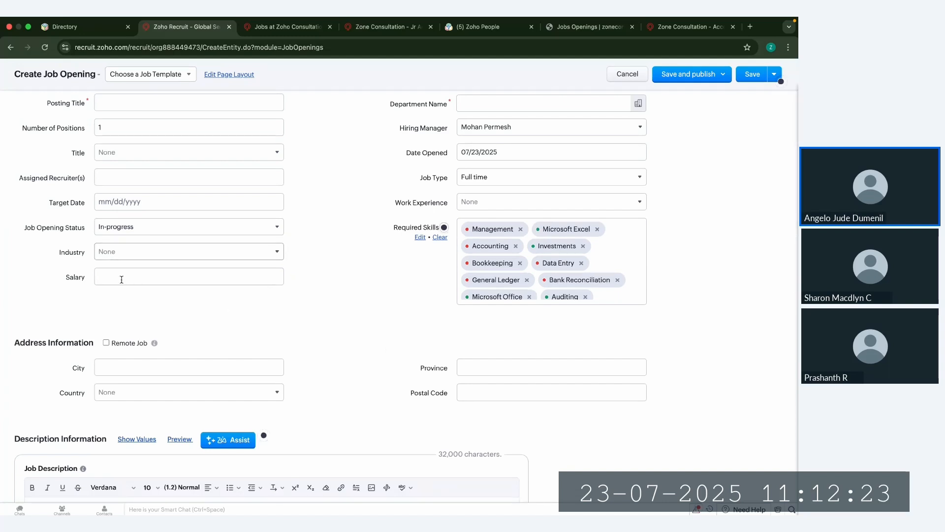
scroll(214, 326, down, 2)
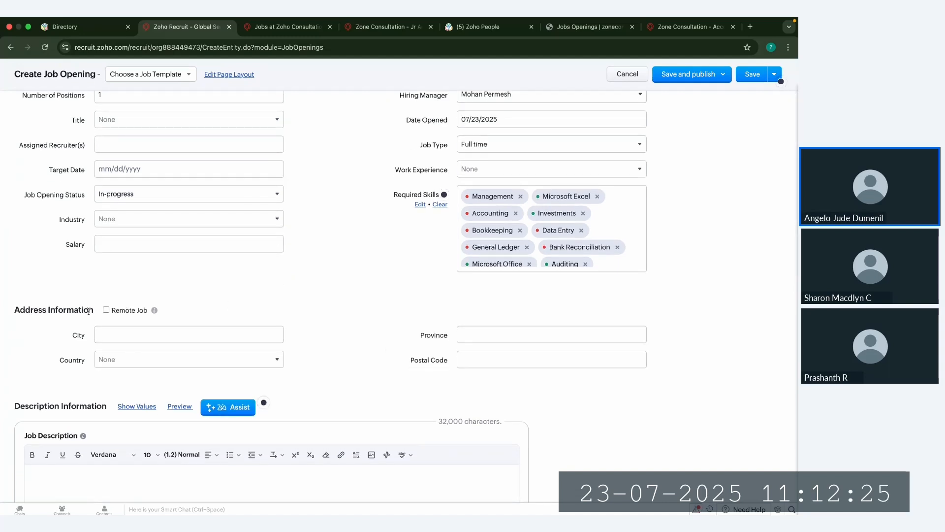
scroll(120, 336, down, 3)
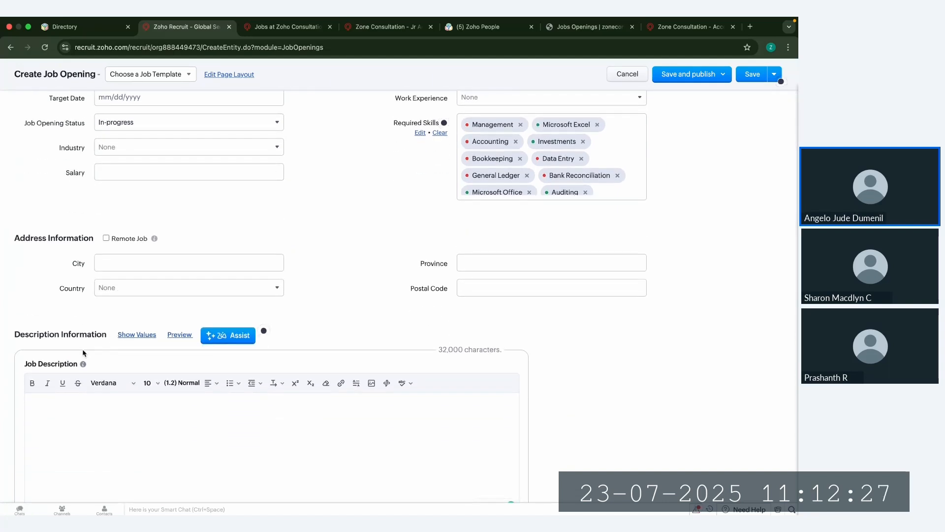
click(86, 353)
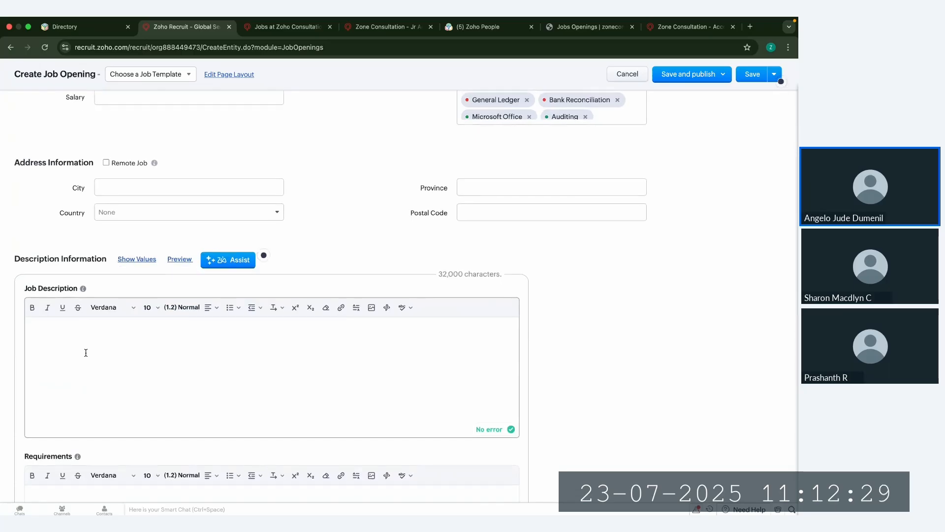
scroll(86, 353, down, 2)
scroll(46, 396, down, 7)
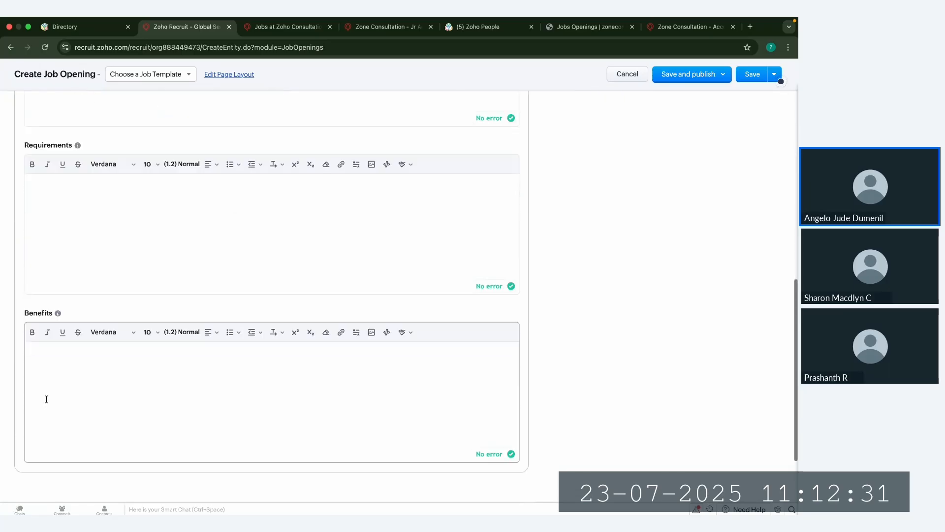
scroll(523, 227, up, 15)
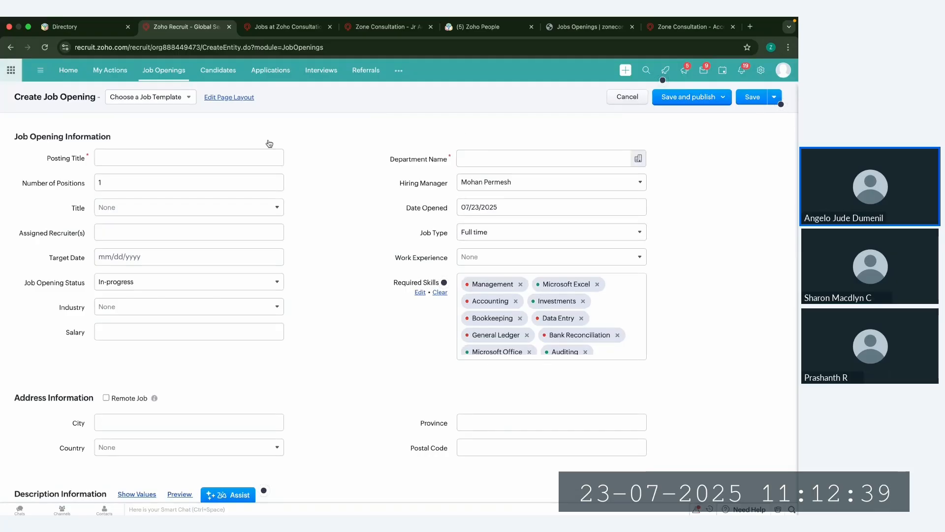
Step: Apply the Accountant public job template and change the posting title to "Sr Accountant"
click(183, 98)
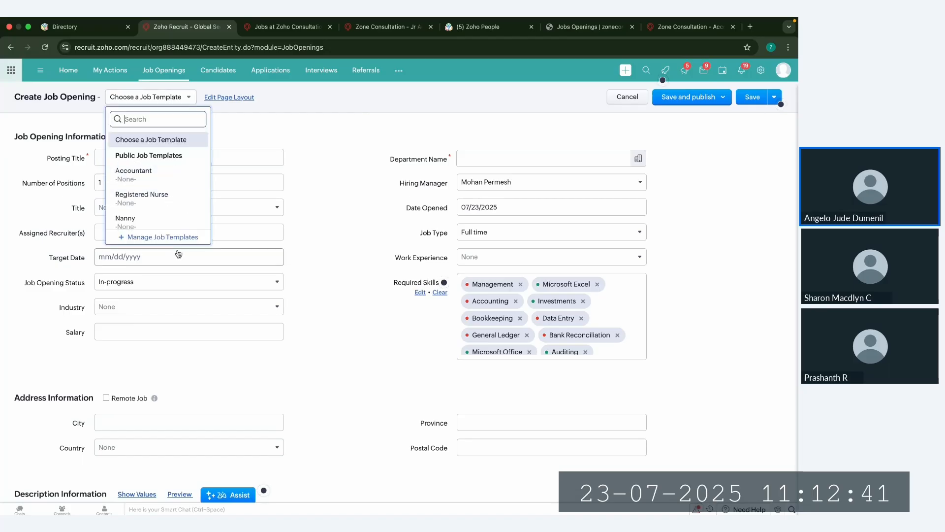
click(163, 181)
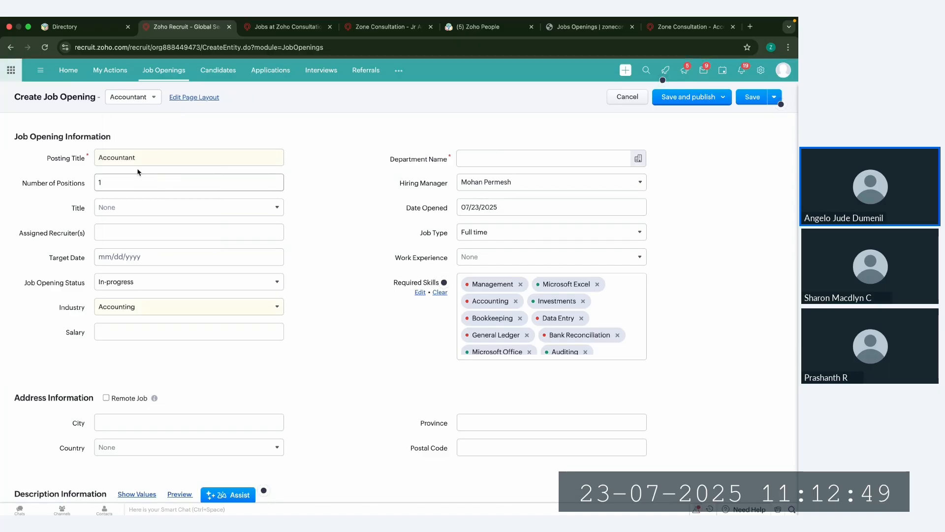
click(99, 157)
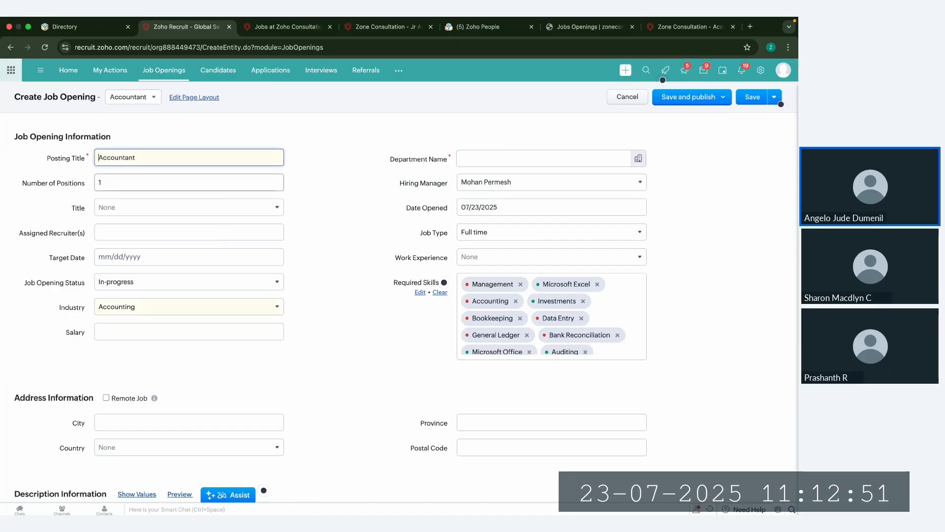
text(Sr)
Step: Set the number of positions to 10 and choose Accounts as the department
click(194, 179)
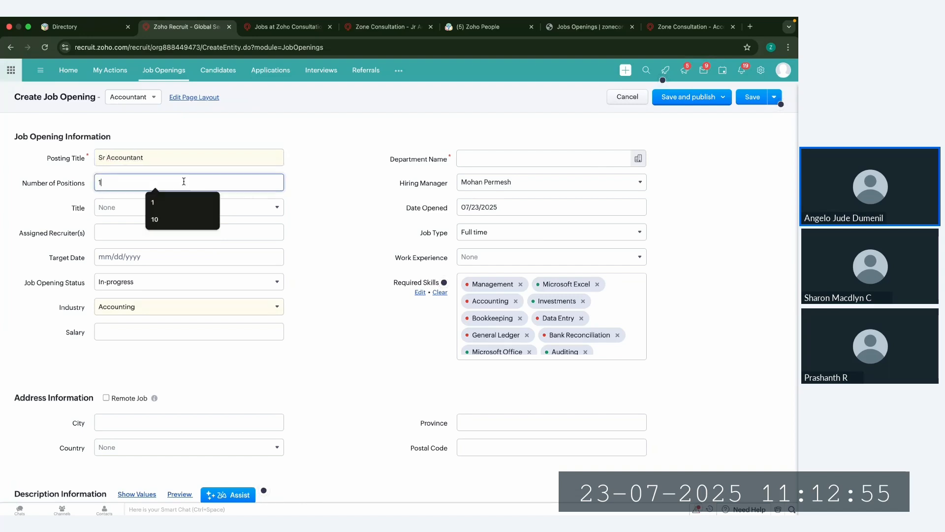
text(0)
click(388, 198)
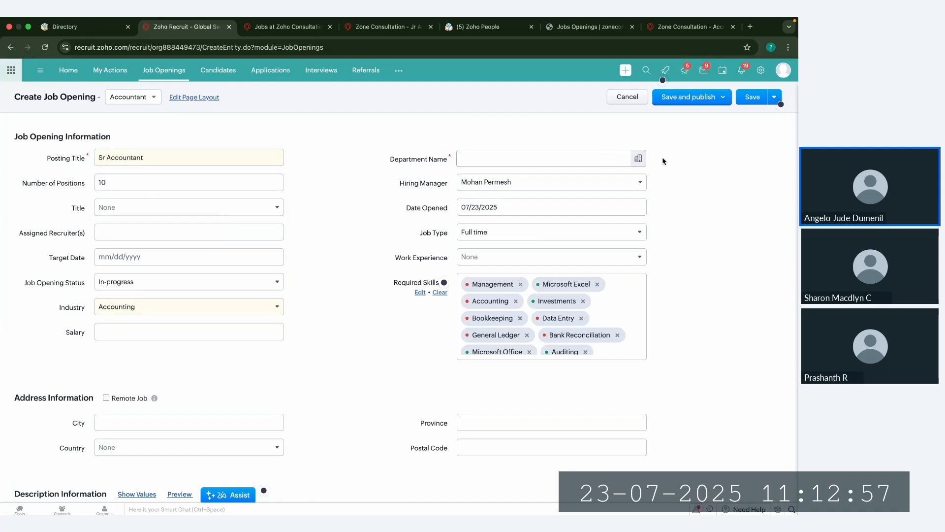
click(638, 158)
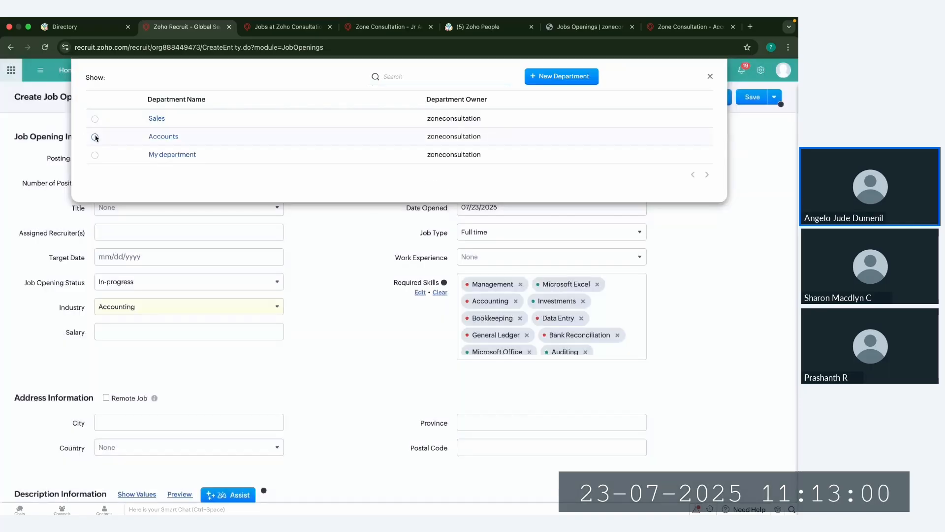
click(95, 136)
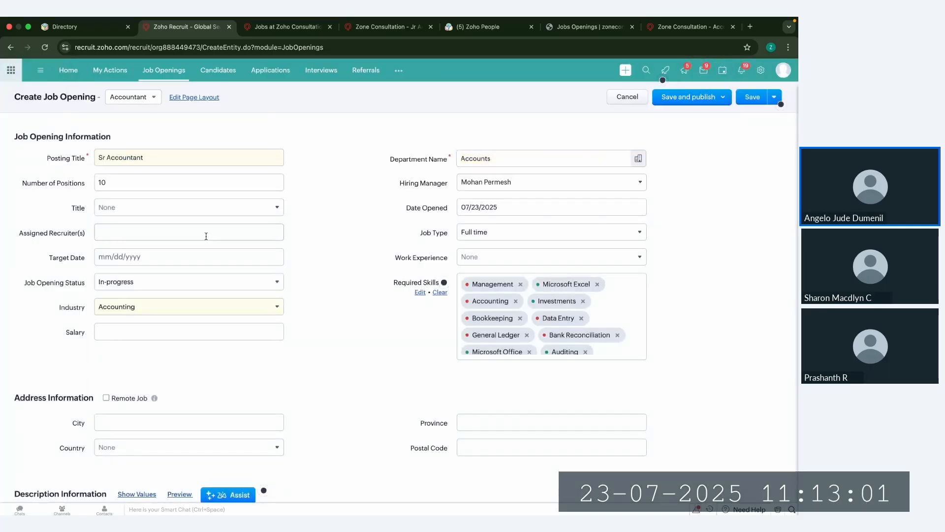
Step: Set the salary to 10,000 and mark the opening as a remote job
click(189, 331)
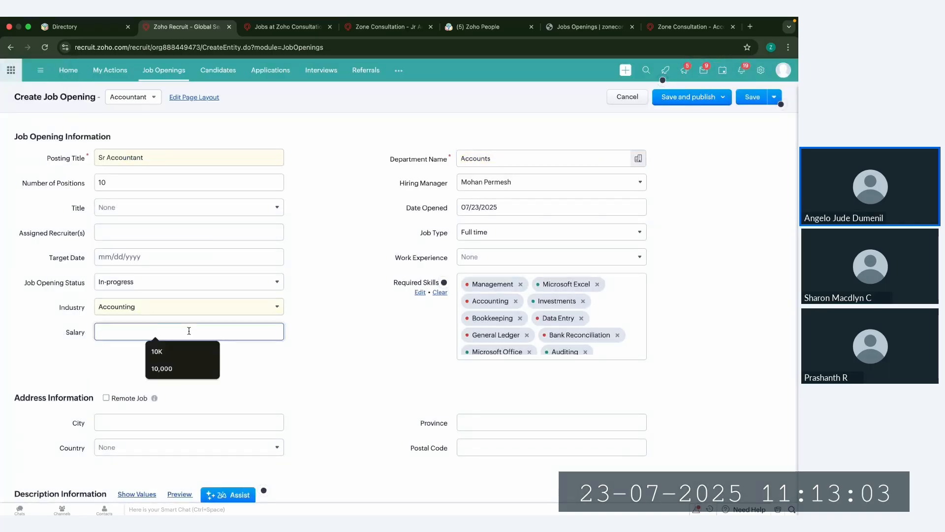
text(10)
click(167, 368)
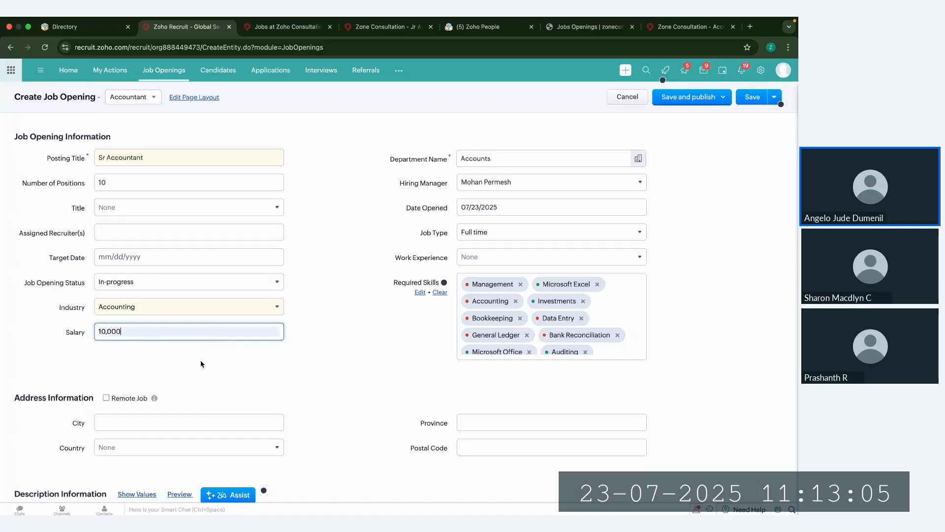
click(106, 398)
scroll(315, 393, down, 9)
scroll(328, 394, up, 10)
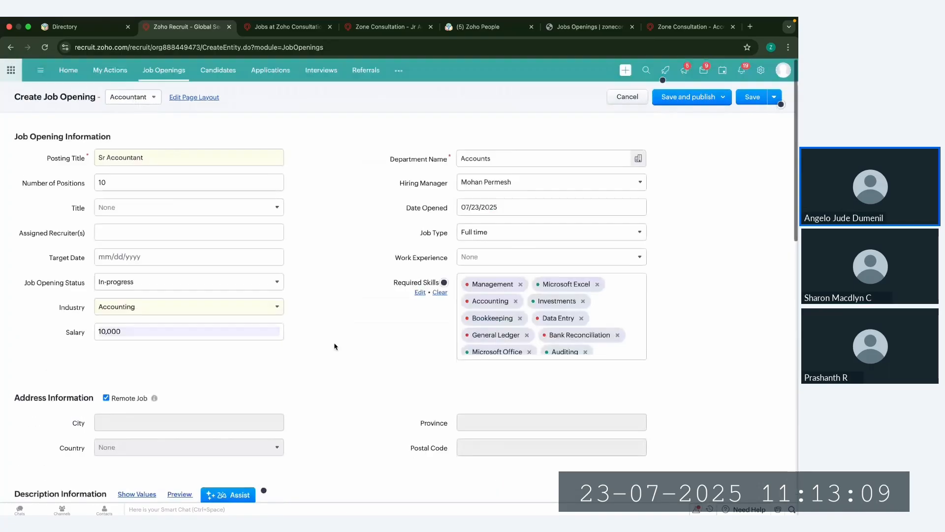
Step: Save the Sr Accountant job opening and go to its Pre-Screening Assessment related list
click(747, 100)
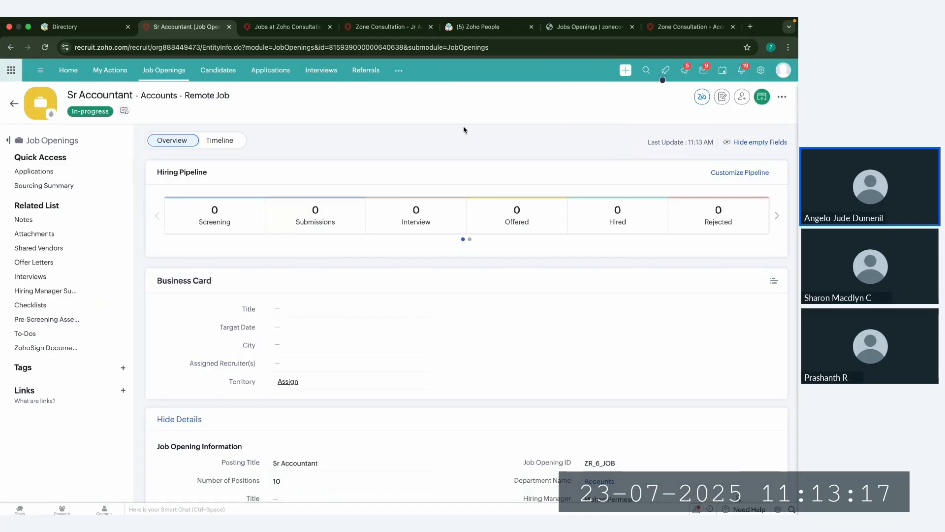
click(64, 320)
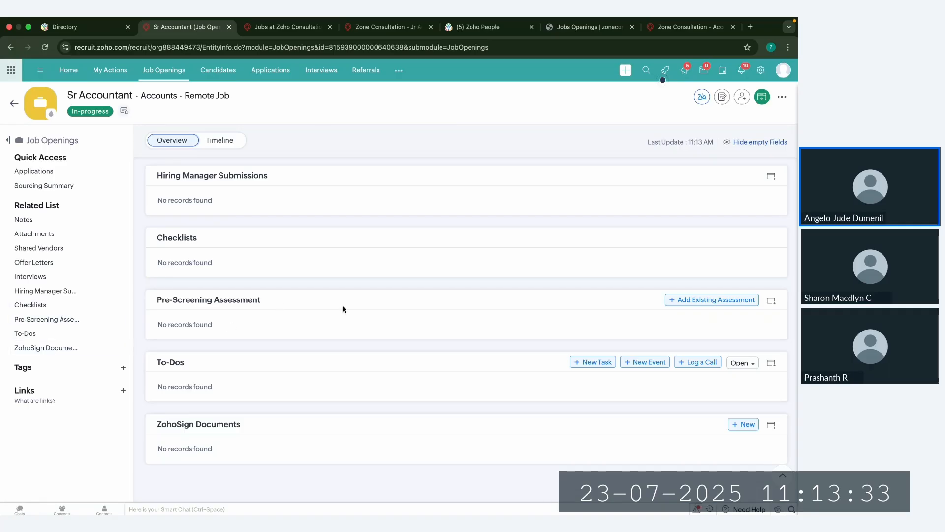
Step: Open the Assessments module to view the list of all assessments
click(284, 33)
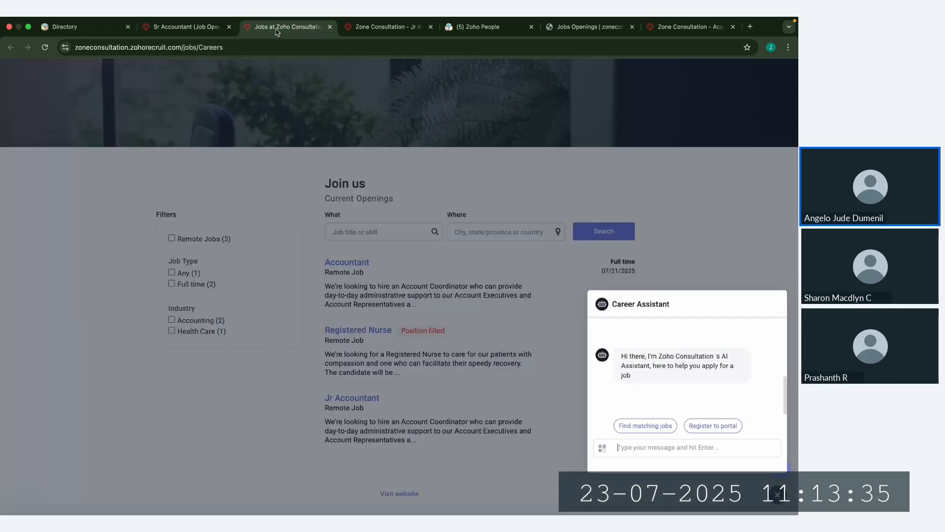
click(194, 33)
click(398, 70)
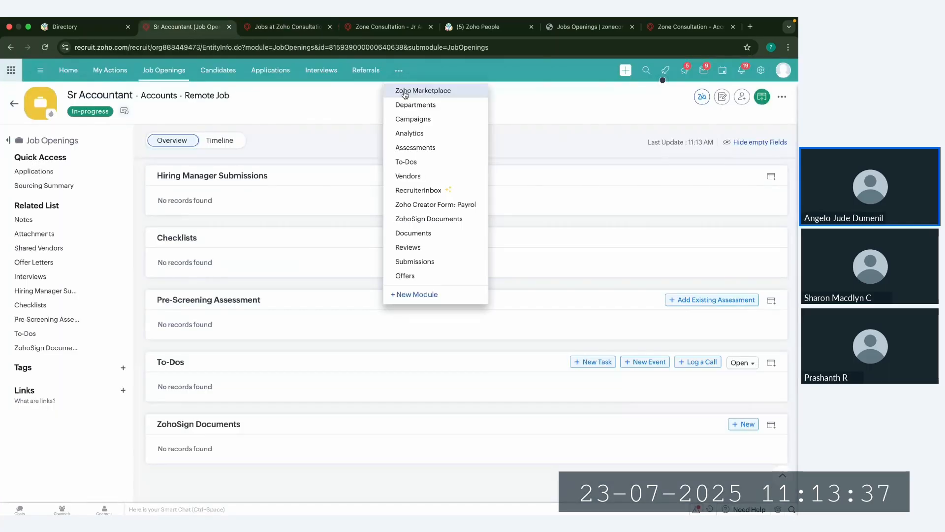
click(426, 148)
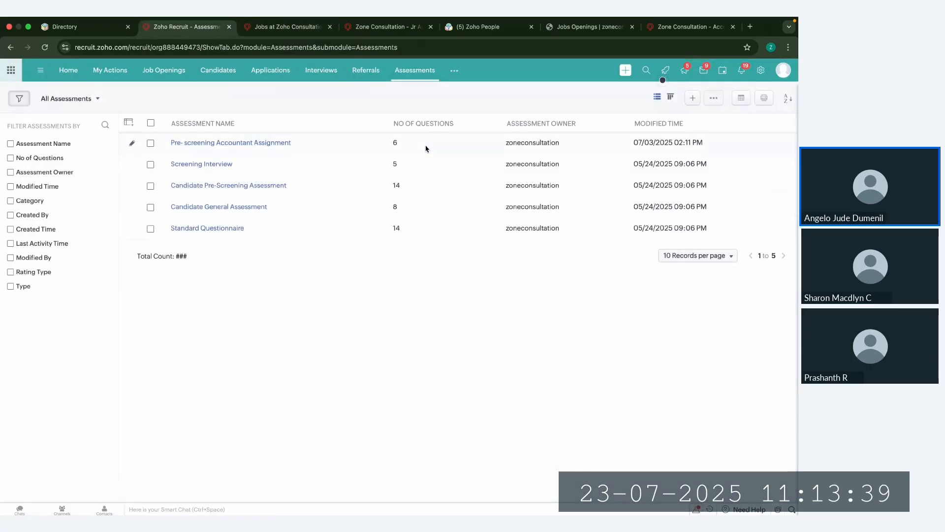
Step: Start a new candidate assessment and set its type to Pre-Screening
click(694, 100)
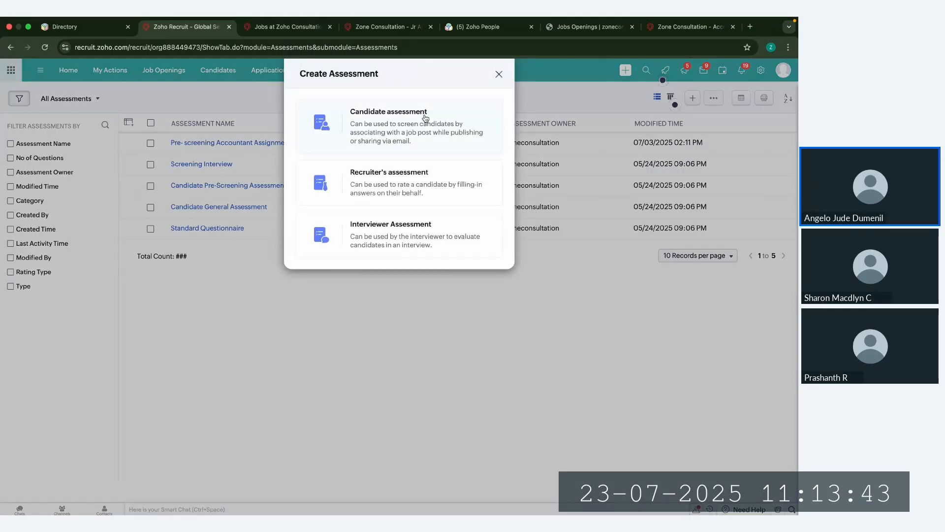
click(464, 111)
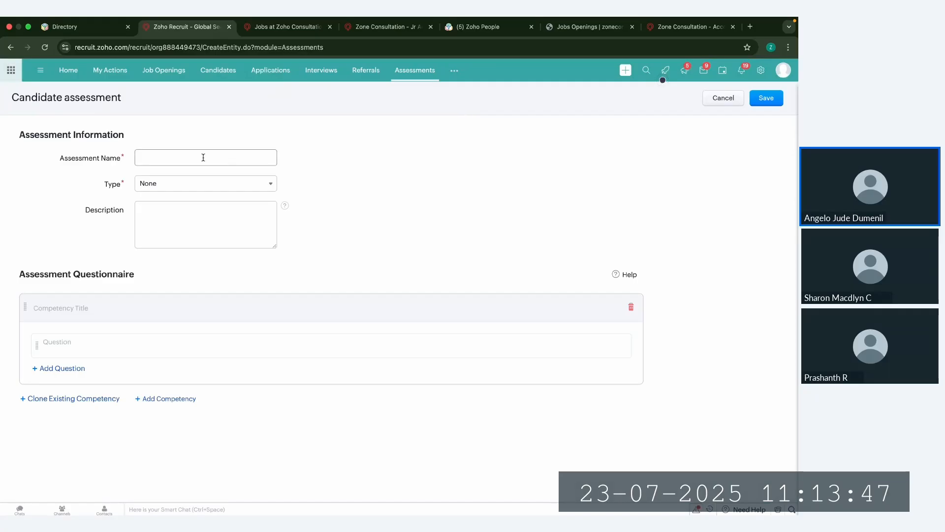
click(193, 191)
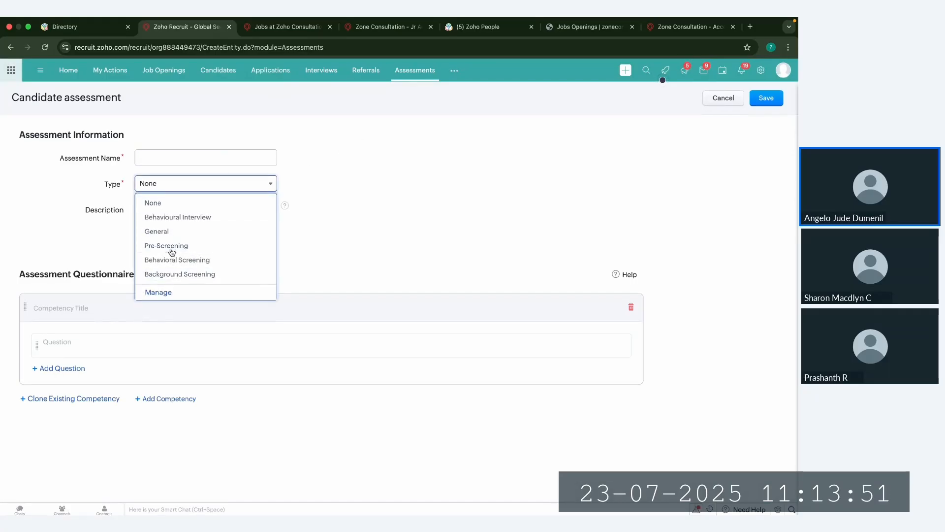
click(173, 247)
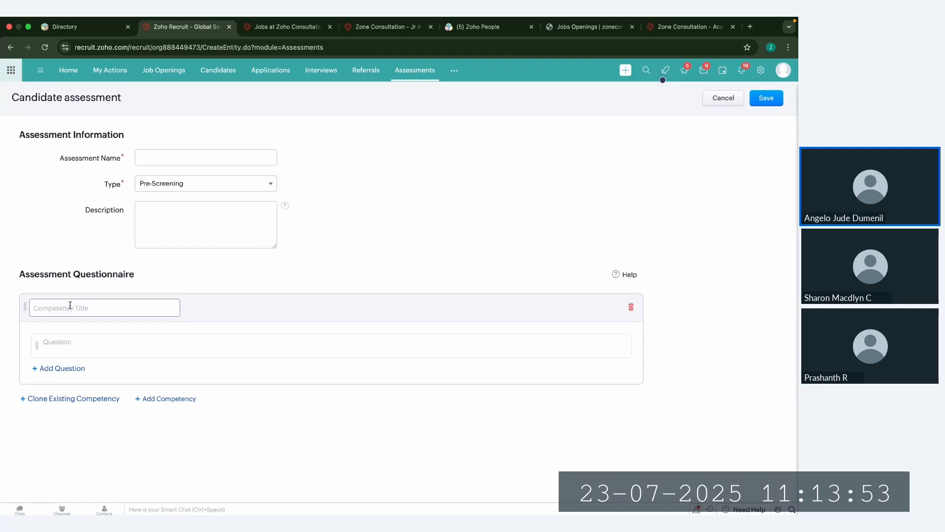
drag(25, 274, 134, 275)
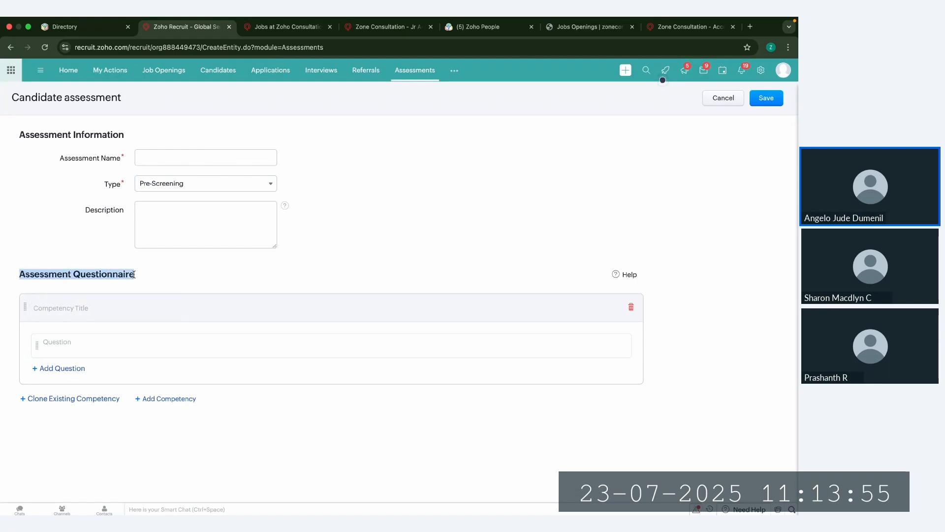
Step: In the blank question's properties, set the question type to Radio and enter option 1 as "1" with a weight of 10
click(85, 349)
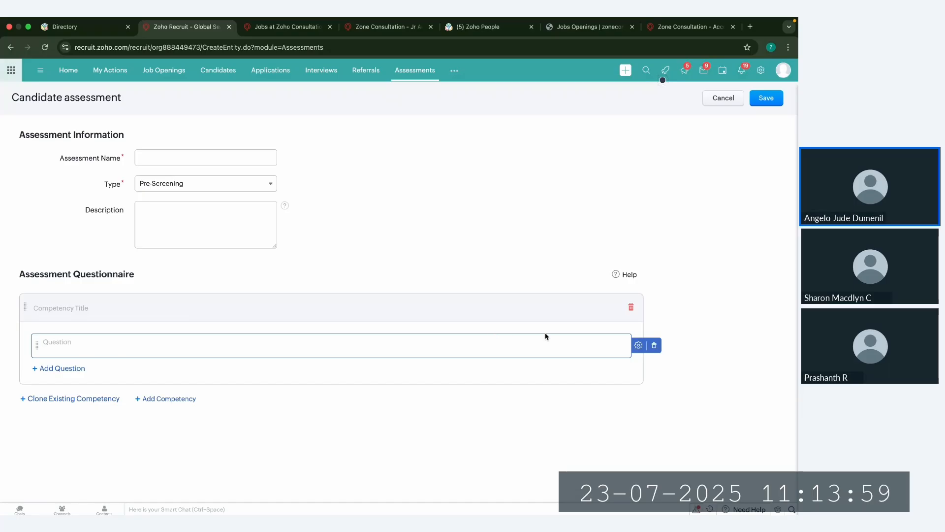
click(639, 345)
click(648, 379)
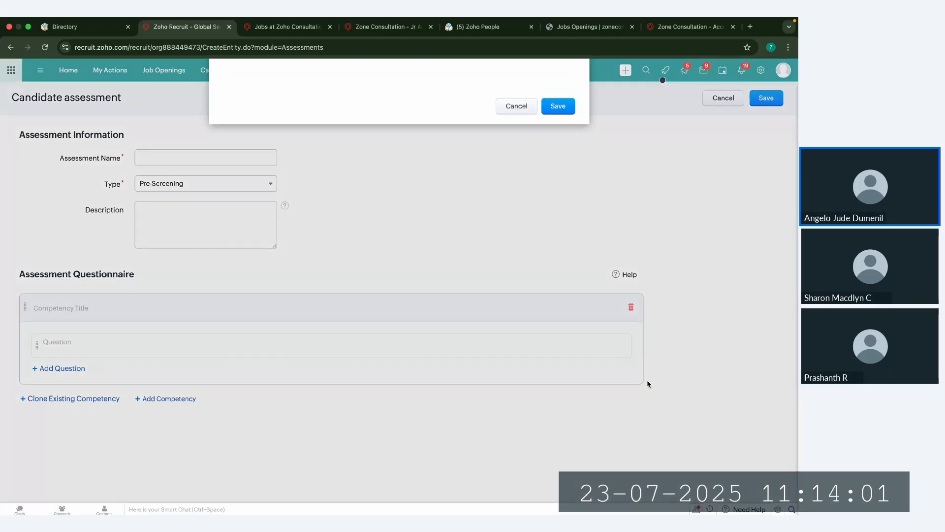
click(394, 153)
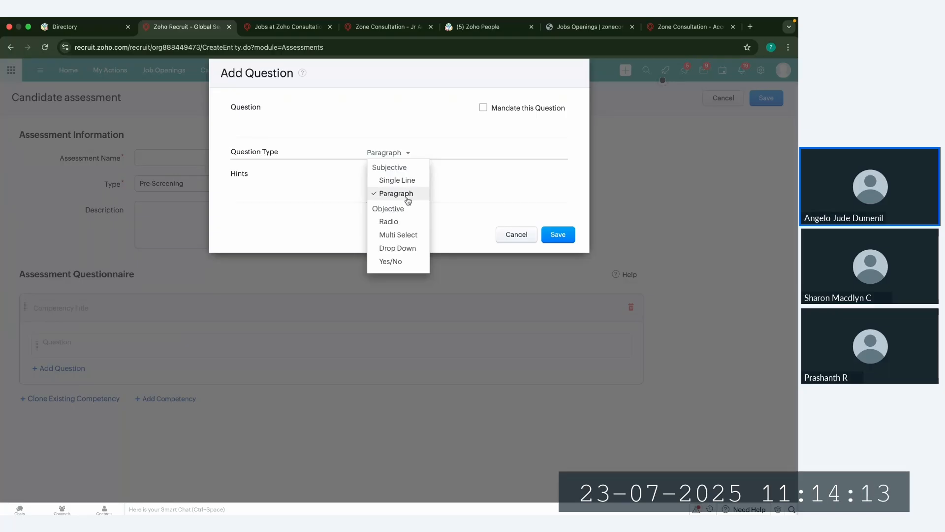
click(392, 222)
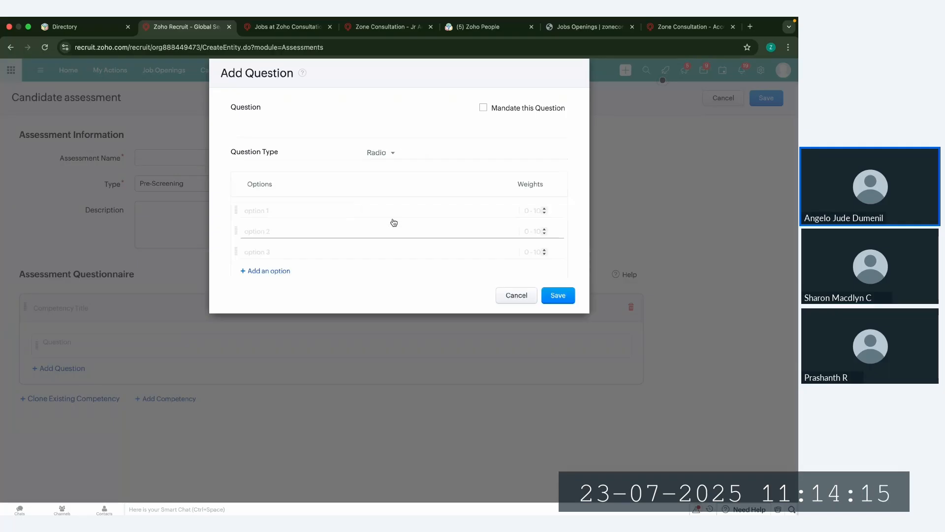
scroll(315, 215, down, 2)
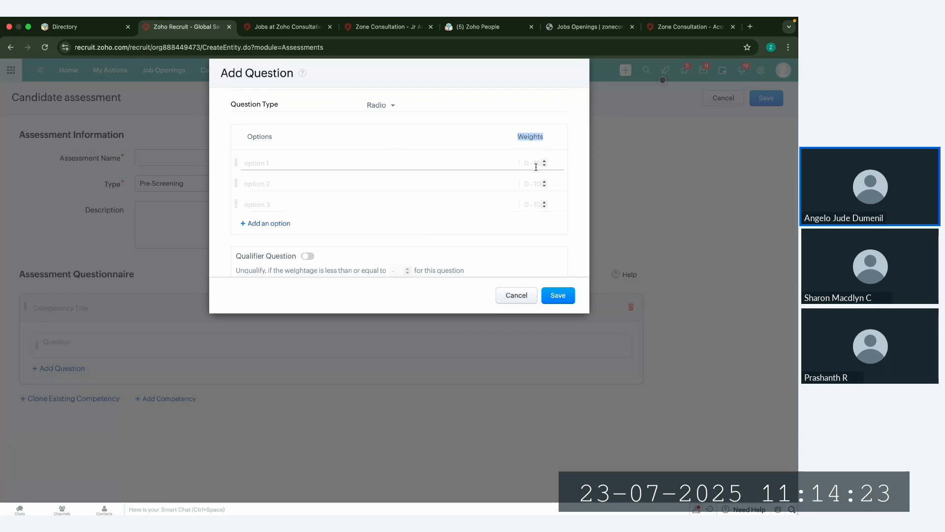
click(284, 163)
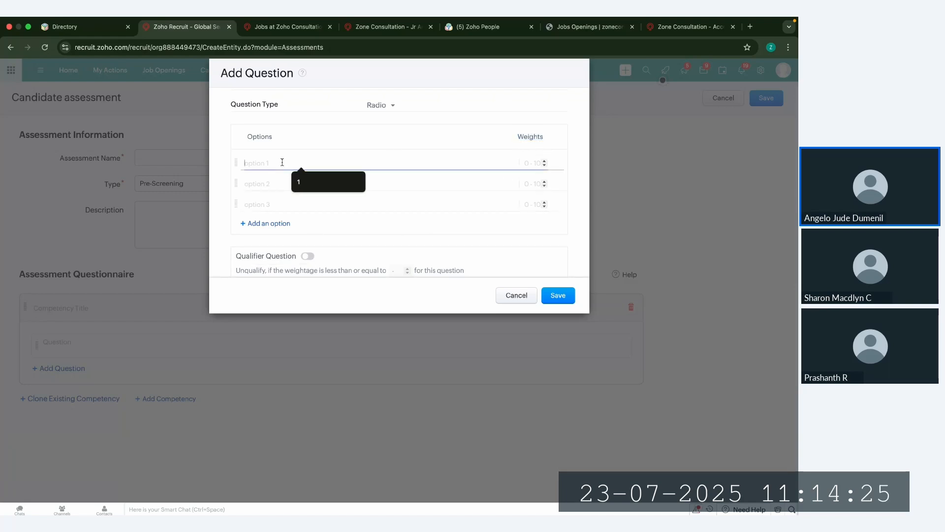
text(1)
click(531, 162)
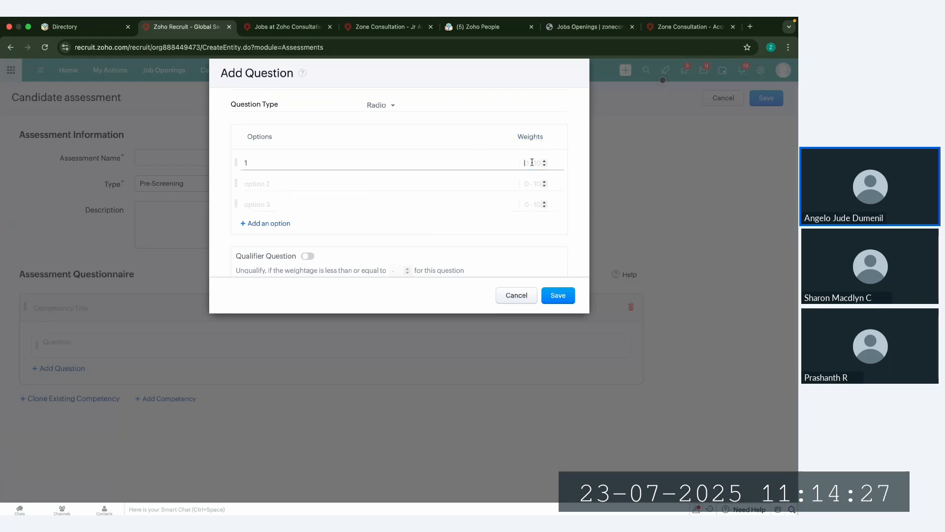
Step: Make it a qualifier question that unqualifies at a weightage of 10 or less, and discard the question and the new assessment
click(308, 256)
scroll(376, 248, down, 1)
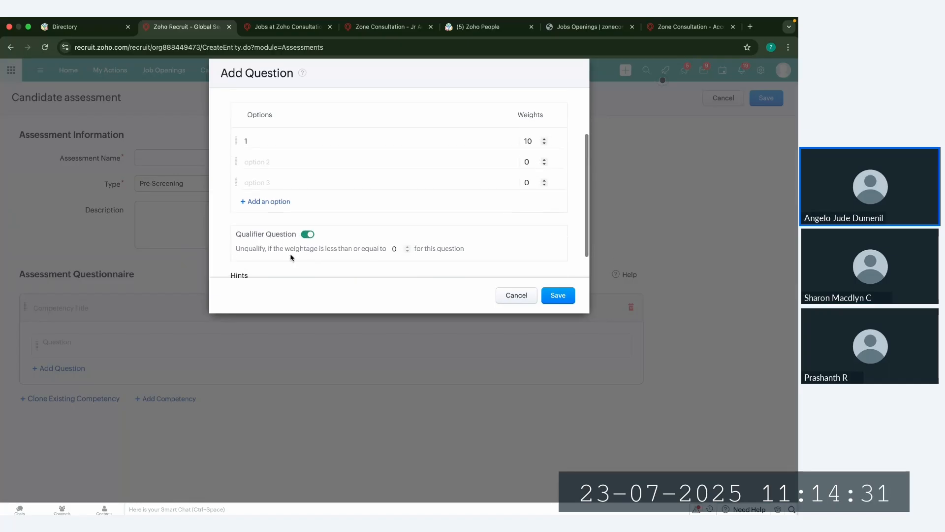
drag(240, 249, 330, 256)
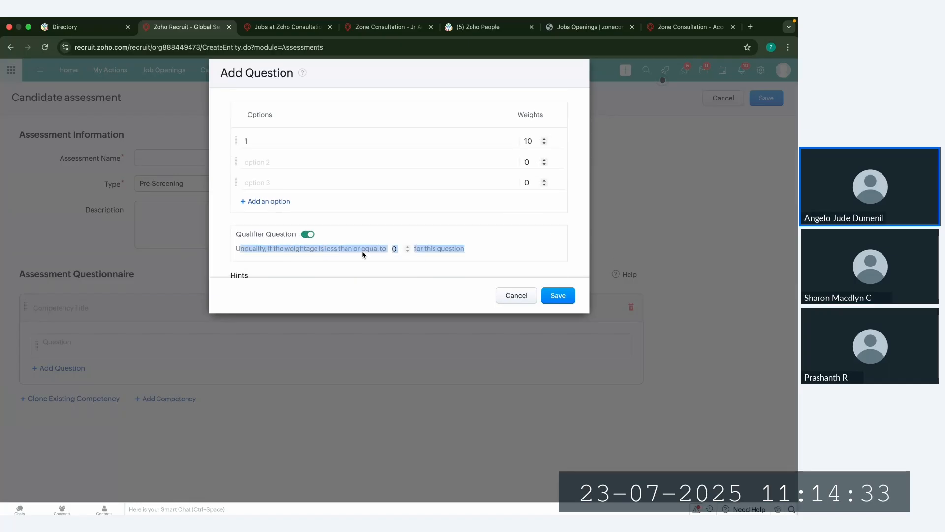
click(396, 250)
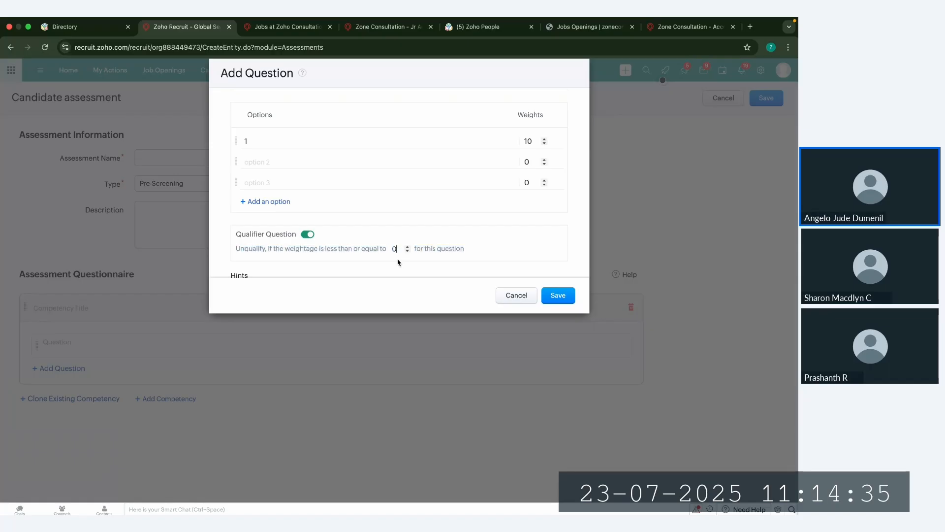
text(1)
drag(240, 248, 381, 248)
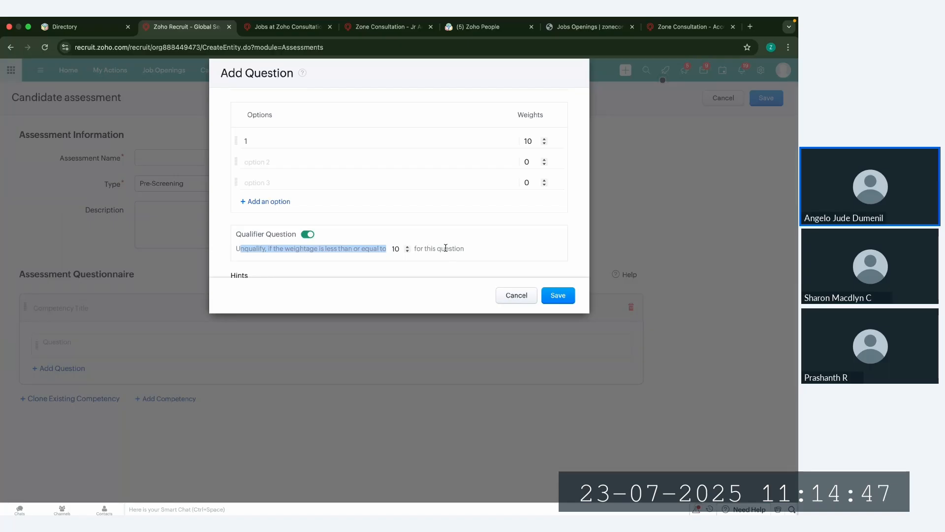
click(515, 296)
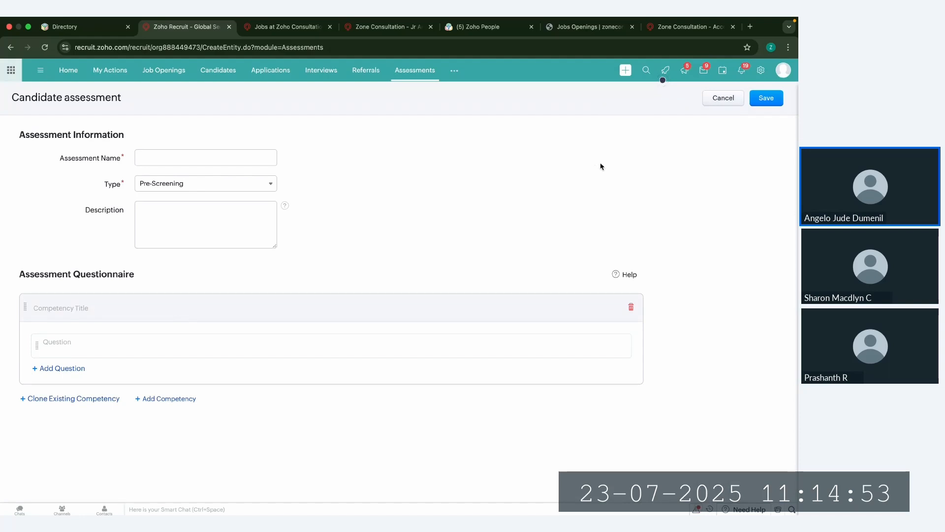
click(720, 98)
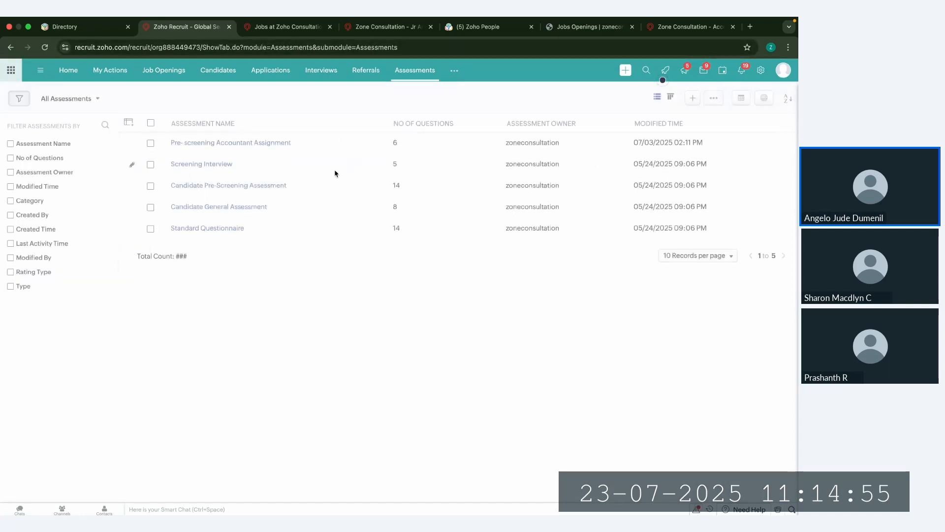
Step: Examine the Pre-screening Accountant Assignment's questions and the properties of its previous-experience question, leaving without saving
click(232, 142)
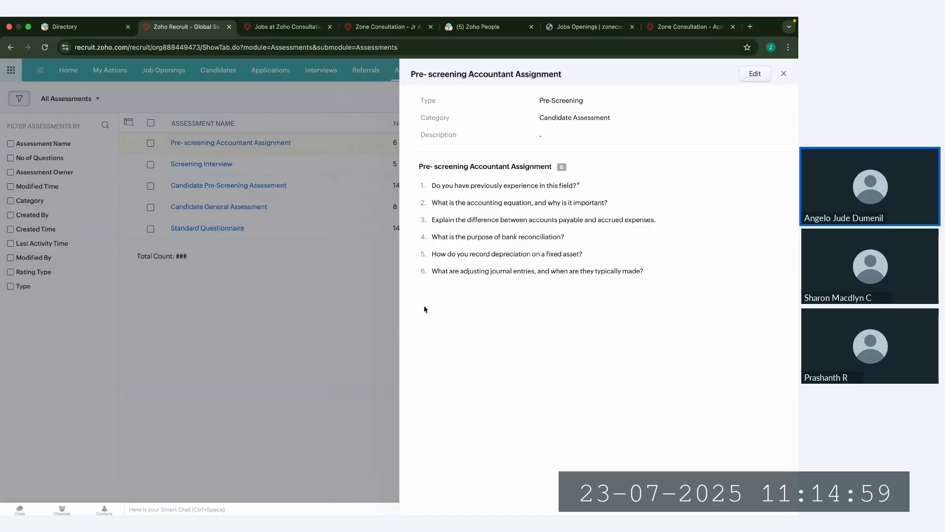
click(755, 74)
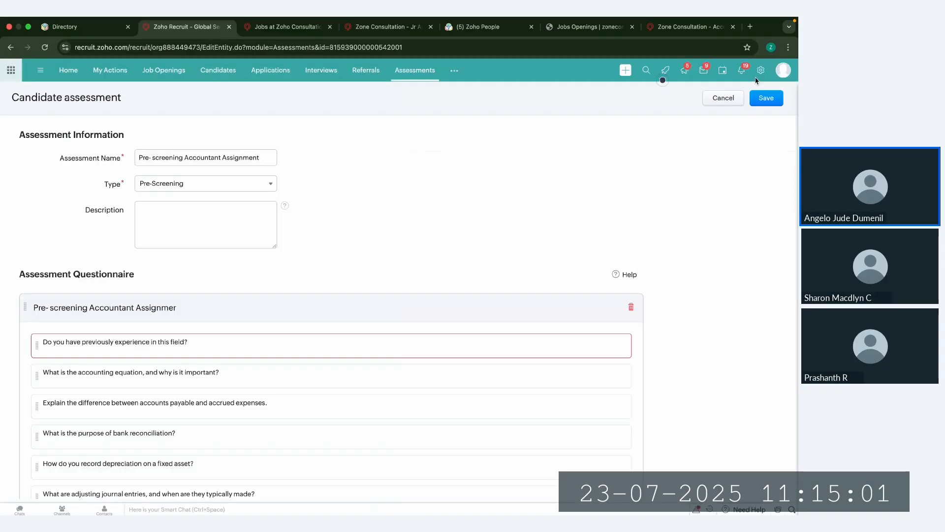
scroll(312, 363, down, 2)
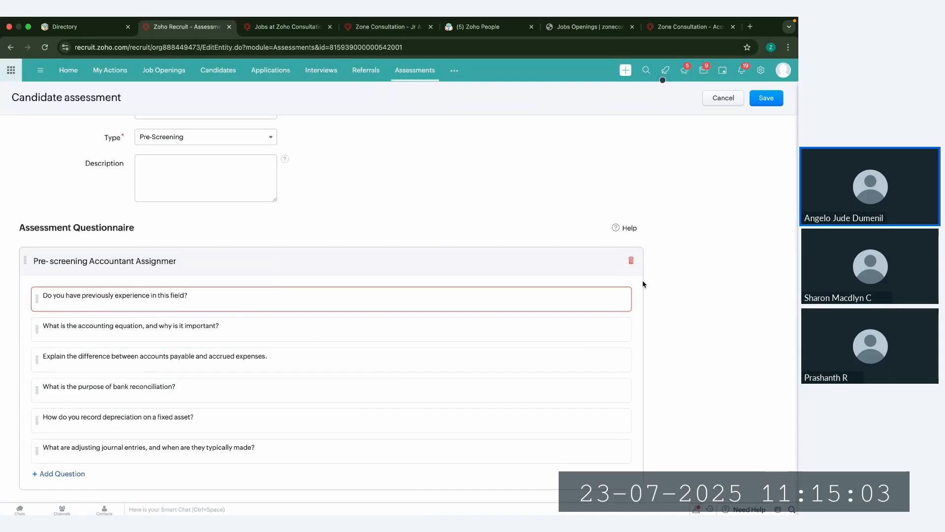
click(639, 299)
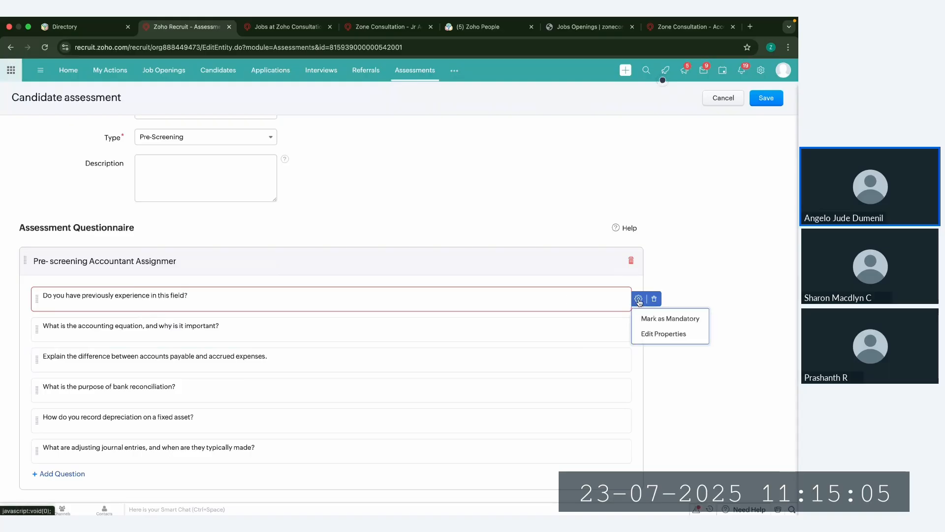
click(662, 334)
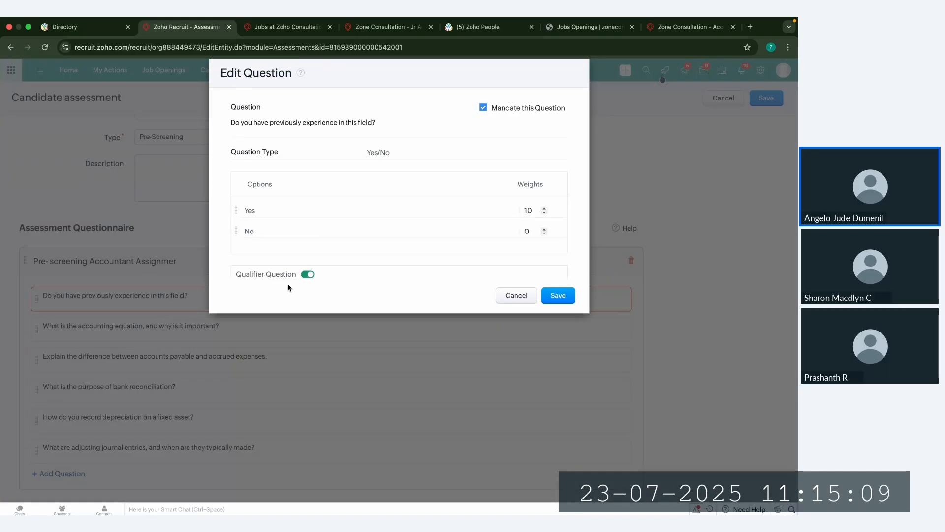
scroll(406, 247, down, 2)
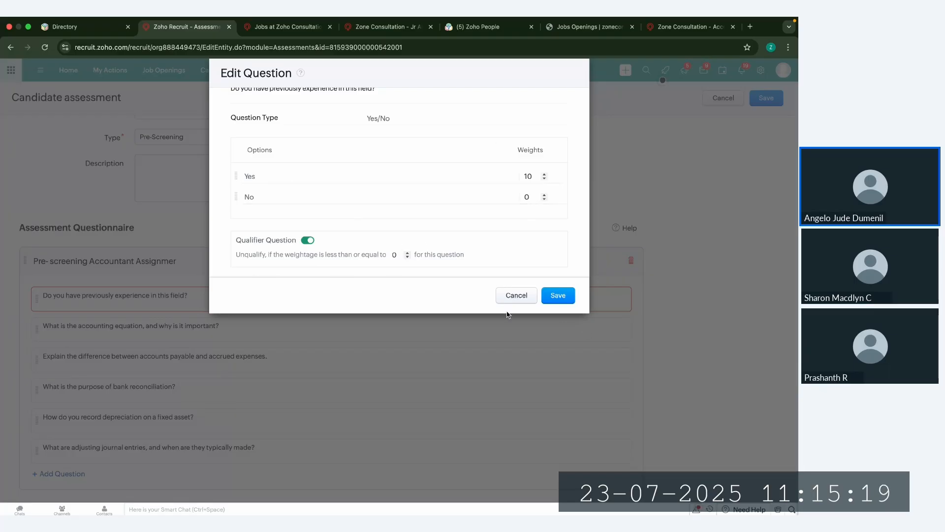
click(516, 295)
click(719, 98)
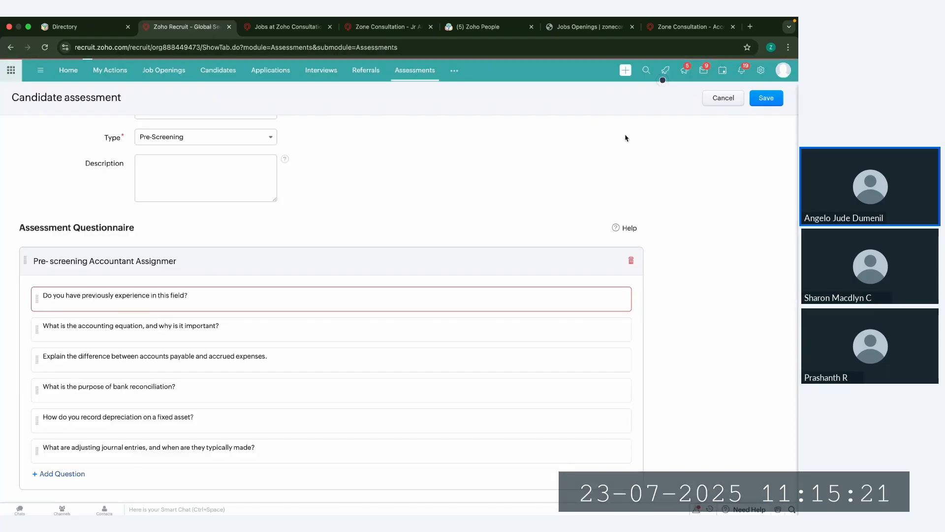
Step: Add the existing Pre-Screening assessment "Pre- screening Accountant Assignment" to the Sr Accountant job opening
click(167, 71)
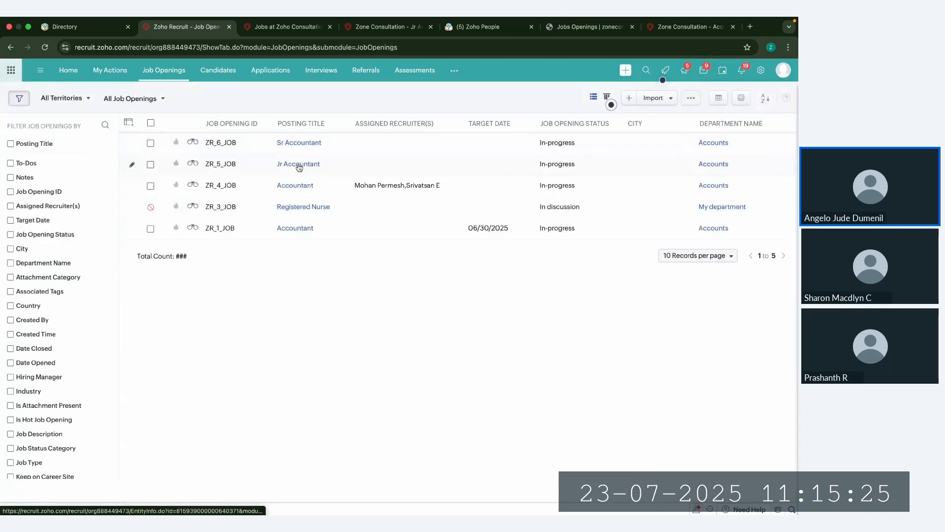
click(301, 143)
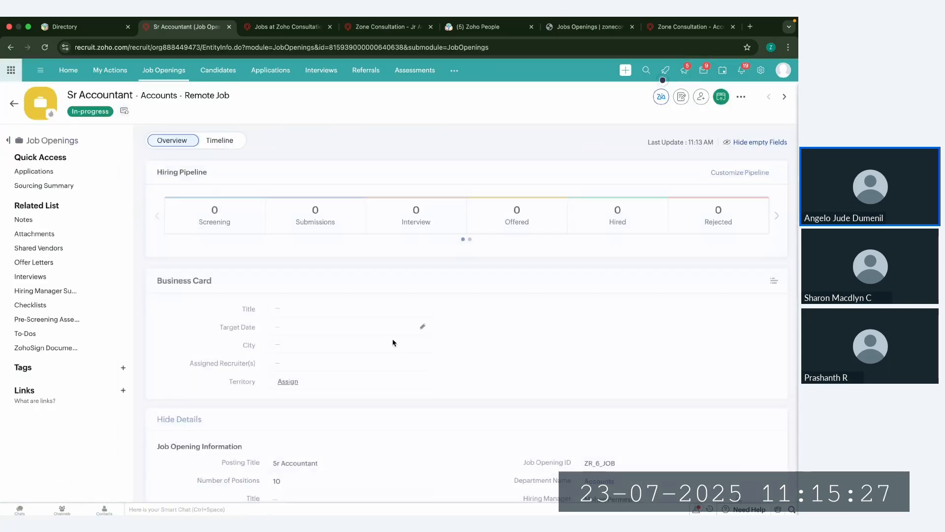
scroll(393, 340, down, 1)
click(63, 320)
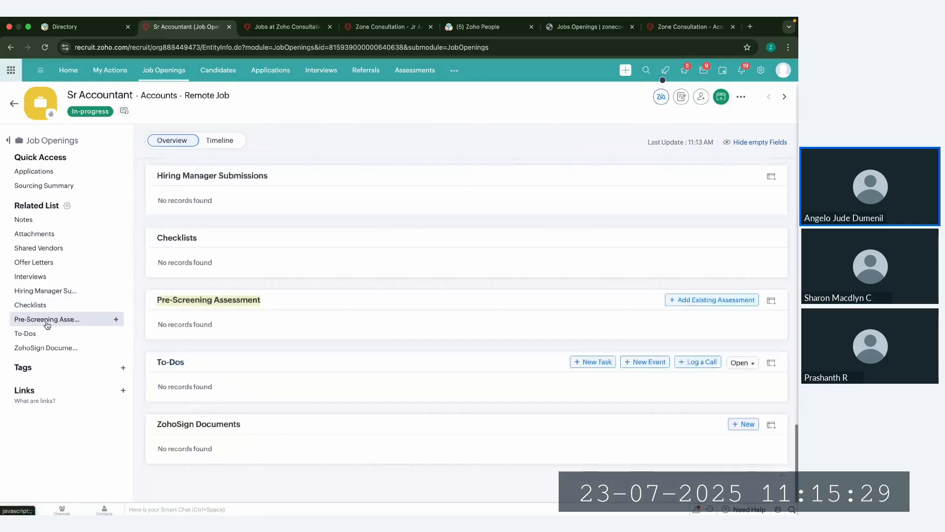
click(723, 300)
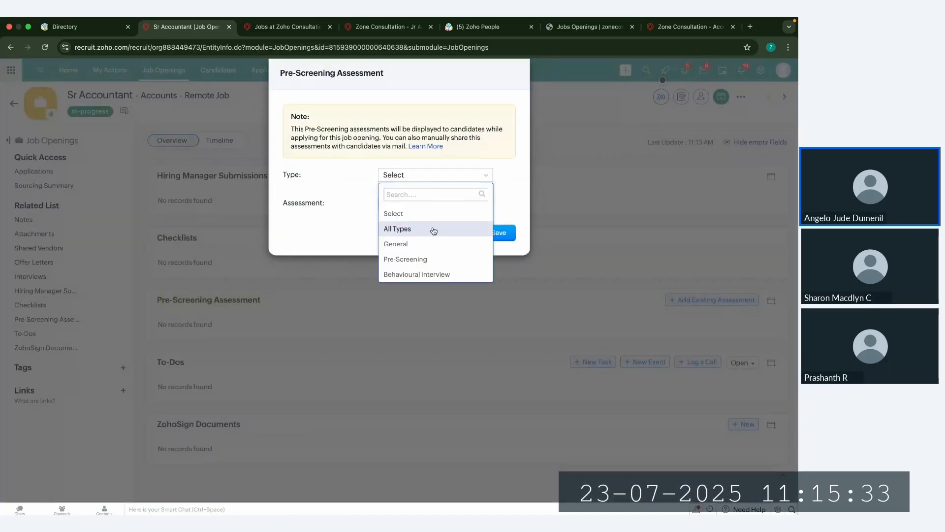
click(436, 264)
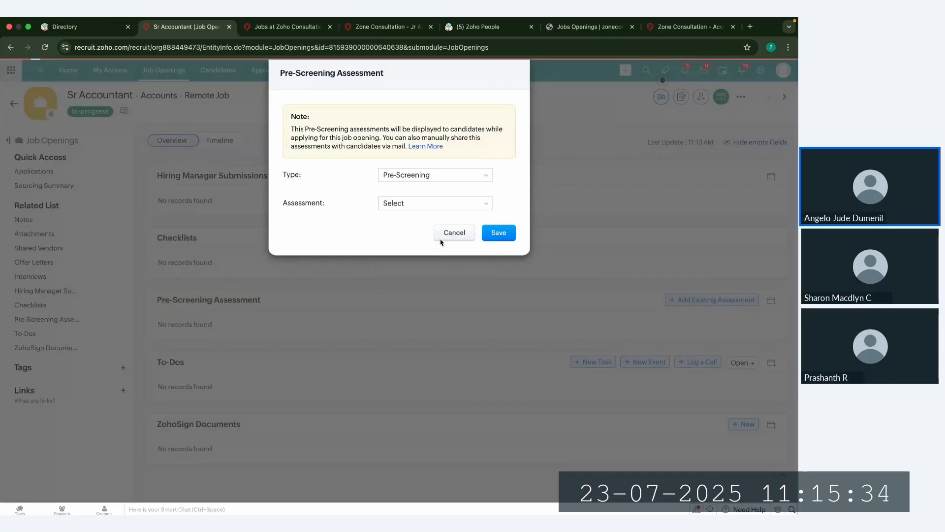
click(437, 205)
click(432, 238)
click(507, 236)
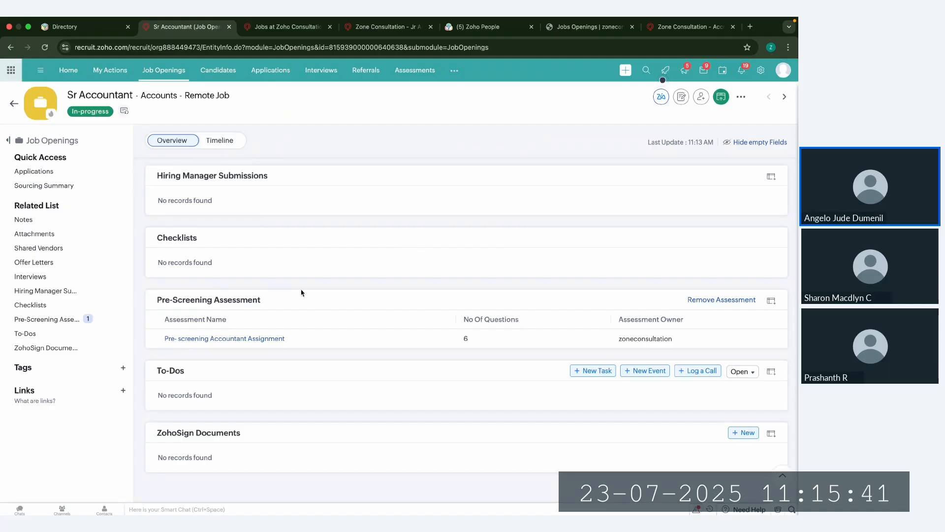
Step: Start publishing the Sr Accountant opening on the career site, with showing filled/closed/unpublished jobs enabled
scroll(301, 293, up, 15)
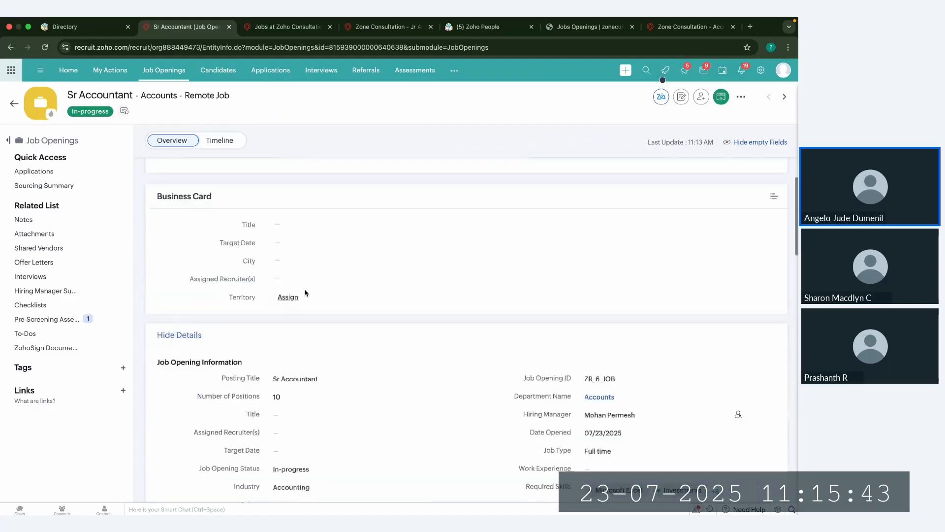
click(720, 103)
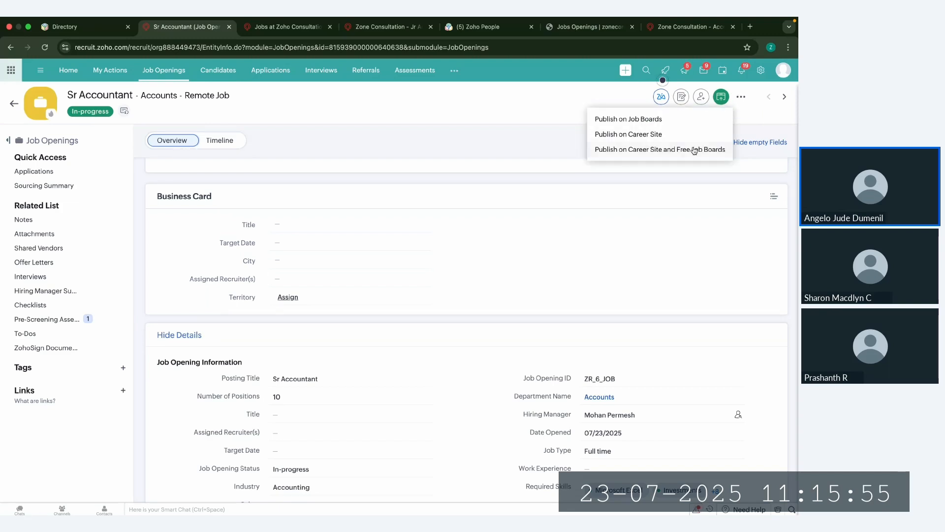
click(664, 137)
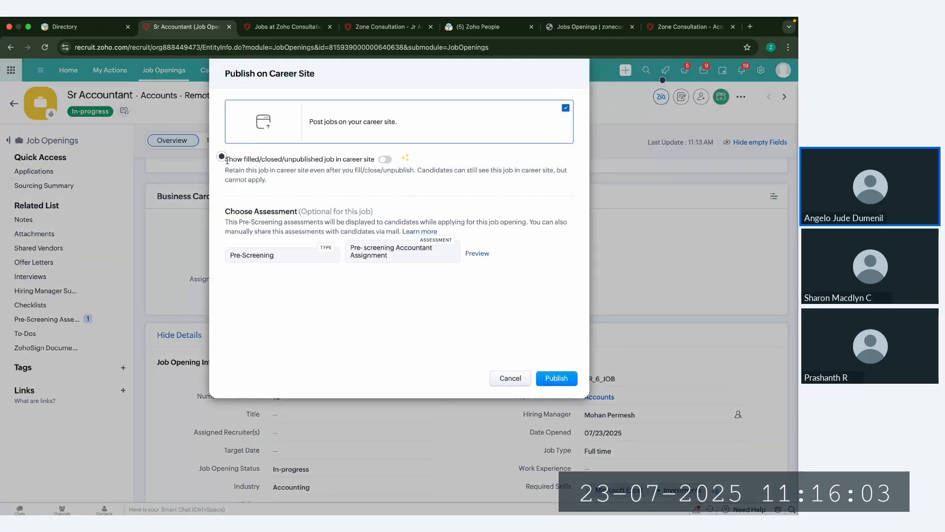
drag(249, 159, 370, 154)
Step: Look at how a filled position appears in the careers page's current openings, closing the Career Assistant, and return to the publishing dialog
click(295, 29)
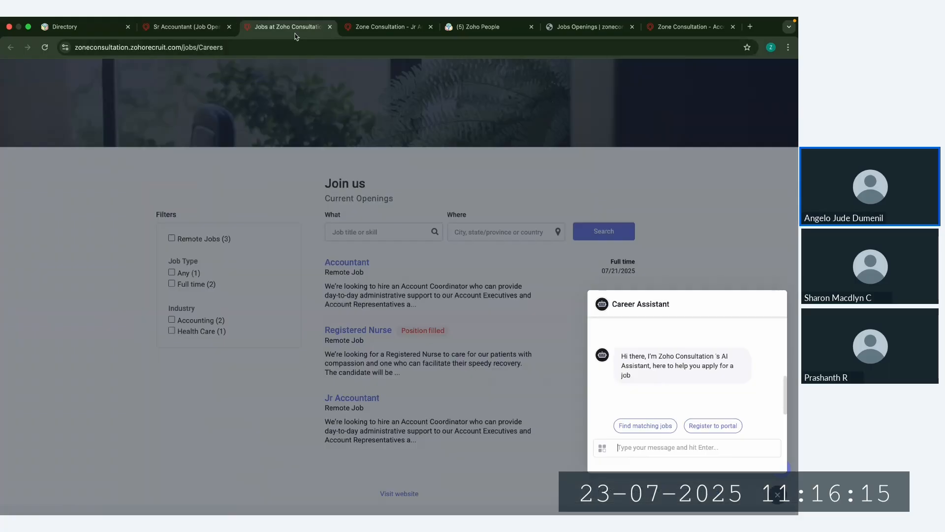
click(777, 492)
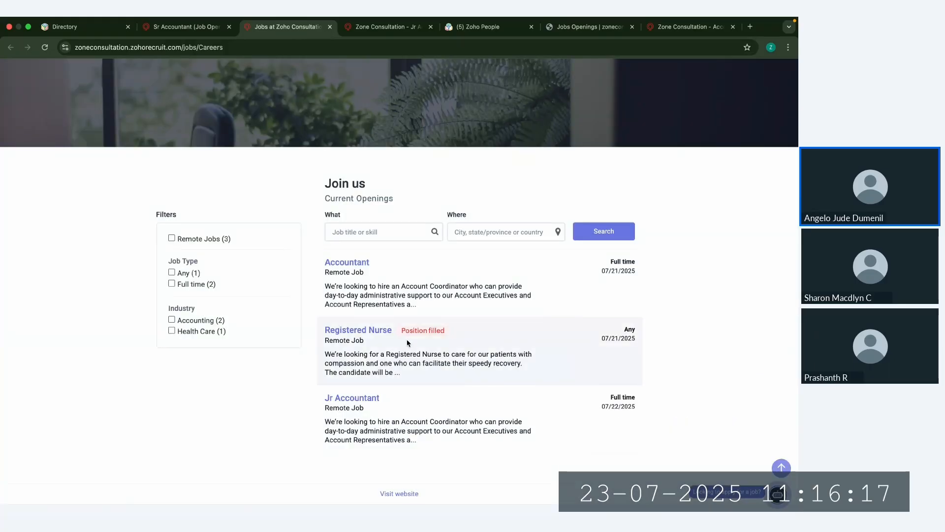
click(187, 28)
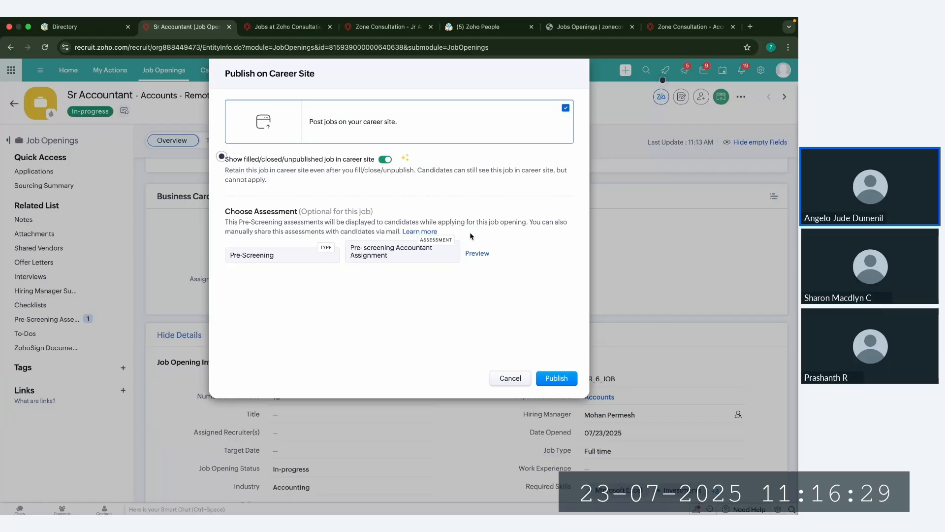
Step: Review the optional assessment setting and publish the Sr Accountant job opening on the career site
drag(223, 208, 340, 211)
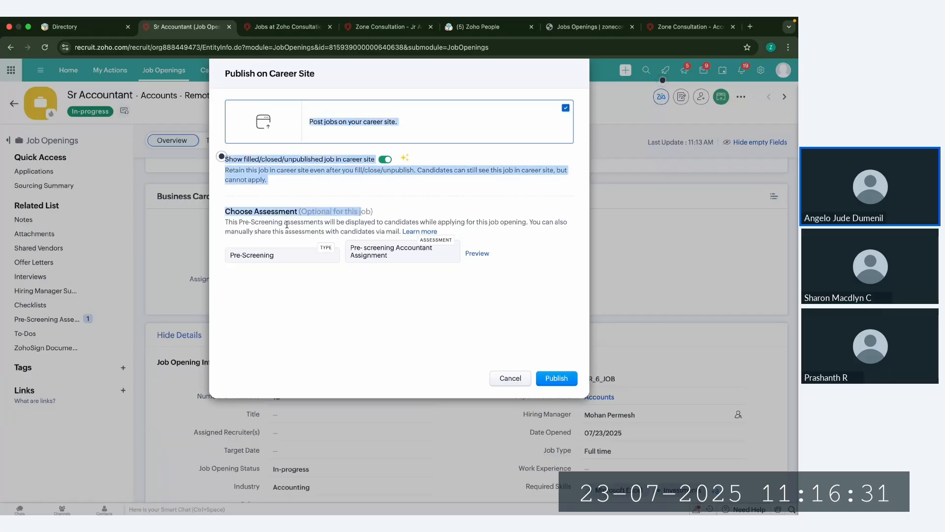
click(362, 211)
click(564, 380)
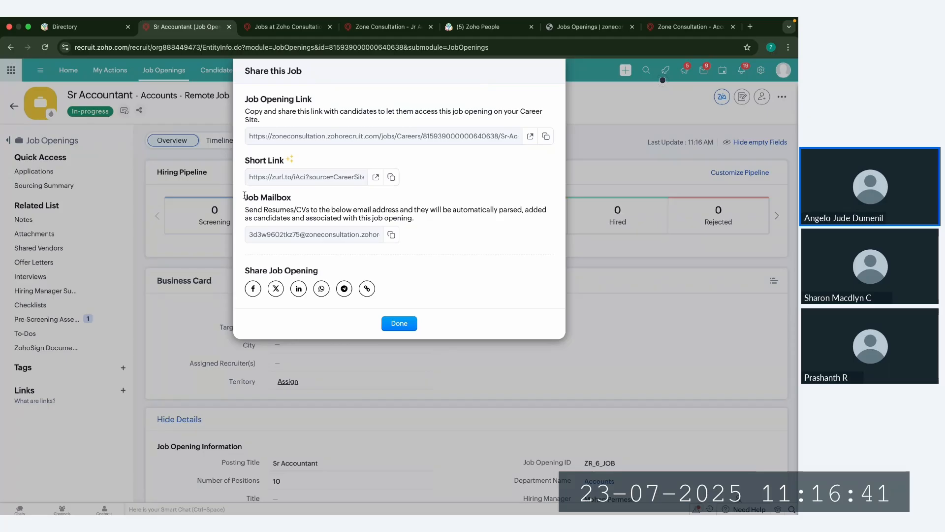
Step: Review the Job Mailbox among the job's sharing options and open the Sr Accountant job opening link on the career site
drag(244, 198, 291, 196)
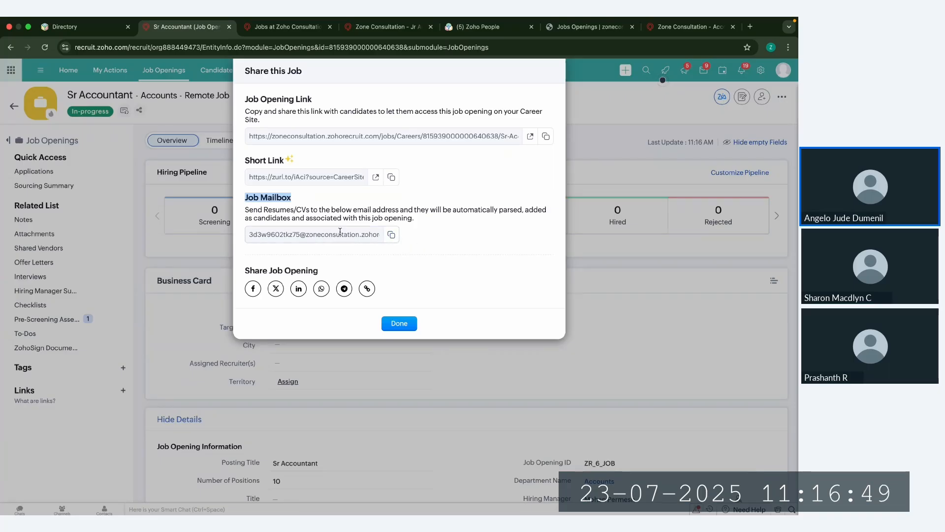
click(399, 323)
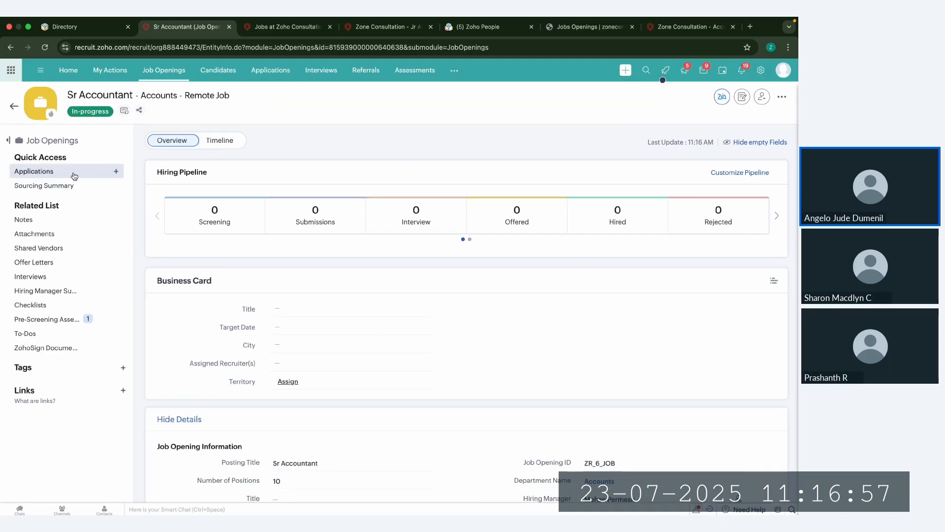
click(141, 109)
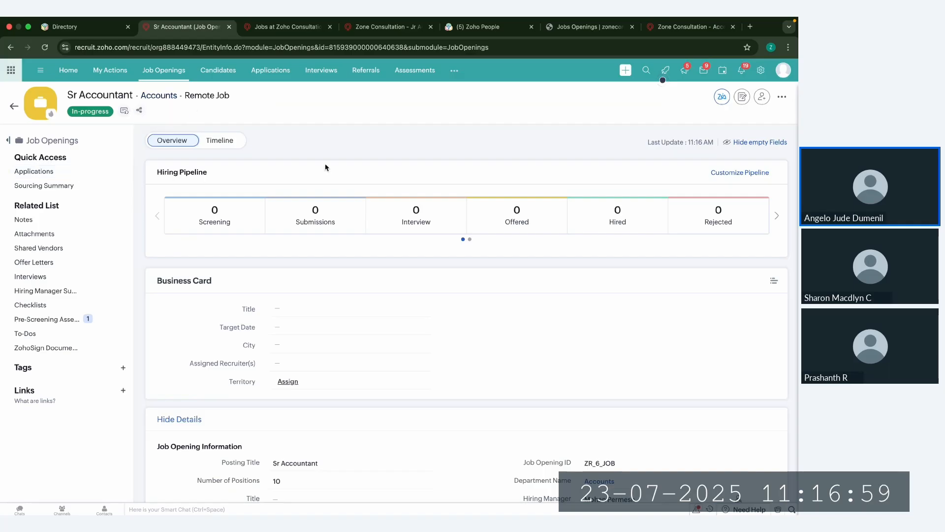
click(527, 138)
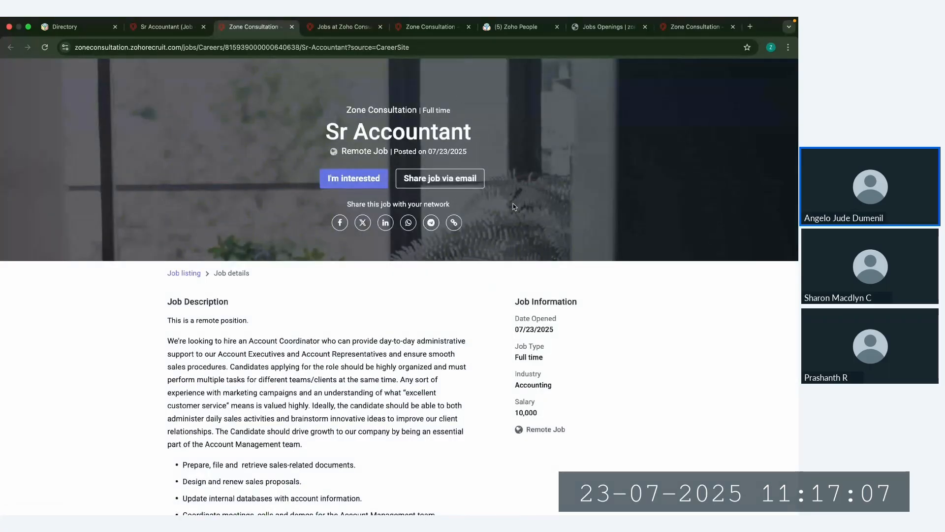
Step: Start an application for the Sr Accountant job and upload the Senior Accountant PDF whose name ends in "Test" as the resume
scroll(387, 331, down, 2)
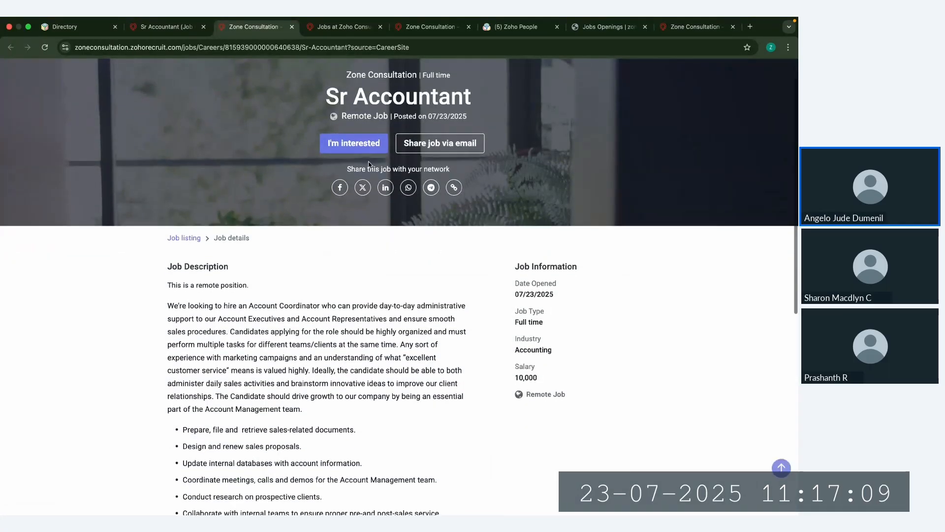
click(359, 146)
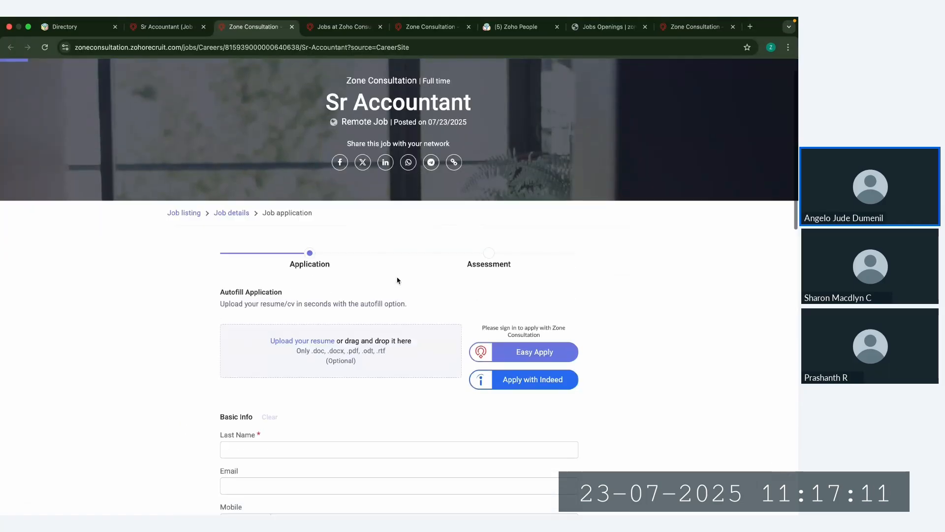
scroll(325, 276, down, 5)
click(313, 263)
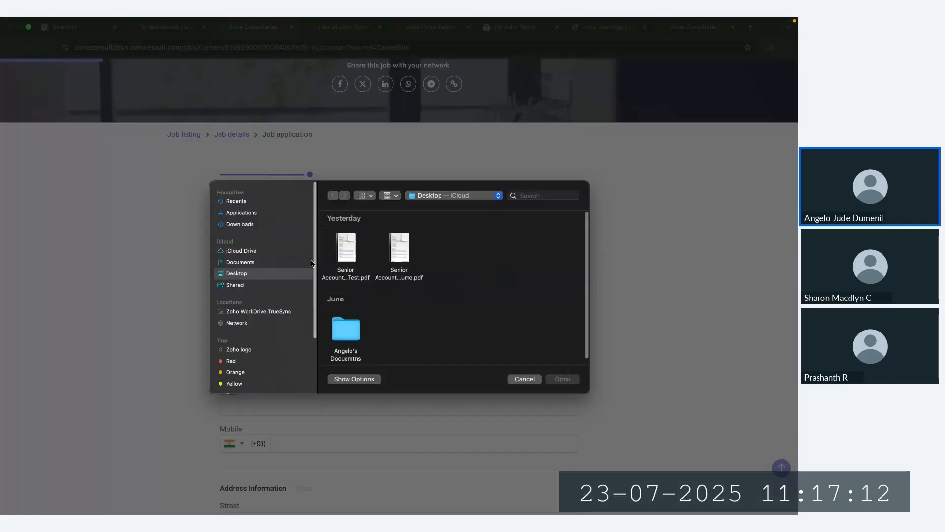
click(346, 251)
click(577, 379)
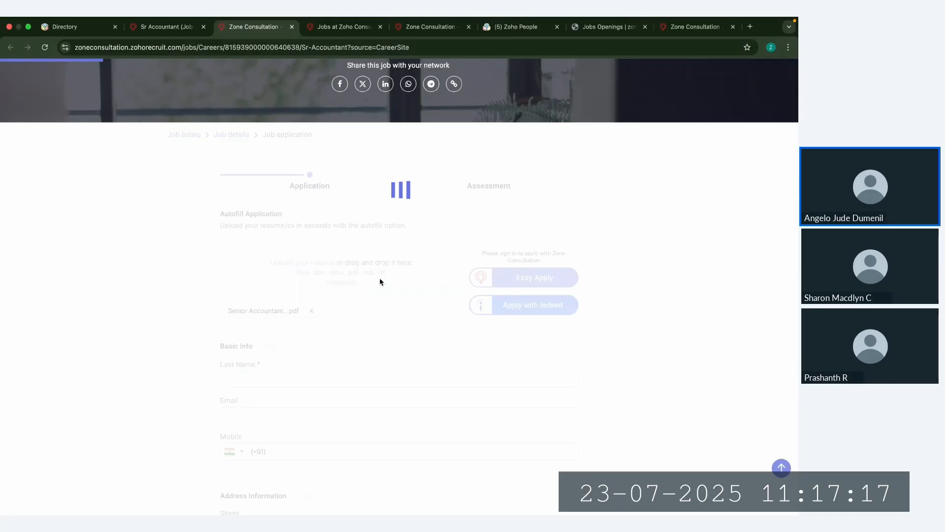
Step: Review the basic info autofilled from the resume and replace the invalid entry in the Mobile field with a valid phone number
scroll(380, 281, down, 2)
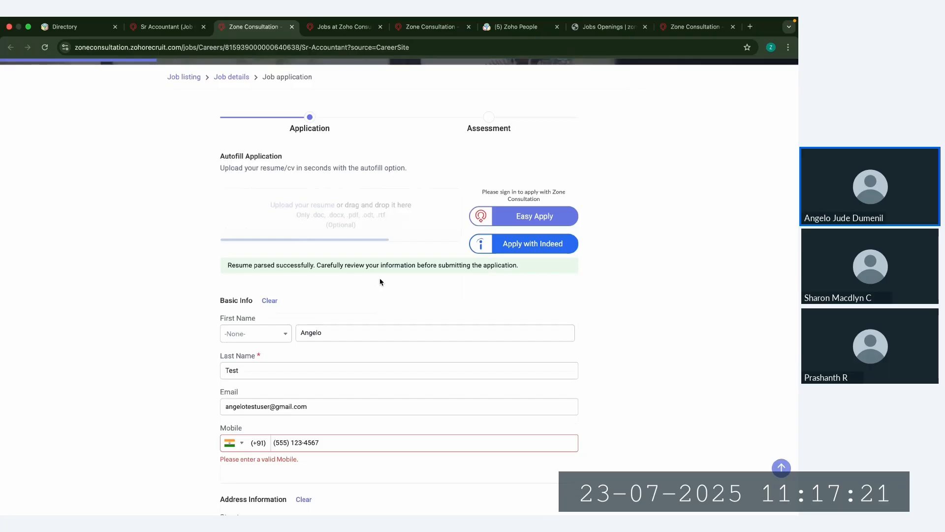
scroll(380, 282, down, 1)
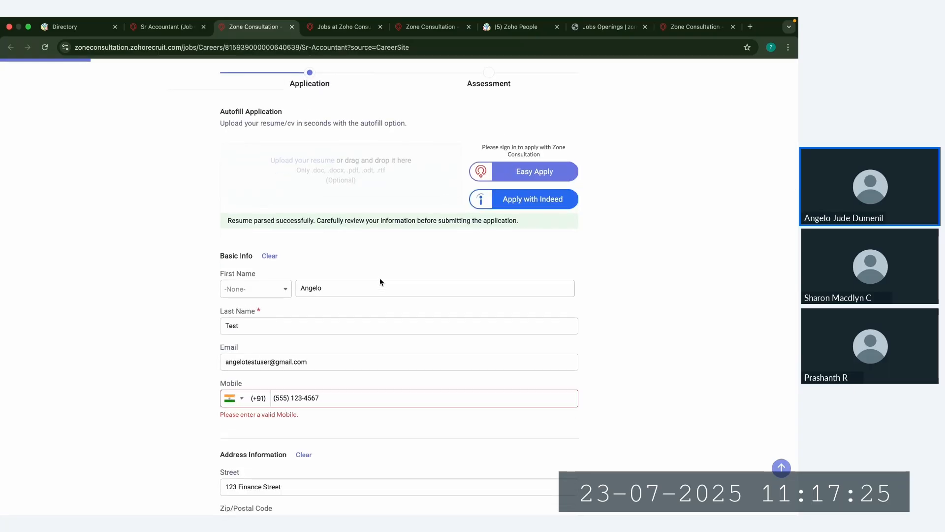
click(328, 398)
key(ctrl+a)
key(BackSpace)
text(9876543210)
Step: Review the rest of the application form, fill in the CAPTCHA text and continue to the assessment
scroll(393, 412, down, 3)
scroll(349, 382, down, 3)
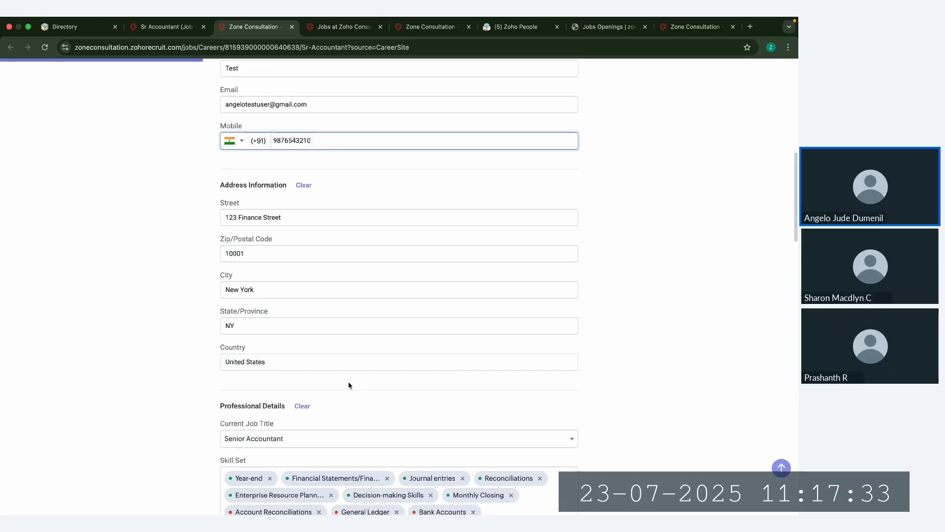
scroll(349, 384, down, 8)
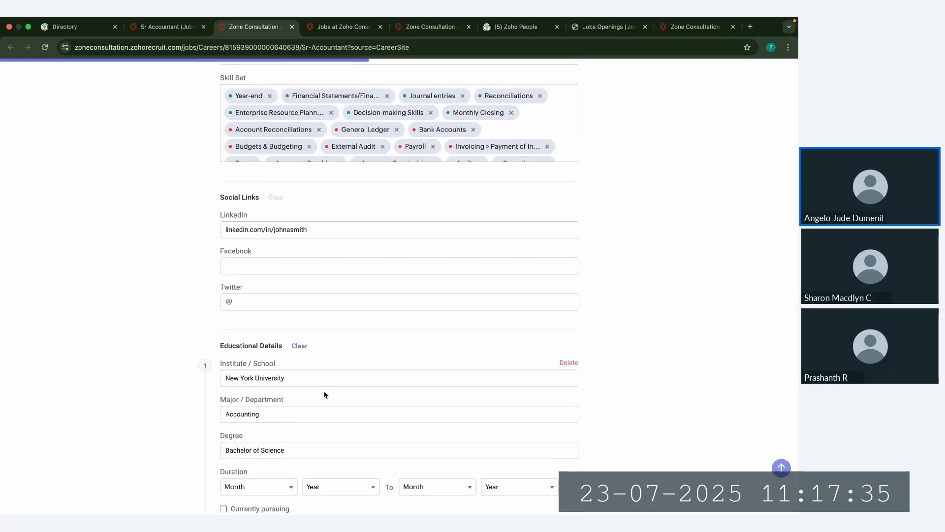
scroll(324, 393, down, 10)
scroll(325, 394, down, 10)
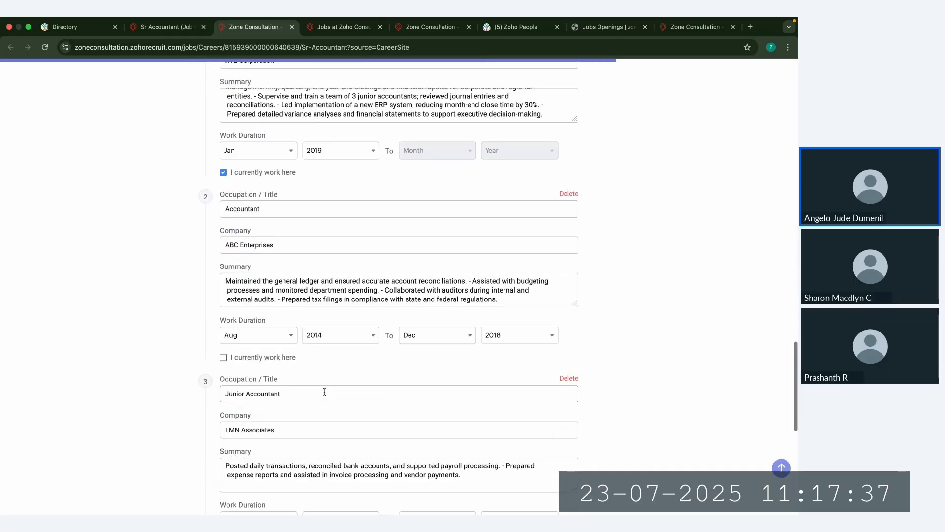
click(292, 346)
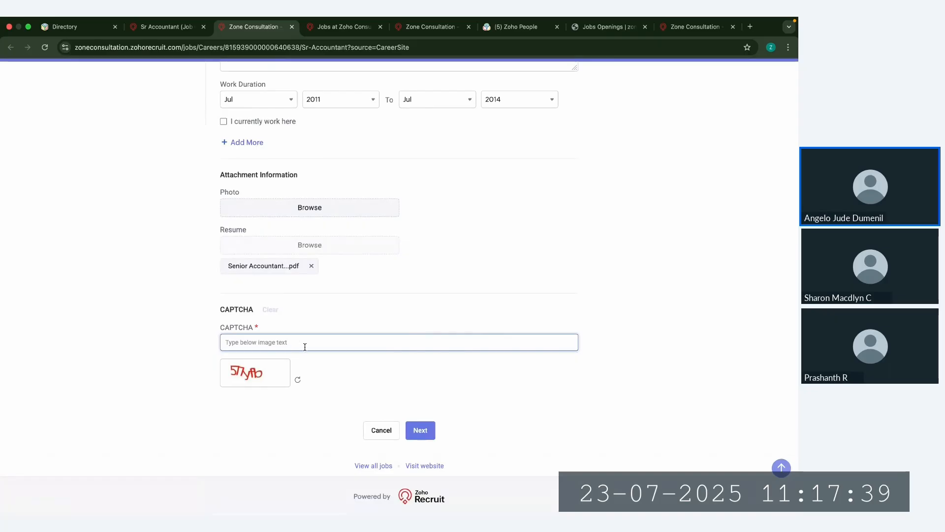
text(577)
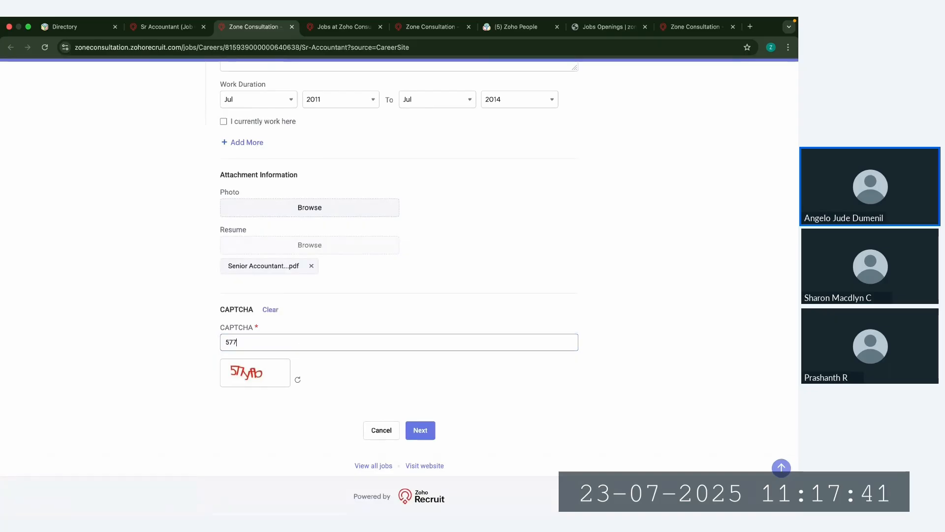
text(yfb)
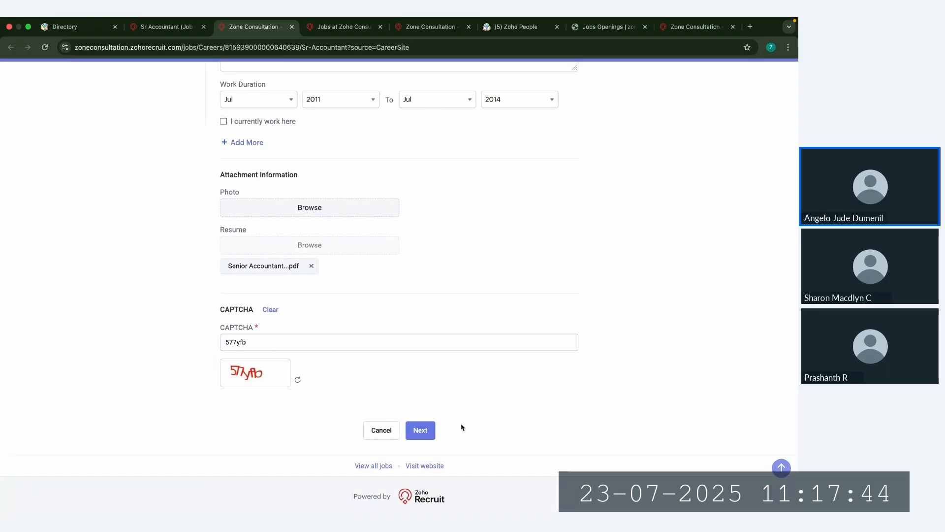
click(421, 431)
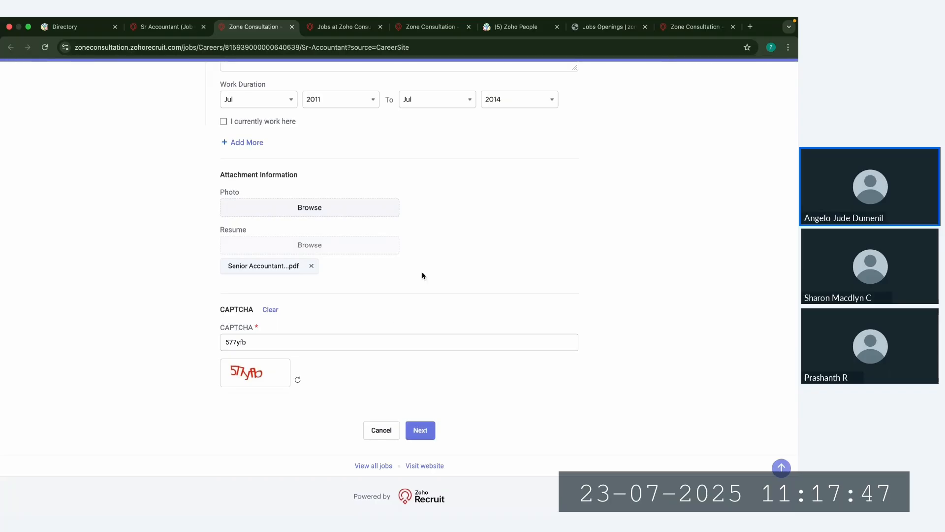
Step: Answer Yes to the previous-experience question, submit the pre-screening assessment with the other answers blank, and dismiss the acknowledgement
scroll(422, 273, up, 1)
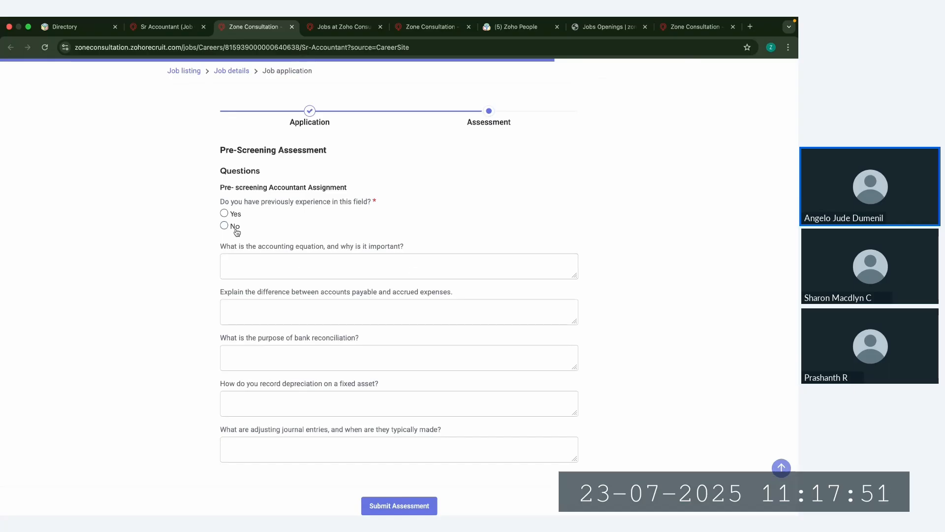
click(225, 213)
scroll(347, 354, down, 2)
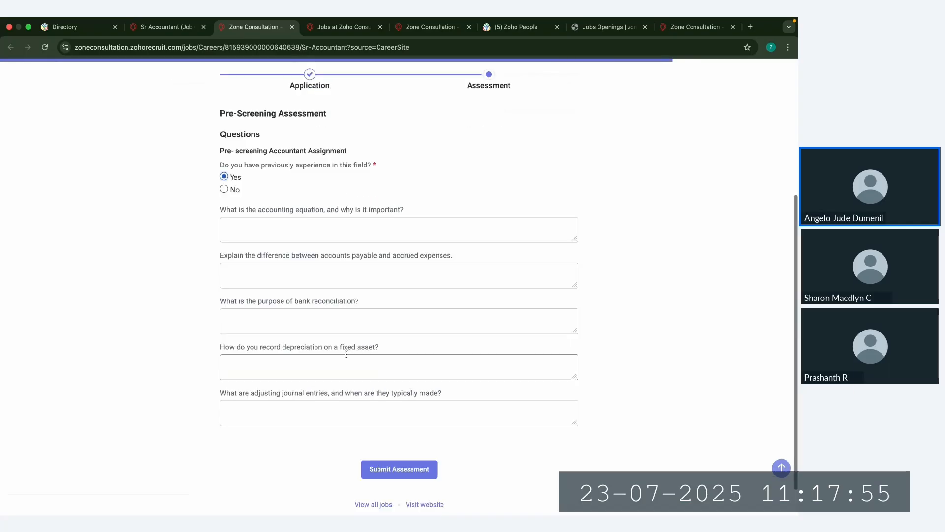
click(410, 476)
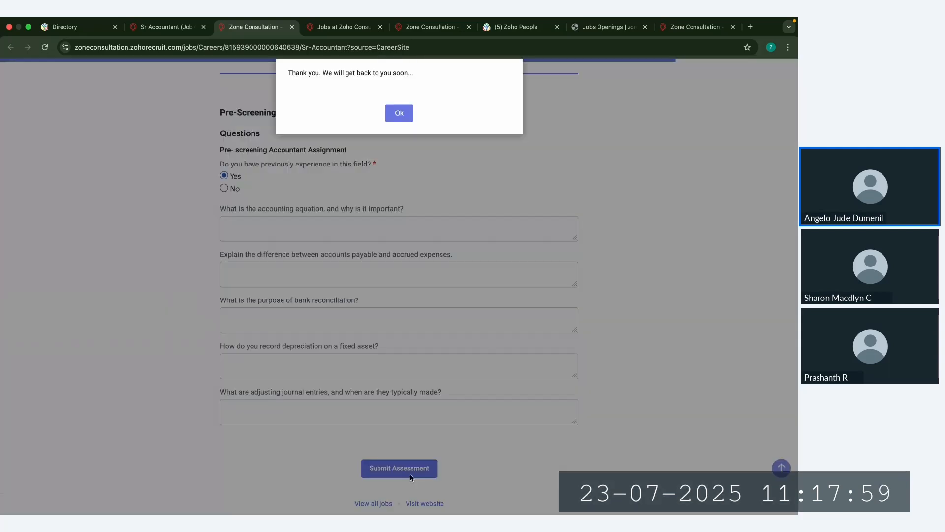
click(401, 112)
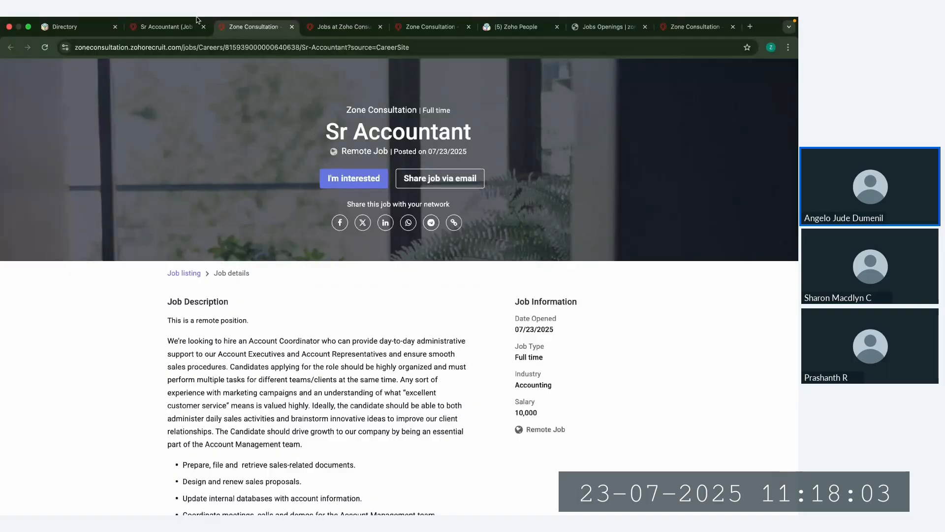
Step: View the applications associated with the Sr Accountant job opening, and look at the list of all candidates
click(167, 26)
click(405, 323)
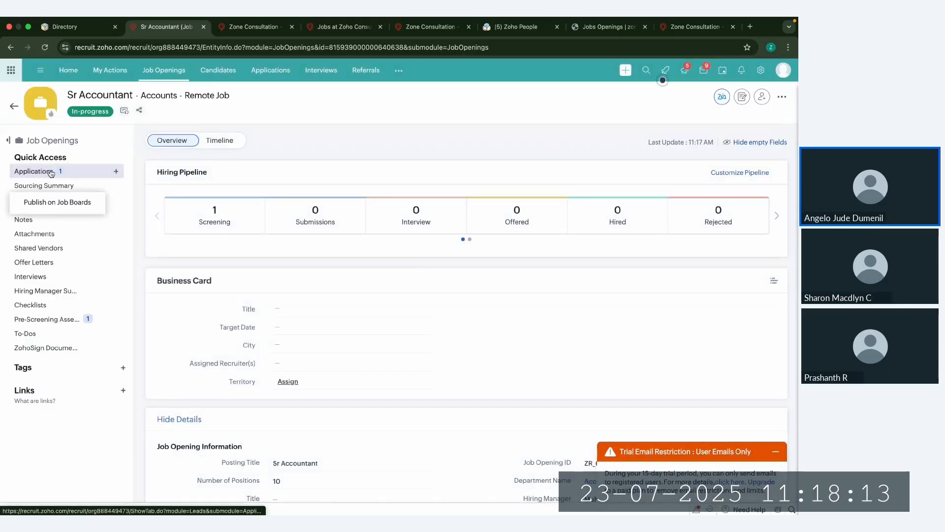
click(48, 174)
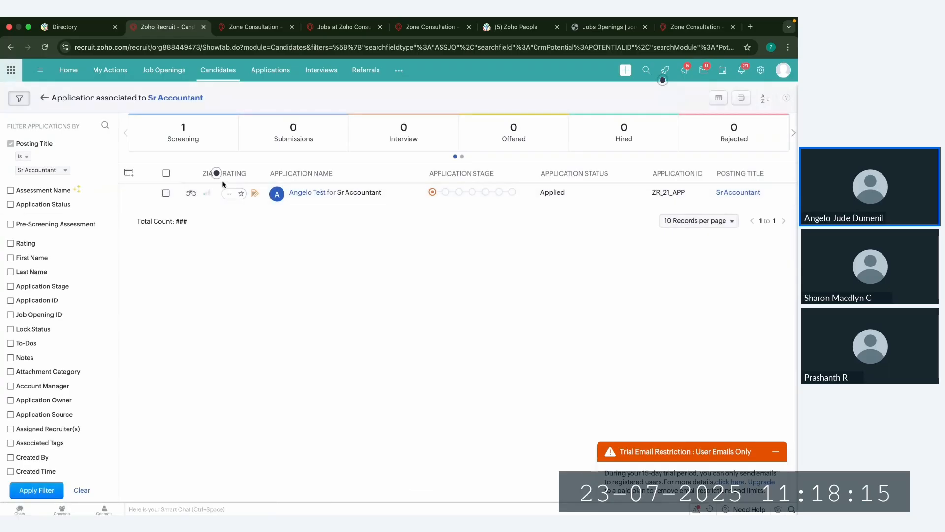
click(219, 72)
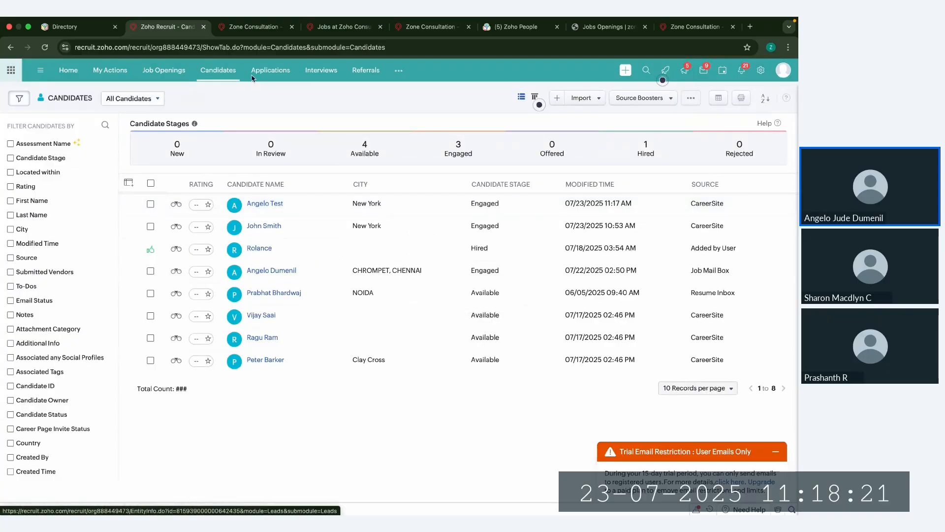
Step: Return to the Sr Accountant job opening and open the test candidate's application record from its associated applications
click(165, 72)
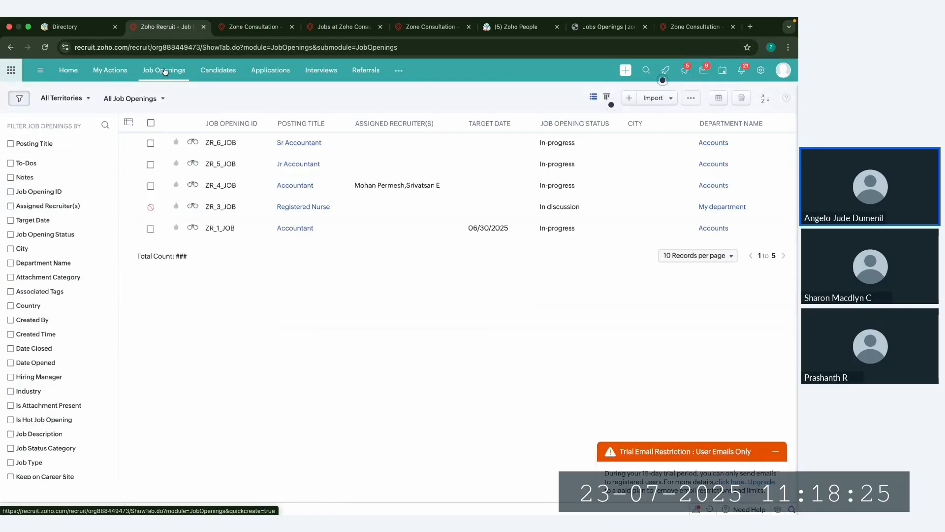
click(254, 142)
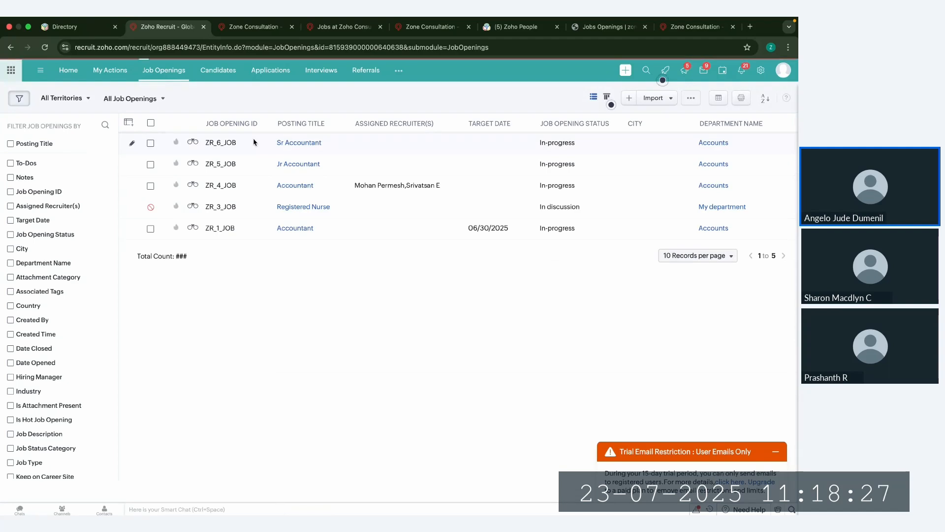
click(46, 174)
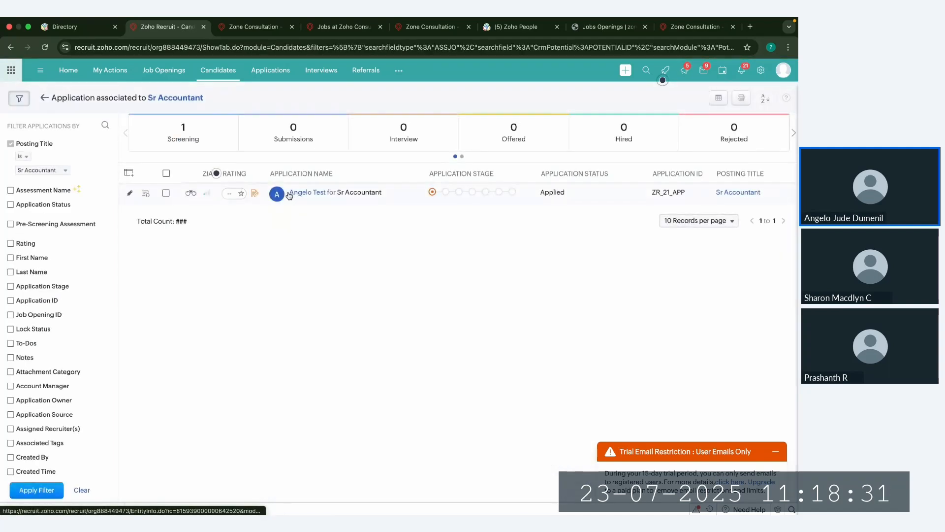
click(275, 195)
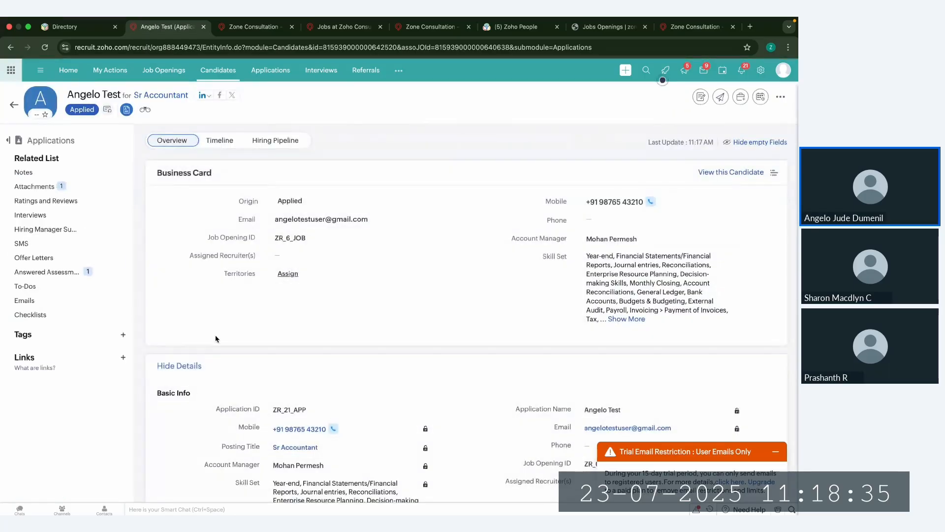
Step: Dismiss the trial email notice and review the candidate's answers to the Pre-screening Accountant Assignment
click(66, 276)
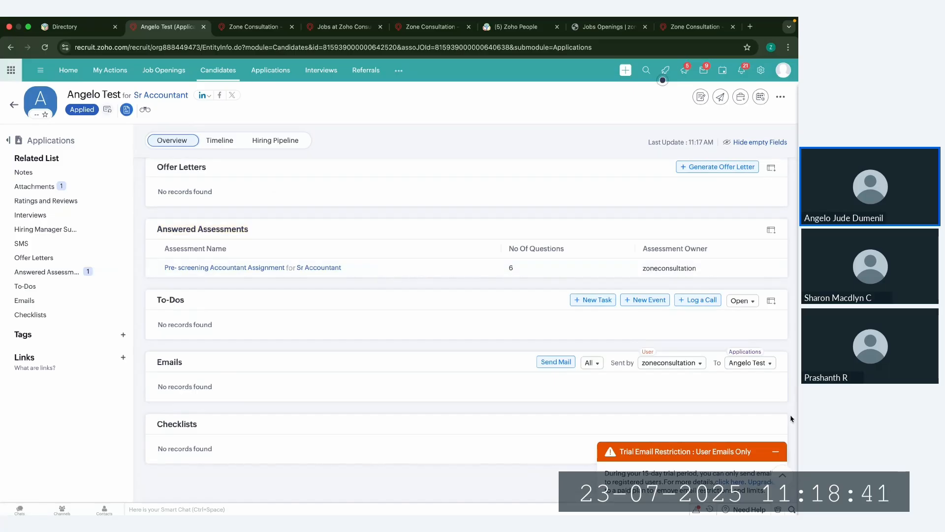
click(777, 452)
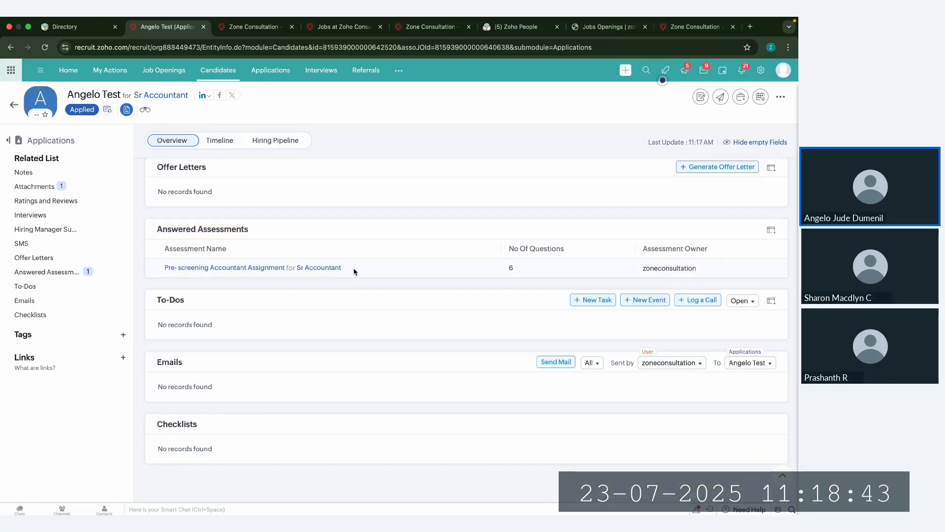
click(260, 269)
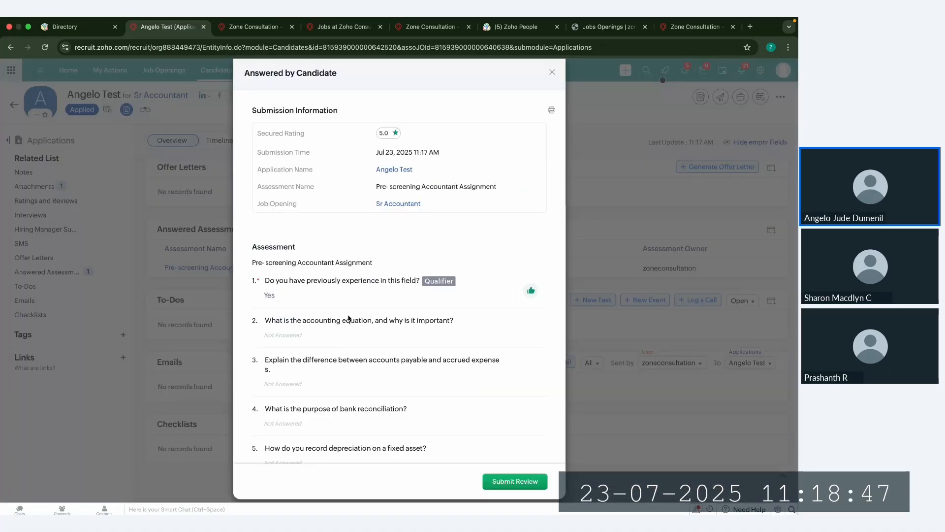
scroll(345, 315, down, 2)
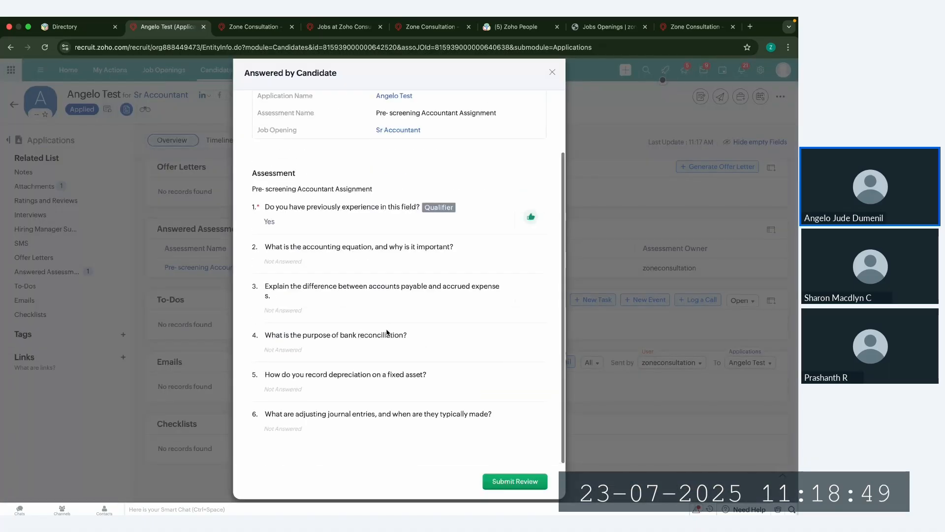
scroll(386, 183, up, 2)
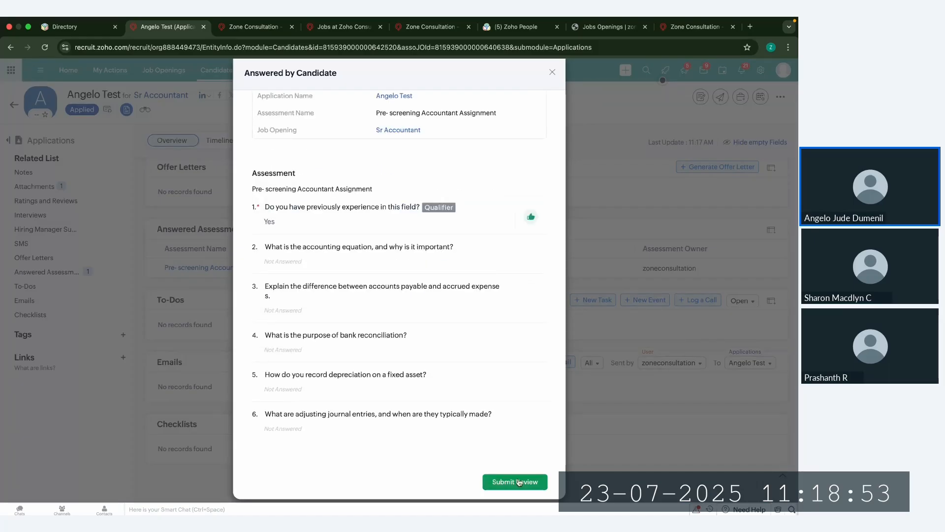
Step: Submit a review of the answered assessment with a three-star Good rating, keeping the application status as Applied
click(518, 481)
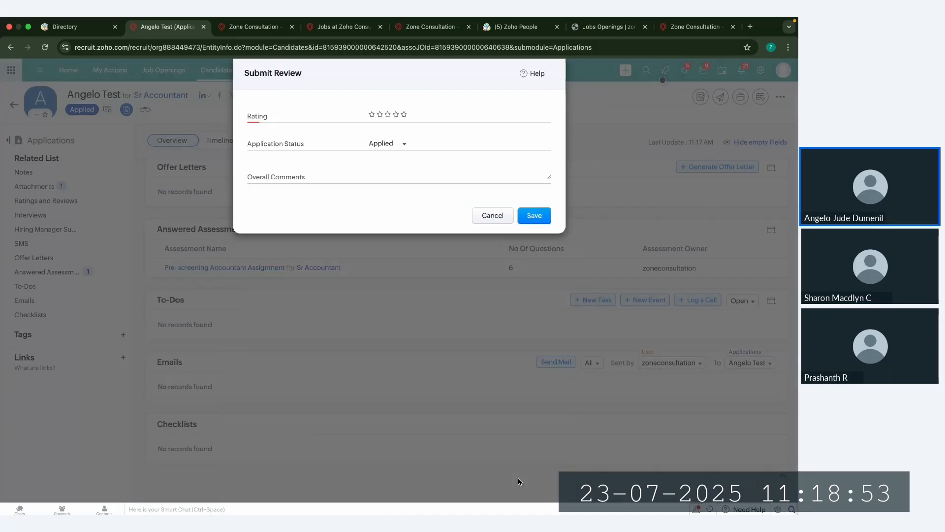
click(389, 115)
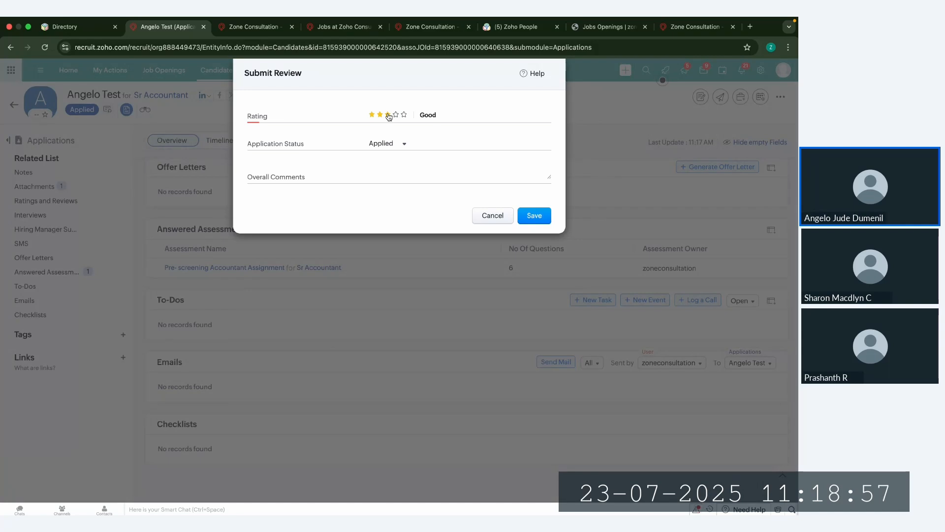
click(391, 144)
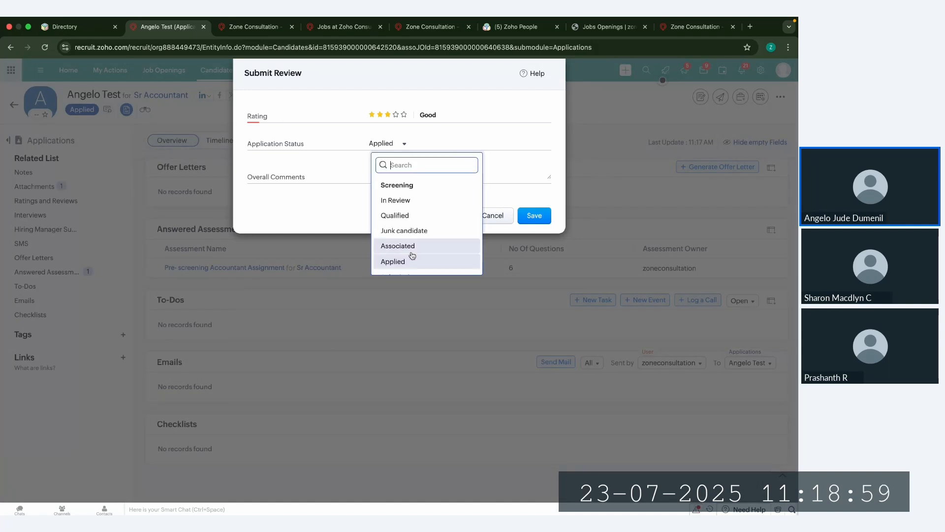
scroll(421, 246, down, 1)
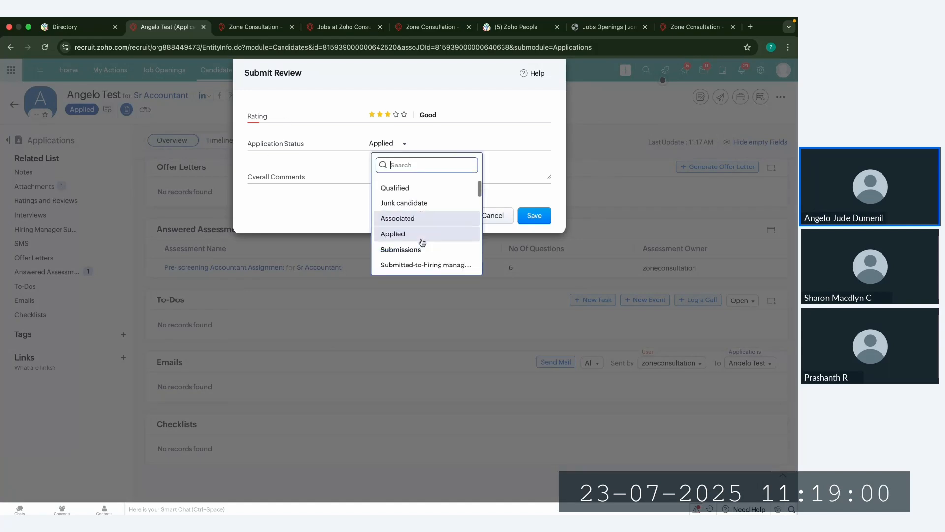
click(320, 164)
click(535, 218)
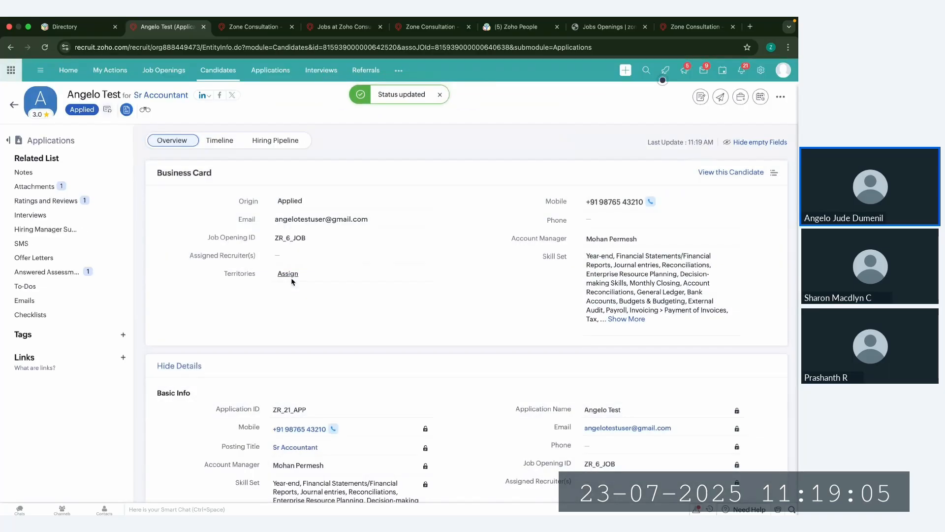
Step: Examine the saved assessment review in the application's Ratings and Reviews section
click(94, 201)
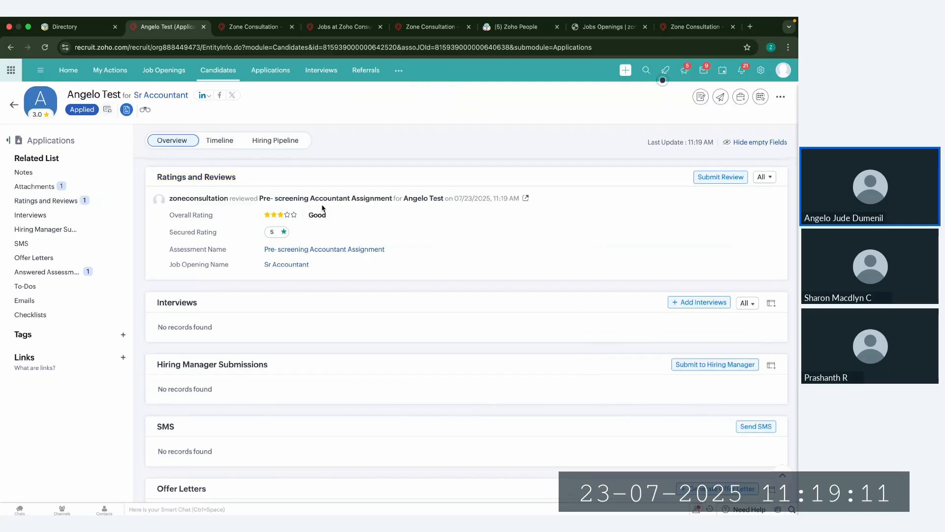
scroll(322, 208, up, 20)
click(39, 202)
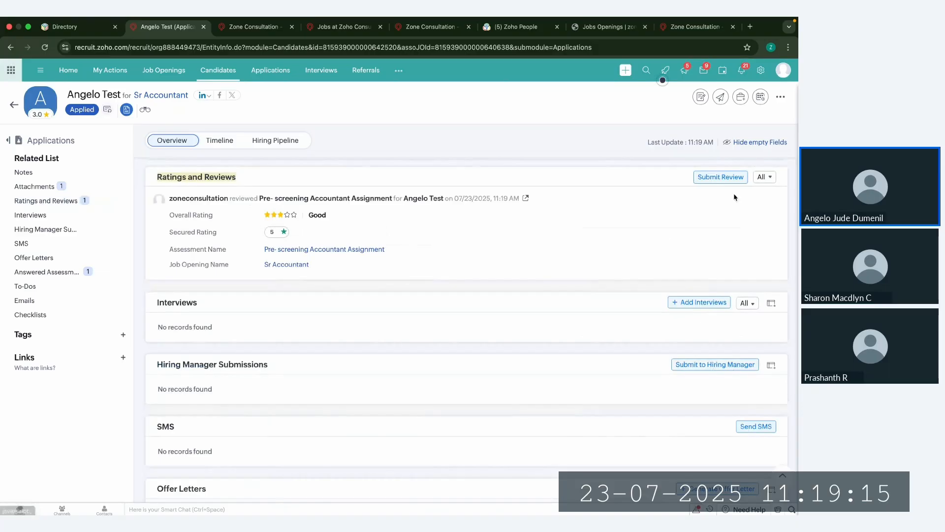
Step: Start a Screening Review for the application, using the Pre-Screening type and the Candidate Pre-Screening Assessment
click(719, 180)
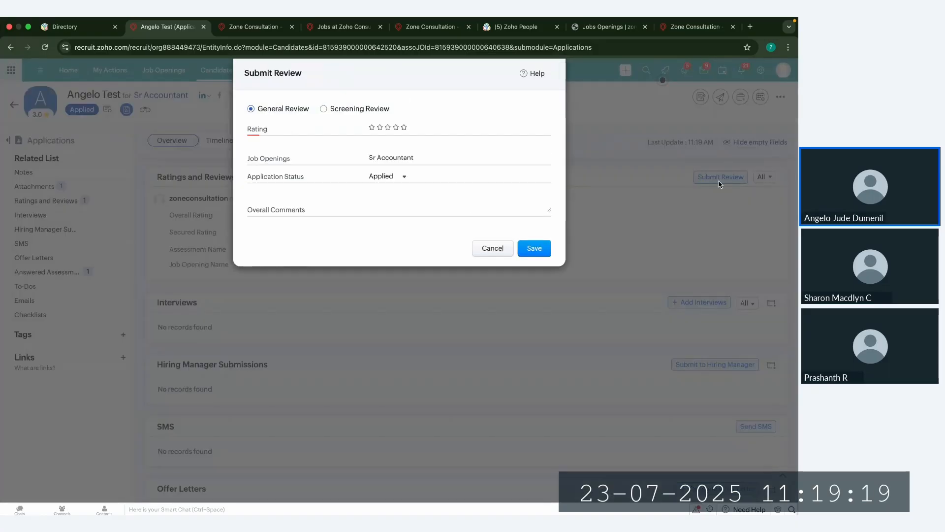
drag(257, 110, 308, 109)
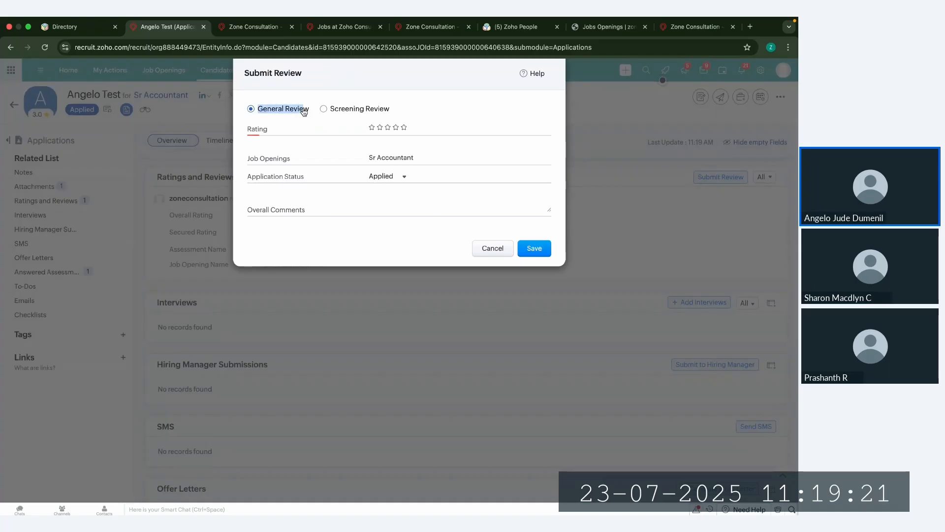
click(324, 109)
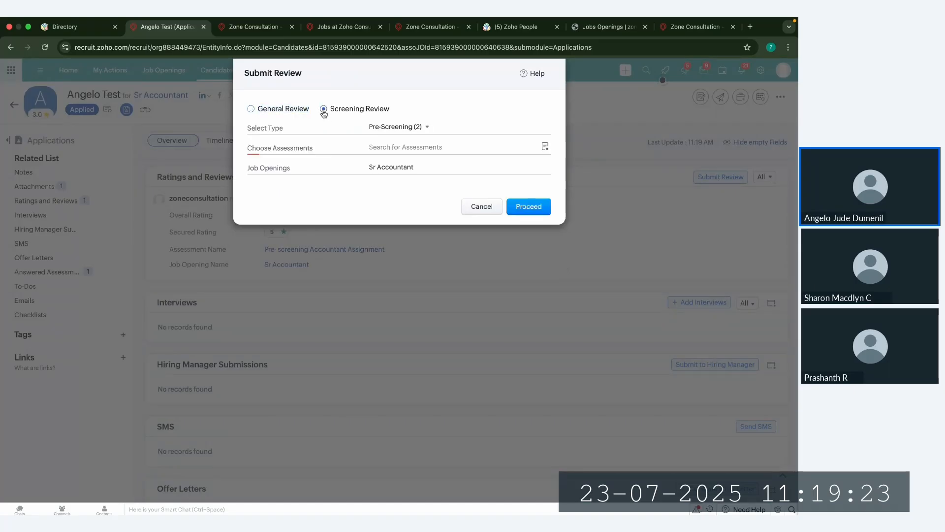
click(393, 146)
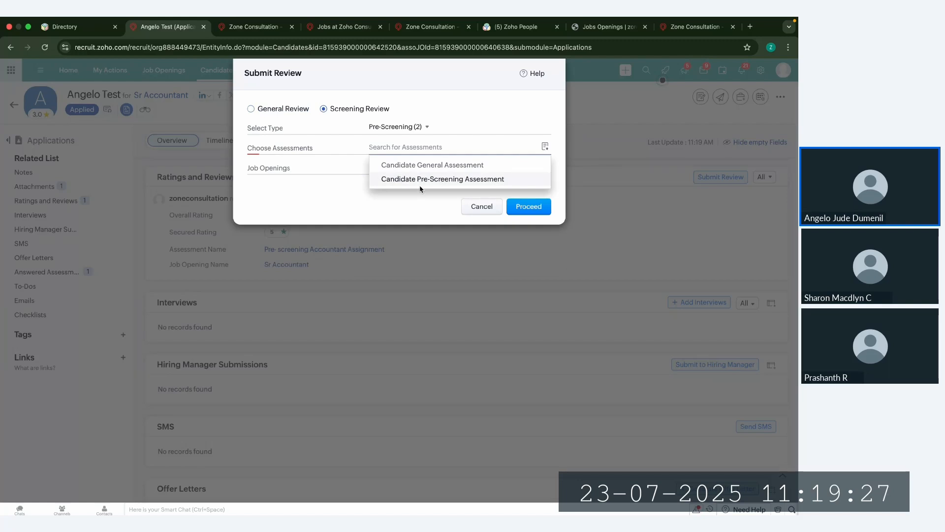
click(422, 181)
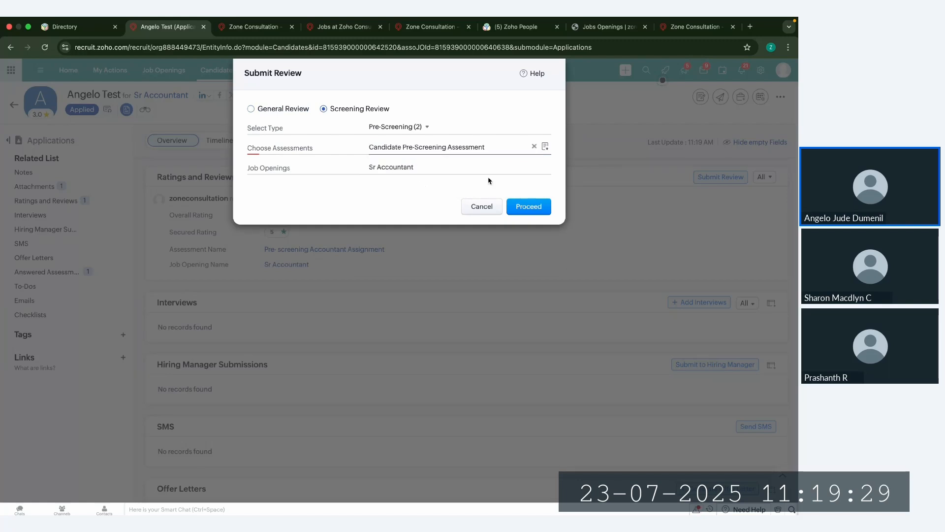
click(535, 202)
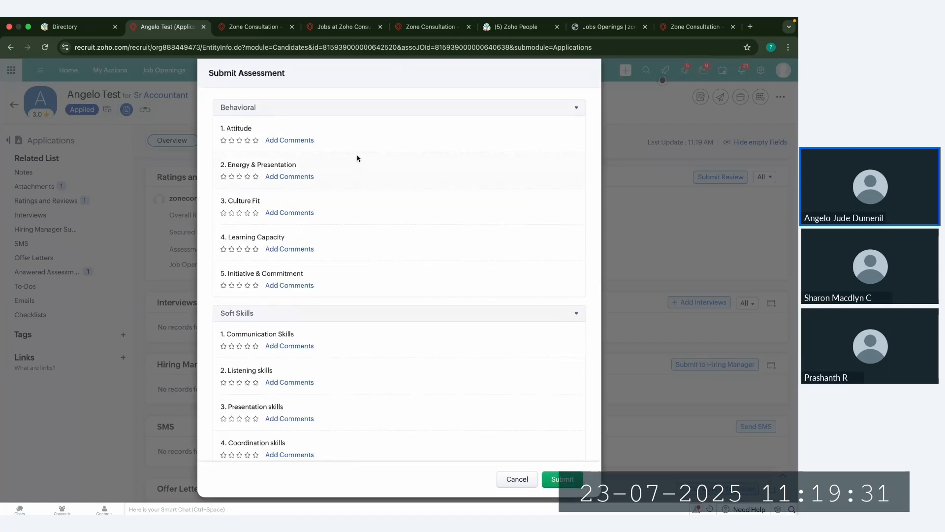
Step: Look through the unrated assessment criteria, give a four-star overall rating, keep the status as Applied, and submit the assessment
click(248, 285)
scroll(244, 379, down, 3)
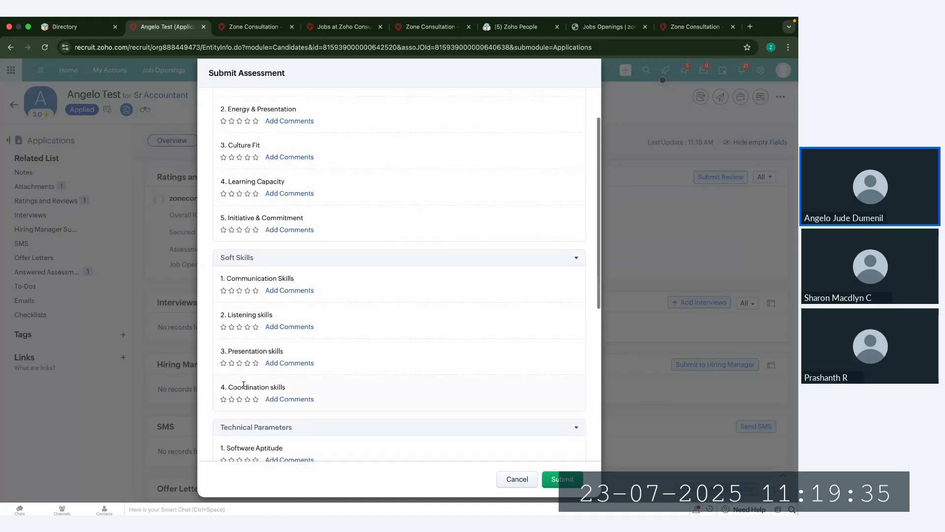
scroll(244, 385, down, 10)
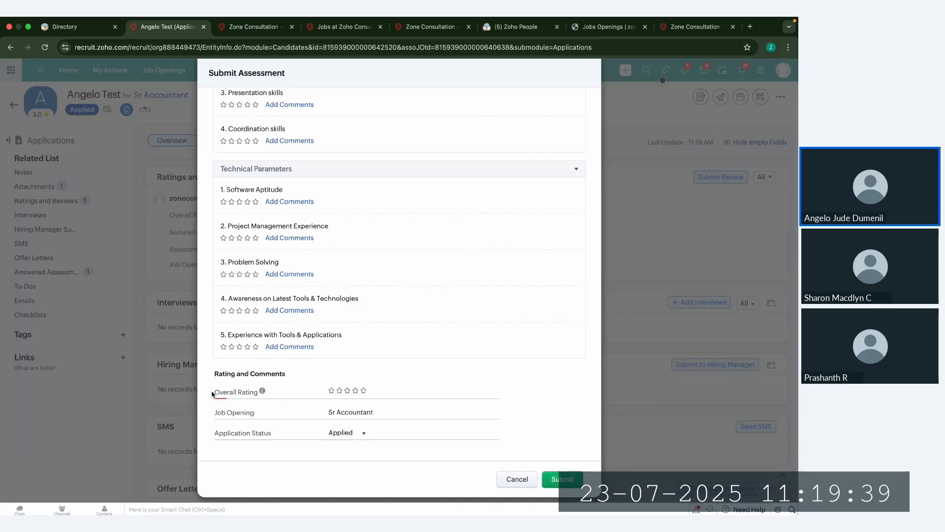
drag(212, 392, 255, 394)
click(355, 390)
click(348, 433)
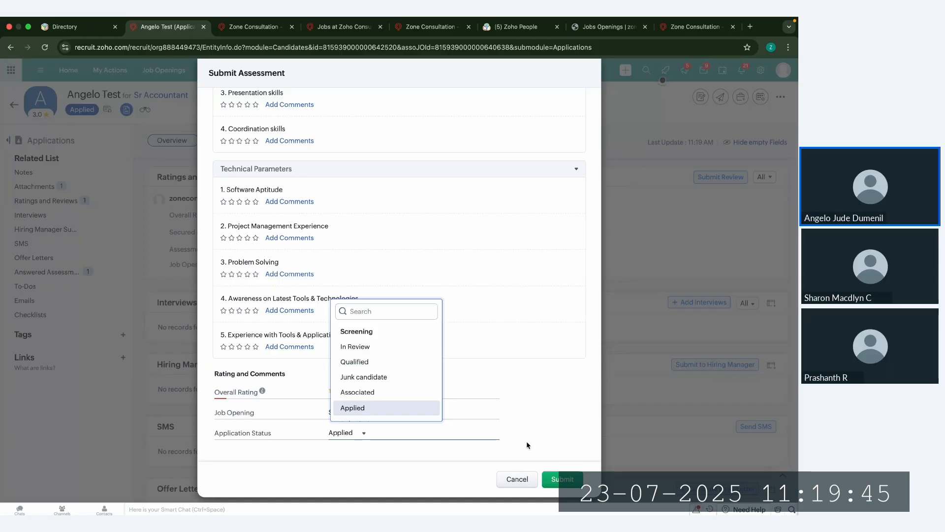
click(544, 467)
click(559, 486)
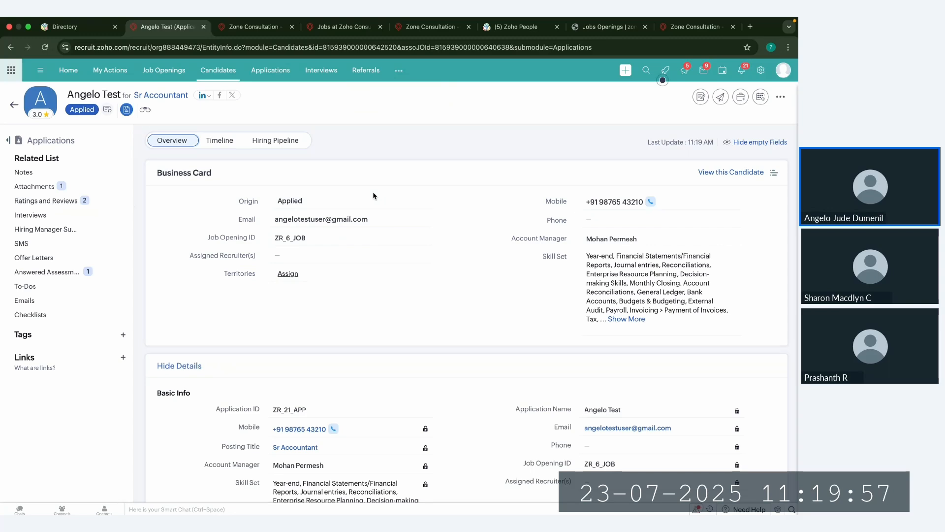
Step: Submit the application to the hiring manager by email using the Hired Application - Application template, and check the Hiring Manager Submissions entry
click(38, 232)
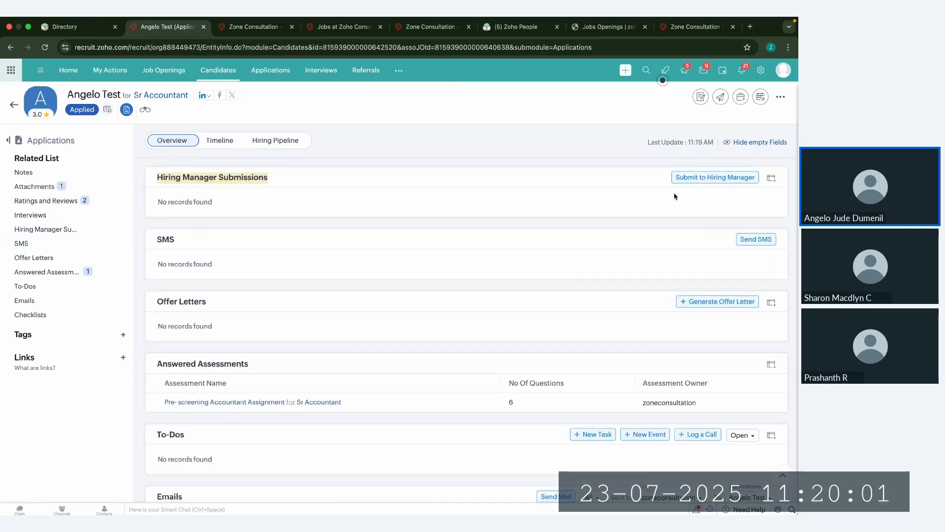
click(710, 178)
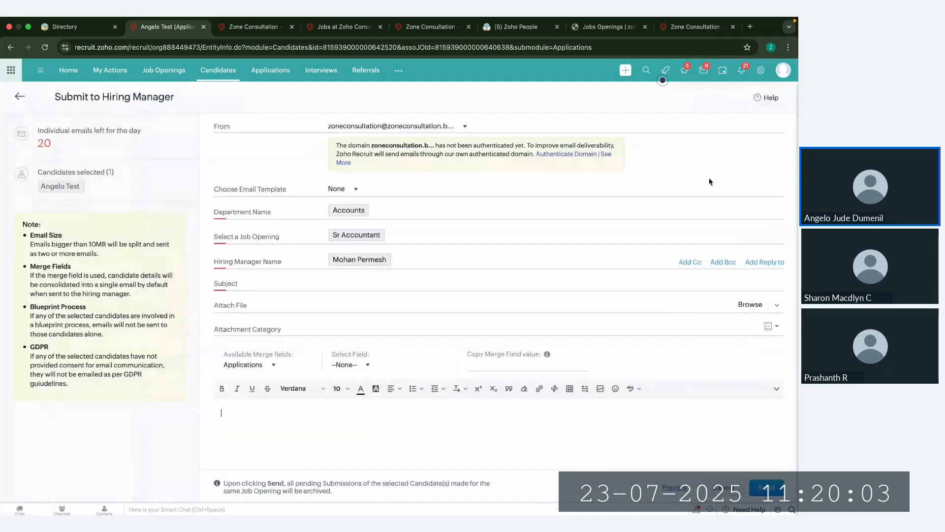
click(336, 190)
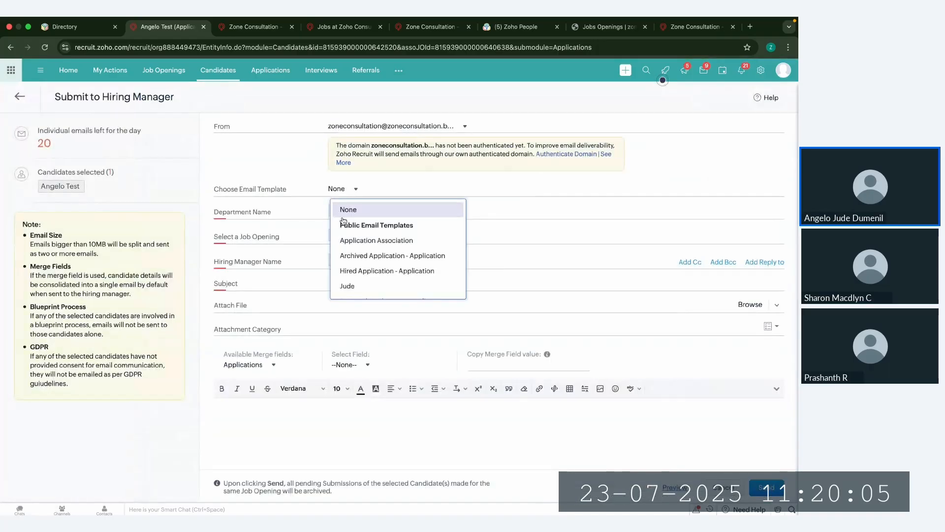
click(369, 276)
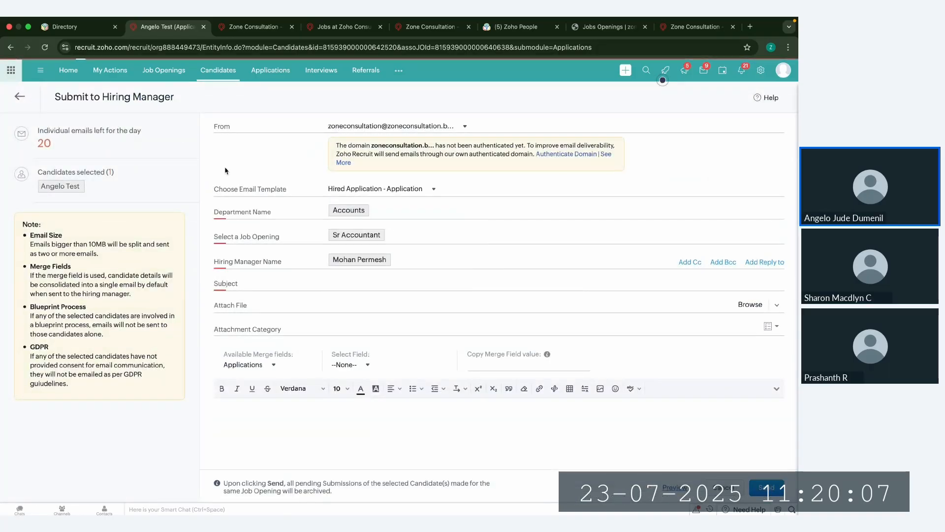
scroll(542, 418, down, 3)
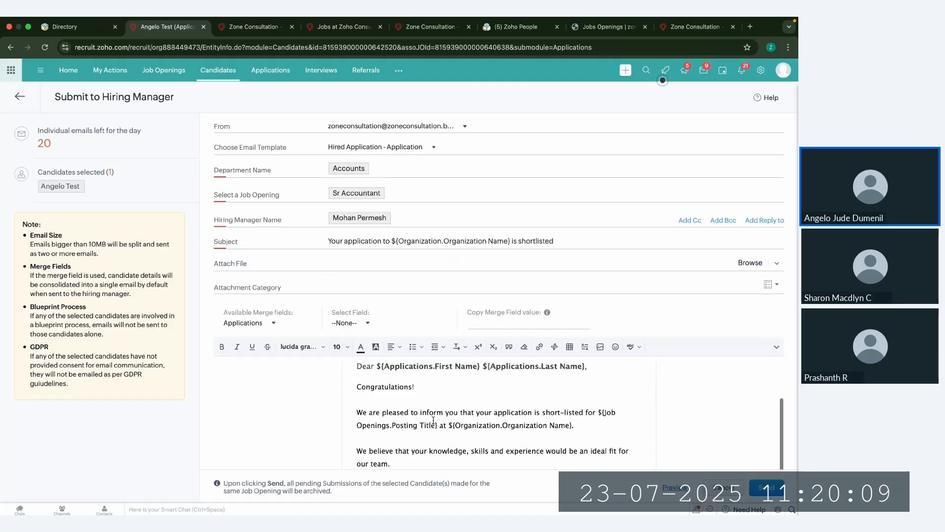
click(762, 488)
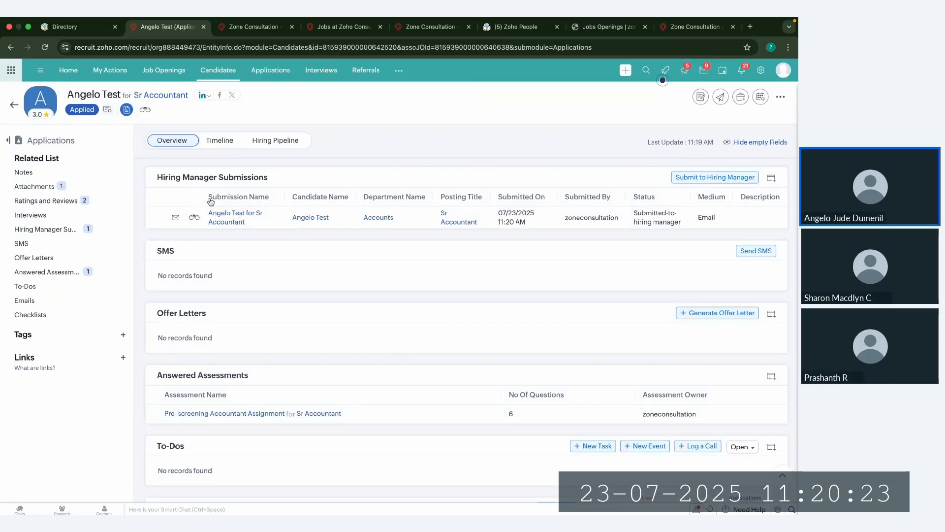
drag(156, 176, 263, 175)
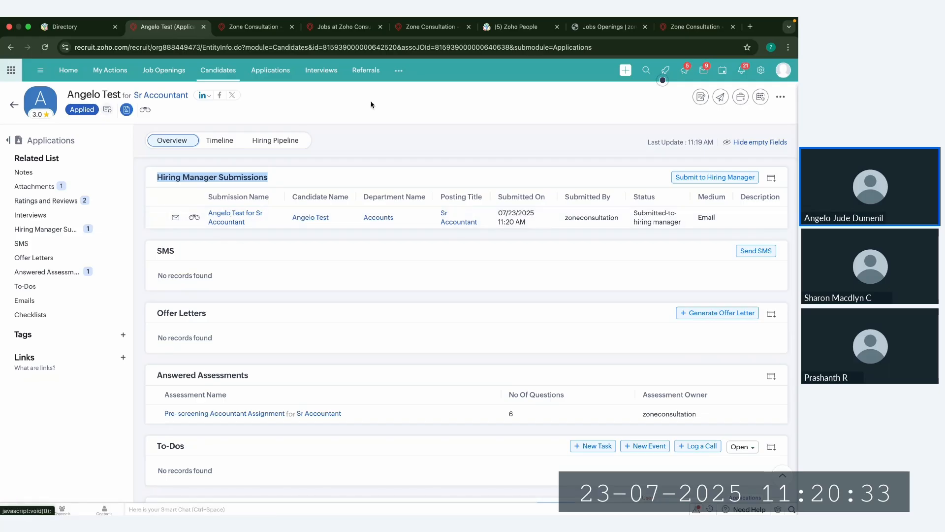
Step: Open the candidate's Sr Accountant submission, rate it three stars in the Hiring Manager Review, and approve it
click(399, 71)
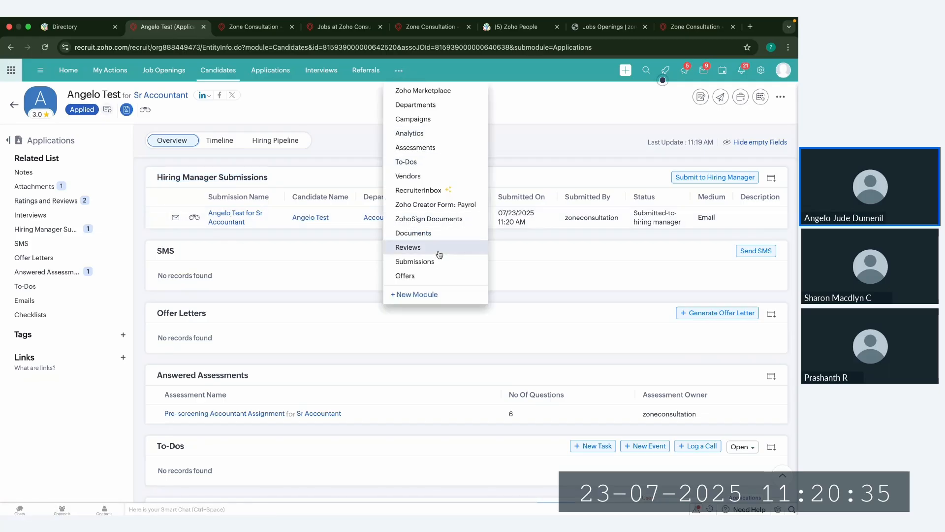
click(263, 245)
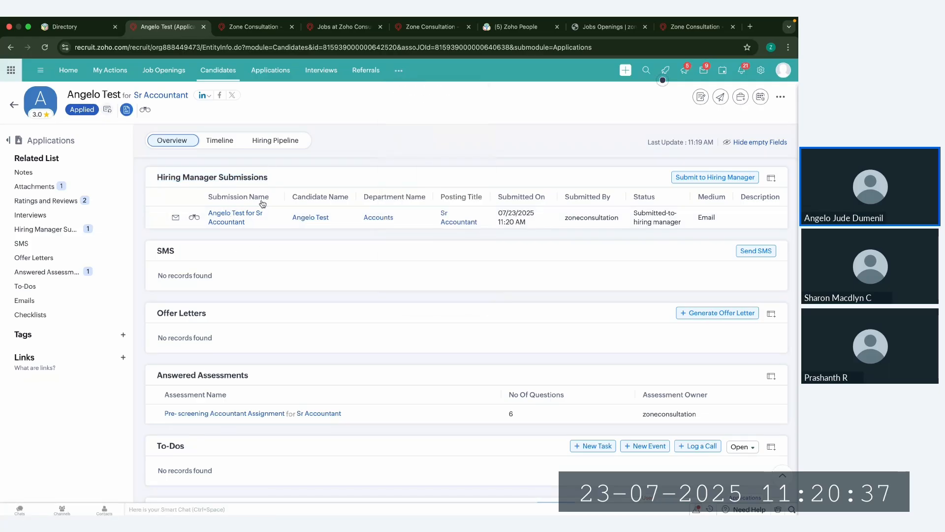
click(245, 213)
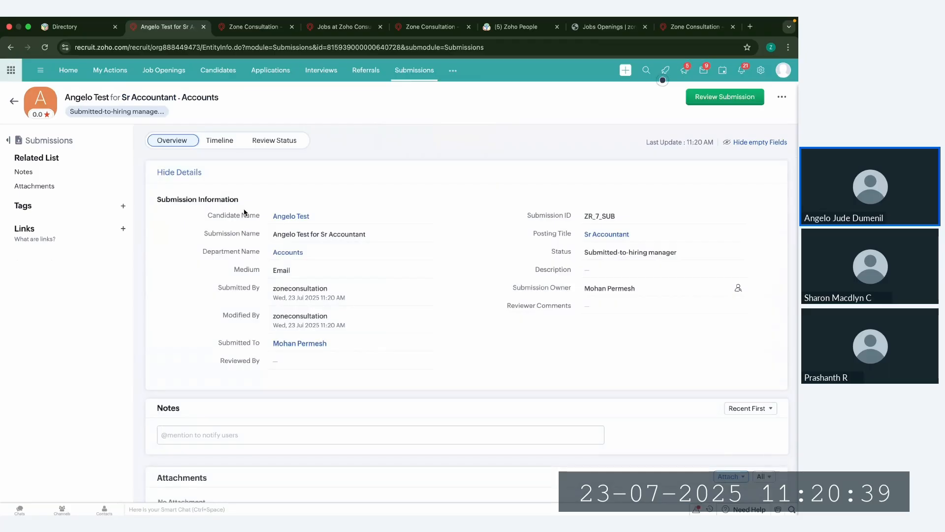
click(722, 99)
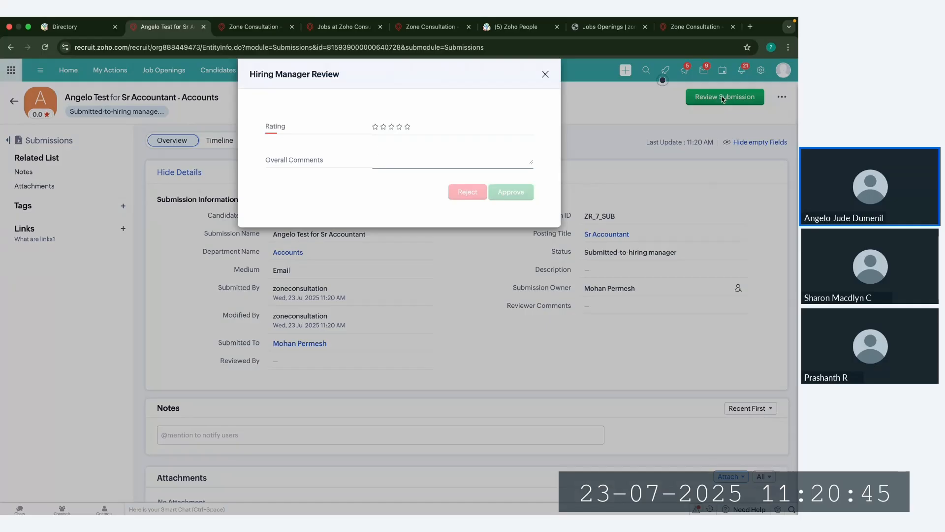
click(392, 127)
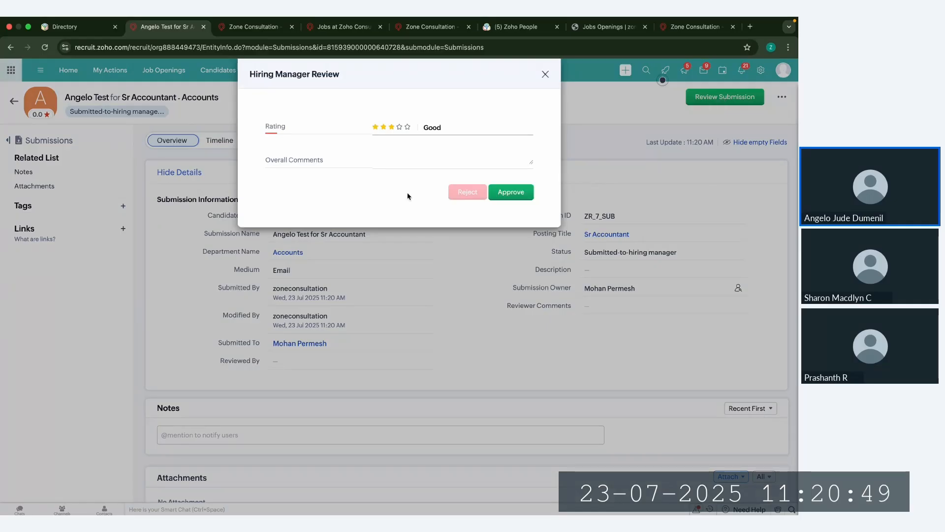
click(517, 192)
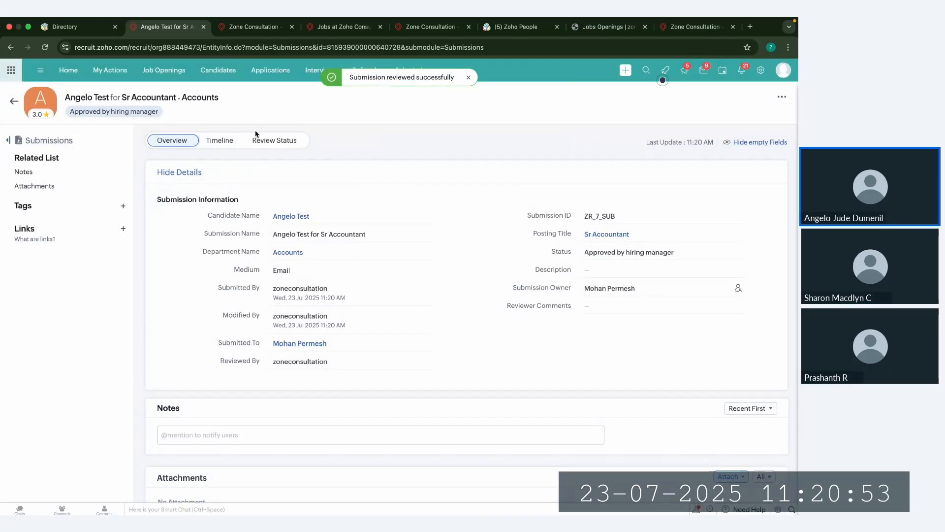
Step: Open the candidate's application through the Sr Accountant job opening and go to its Interviews section
click(168, 71)
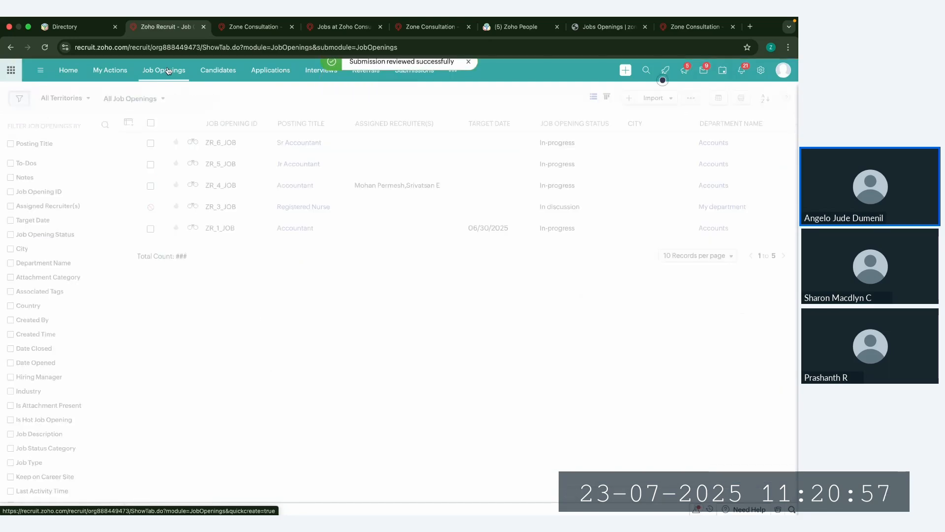
click(265, 149)
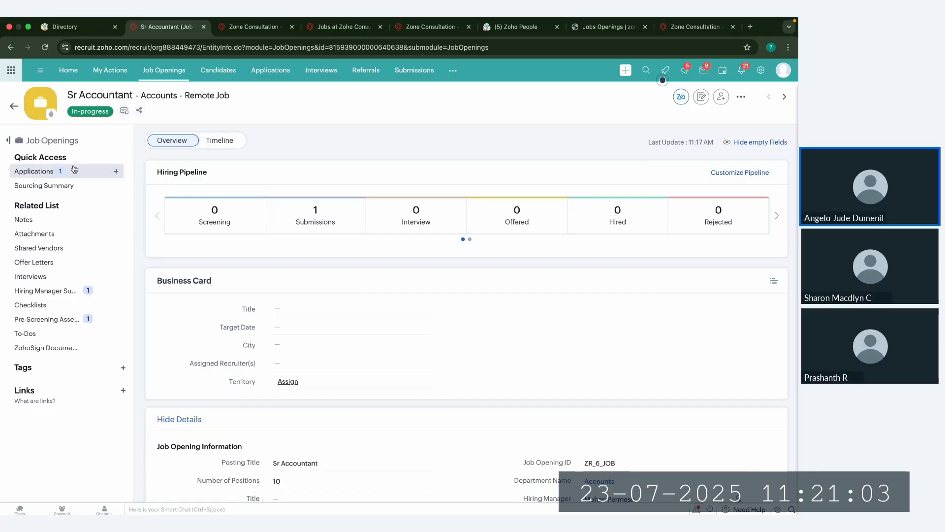
click(38, 173)
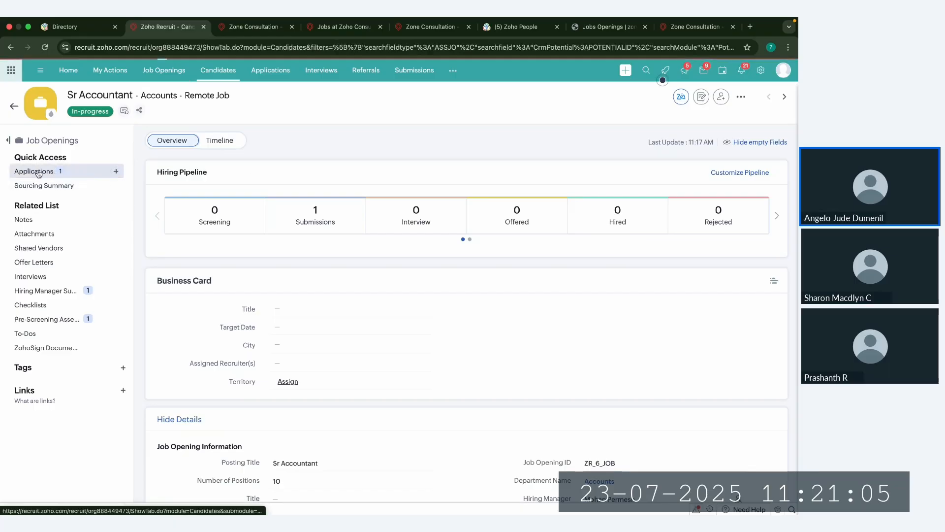
click(264, 199)
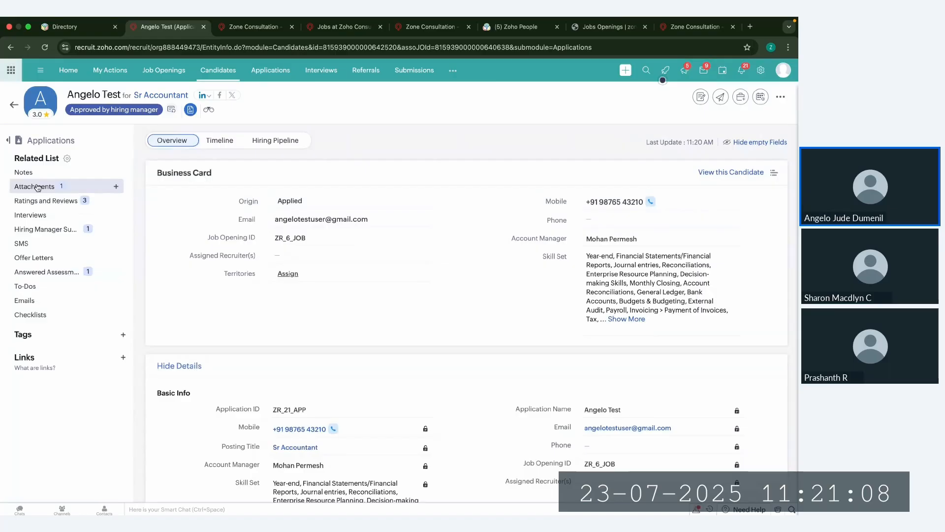
click(32, 215)
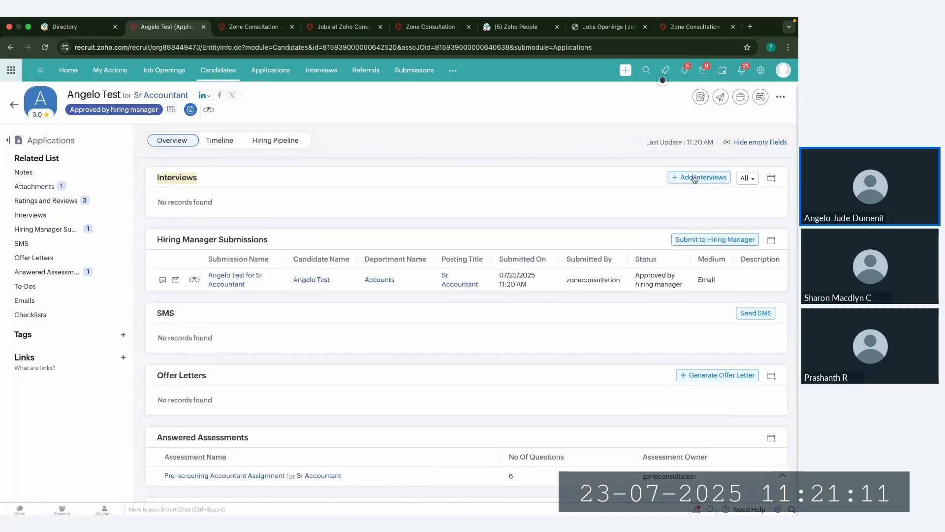
Step: Start adding an interview, compare the Live and Recorded Video Interview forms, and return to the choice of interview types
click(704, 178)
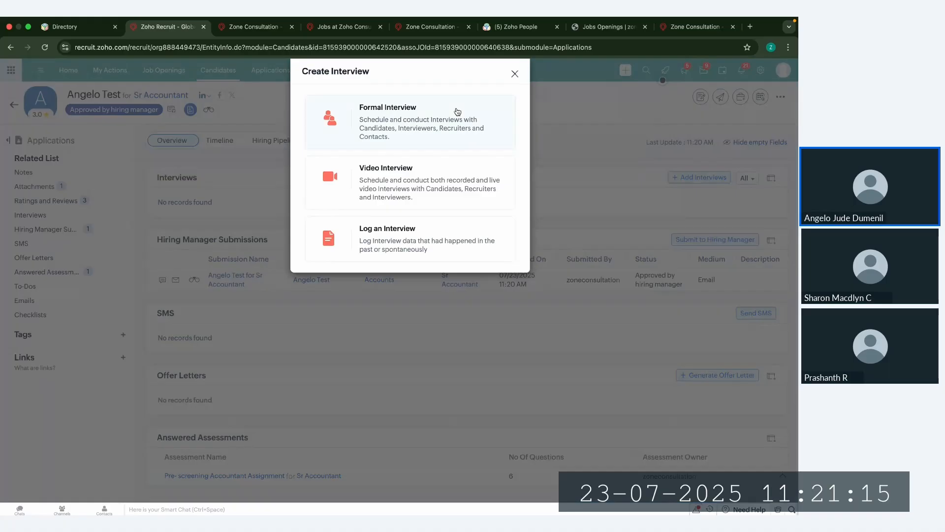
click(447, 174)
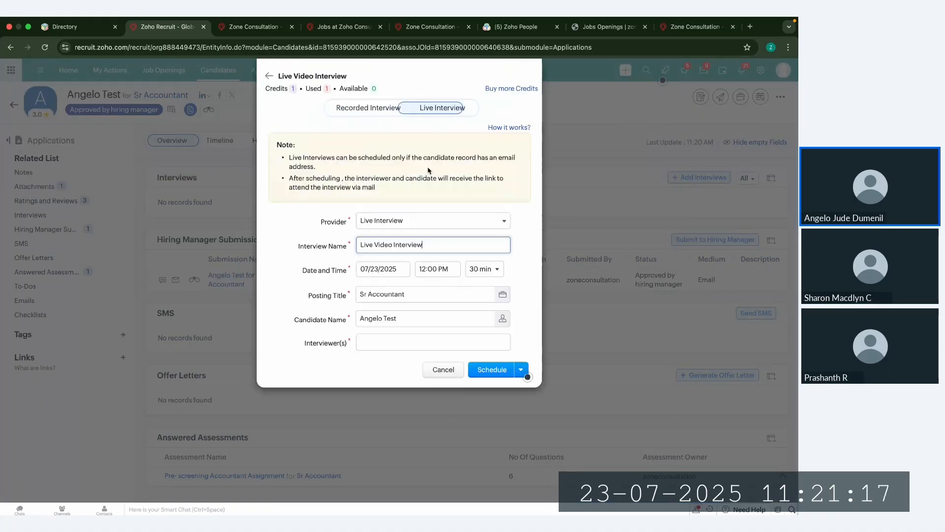
click(389, 112)
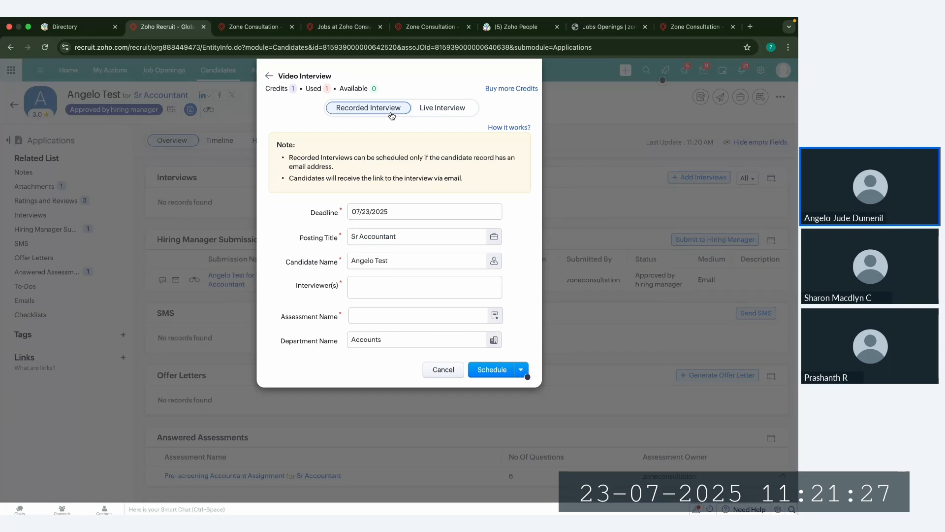
click(445, 109)
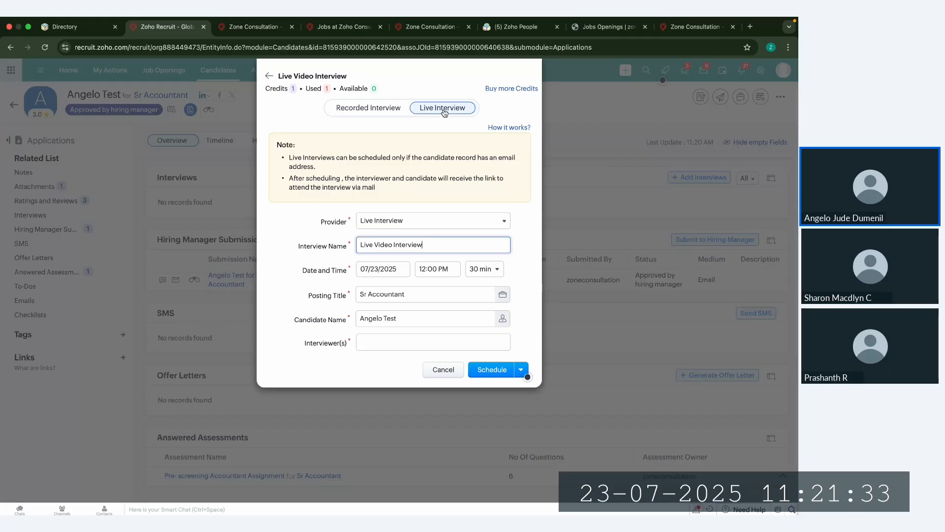
click(269, 77)
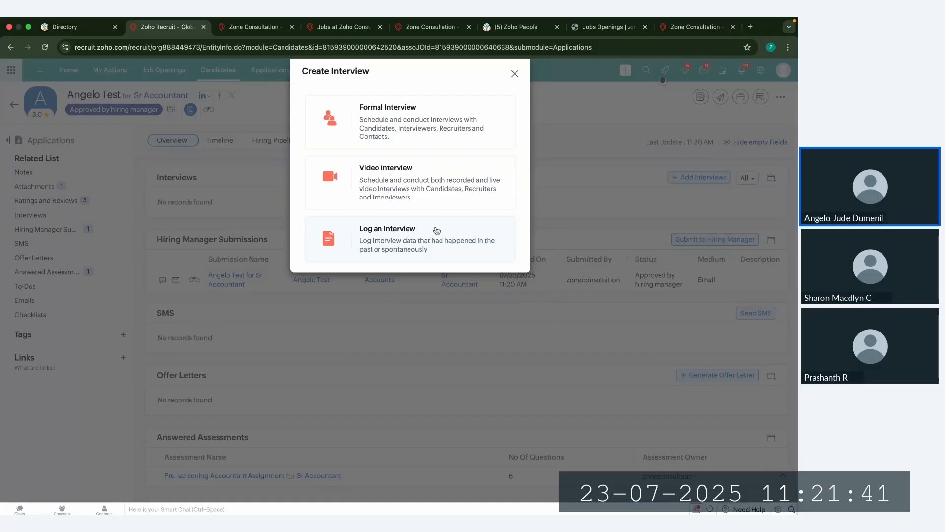
Step: Start a Formal Interview named General Interview, assign an interviewer from Other Users, and choose the Screening Interview assessment
click(418, 117)
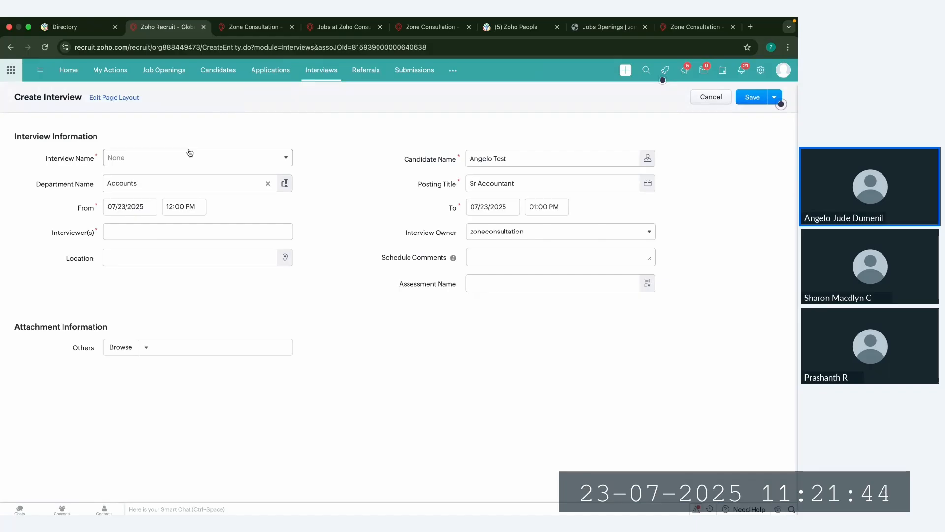
click(164, 159)
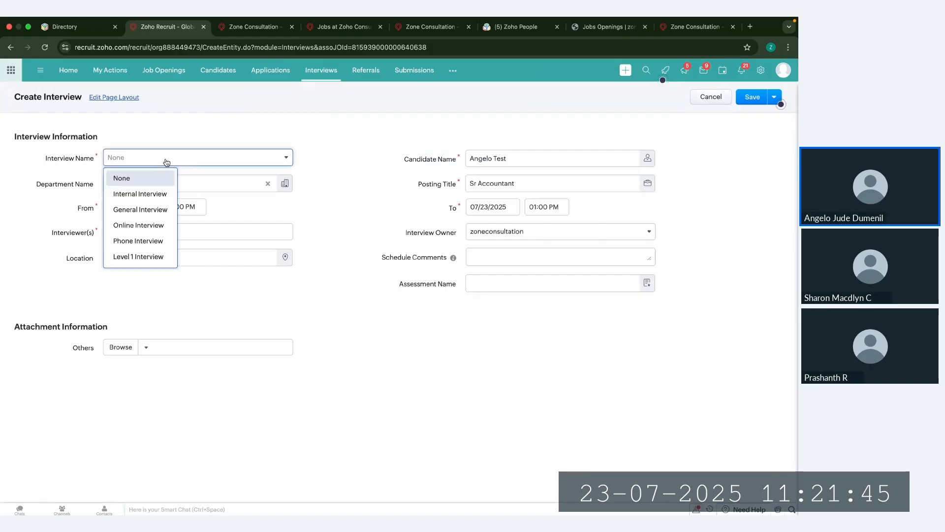
click(134, 211)
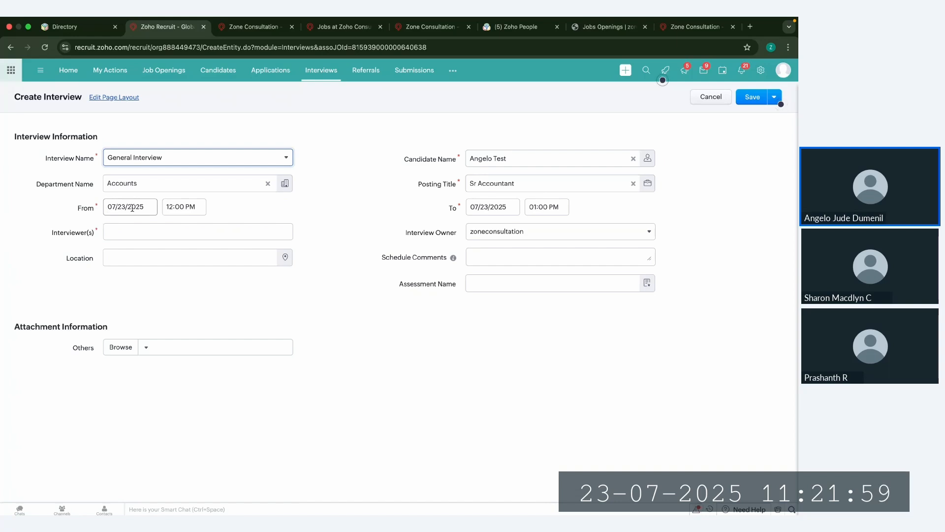
click(64, 235)
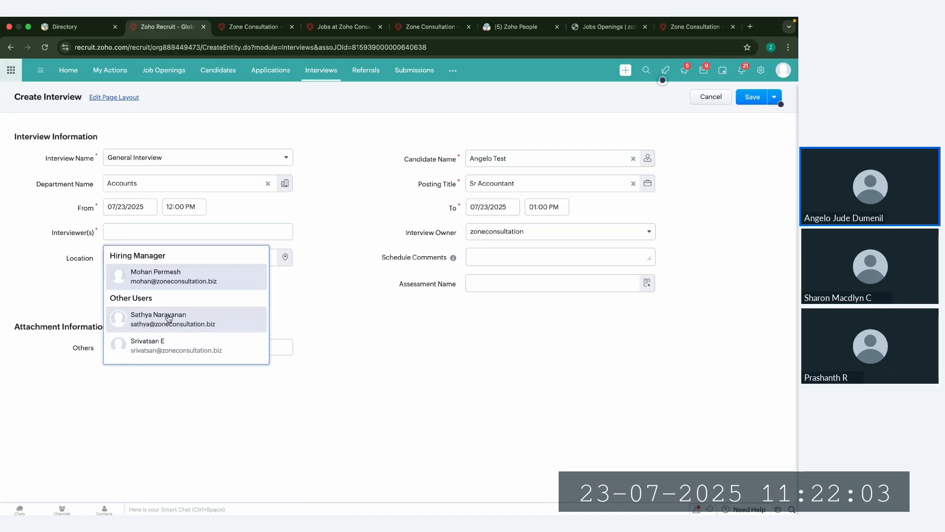
click(168, 318)
click(375, 266)
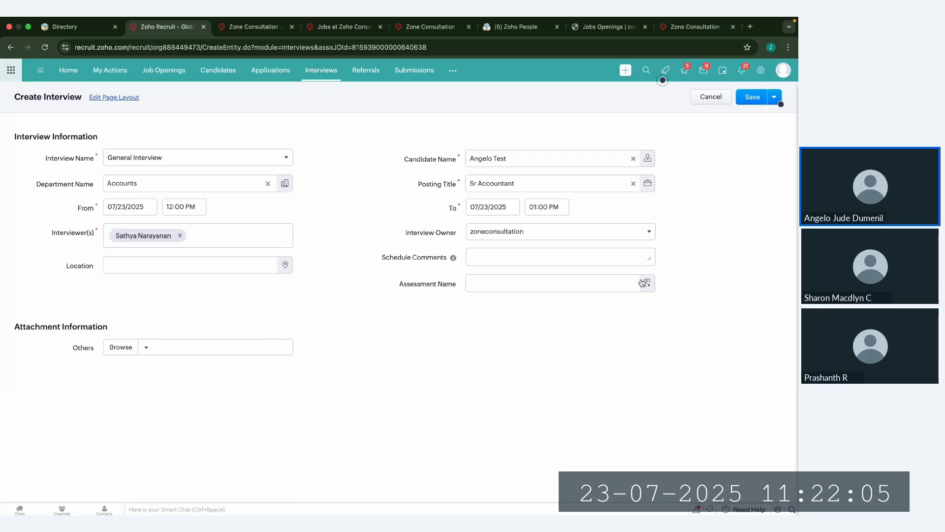
drag(399, 284, 463, 288)
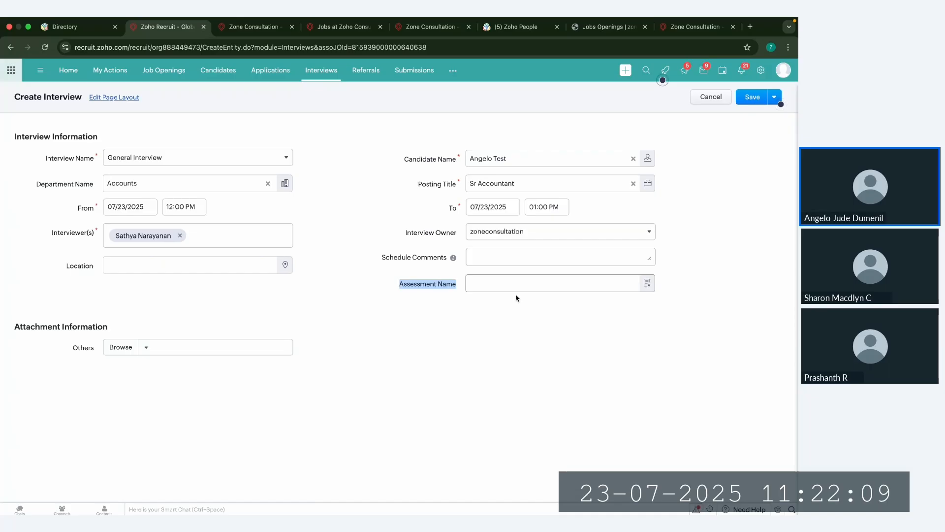
click(648, 284)
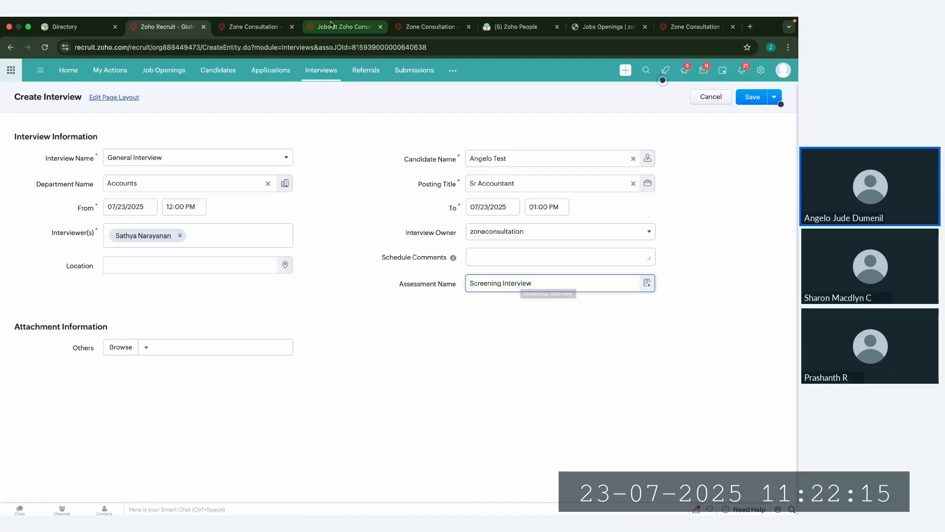
Step: Duplicate the browser tab, start a new Interviewer Assessment in the Assessments module, and examine its rating type and questionnaire fields
right_click(174, 26)
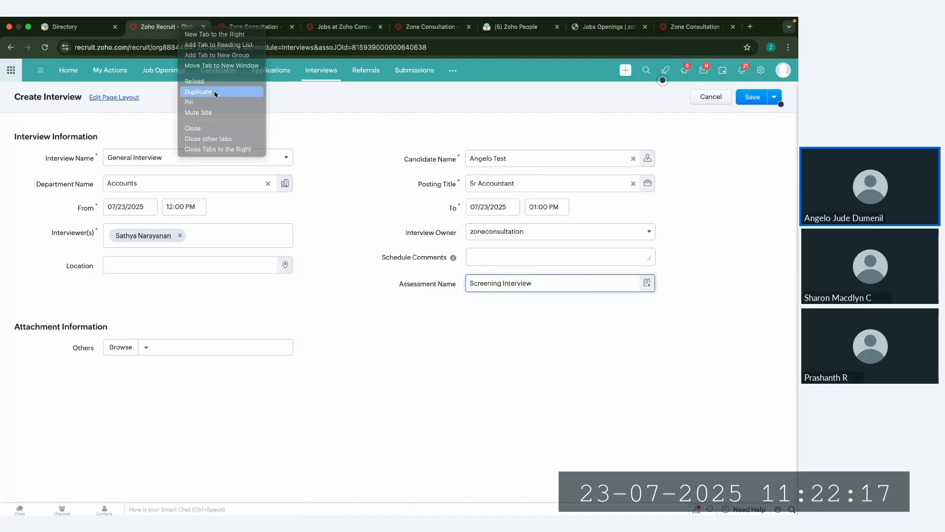
click(222, 93)
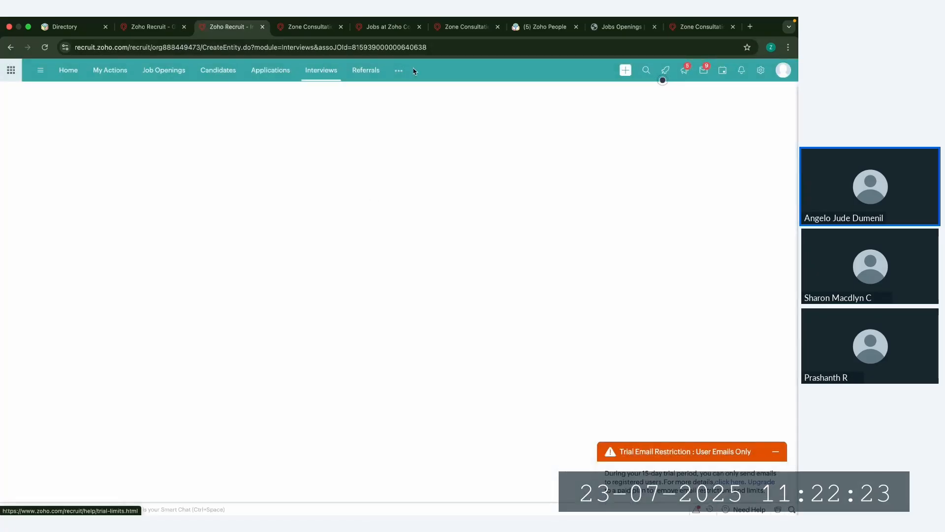
click(399, 71)
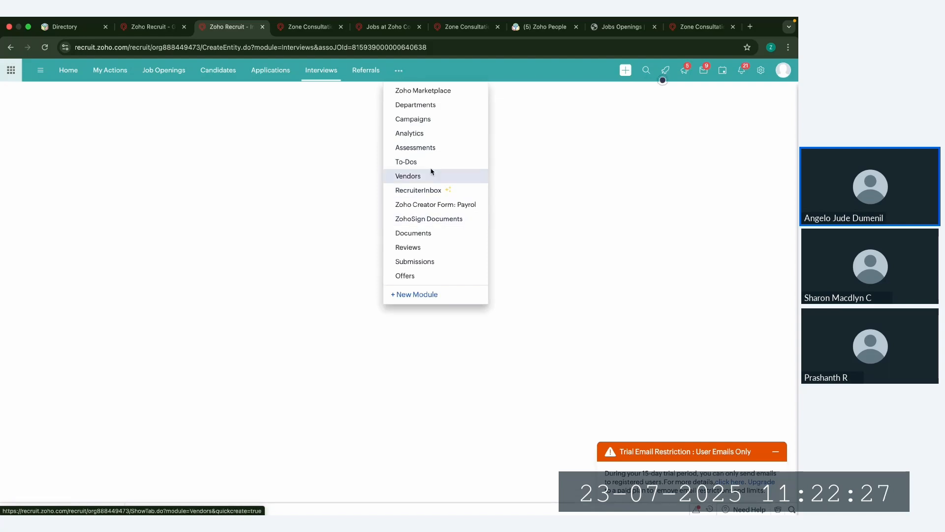
click(425, 151)
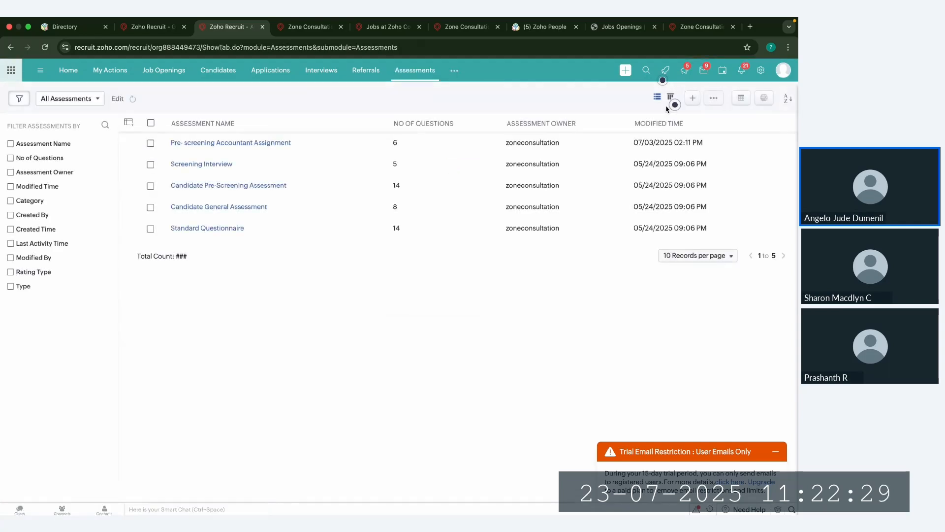
click(693, 98)
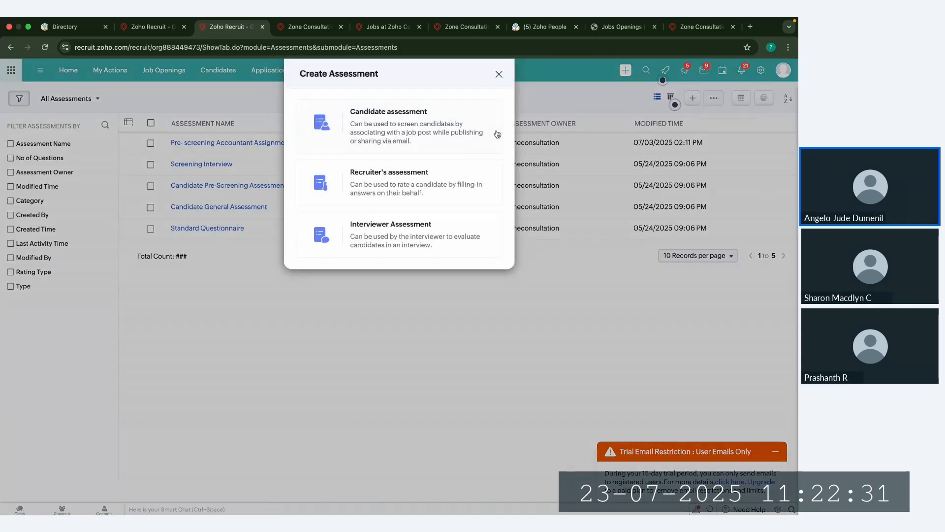
drag(348, 227, 432, 226)
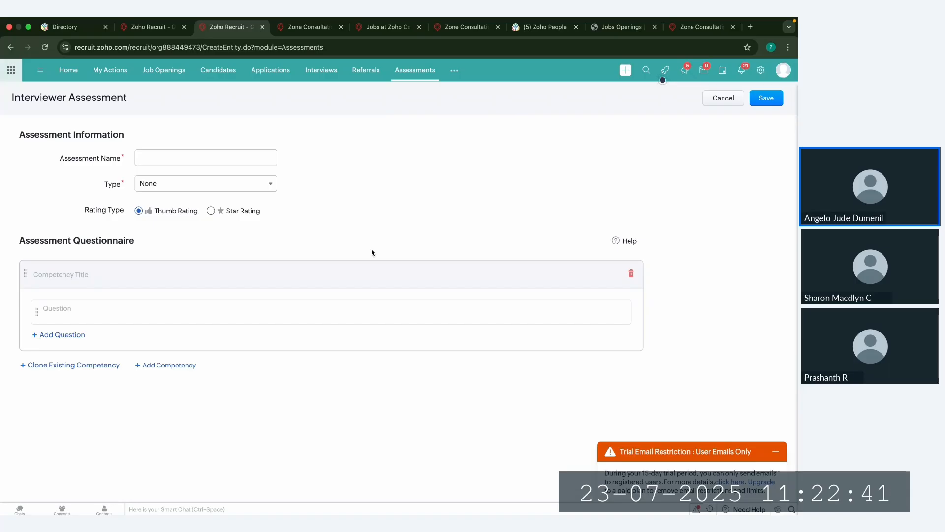
triple_click(92, 209)
click(100, 313)
Step: Return to the interview draft, save it with invitations sent to the participants, and check the application's Interviews list
click(151, 27)
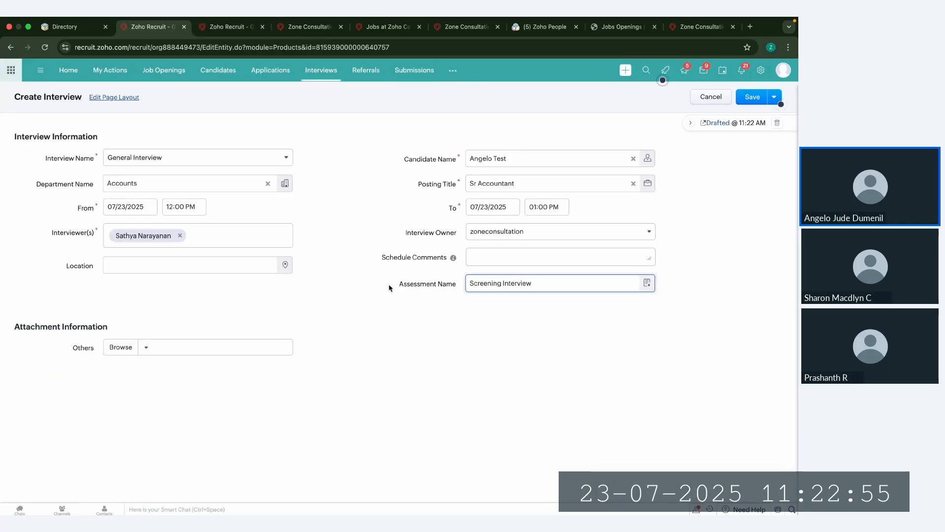
drag(389, 288, 454, 286)
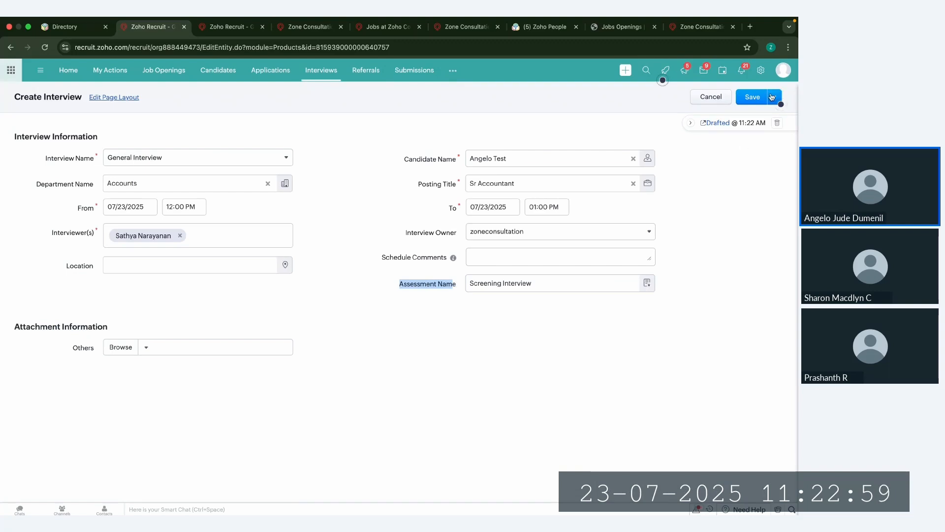
click(753, 98)
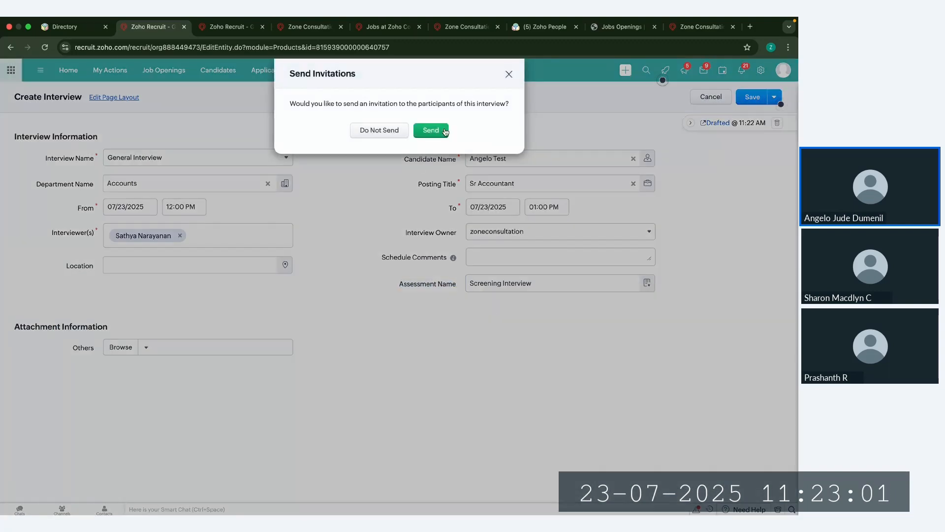
drag(276, 99, 449, 129)
click(441, 132)
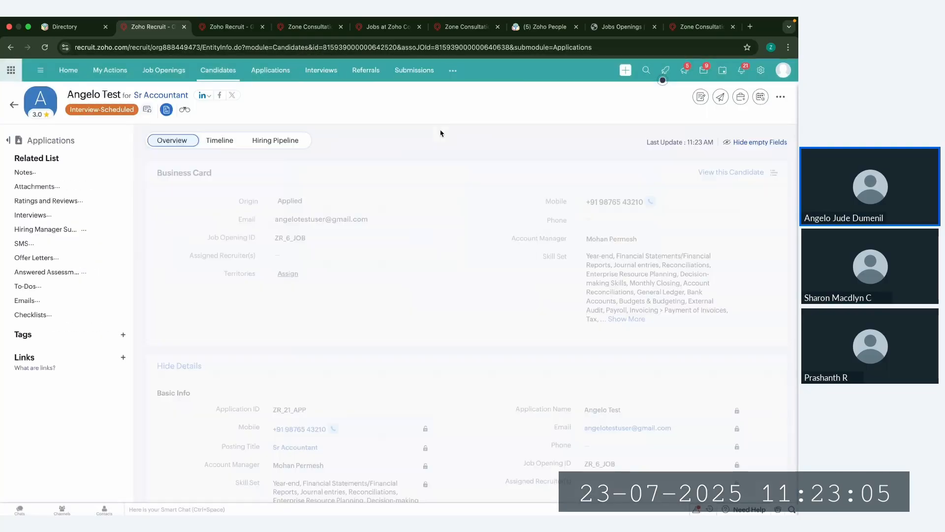
scroll(440, 133, down, 10)
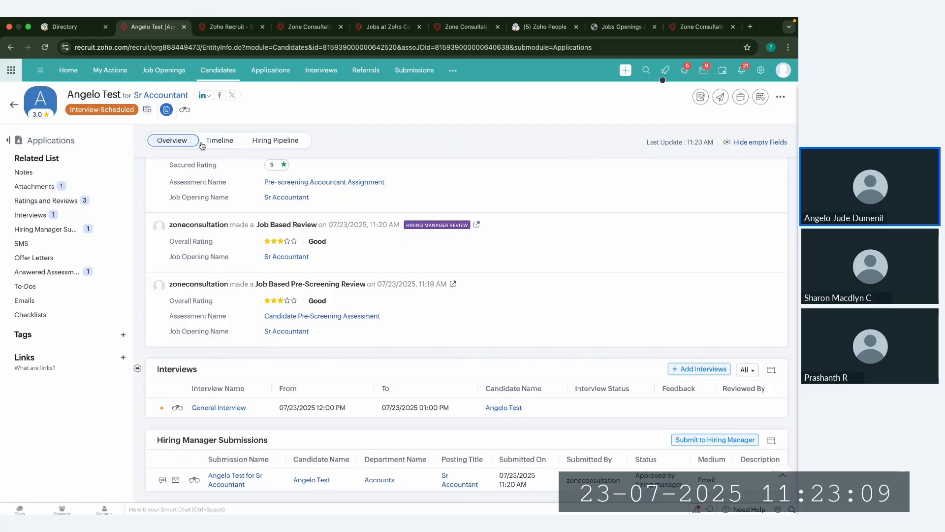
click(40, 215)
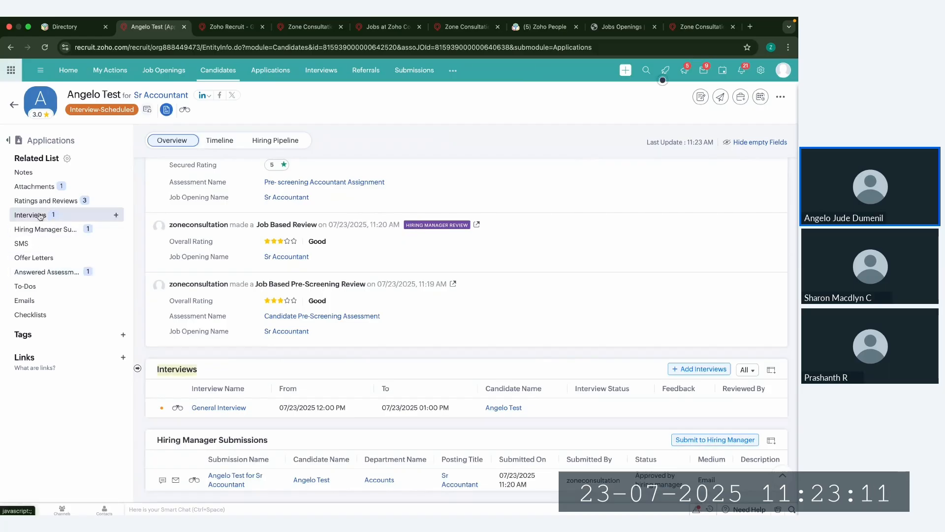
Step: Open the application's General Interview and examine the Screening Questionnaire and submission note in its evaluation
click(225, 216)
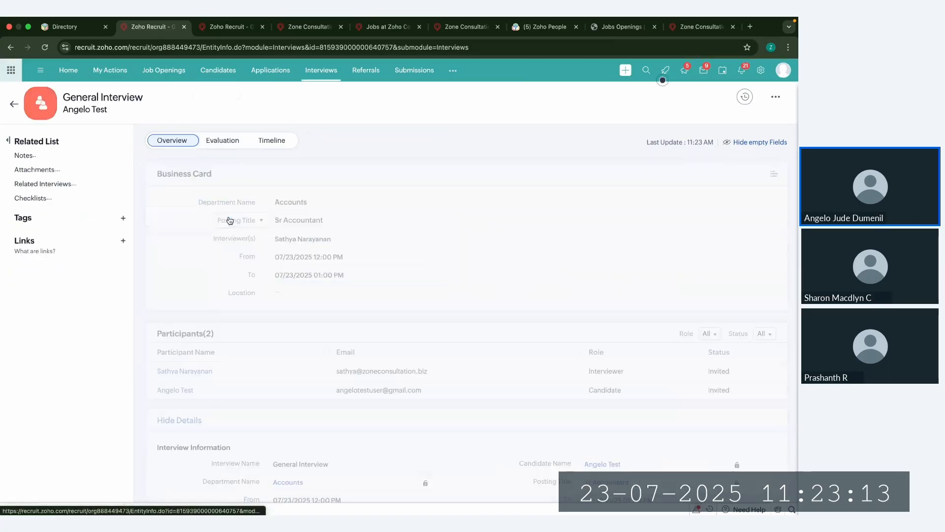
click(238, 145)
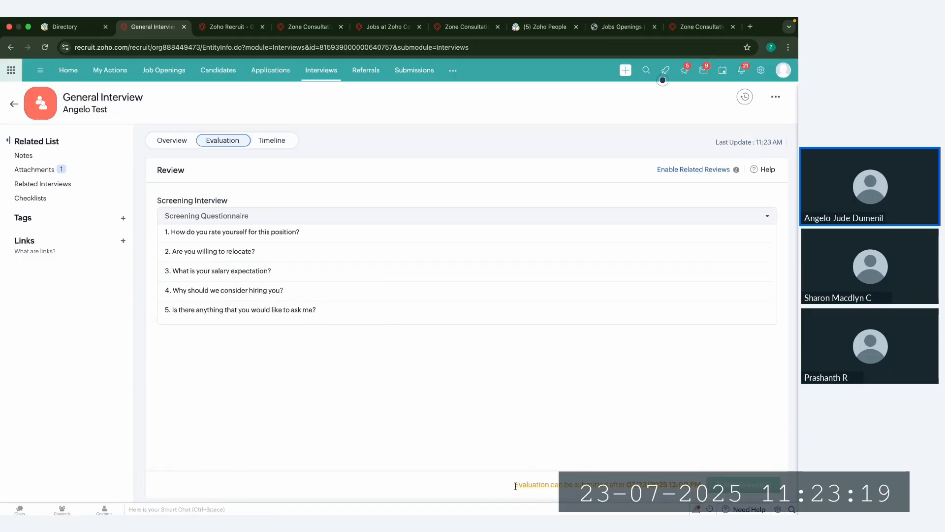
drag(516, 485, 702, 485)
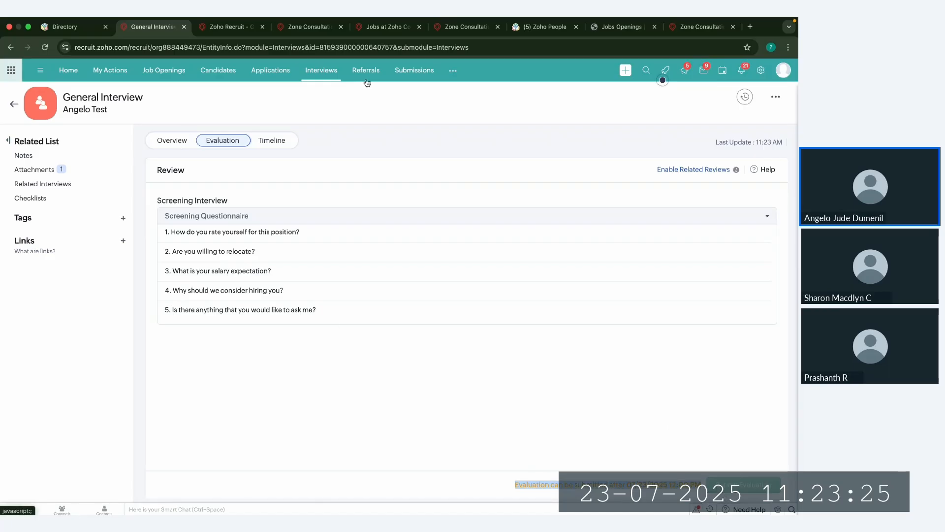
Step: Open the Online Interview record from the Interviews module and try to submit its evaluation without any ratings
click(340, 70)
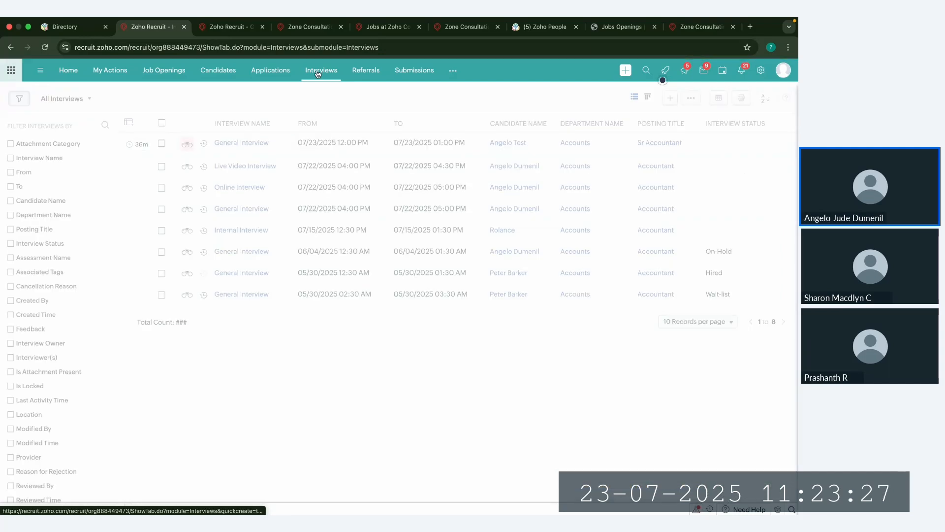
click(278, 193)
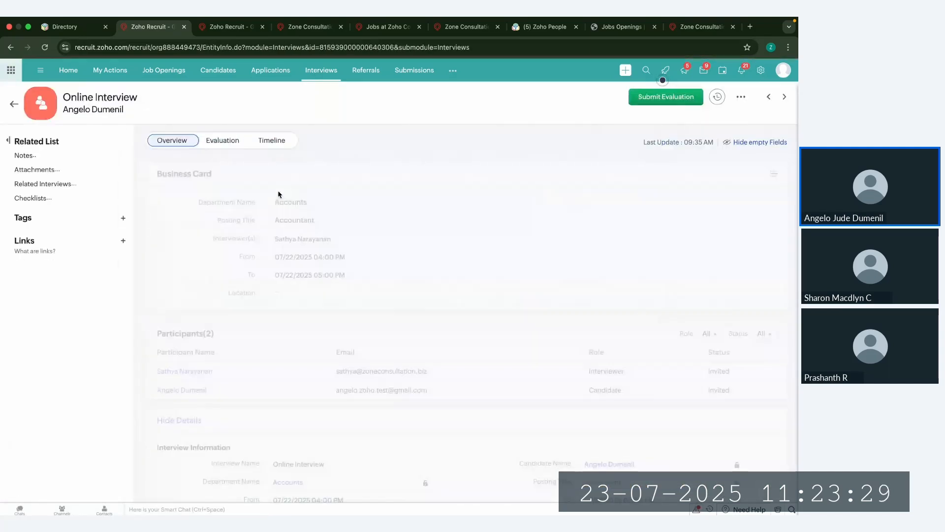
click(220, 142)
click(754, 487)
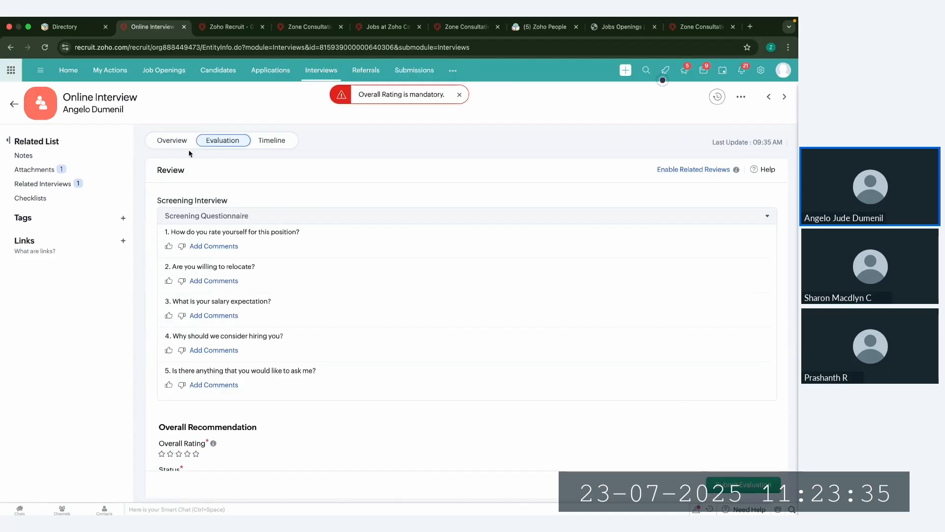
click(175, 140)
click(231, 143)
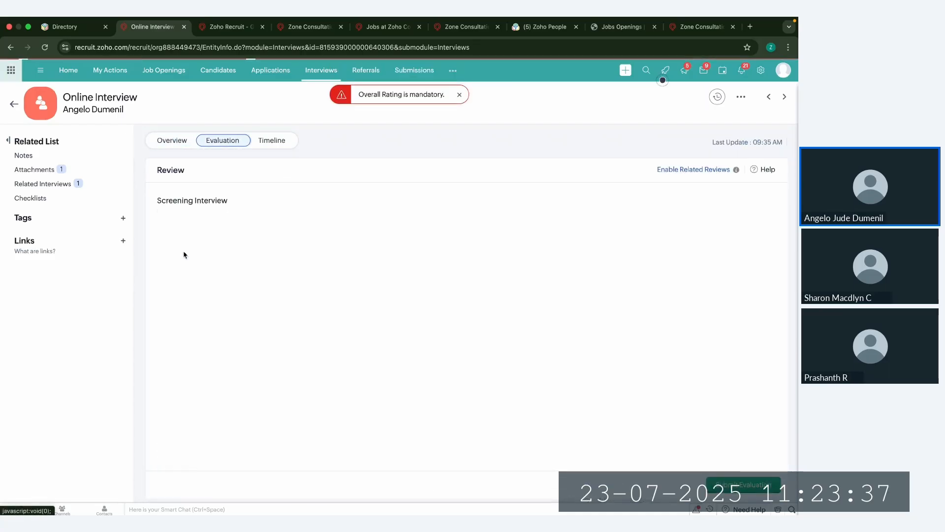
Step: Give the first two screening questions a thumbs-up, set the overall rating to Outstanding, and review the available evaluation statuses
click(169, 246)
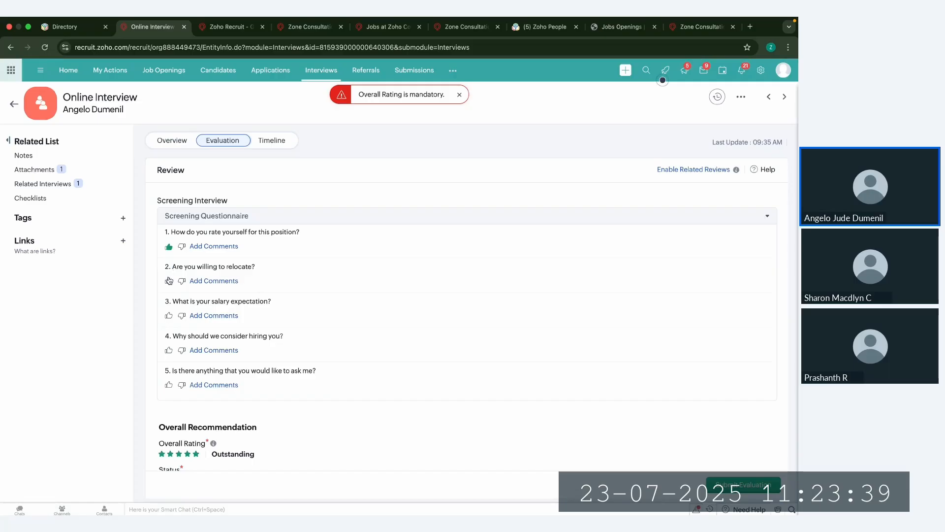
scroll(207, 359, down, 2)
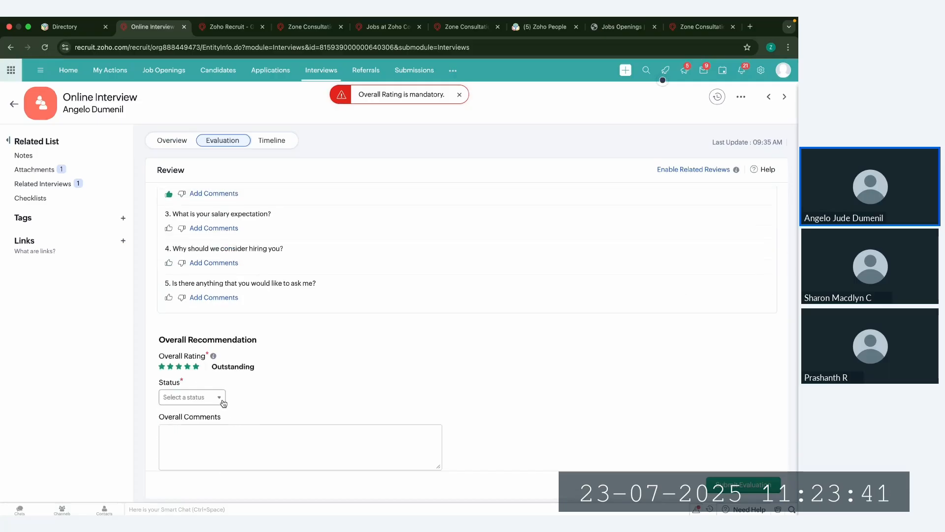
click(194, 398)
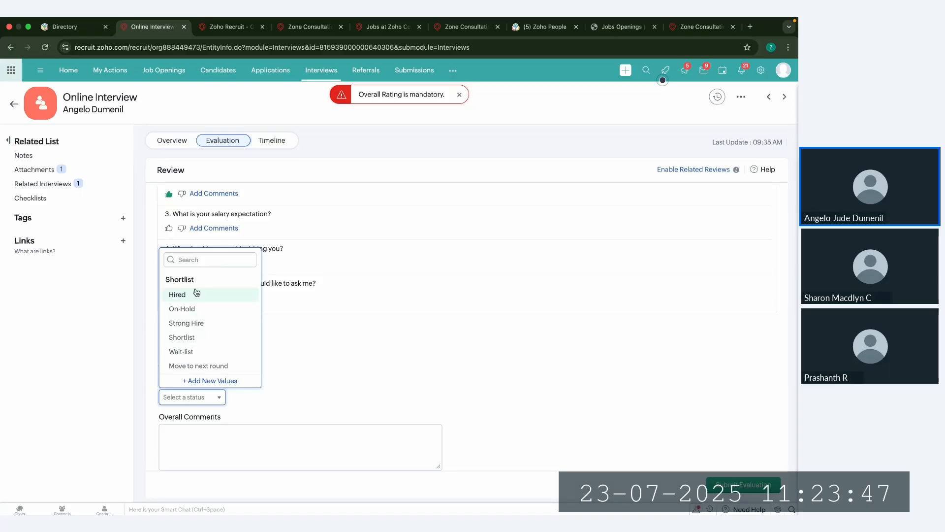
scroll(199, 296, down, 1)
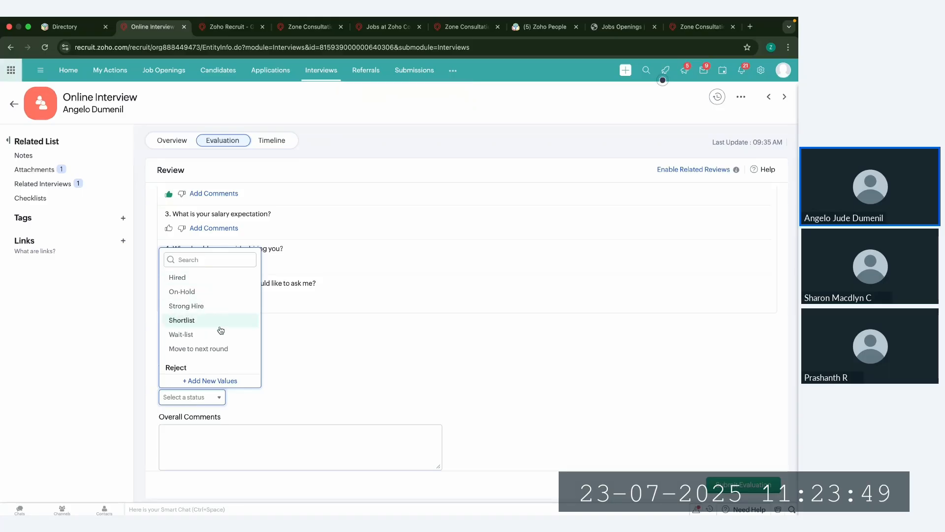
scroll(194, 294, down, 2)
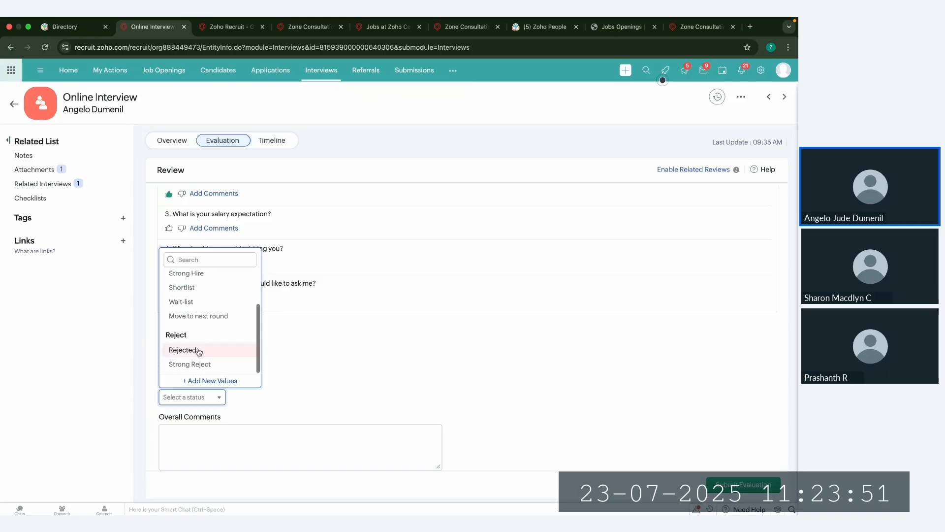
click(340, 354)
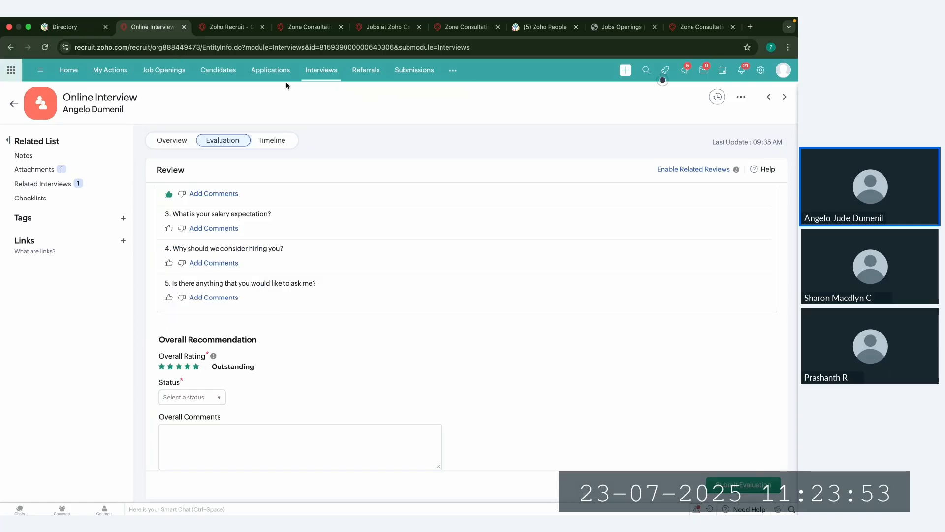
Step: Go to the Sr Accountant job opening and open the test candidate's application from its associated applications
click(223, 75)
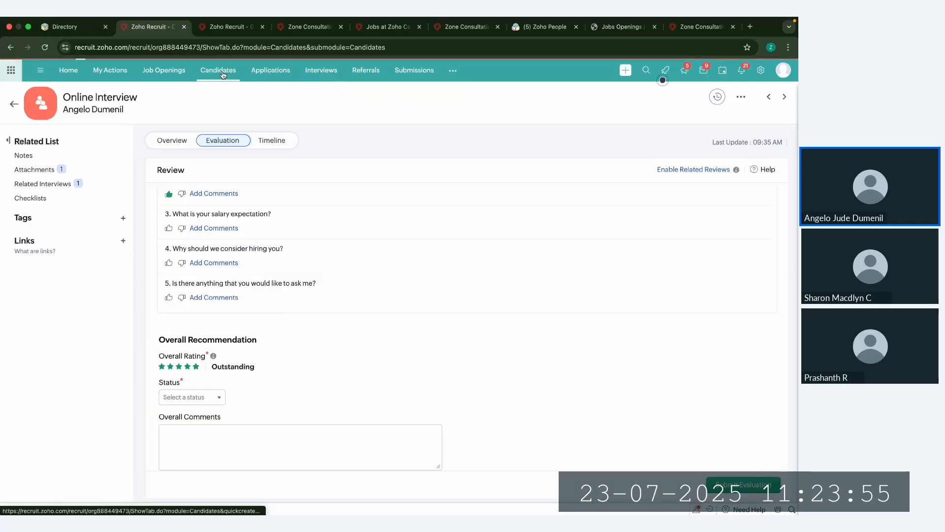
click(276, 78)
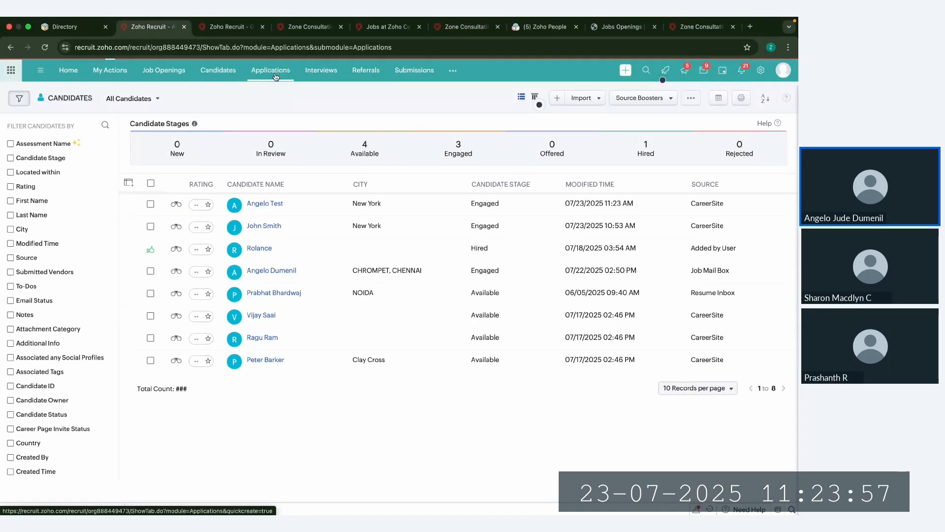
click(217, 72)
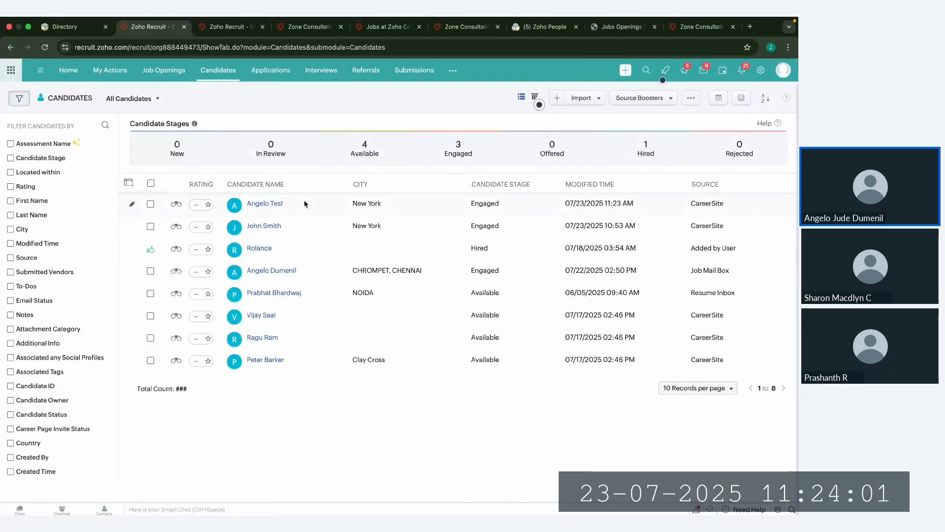
click(164, 69)
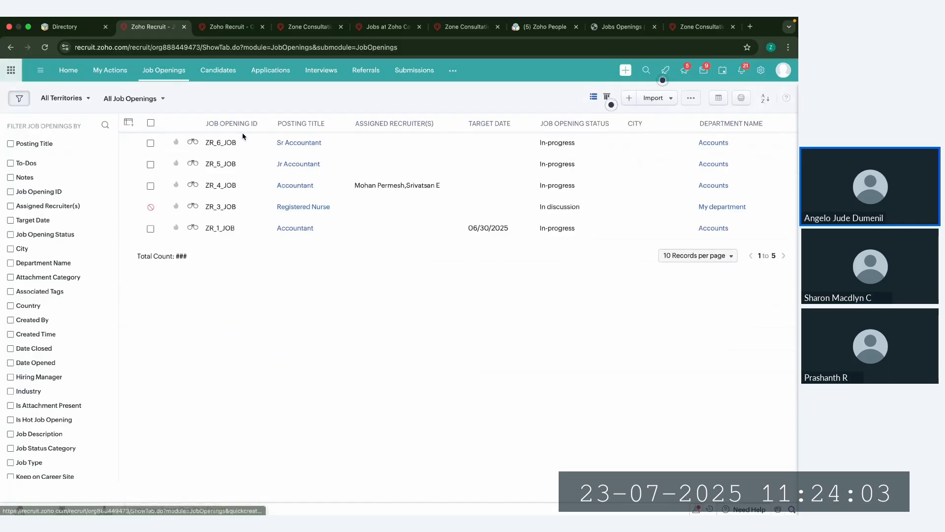
click(252, 141)
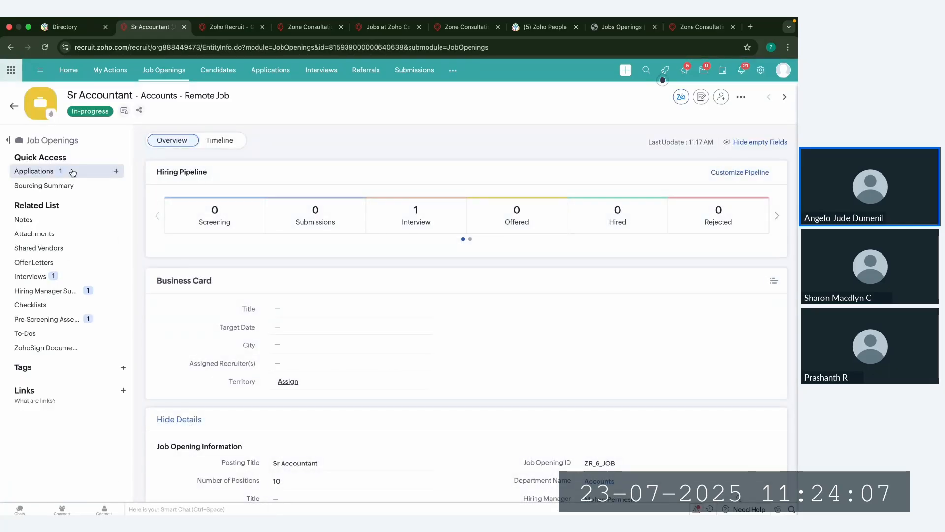
click(49, 173)
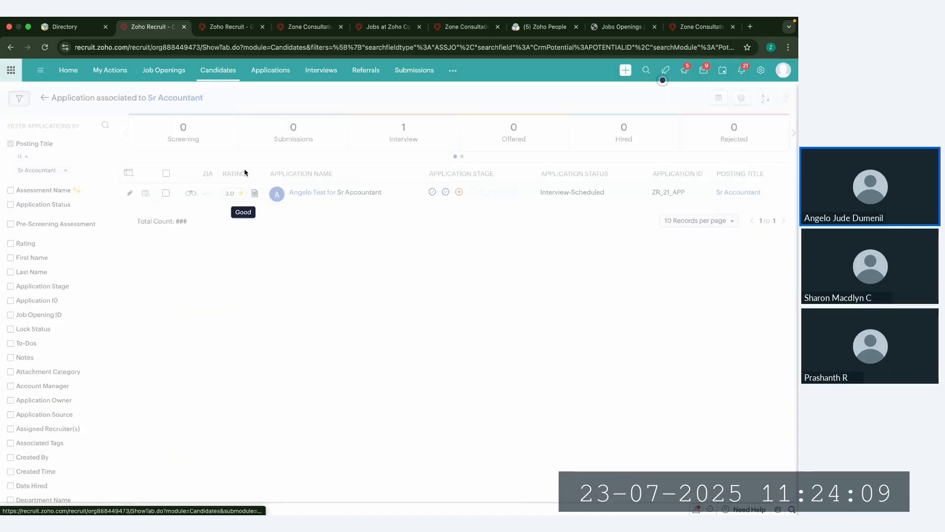
click(290, 195)
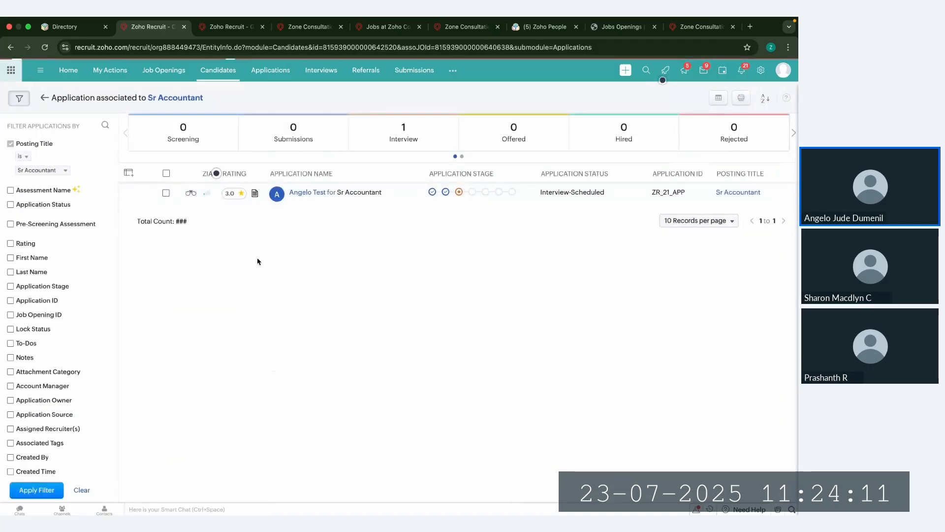
Step: Start generating an offer letter for the application and show the available offer templates
click(62, 257)
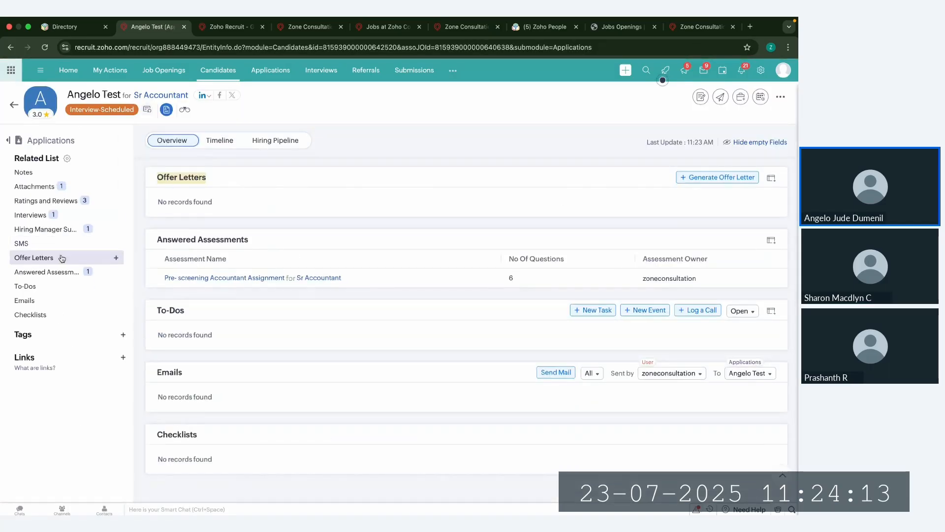
click(722, 179)
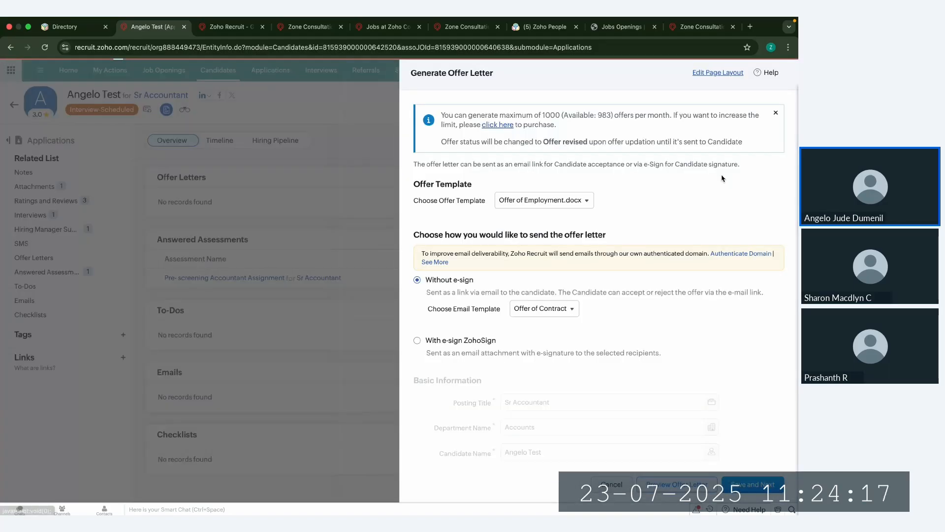
drag(412, 201, 530, 206)
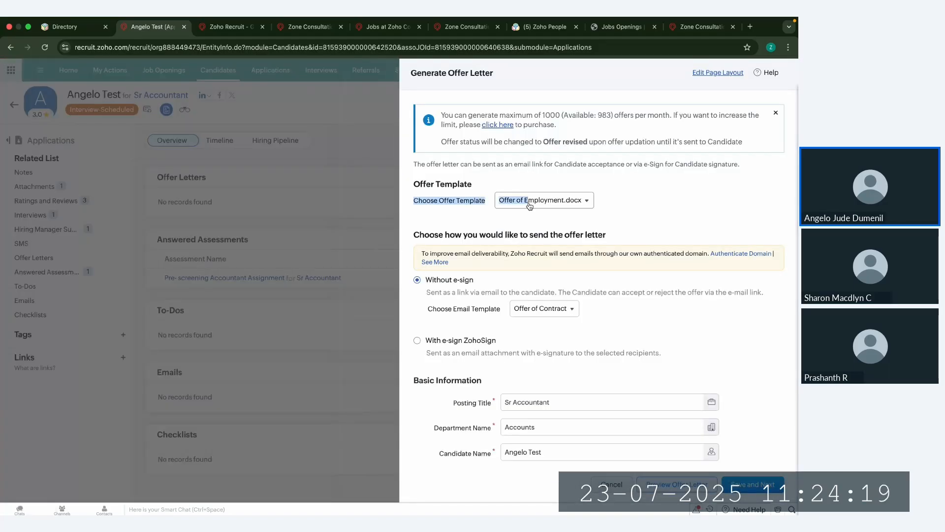
click(529, 203)
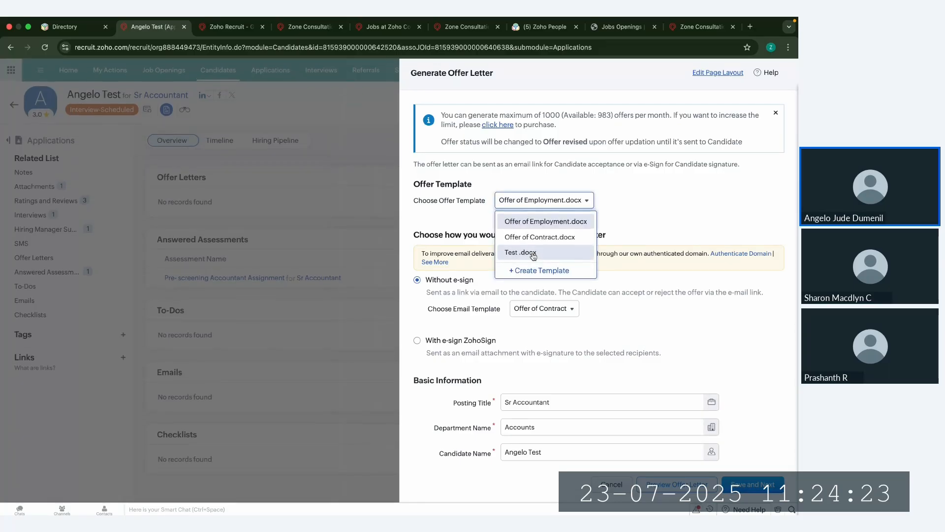
Step: In the second Recruit browser tab, open Offer of Employment.docx from the offer templates in Setup and examine its merge fields
click(229, 27)
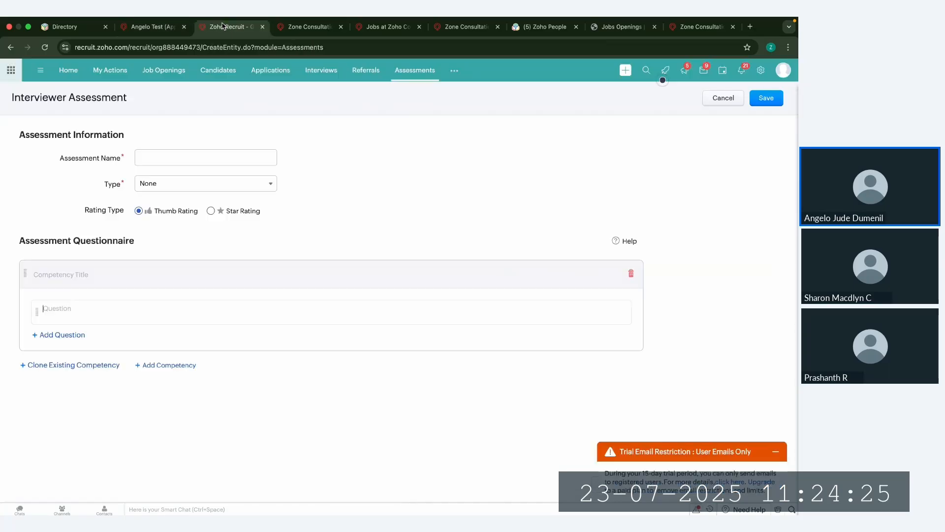
click(761, 70)
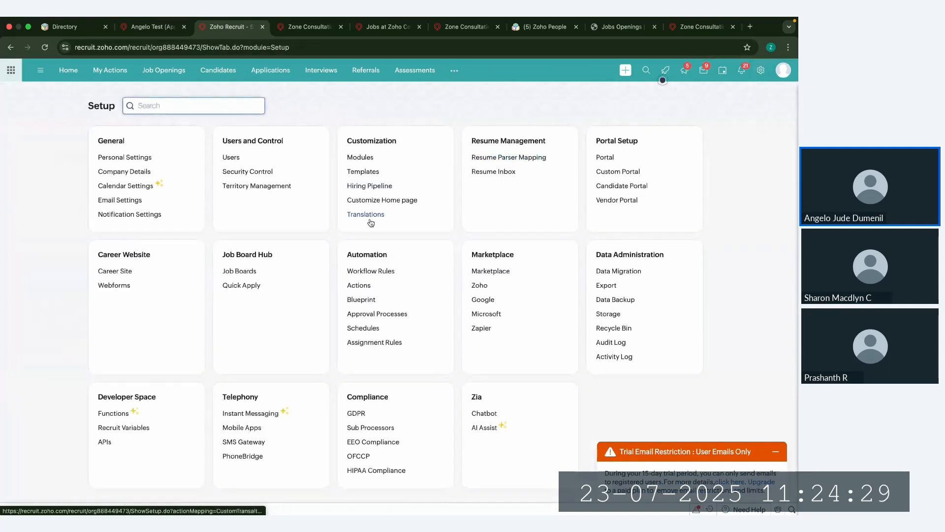
click(369, 176)
click(449, 109)
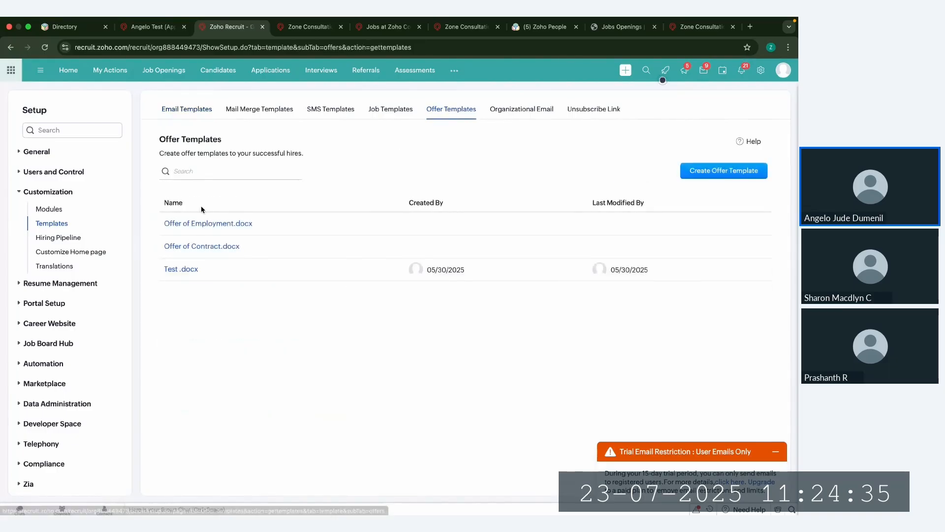
click(192, 226)
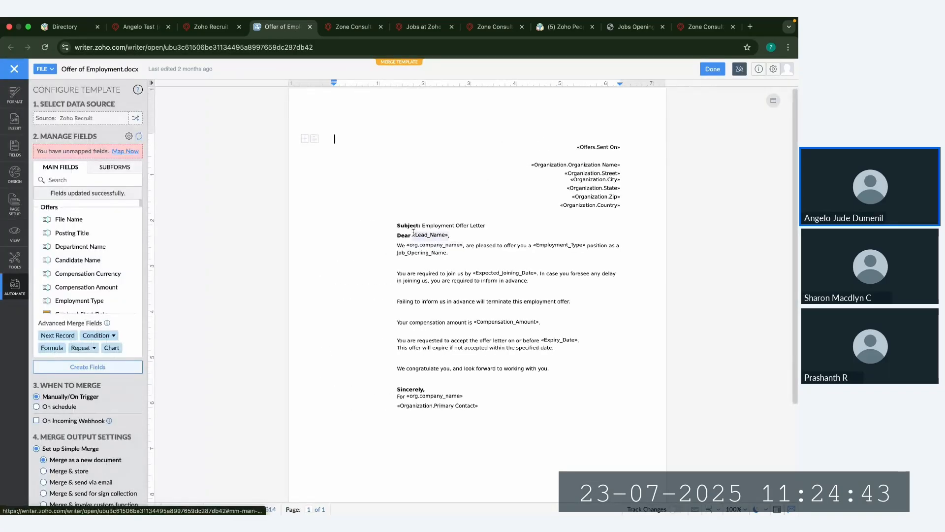
drag(414, 232, 451, 236)
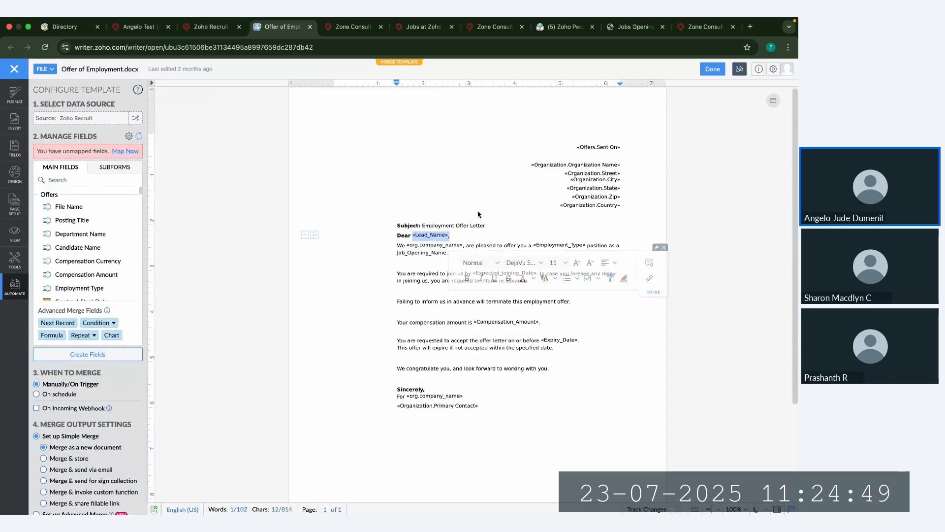
scroll(458, 254, down, 1)
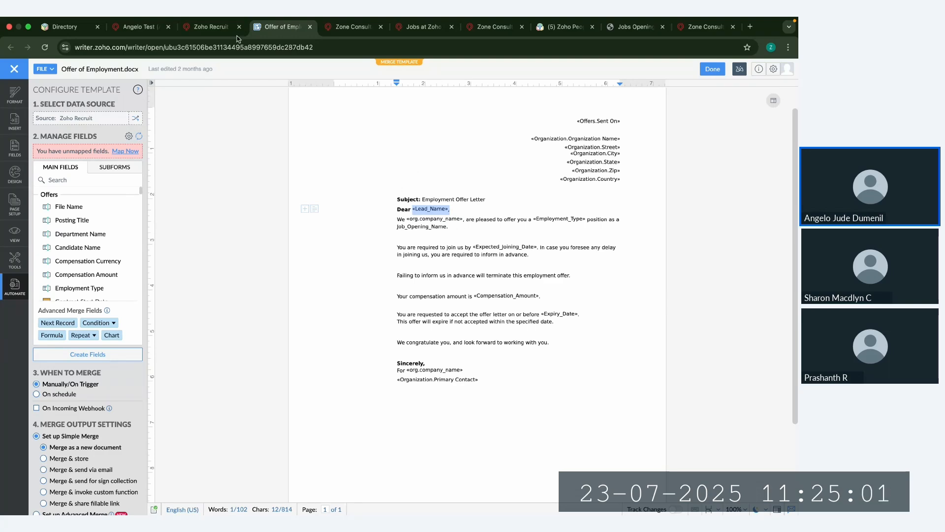
Step: Return to the offer letter draft, choose the Offer of Employment.docx template, and set it to be sent with e-sign ZohoSign
click(217, 26)
click(138, 26)
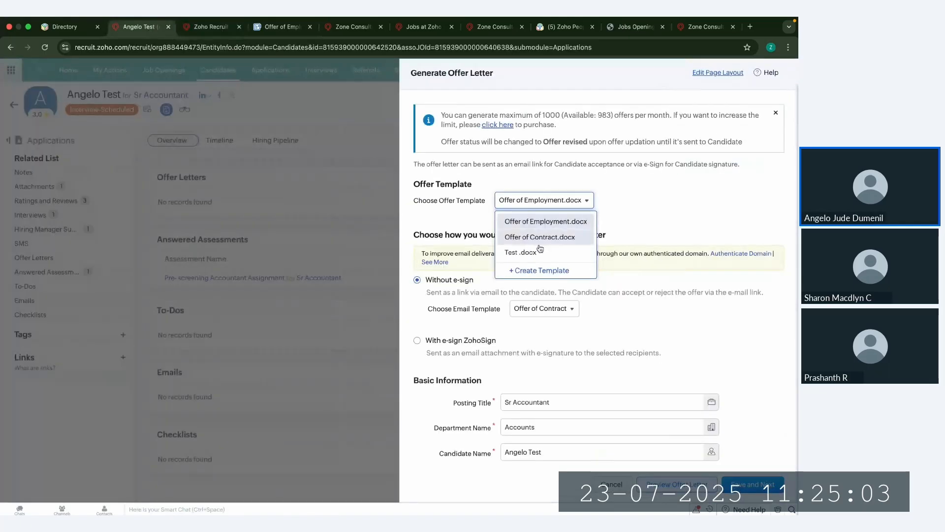
click(533, 222)
scroll(531, 265, down, 1)
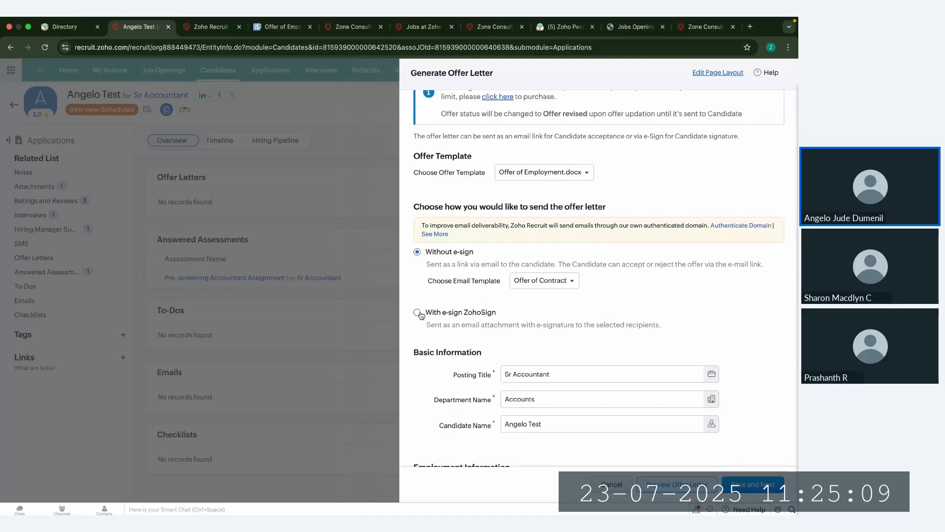
click(418, 312)
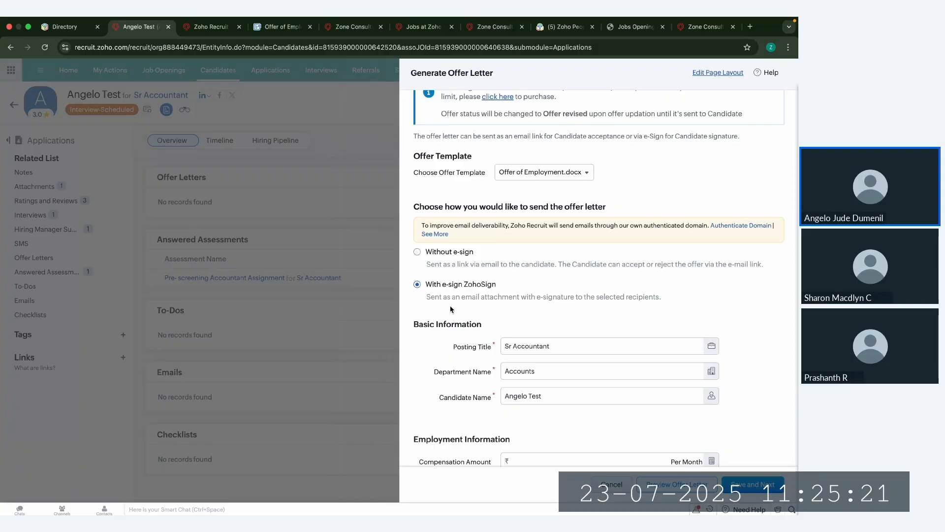
Step: In the second Recruit browser tab, go to the Marketplace in Setup and examine the installed Zoho Sign extension's details
click(213, 26)
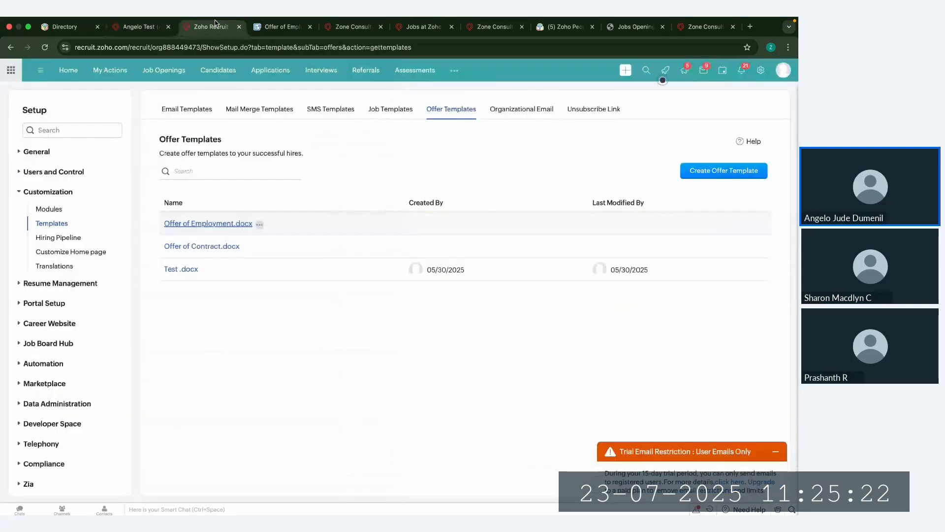
click(761, 71)
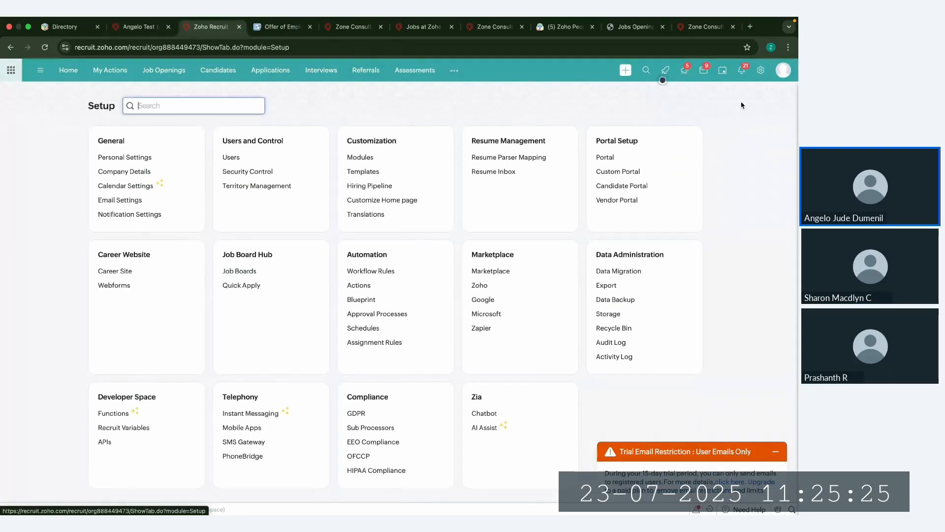
scroll(535, 270, down, 1)
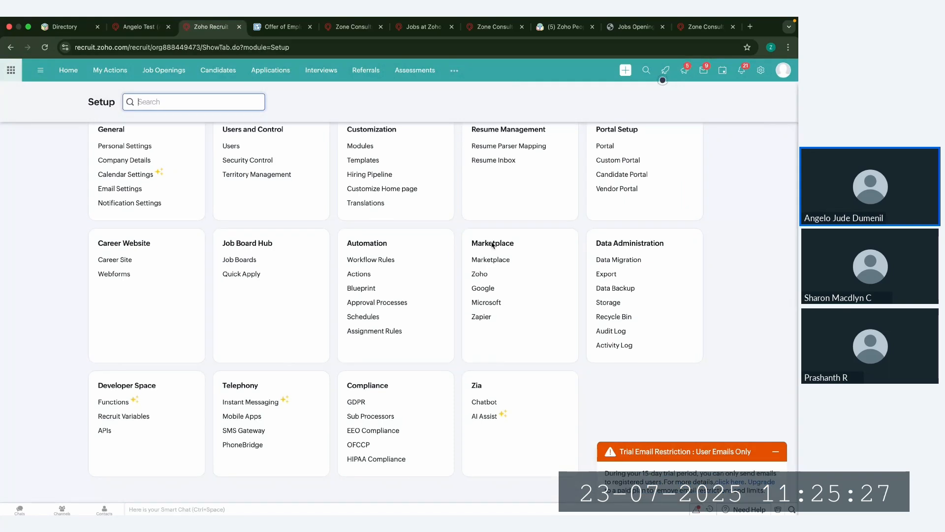
click(493, 259)
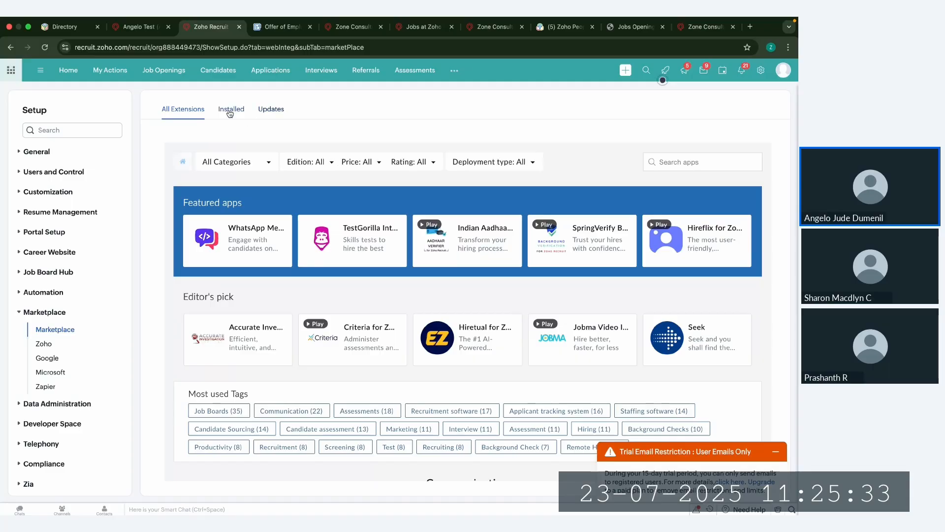
click(231, 110)
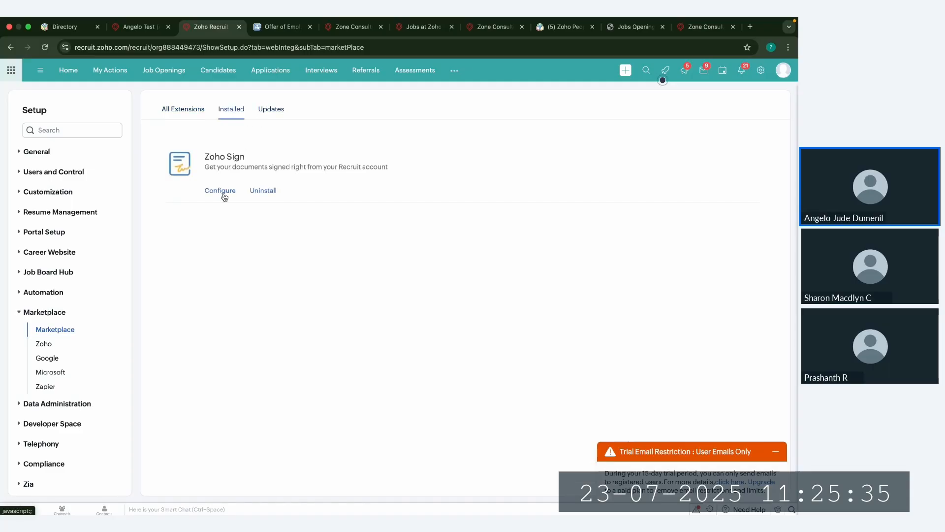
click(220, 192)
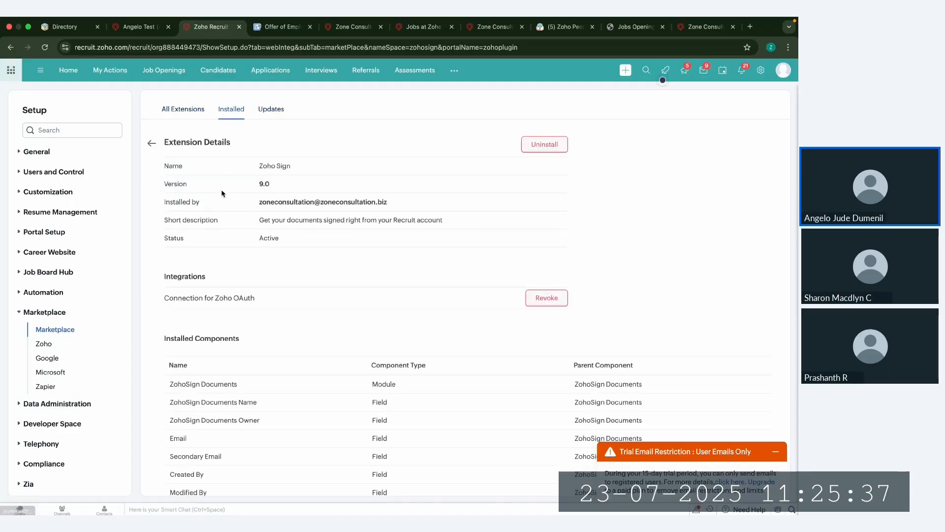
scroll(302, 284, down, 10)
scroll(302, 285, up, 12)
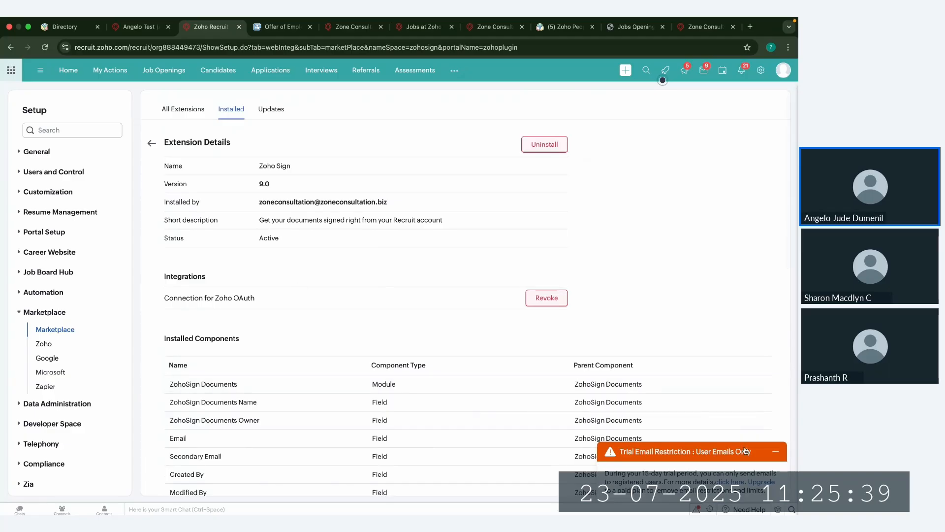
click(777, 457)
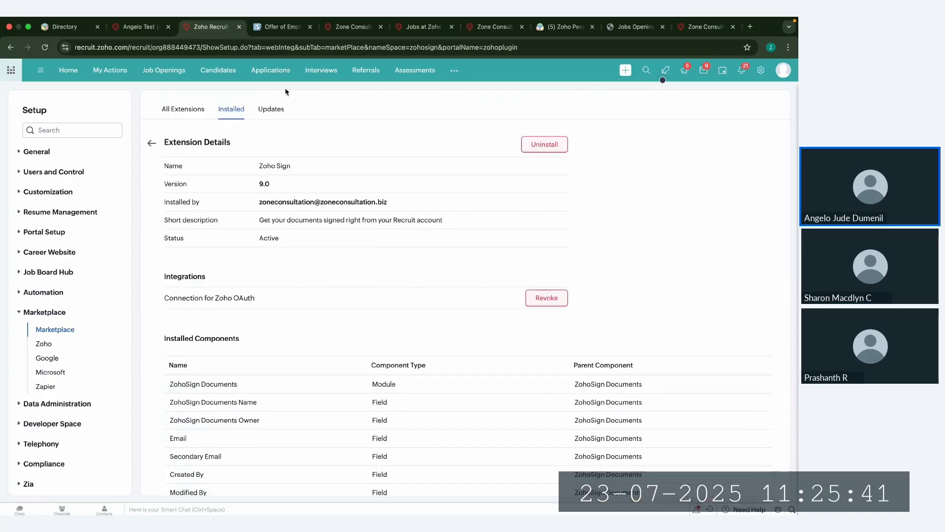
Step: Return to the offer letter draft and set the compensation amount to 55000 per month, keeping the employment type Permanent
click(130, 29)
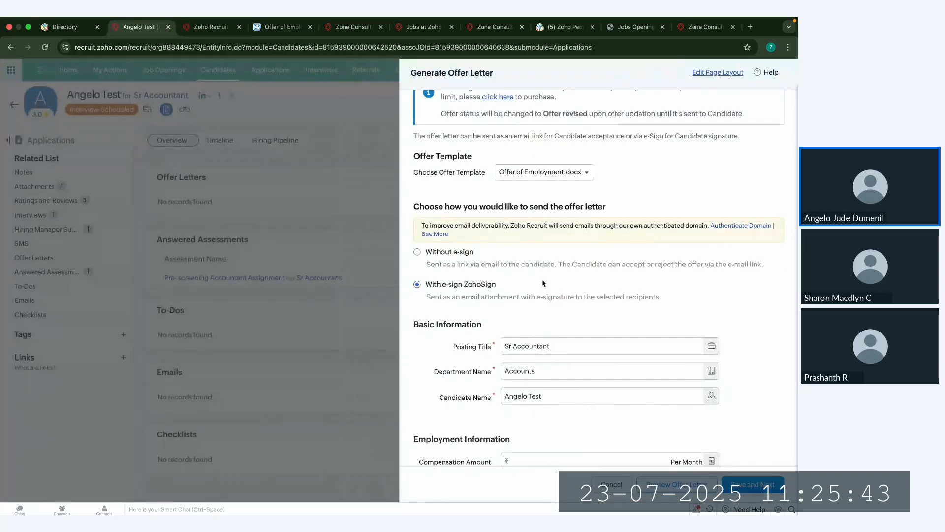
scroll(544, 283, down, 4)
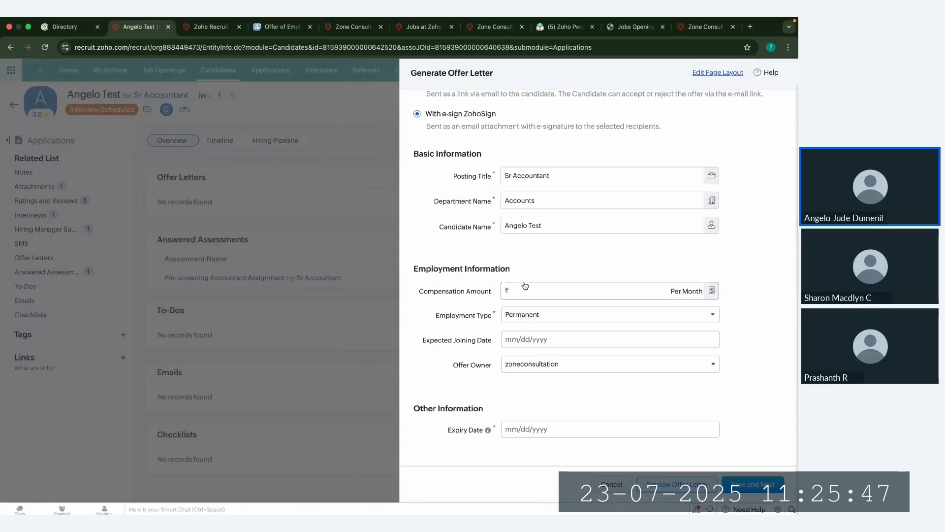
scroll(525, 285, up, 3)
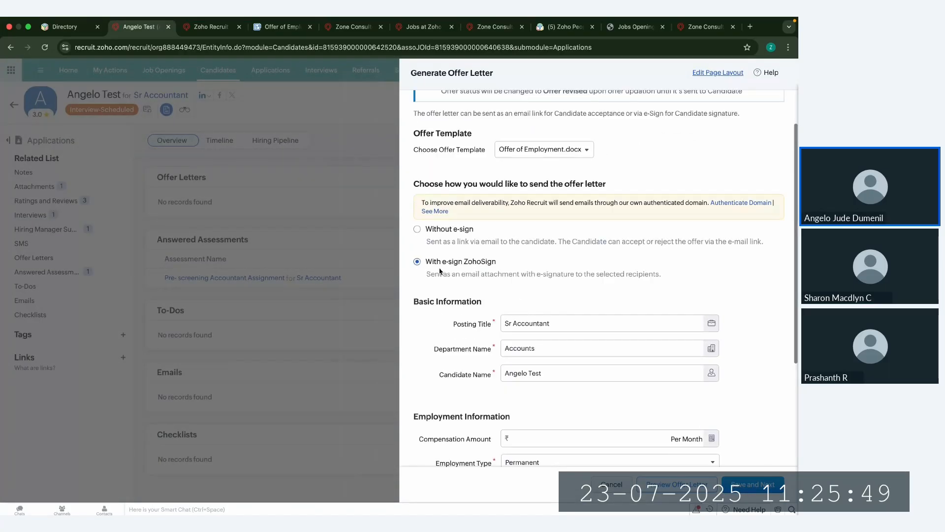
scroll(465, 295, down, 1)
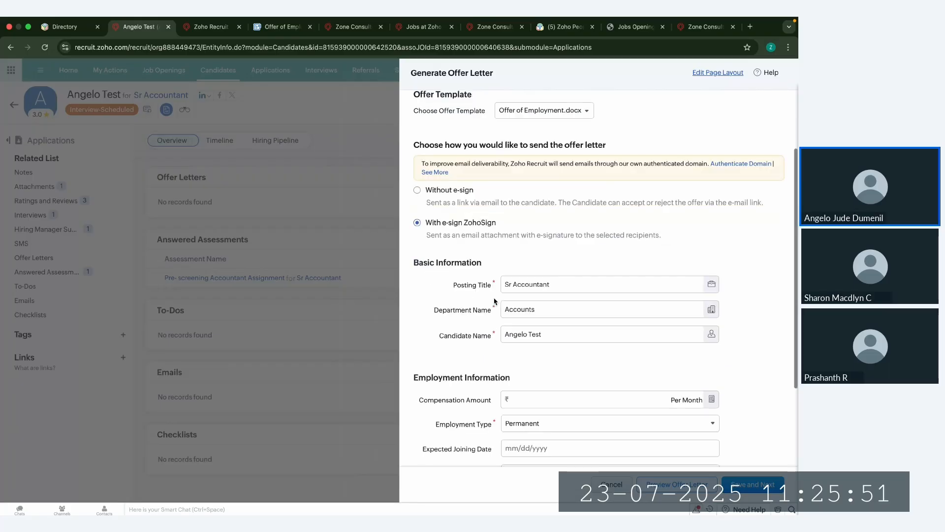
scroll(470, 329, down, 1)
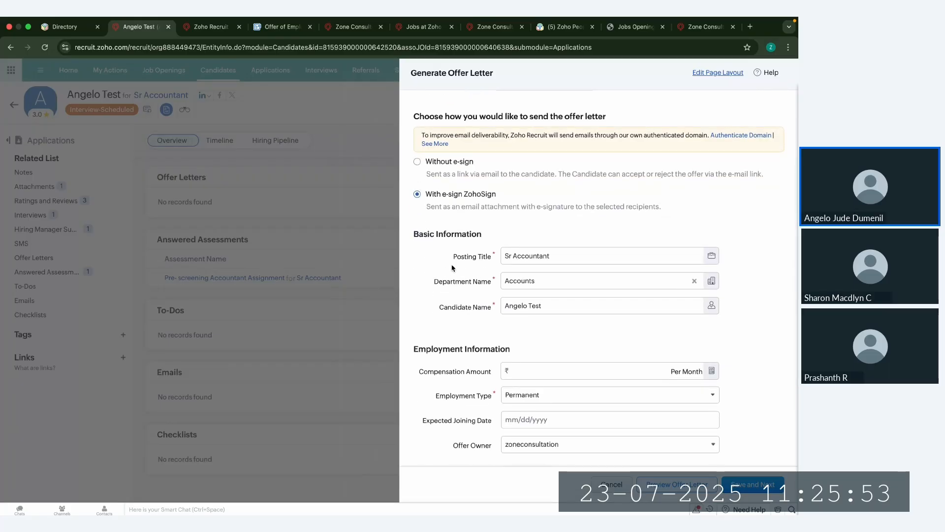
scroll(470, 284, down, 2)
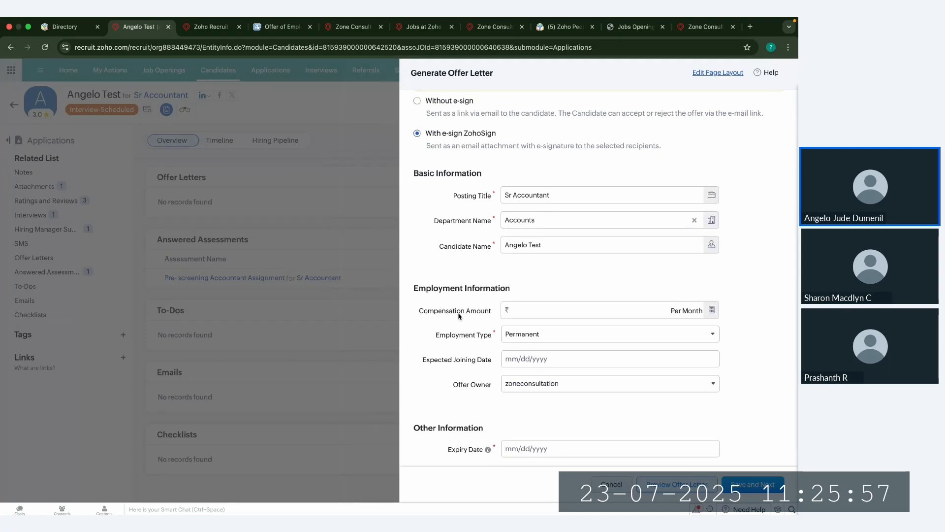
scroll(448, 305, down, 1)
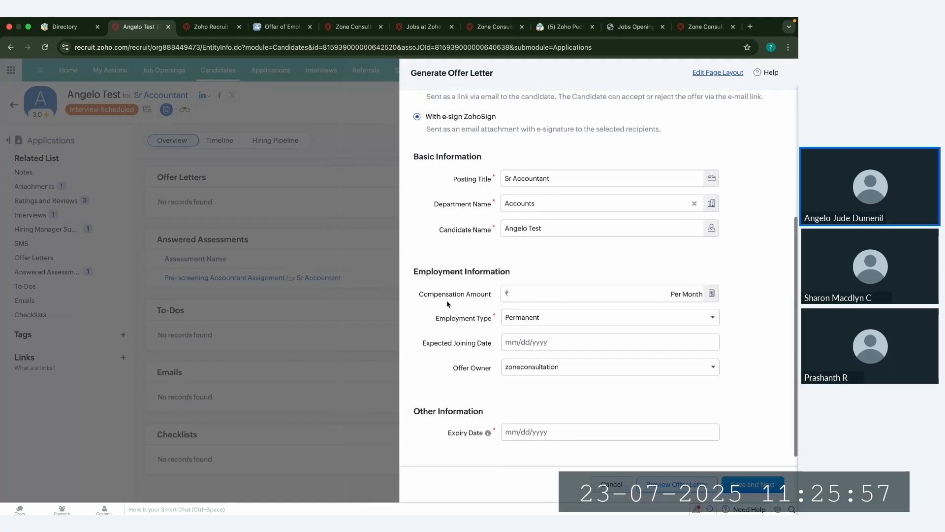
click(534, 295)
click(582, 318)
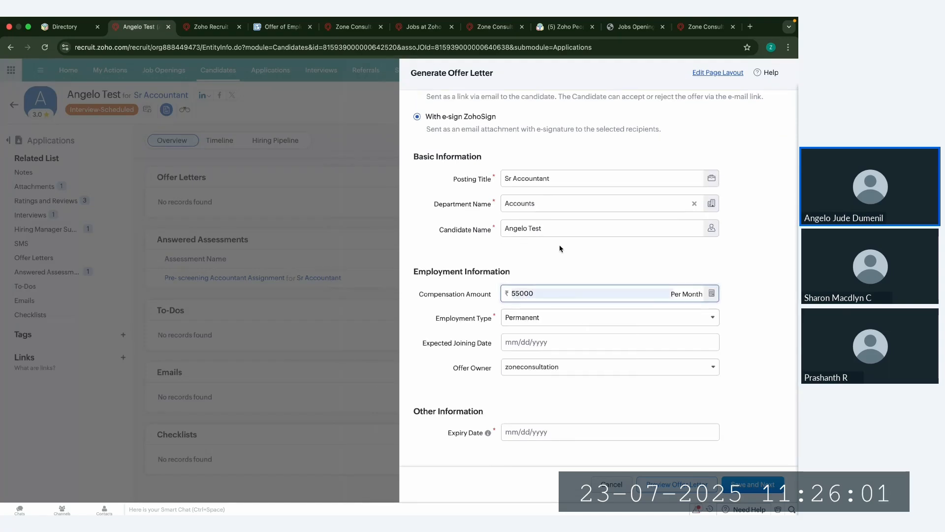
click(531, 318)
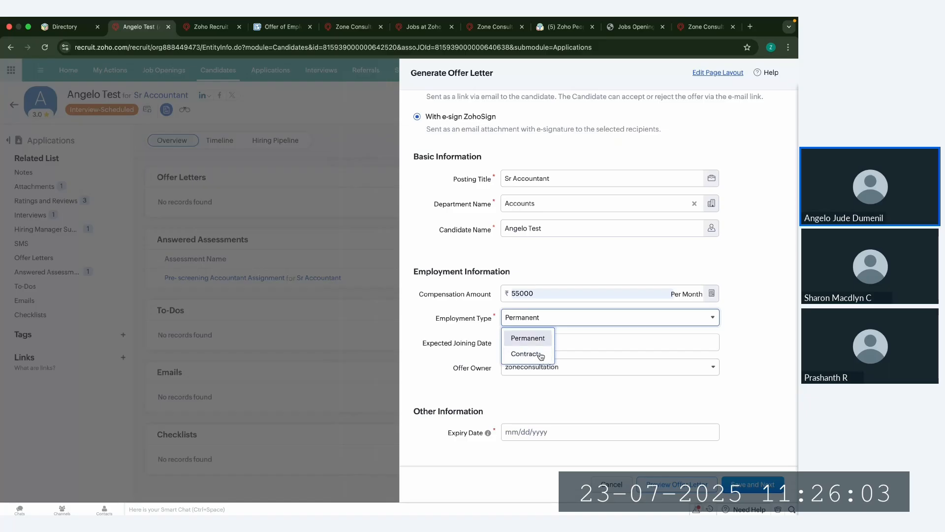
click(423, 331)
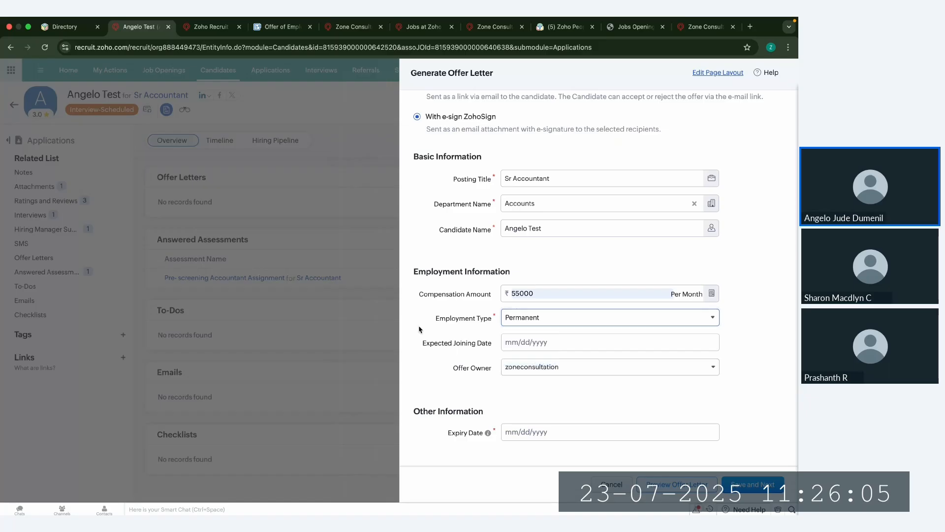
Step: Set the offer's expected joining date to 08/01/2025 and leave zoneconsultation as the offer owner
click(557, 342)
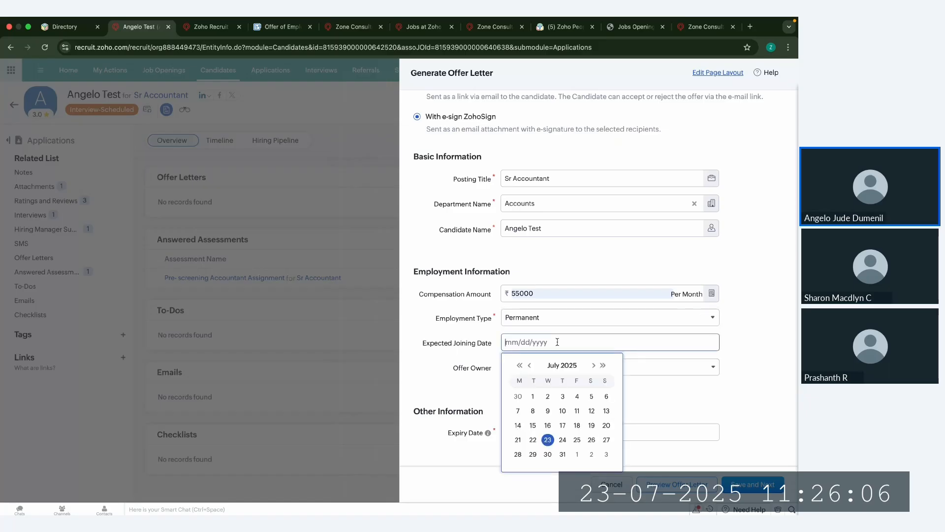
click(577, 454)
scroll(564, 374, down, 1)
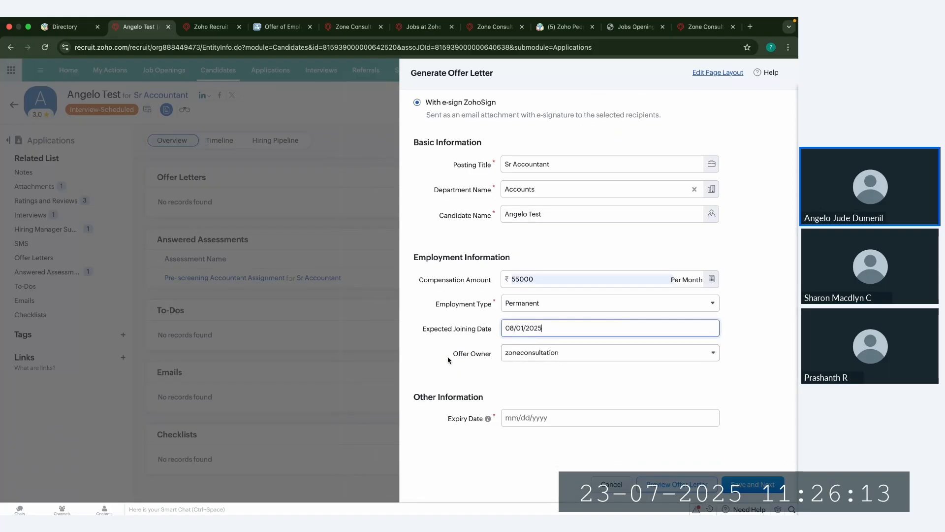
drag(448, 360, 485, 358)
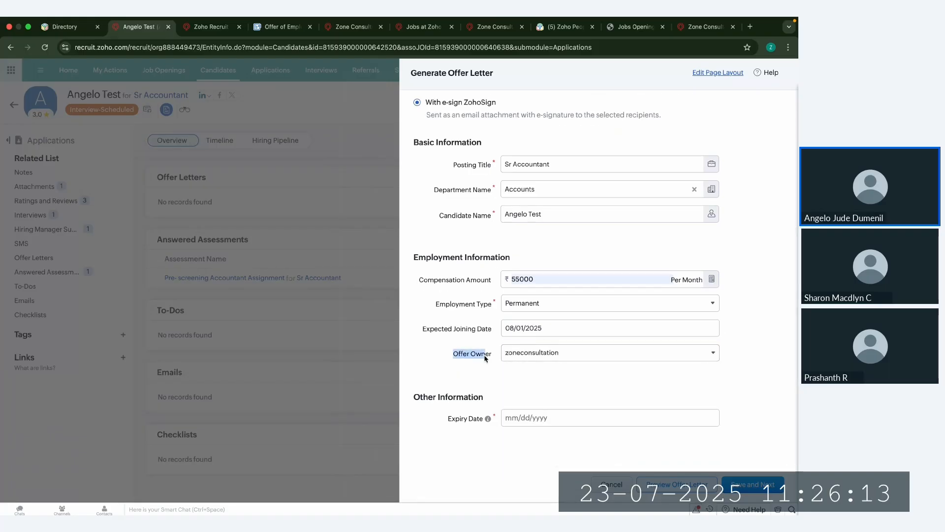
click(551, 354)
click(477, 414)
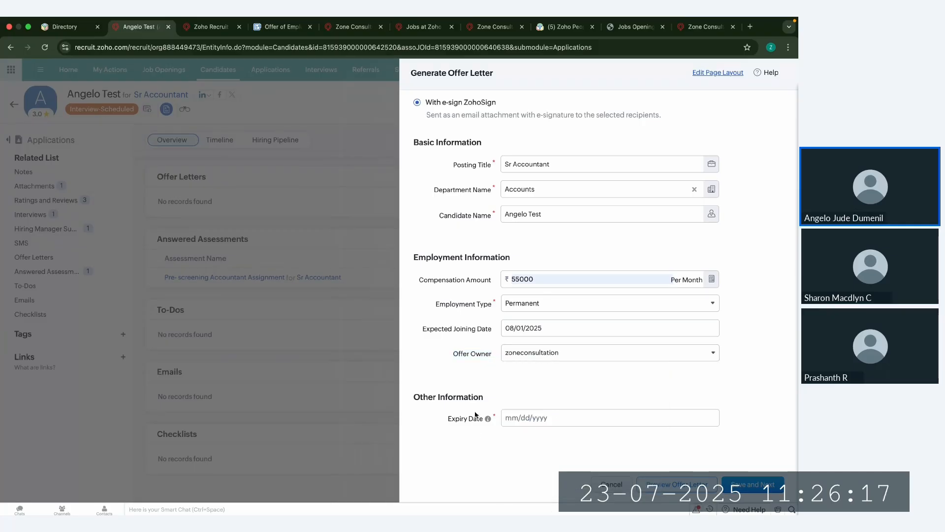
Step: Set the offer letter's expiry date to 07/31/2025
click(543, 420)
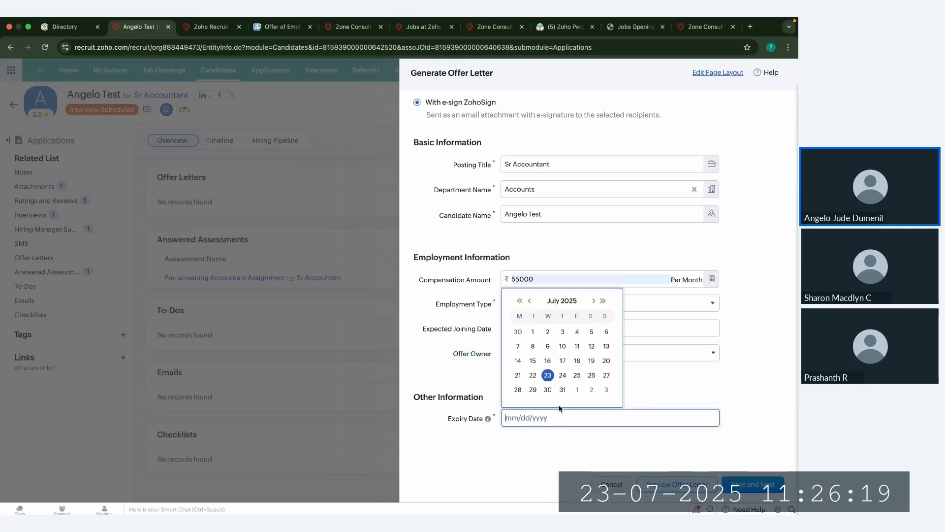
click(563, 390)
click(505, 386)
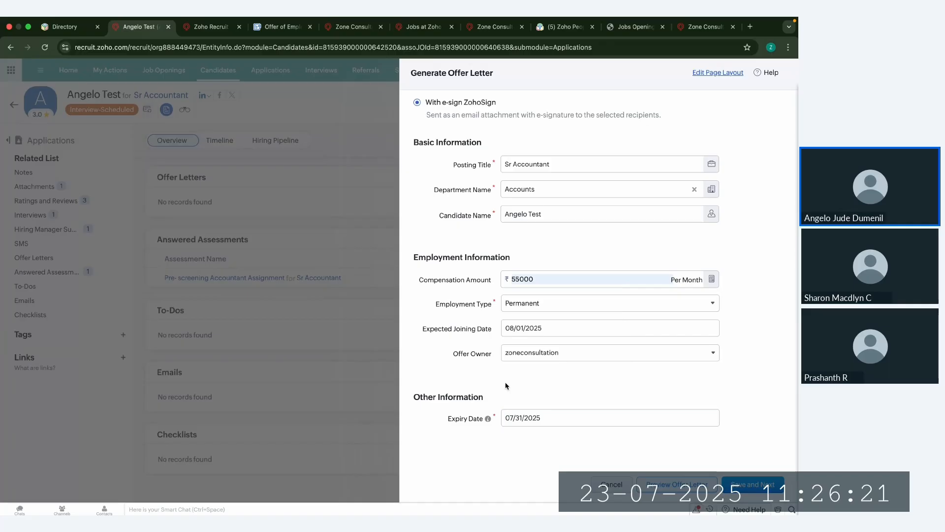
triple_click(468, 420)
Step: Preview the offer letter PDF and proceed to sending it with Zoho Sign
click(672, 486)
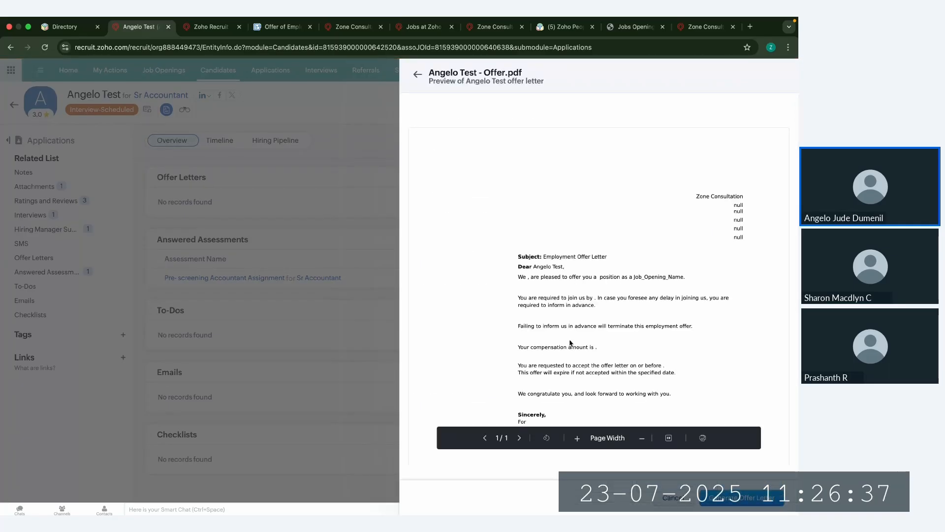
scroll(570, 342, down, 5)
scroll(571, 343, up, 5)
click(738, 498)
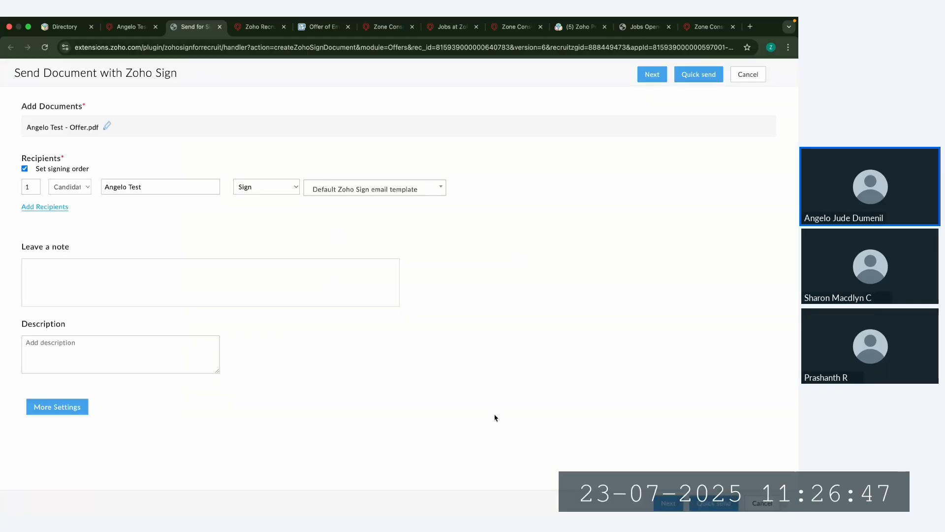
Step: Open the offer PDF for field placement and add Signature and Sign date fields for the candidate beside the closing lines
click(667, 509)
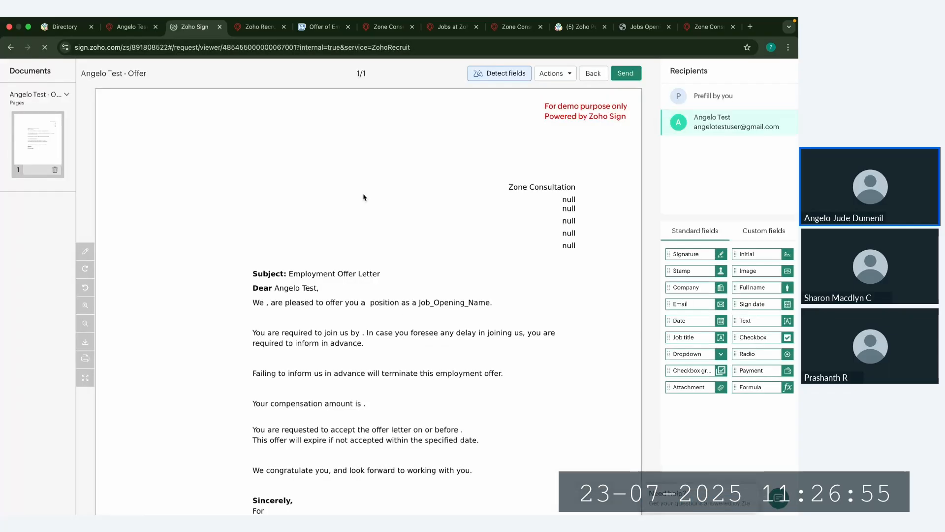
scroll(472, 325, down, 5)
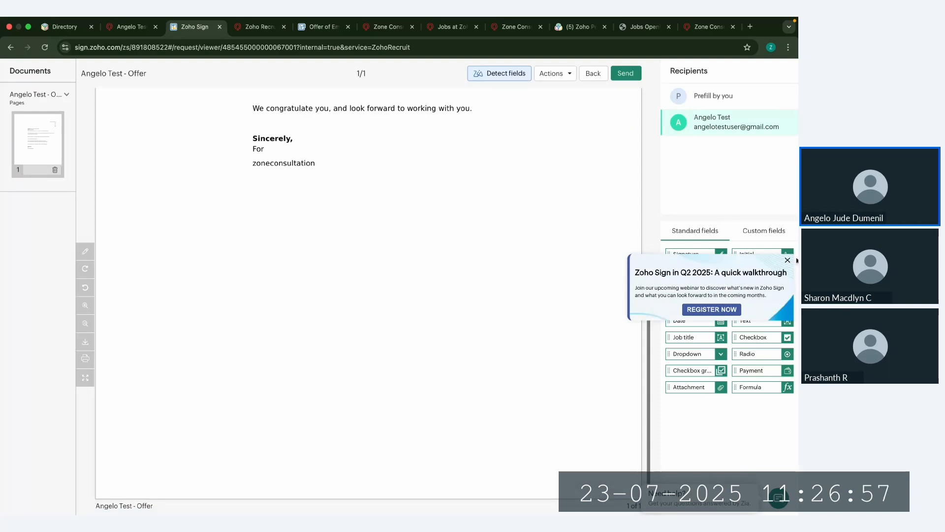
scroll(484, 233, up, 2)
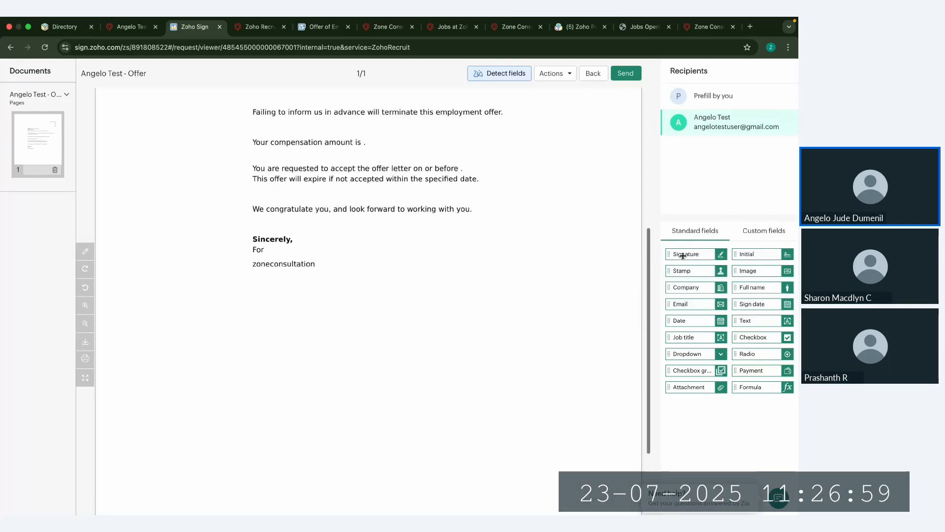
drag(671, 254, 480, 256)
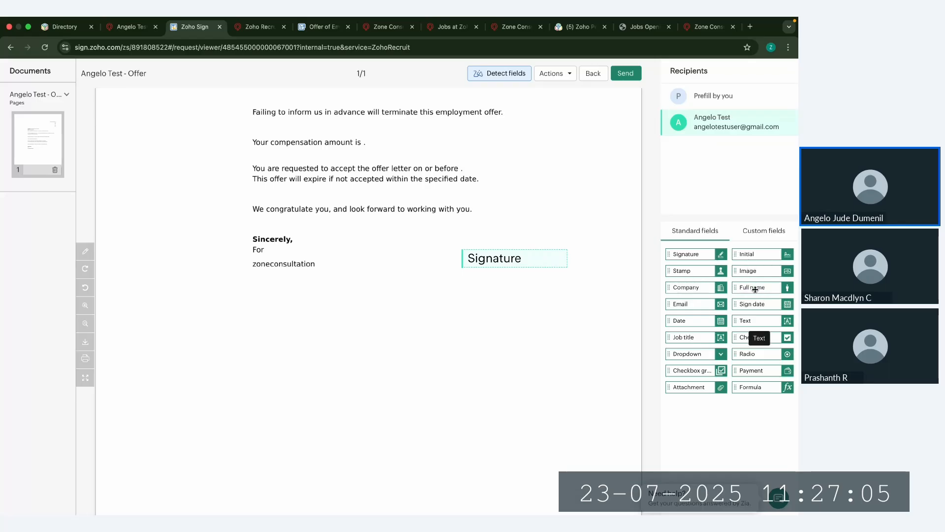
mouse_move(753, 304)
mouse_down()
mouse_move(508, 300)
mouse_move(495, 285)
mouse_up()
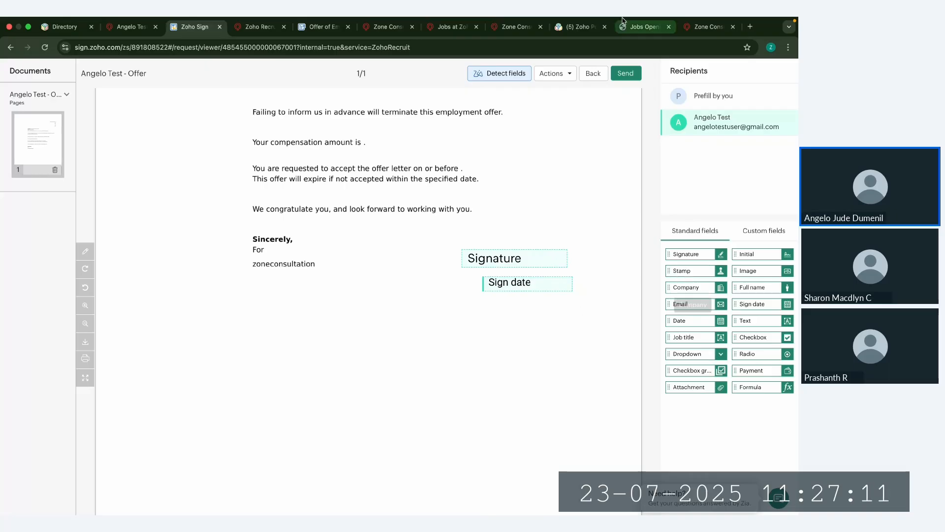
Step: Send the offer document to the candidate for signature, confirm the recipient's fields, and return to the application
click(626, 73)
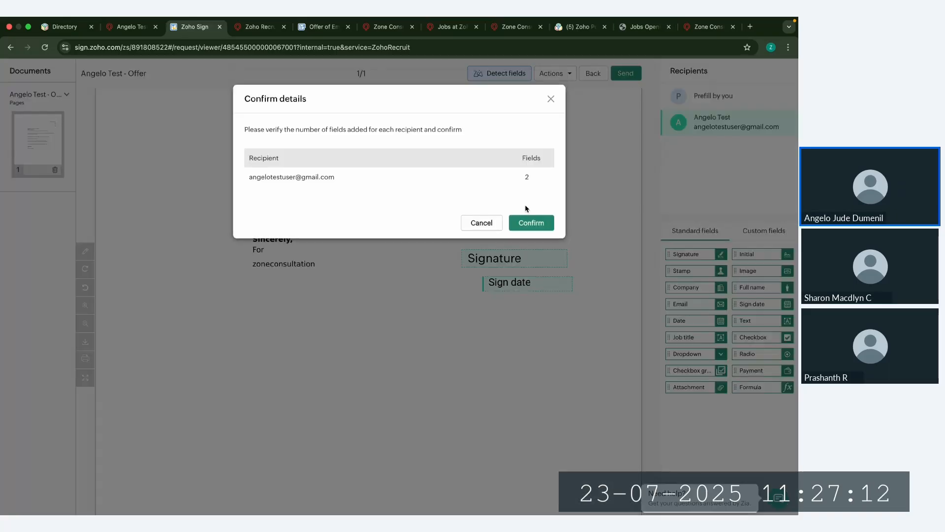
click(544, 226)
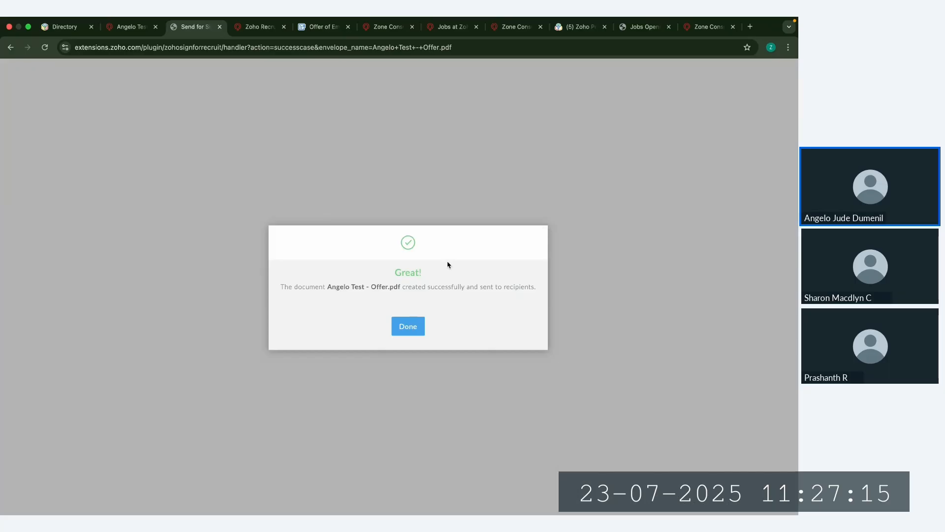
click(416, 326)
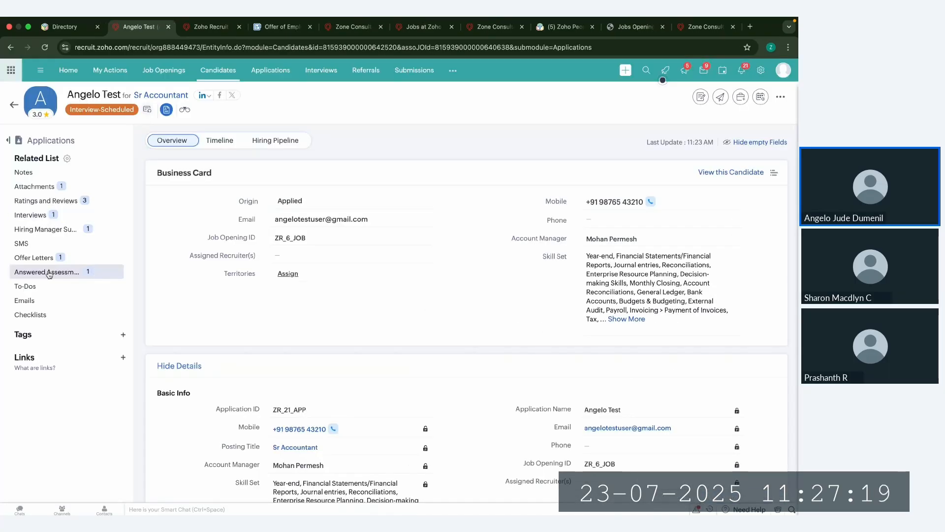
Step: Review the application's offer letter record, including its status, and its Notes, Attachments, SMS and To-Dos sections
click(34, 258)
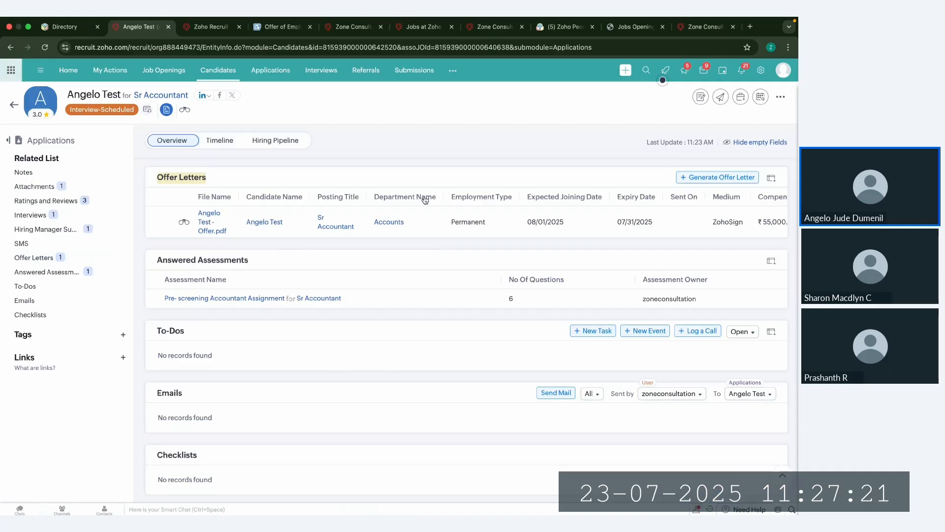
scroll(424, 200, right, 3)
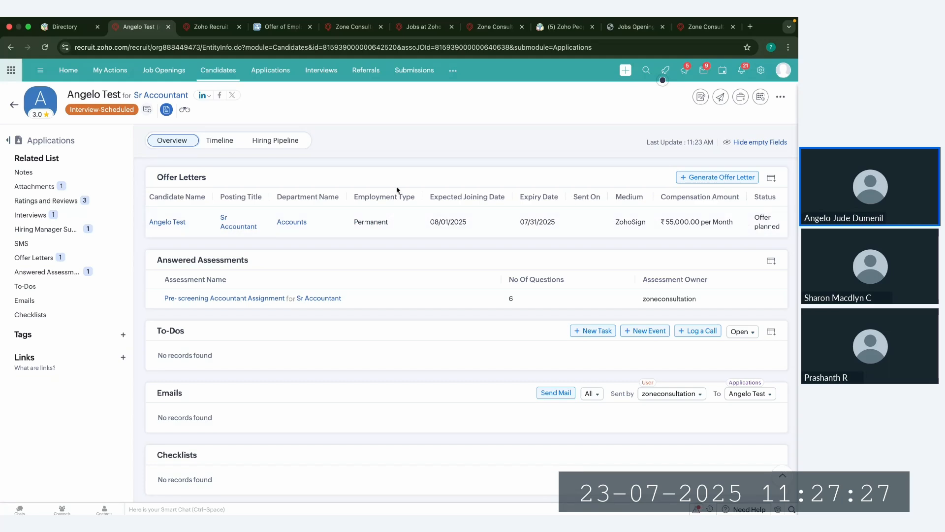
click(35, 173)
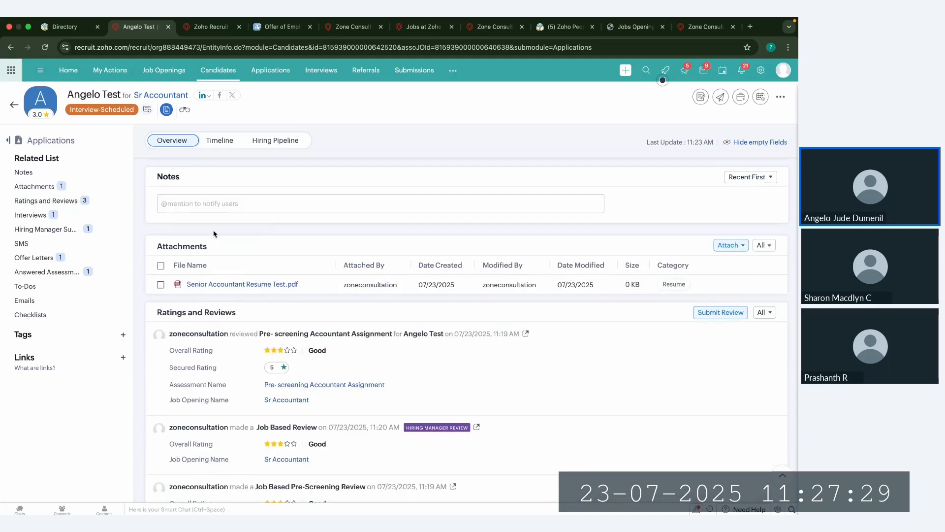
click(45, 186)
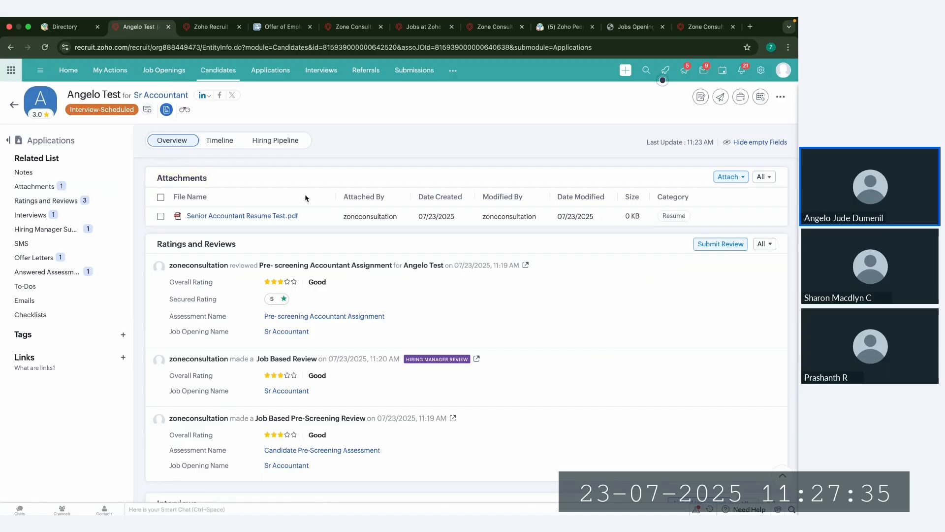
click(42, 246)
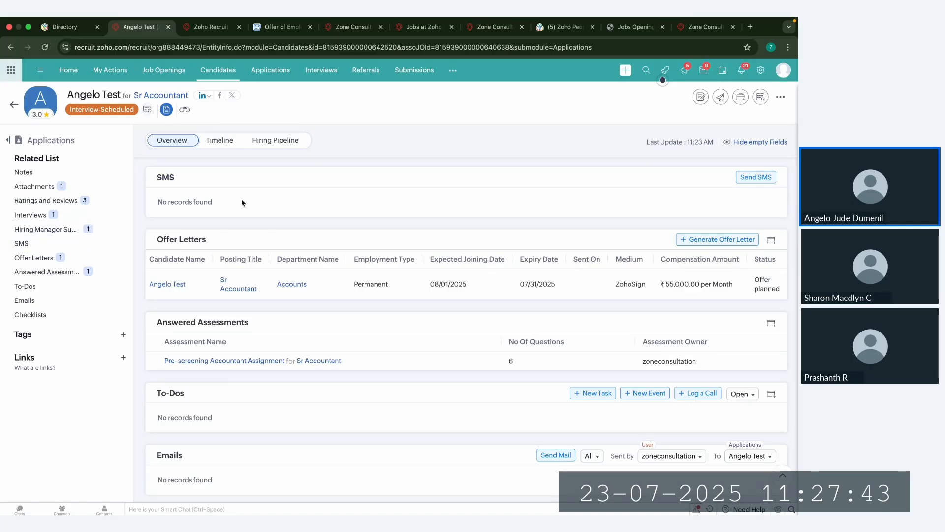
click(62, 290)
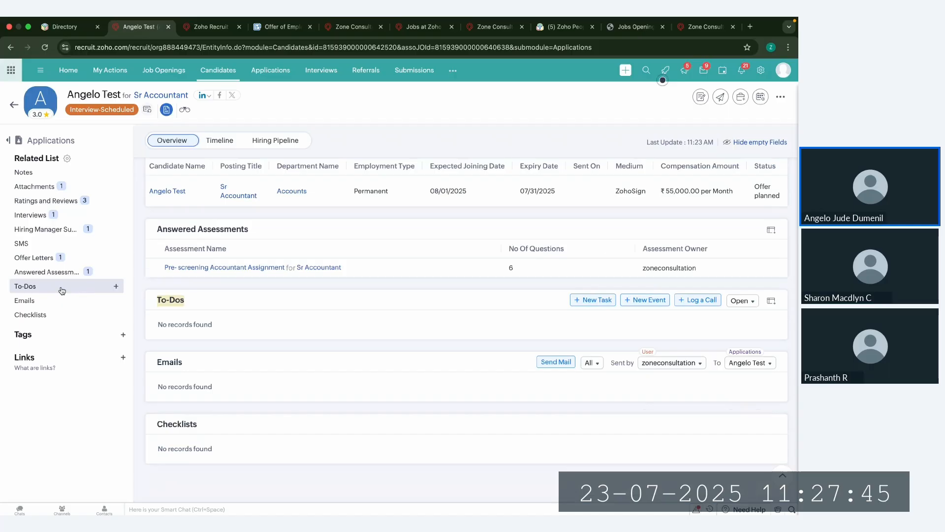
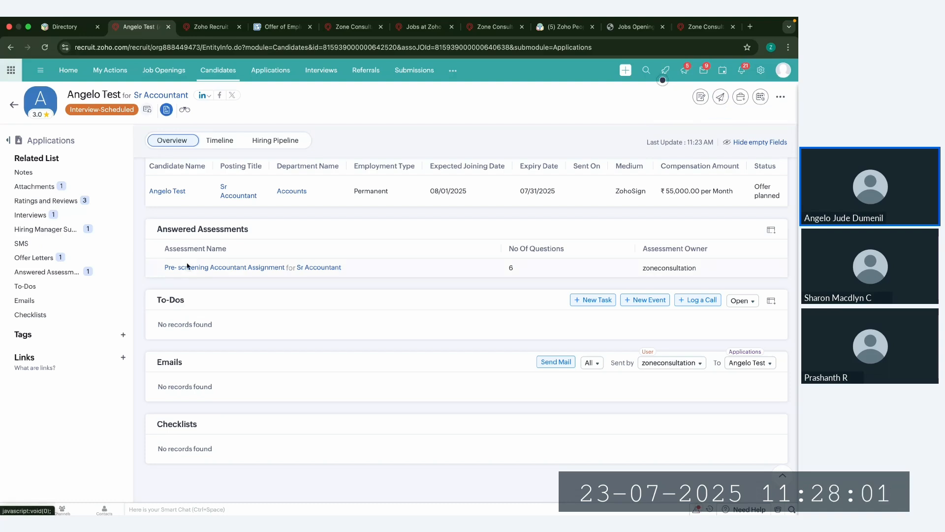
Step: Check the Emails and Checklists sections of the application record
click(51, 301)
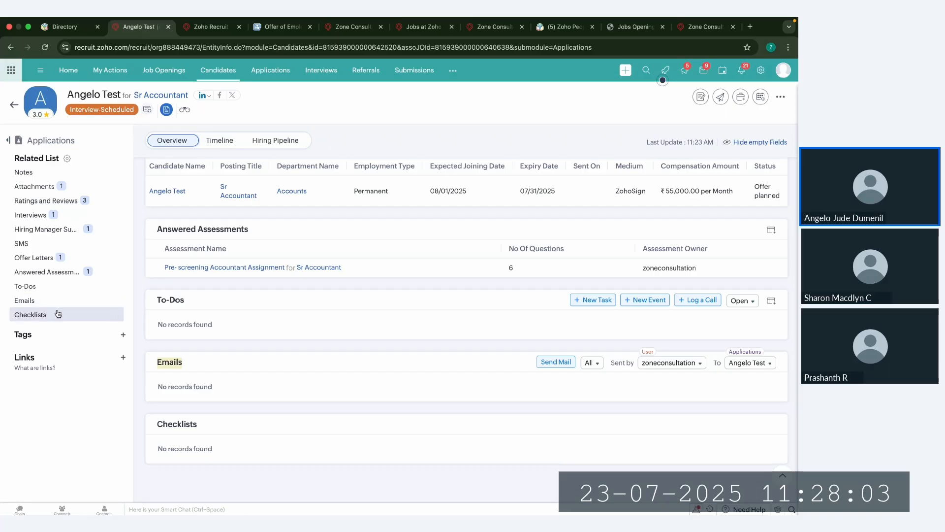
click(58, 314)
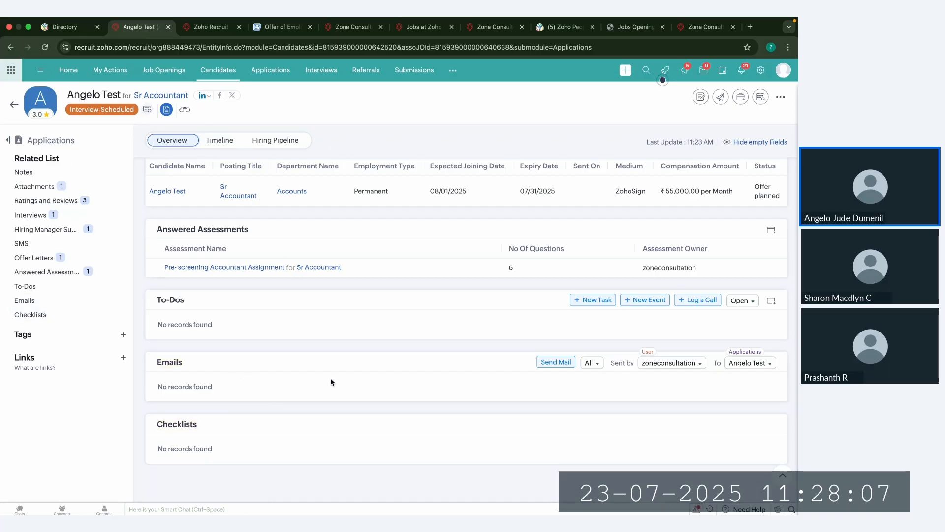
Step: Switch to the candidate's Gmail inbox, open the offer PDF's signature request, and accept the electronic record and signature disclosure
key(ctrl+Right)
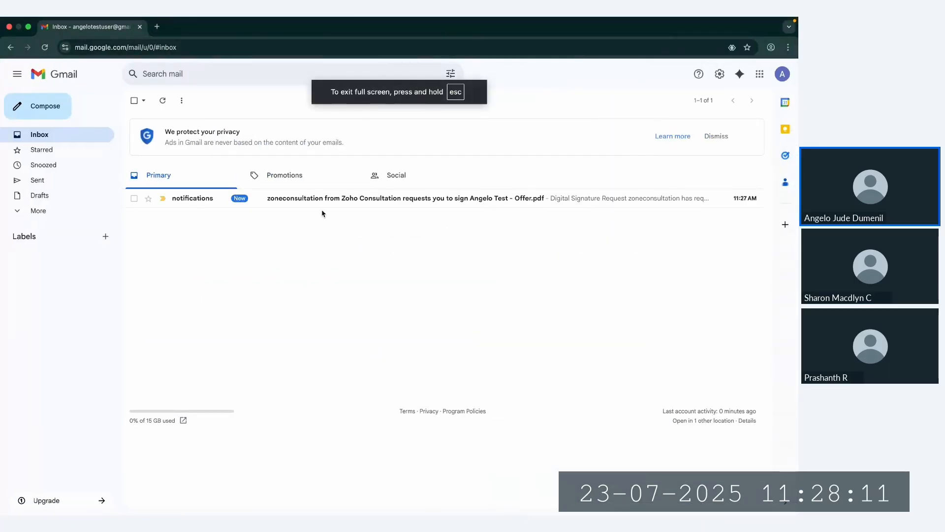
click(210, 200)
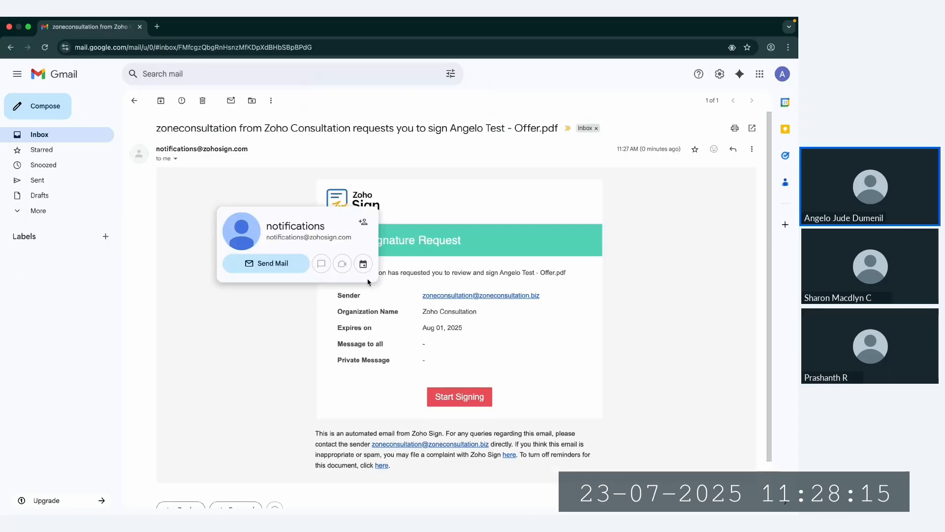
click(466, 402)
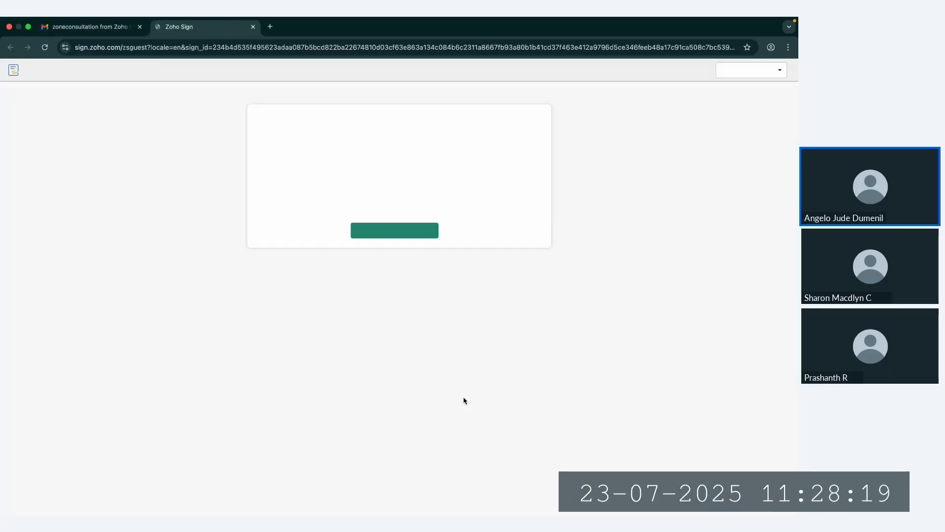
click(396, 236)
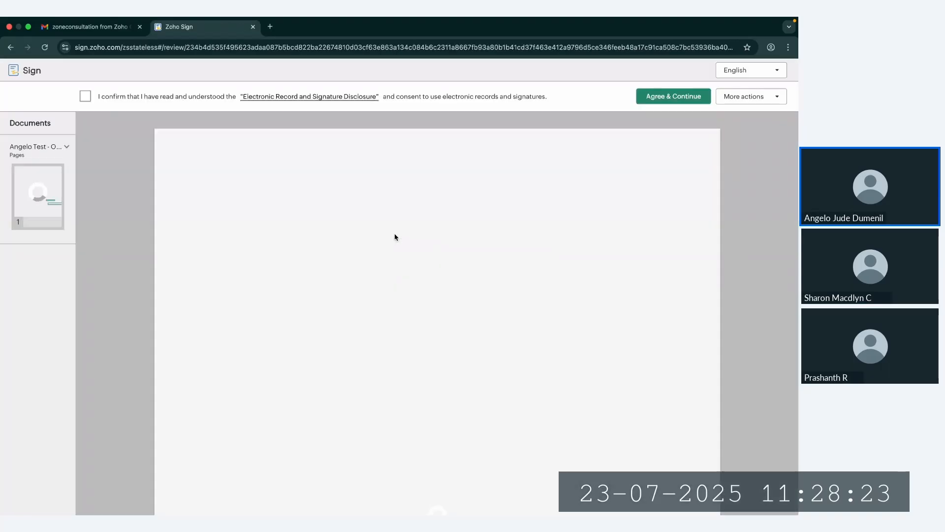
click(85, 97)
click(673, 96)
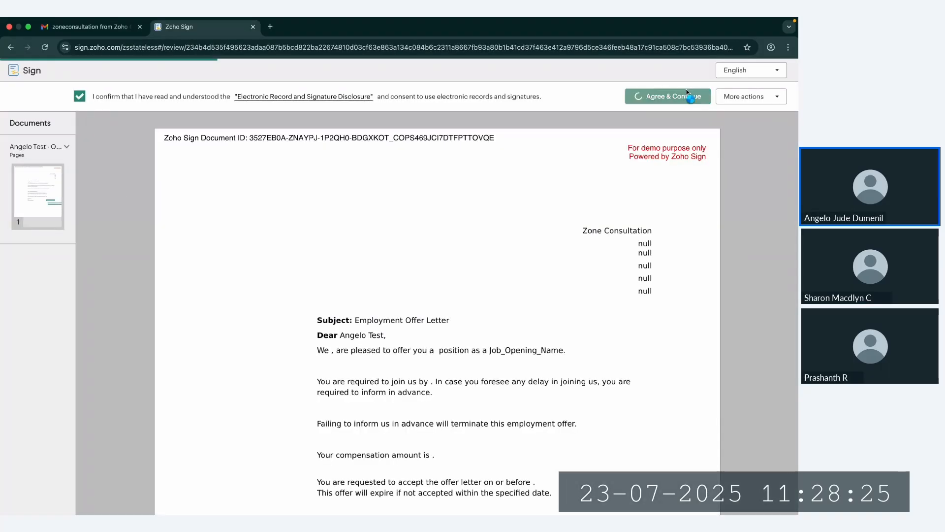
Step: Fill the offer letter's signature field with the first typed signature style, finish signing, and close the signing page
click(597, 301)
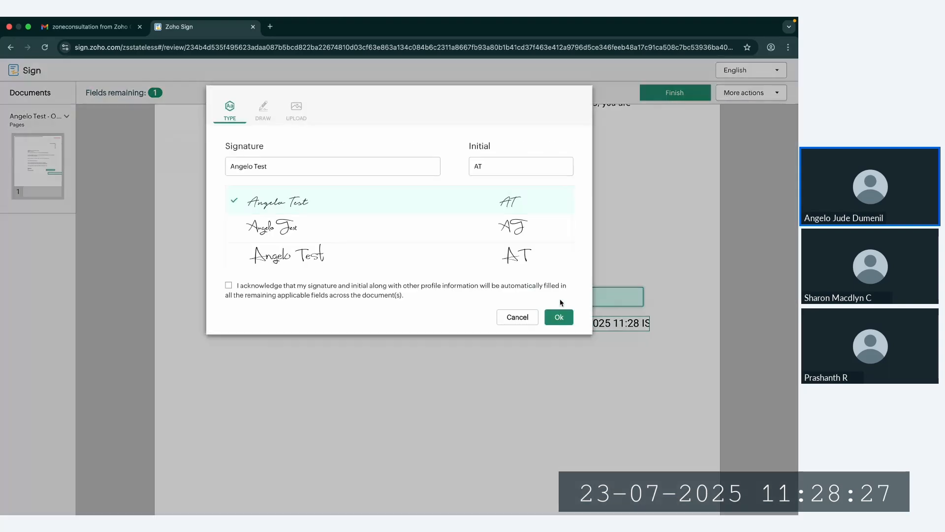
click(556, 318)
drag(557, 325, 656, 327)
click(573, 360)
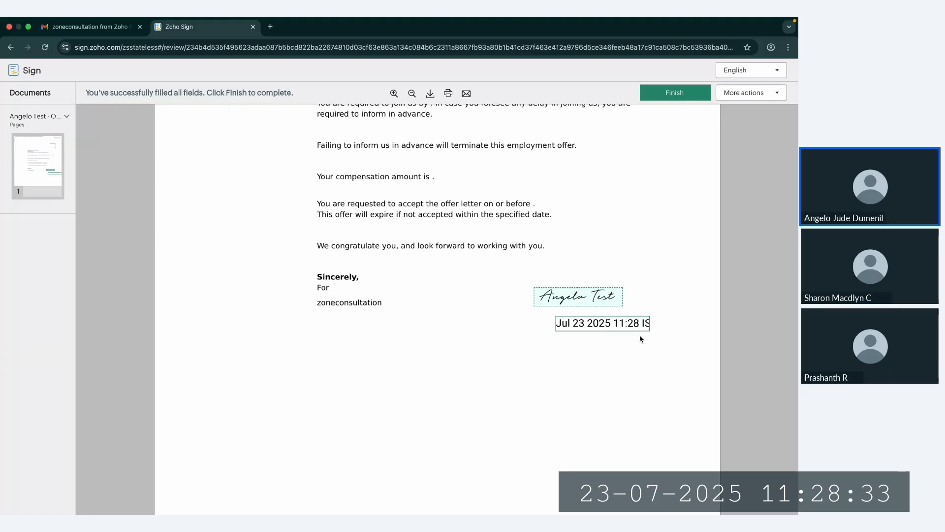
click(697, 96)
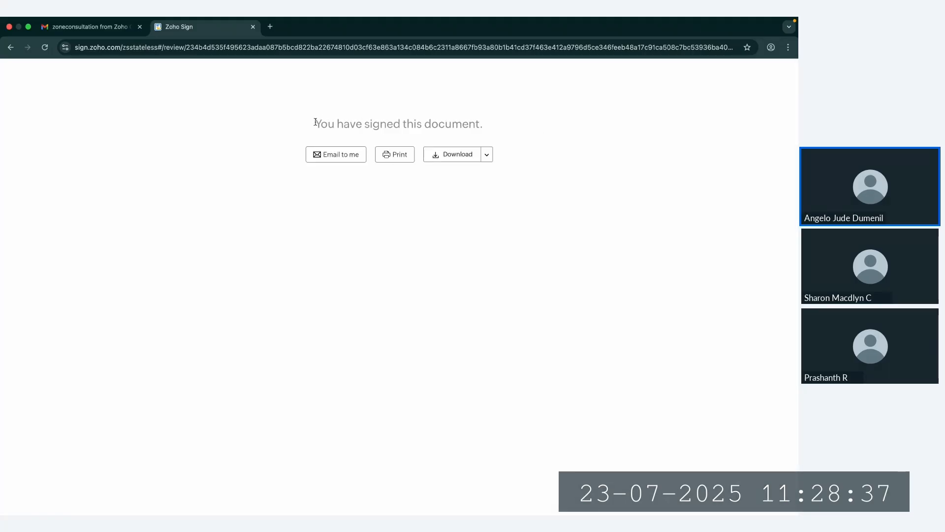
drag(315, 121, 465, 122)
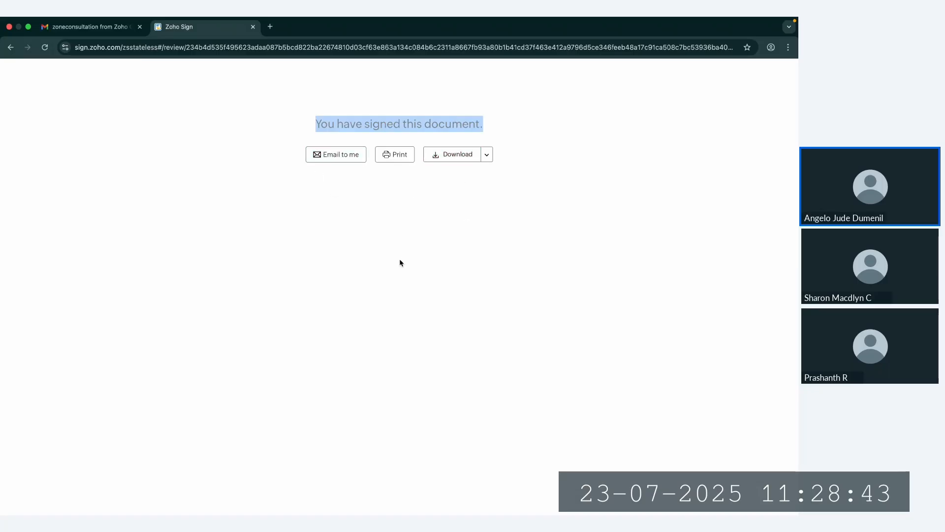
click(253, 26)
Step: Return to Zoho Recruit, reload the application, and check the sent date and status of its offer letter
key(ctrl+Left)
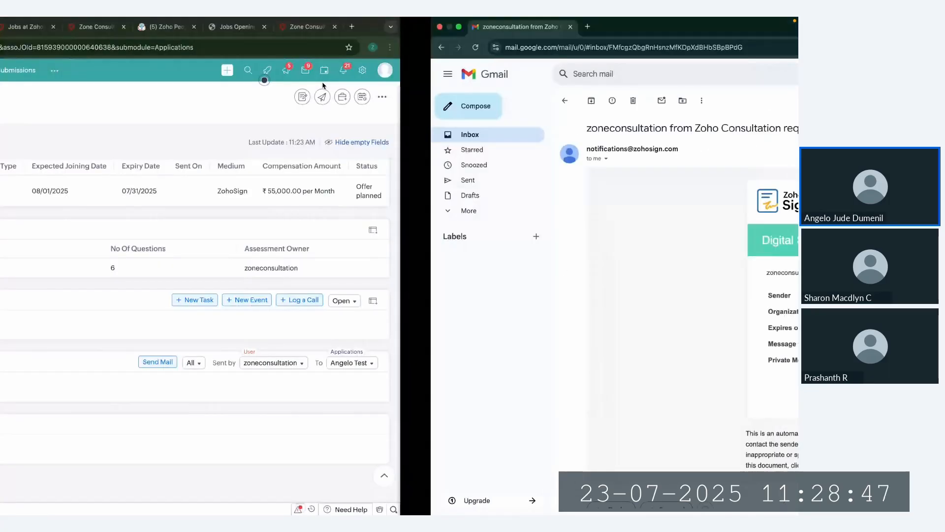
click(45, 47)
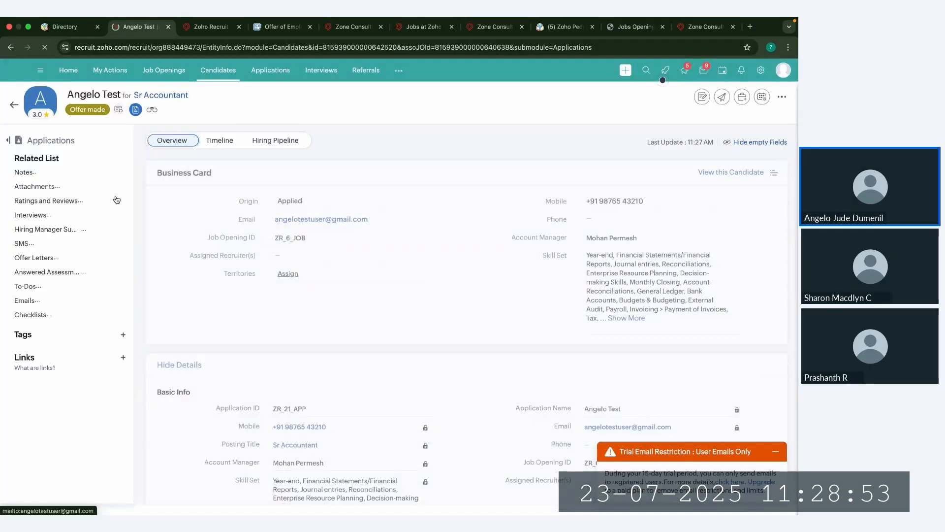
click(91, 258)
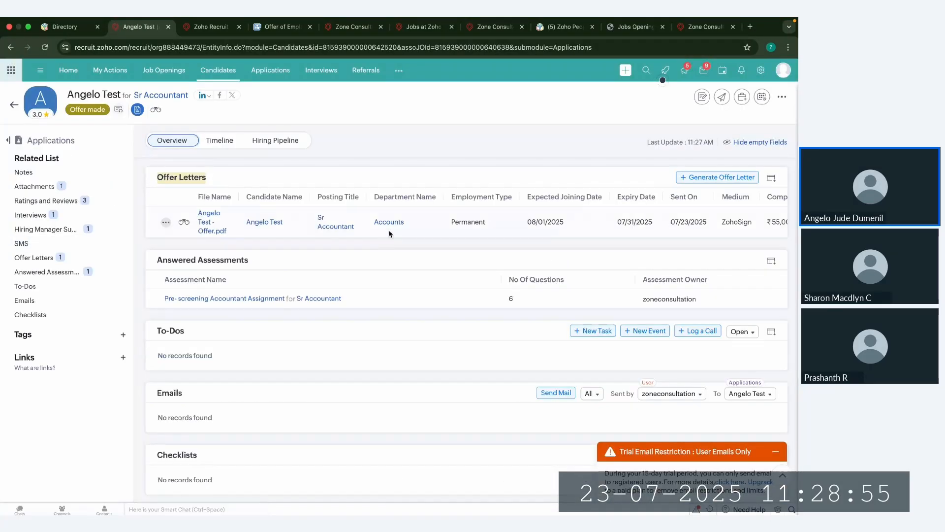
scroll(389, 232, right, 3)
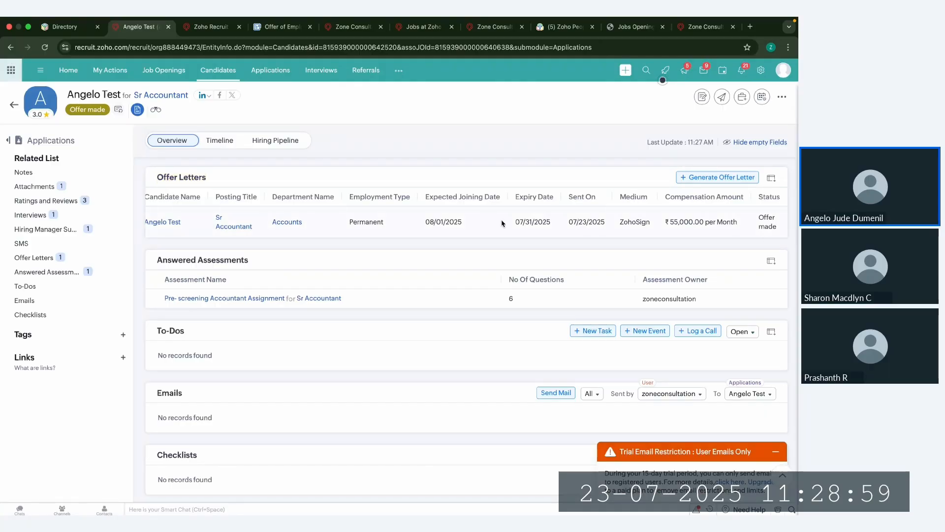
Step: Review the application's hiring pipeline, including its Offered stage entries and current status
scroll(503, 223, up, 15)
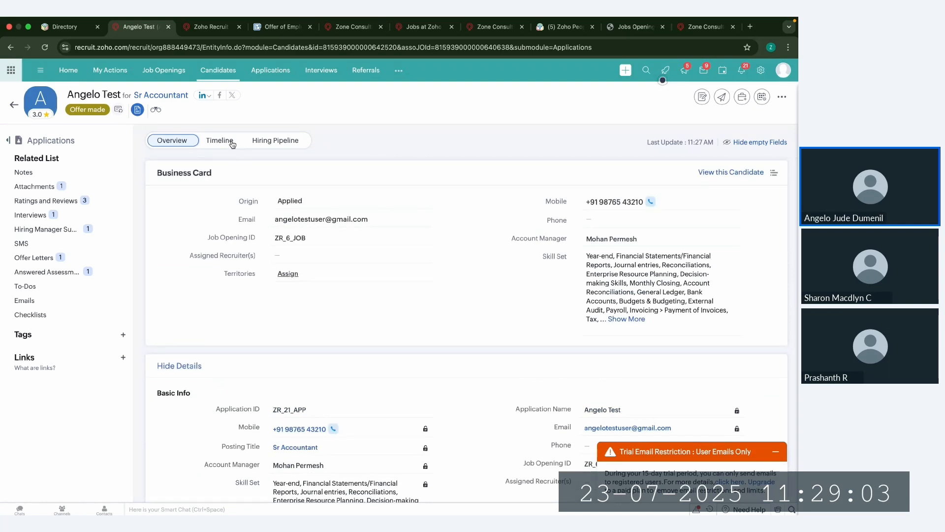
click(264, 142)
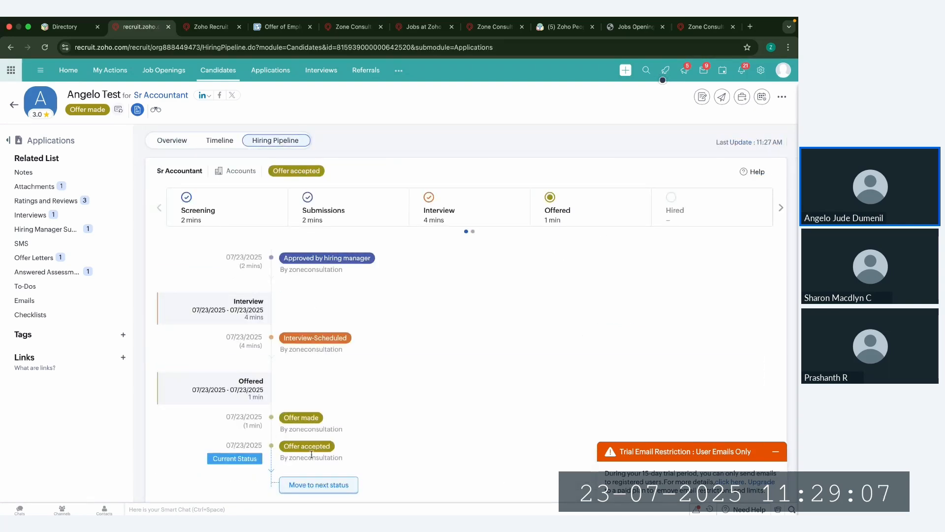
scroll(312, 454, down, 1)
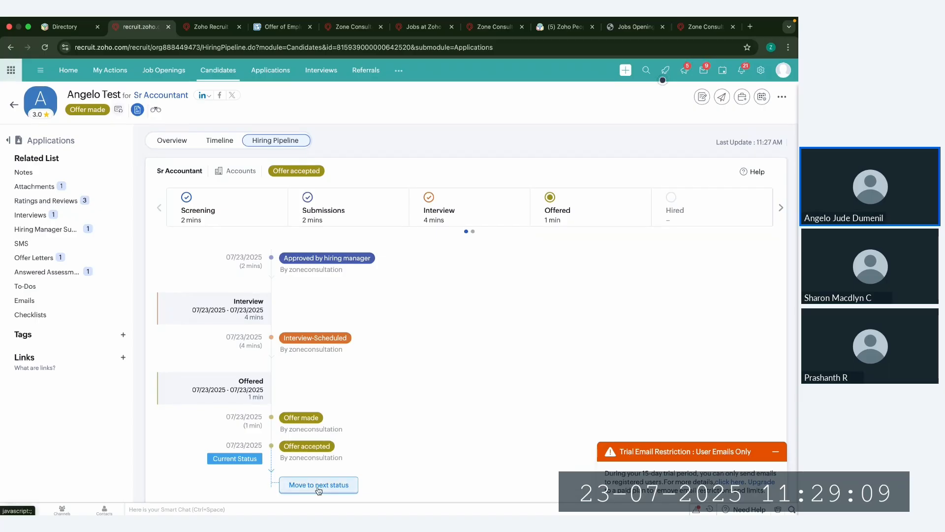
Step: Examine the application statuses available for moving to the next status, and leave the status dialog without updating
click(319, 484)
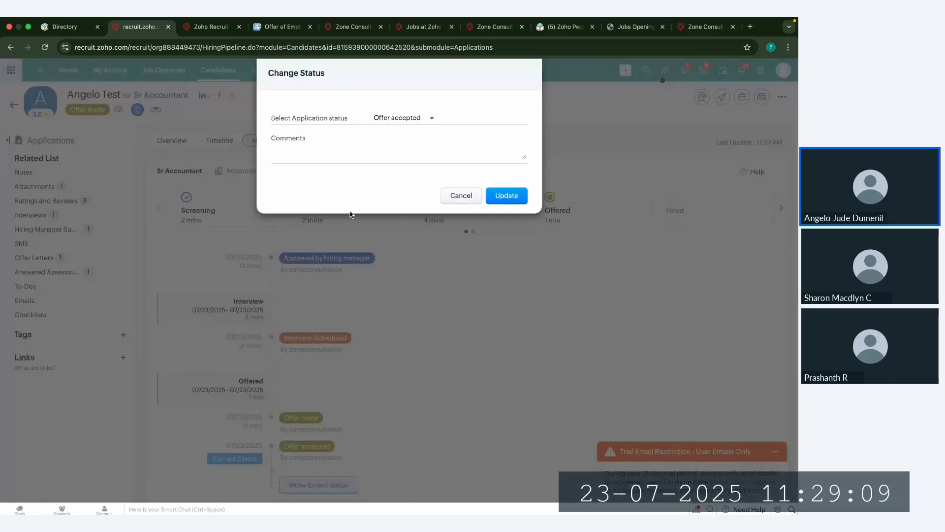
click(401, 118)
scroll(420, 204, down, 2)
scroll(420, 205, down, 4)
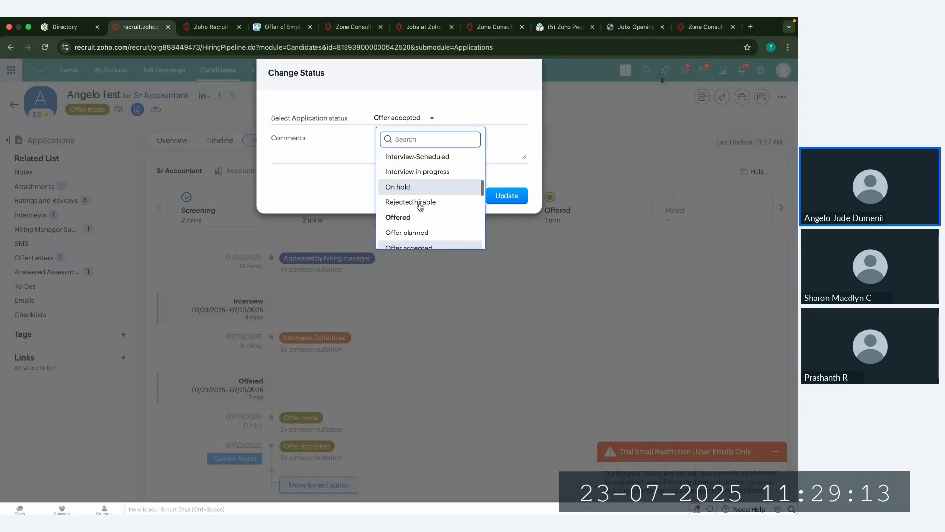
click(338, 187)
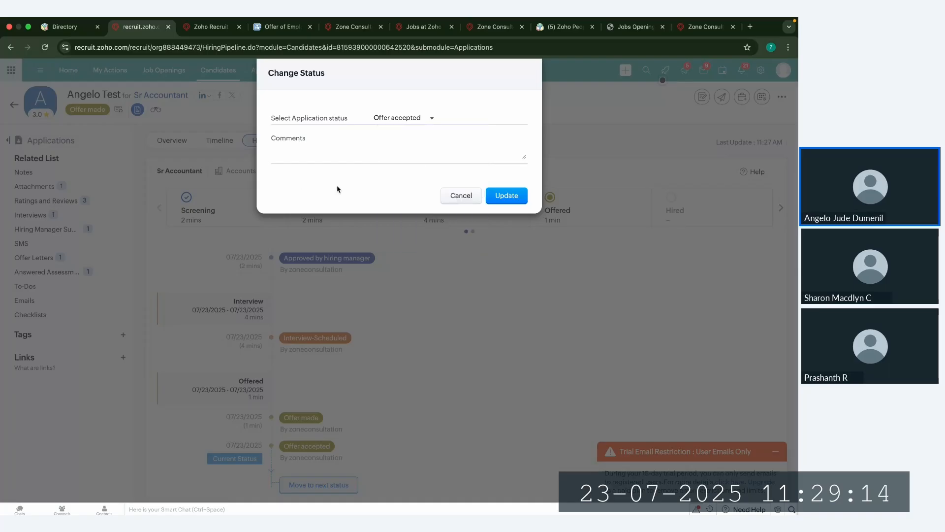
click(467, 201)
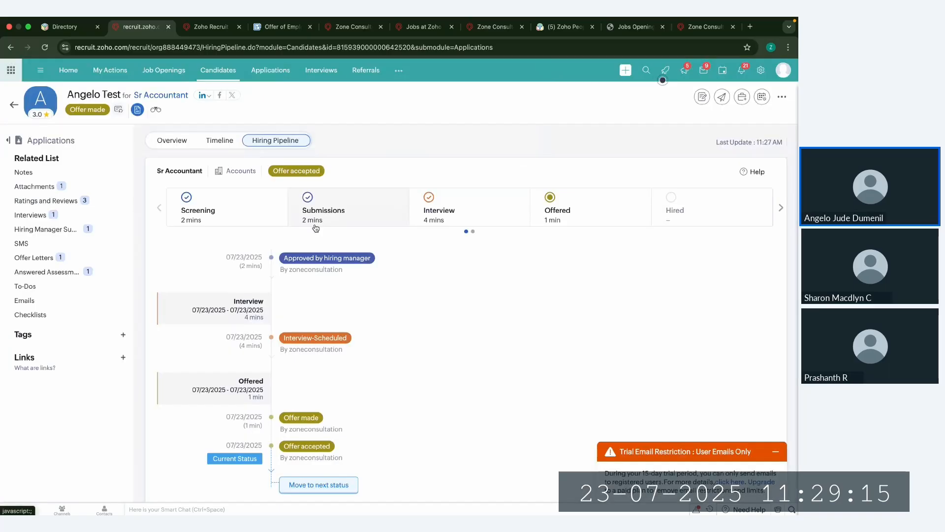
Step: Open the applications associated with the Sr Accountant job opening and check the test application's Zia match score
click(16, 112)
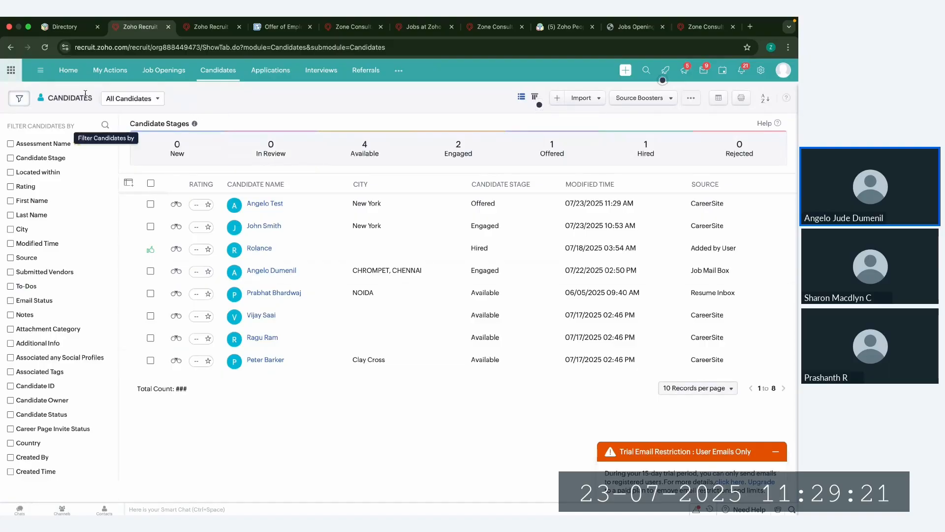
click(153, 76)
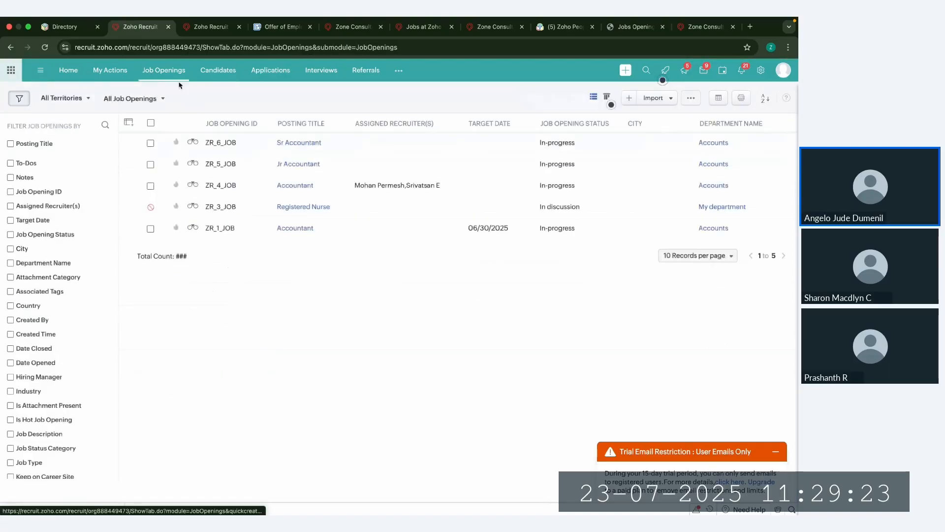
click(256, 144)
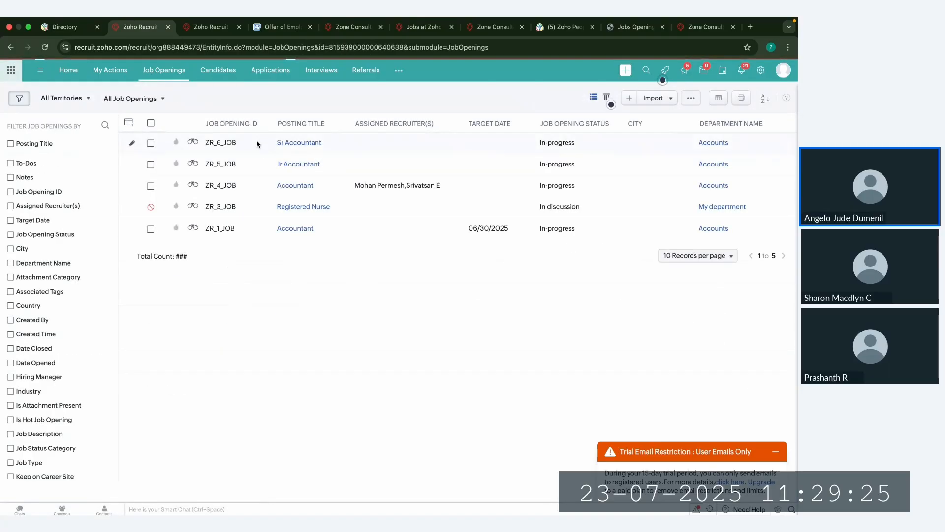
click(43, 172)
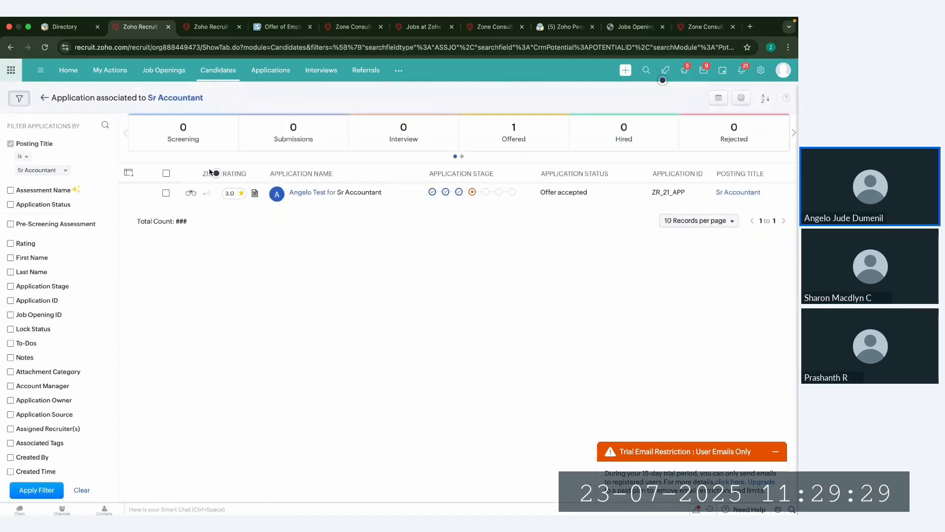
mouse_move(207, 196)
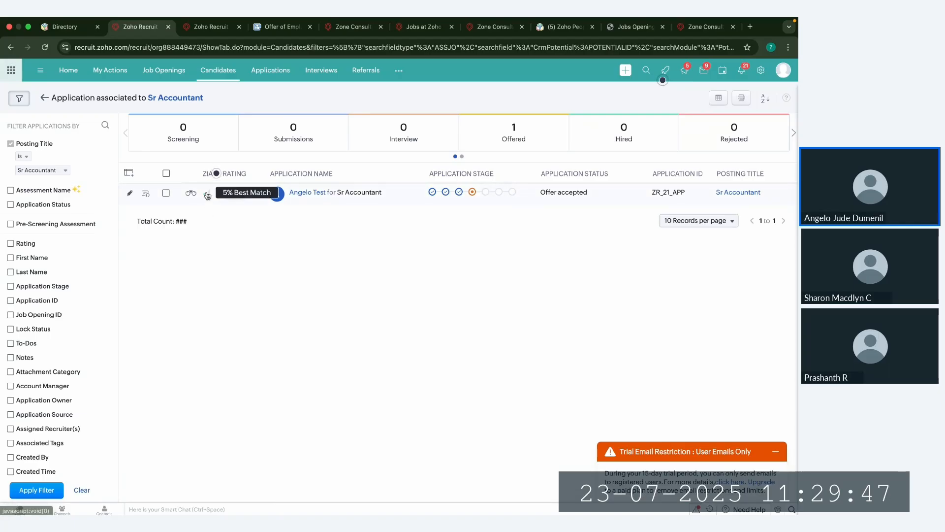
Step: Open the record of the candidate at the Offered stage and find matching job openings with their match scores
click(229, 75)
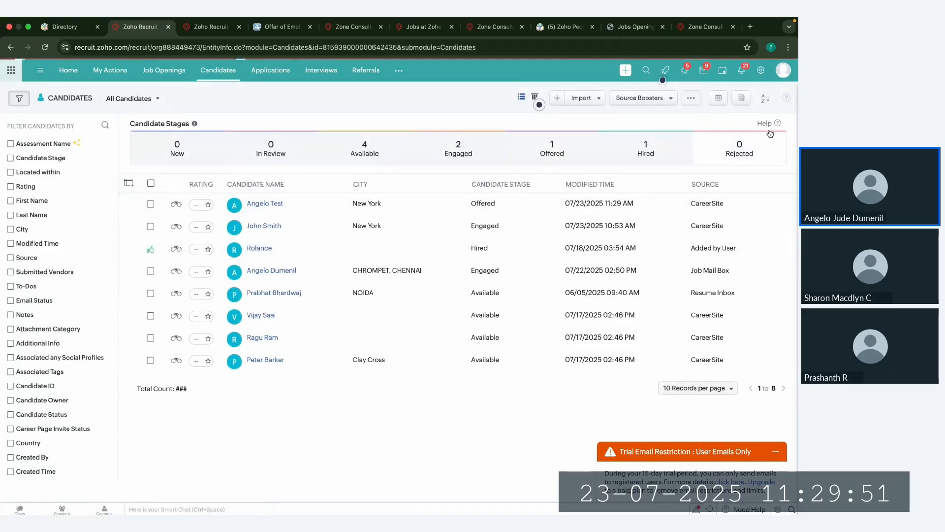
click(515, 199)
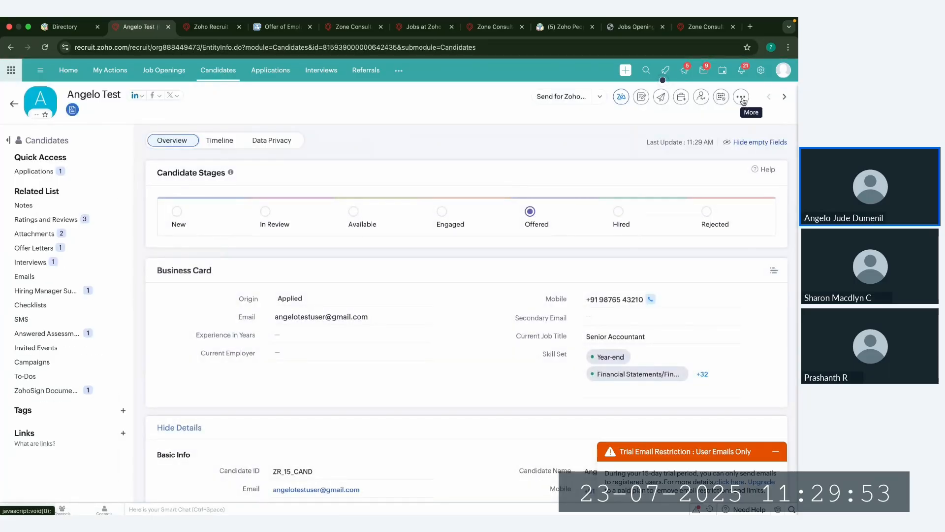
click(743, 99)
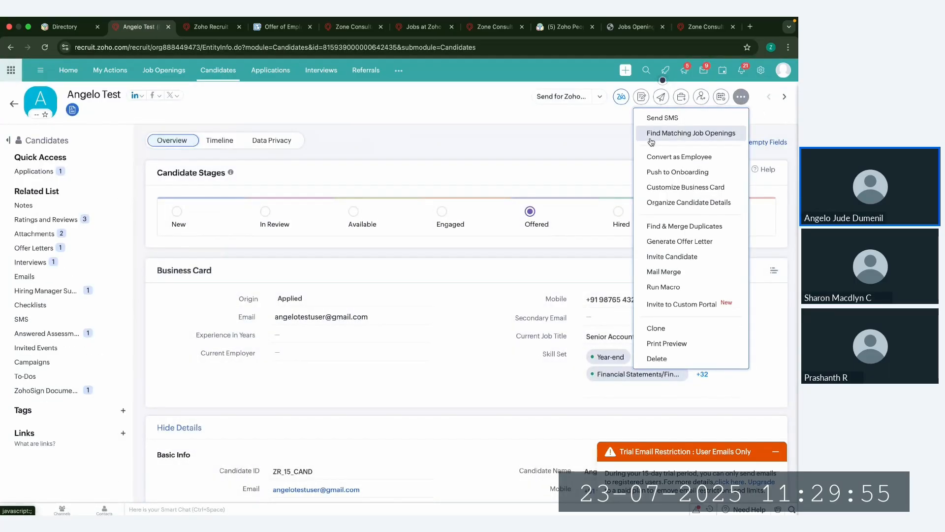
click(698, 138)
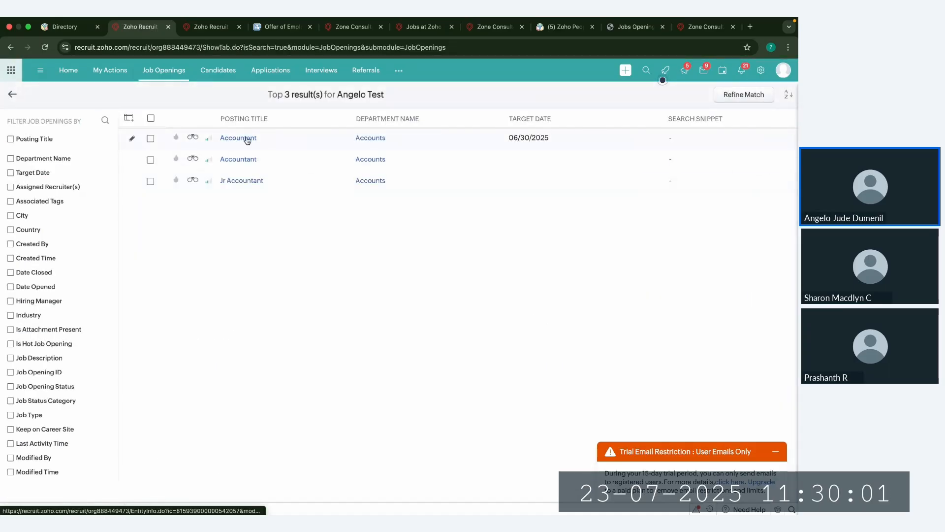
mouse_move(212, 140)
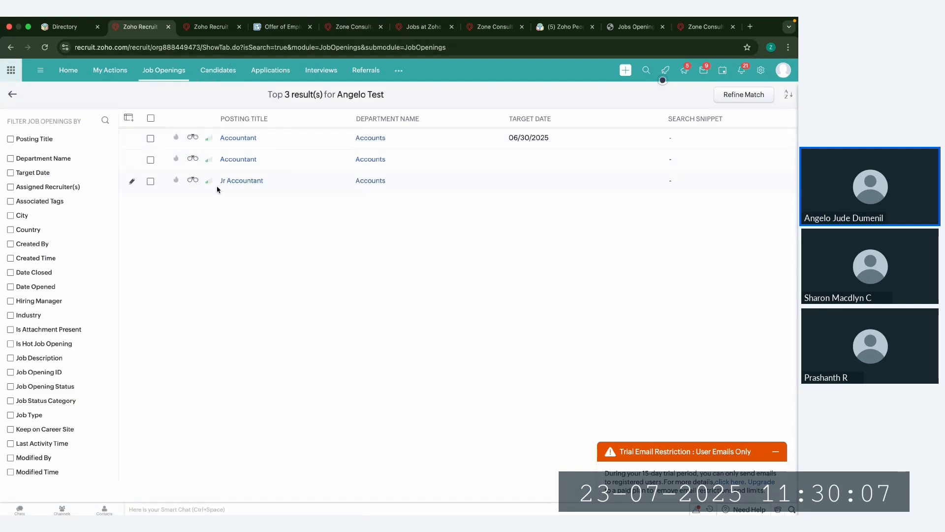
Step: Open the Sr Accountant job opening and review its sourcing summary, including application sources and job boards
click(179, 72)
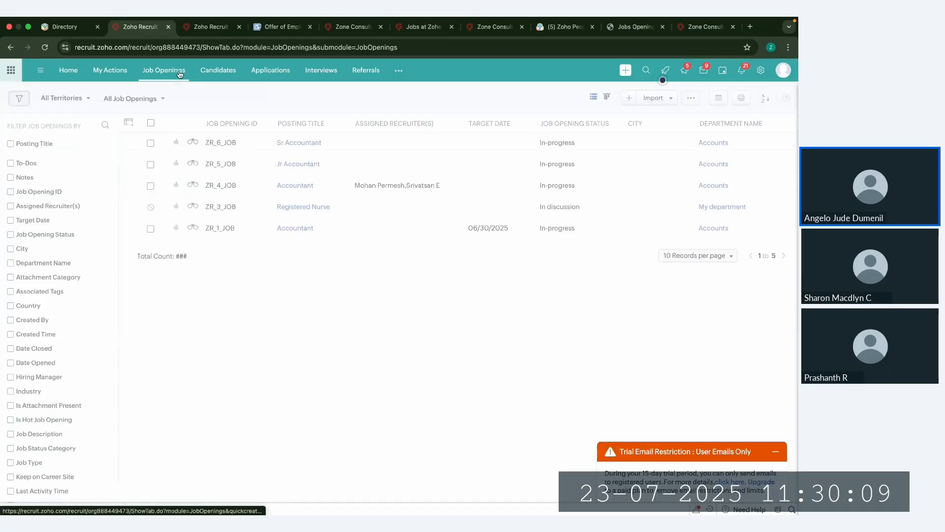
click(264, 144)
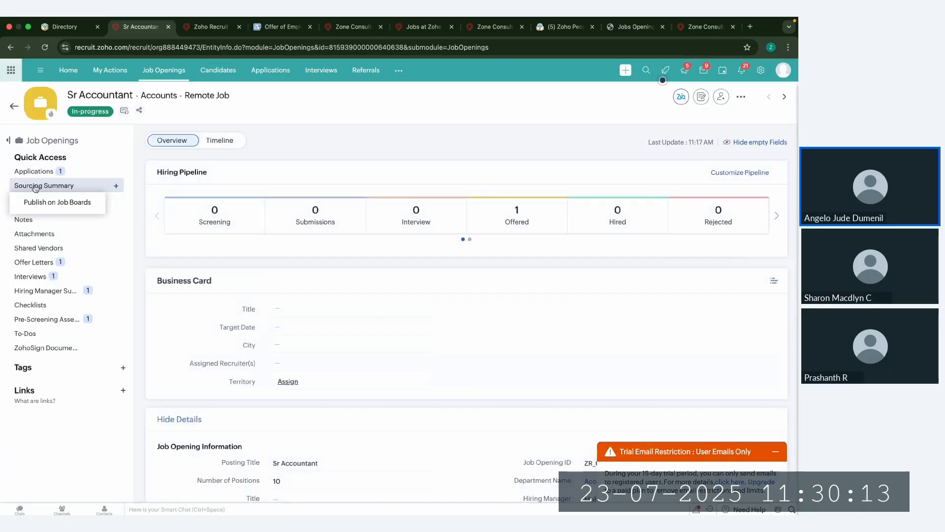
click(79, 187)
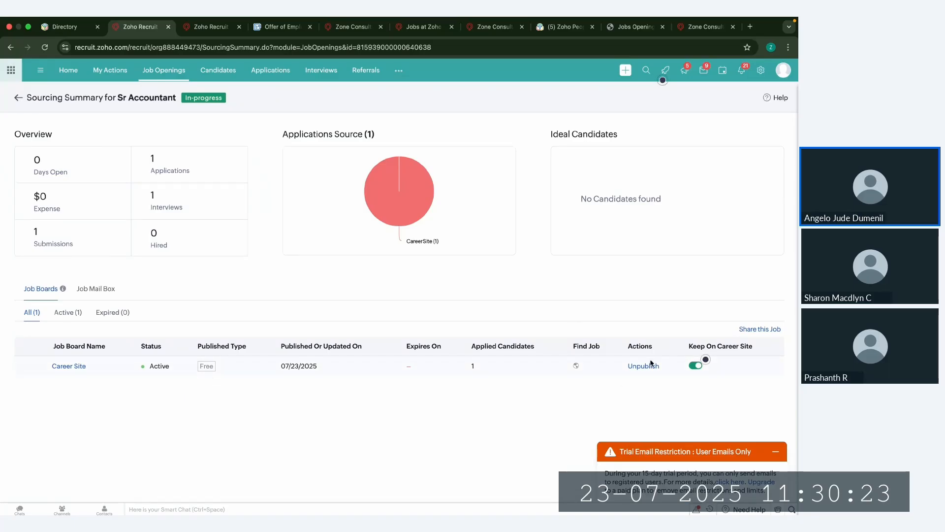
Step: Minimize the trial email restriction notice and view the Sr Accountant opening's job mail box details
click(777, 450)
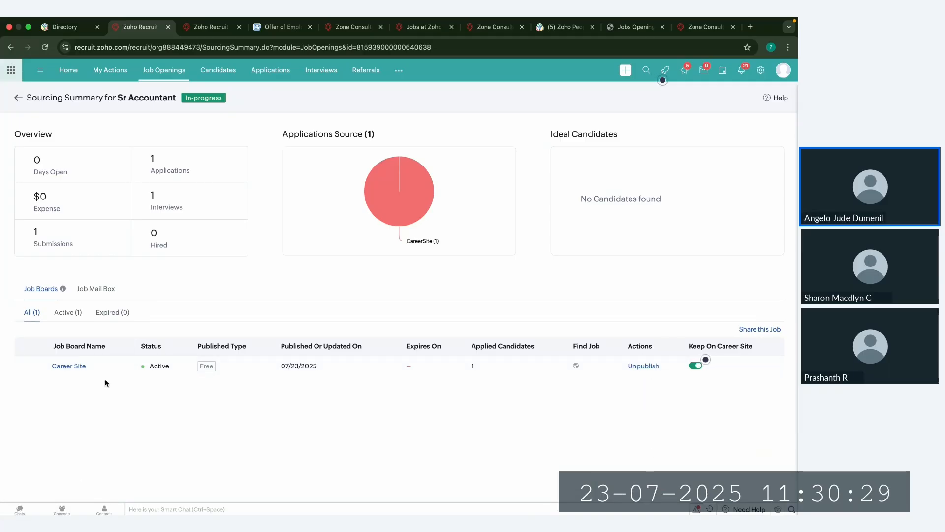
click(96, 289)
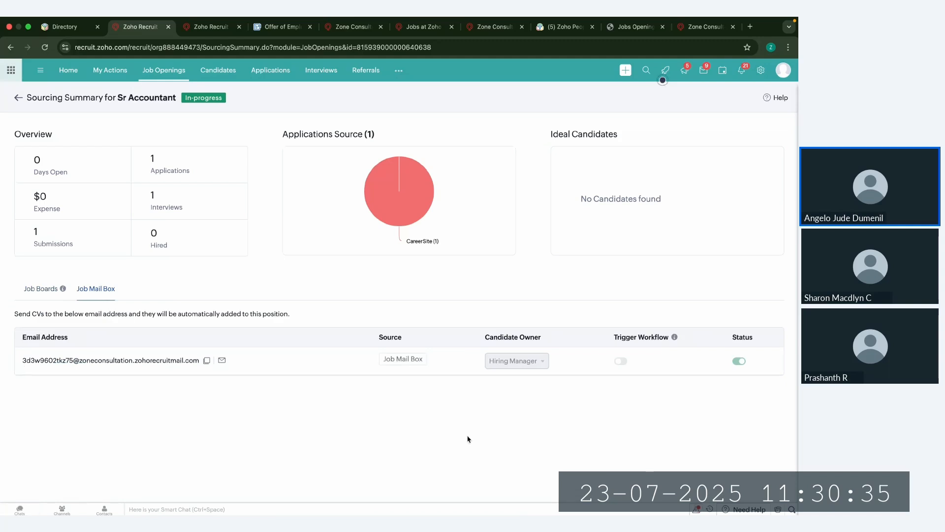
Step: Open the test application for Sr Accountant from the applications list and check its additional actions
click(261, 73)
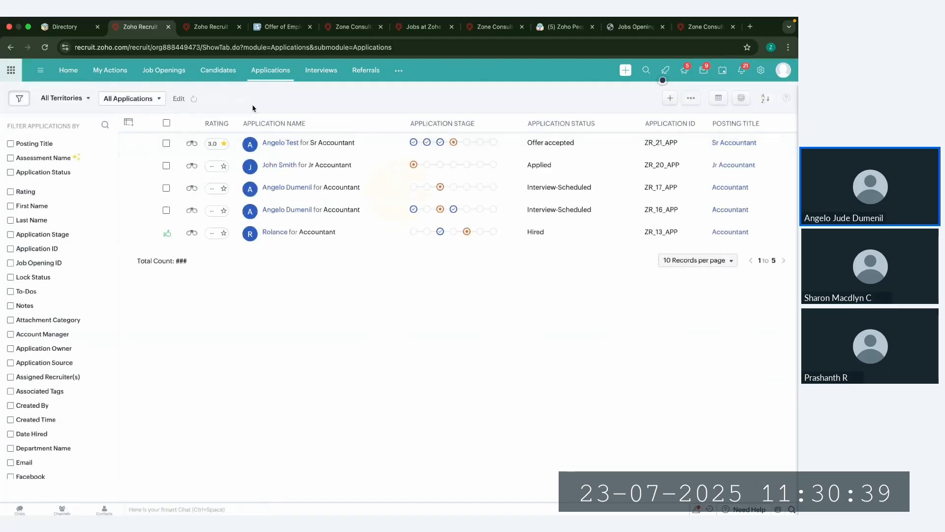
click(241, 151)
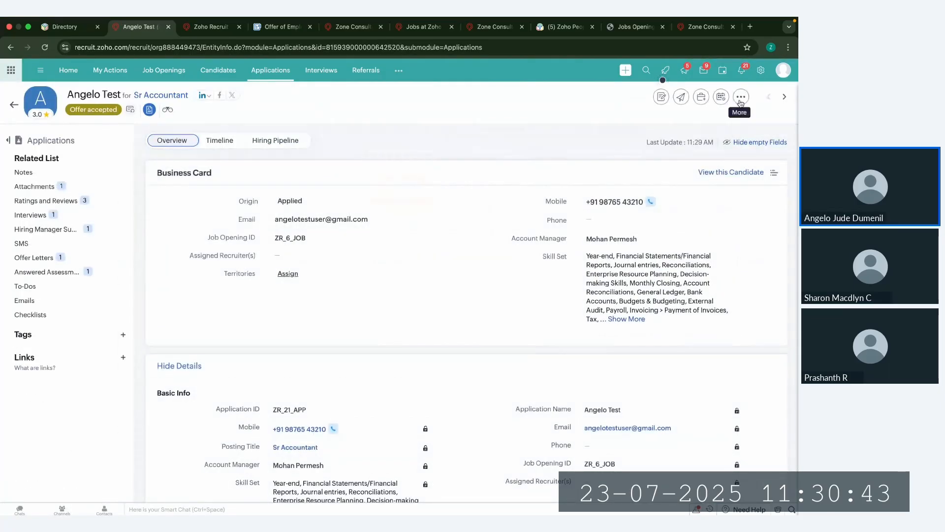
click(741, 97)
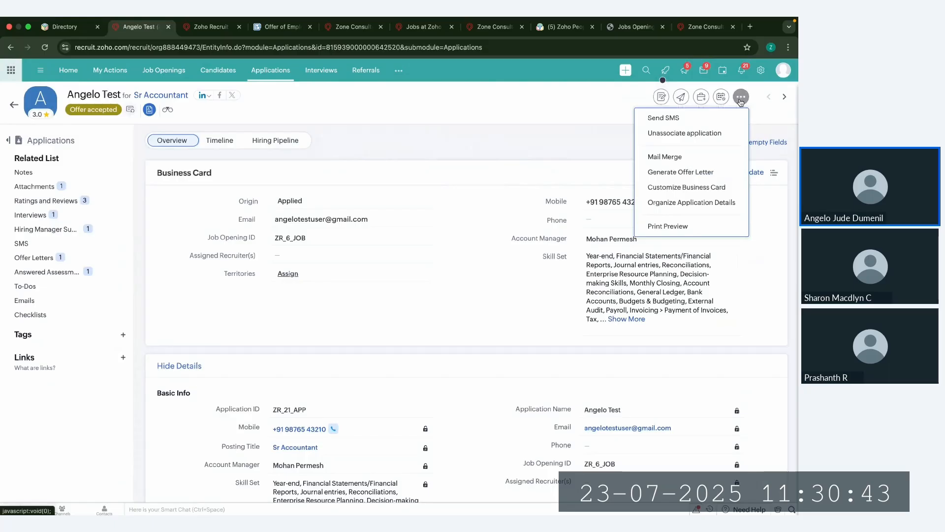
Step: Open the record of the candidate at the Offered stage and examine the Convert as Employee and Push to Onboarding options
click(220, 72)
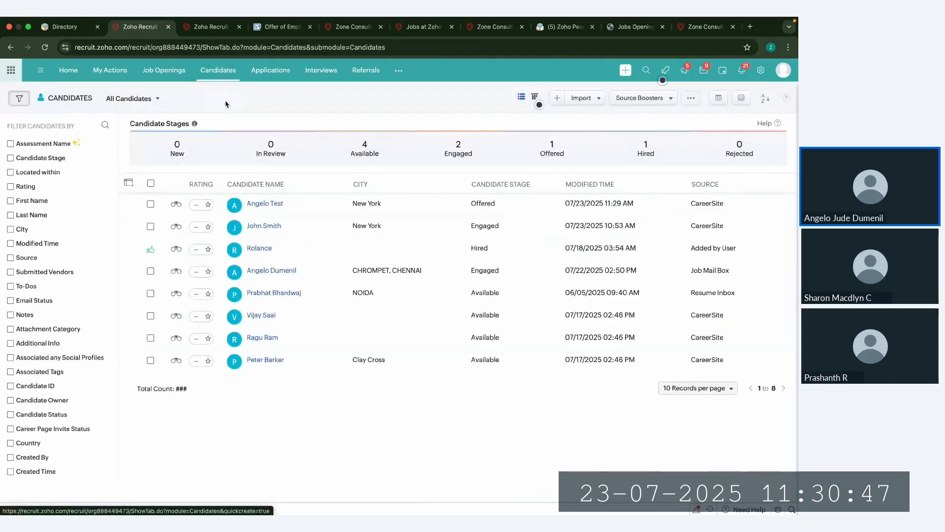
click(299, 203)
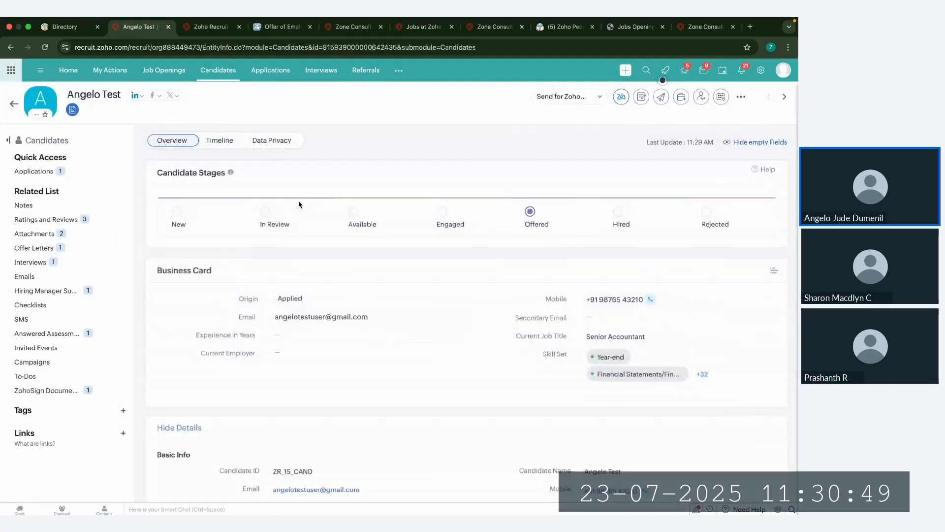
click(741, 97)
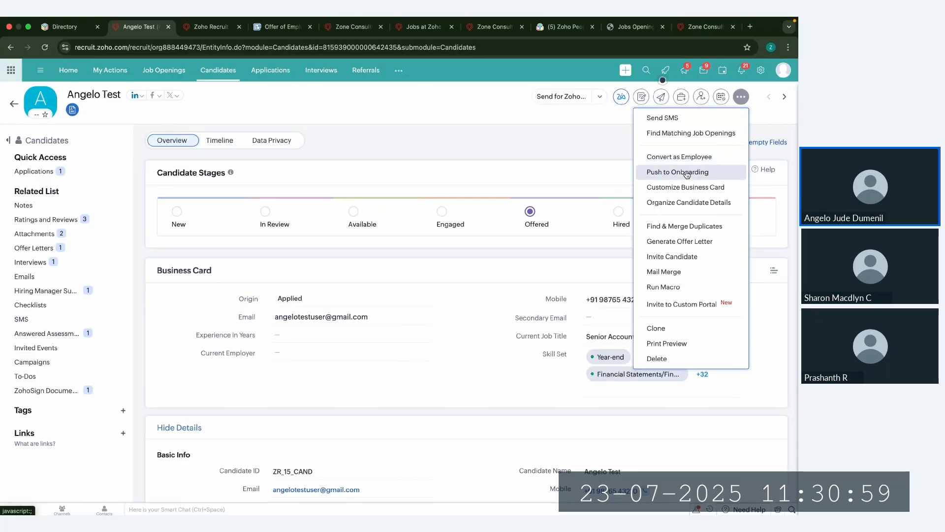
click(571, 129)
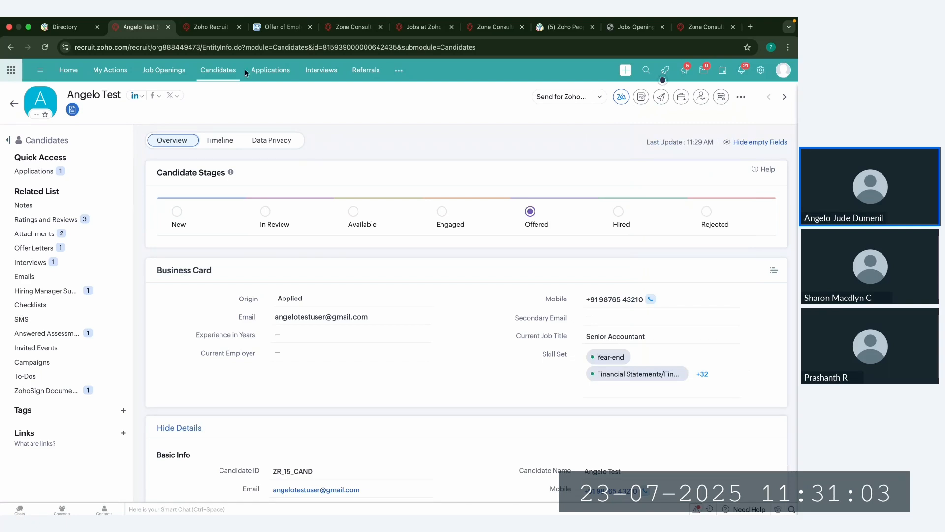
Step: Open the management settings of the Zoho People integration from the Zoho apps in Setup
click(206, 28)
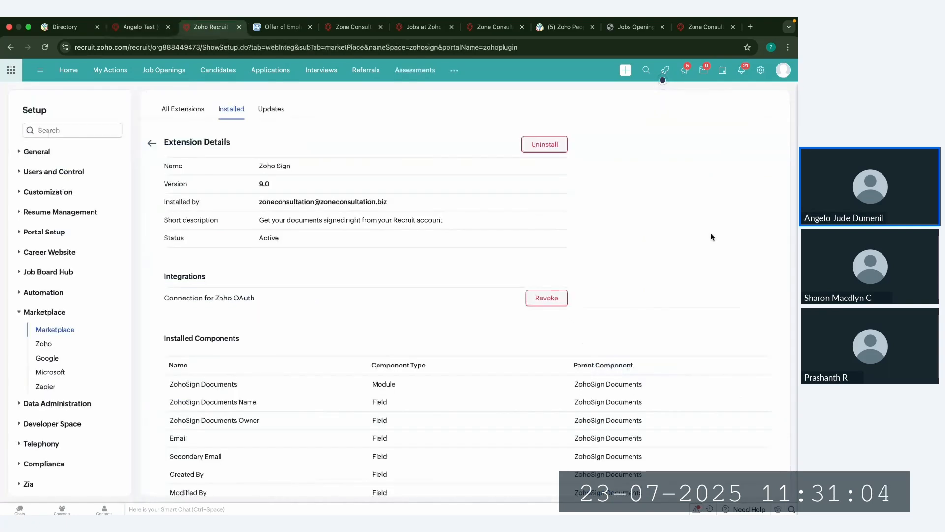
click(756, 69)
scroll(421, 378, down, 1)
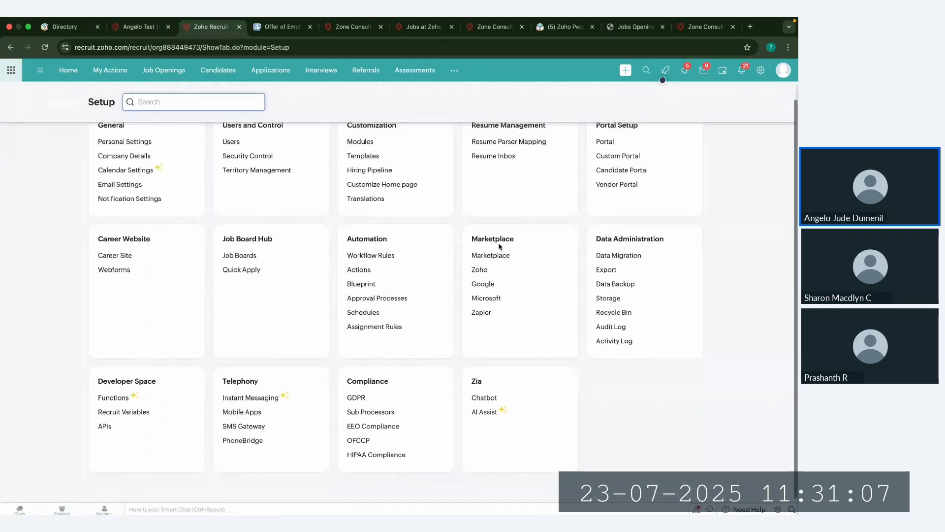
click(478, 271)
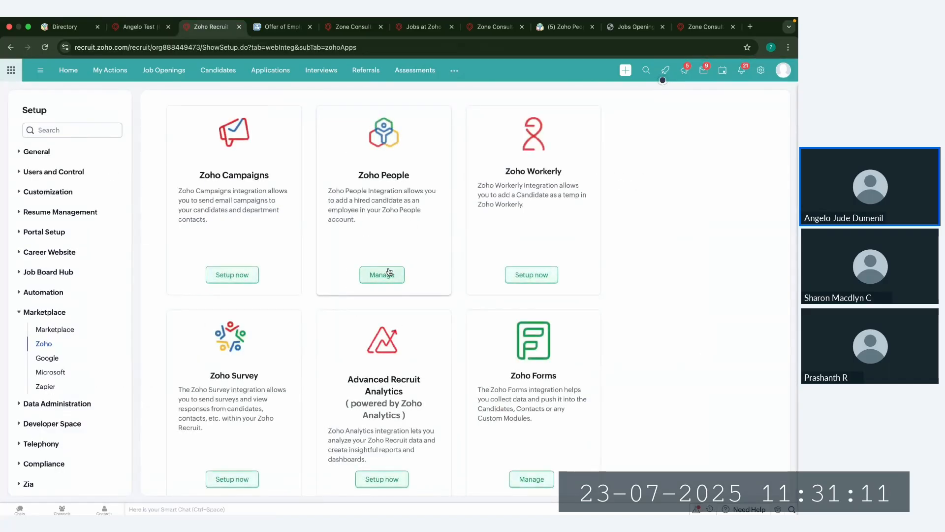
click(391, 274)
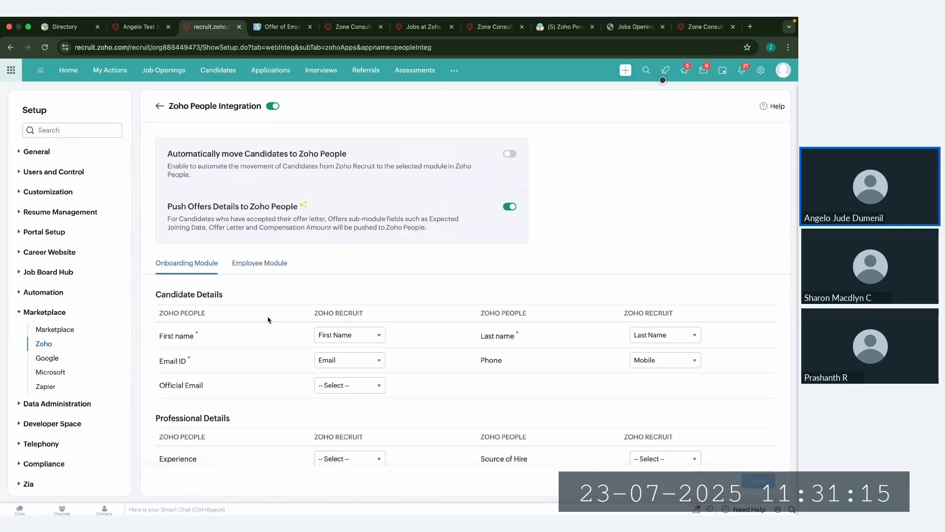
Step: Review the Onboarding Module's field mapping between Zoho People and Zoho Recruit
scroll(268, 320, down, 1)
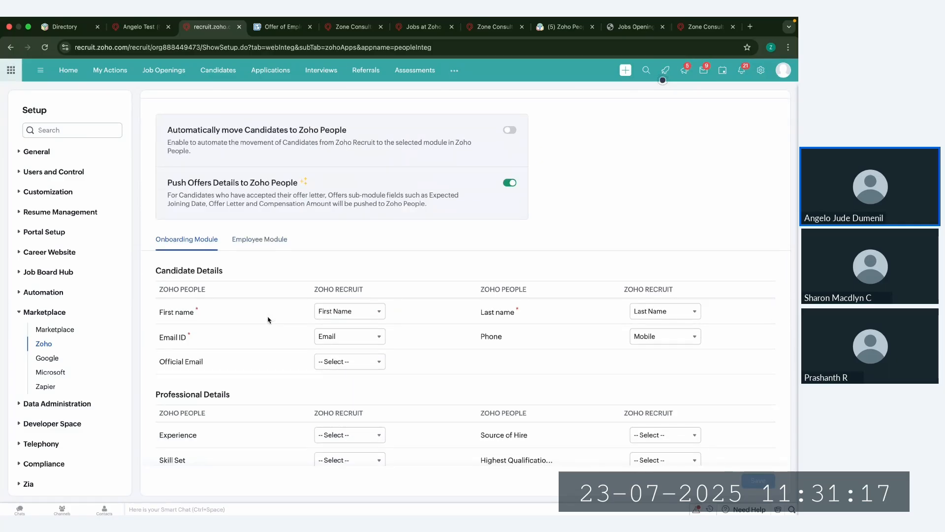
scroll(269, 317, down, 2)
drag(156, 254, 224, 255)
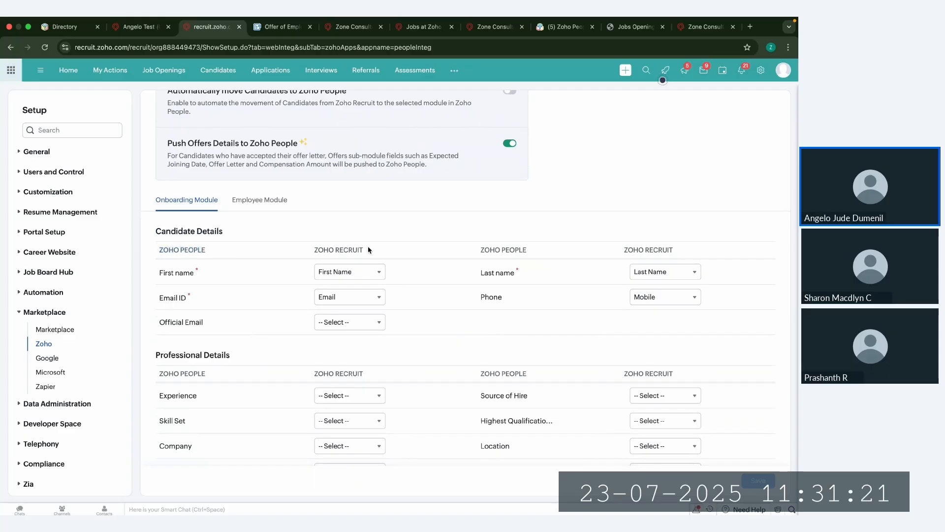
scroll(353, 323, down, 1)
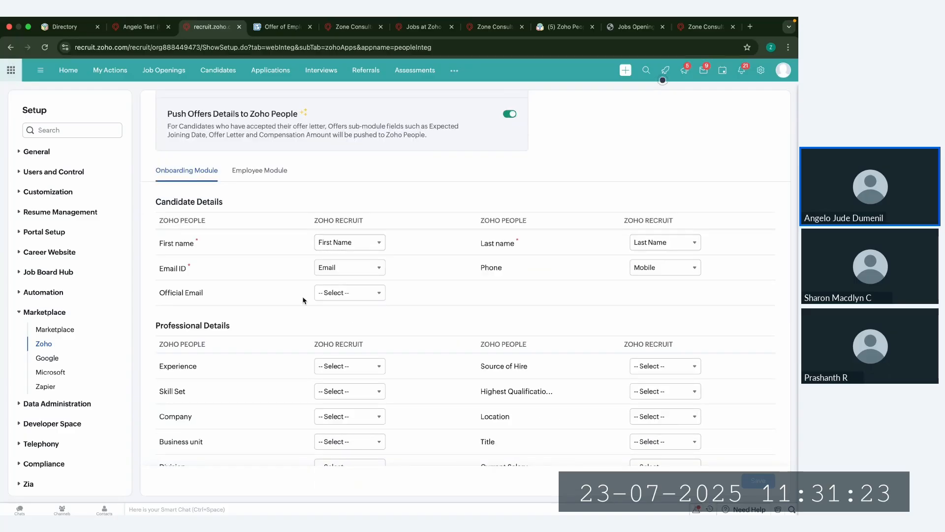
scroll(287, 298, up, 1)
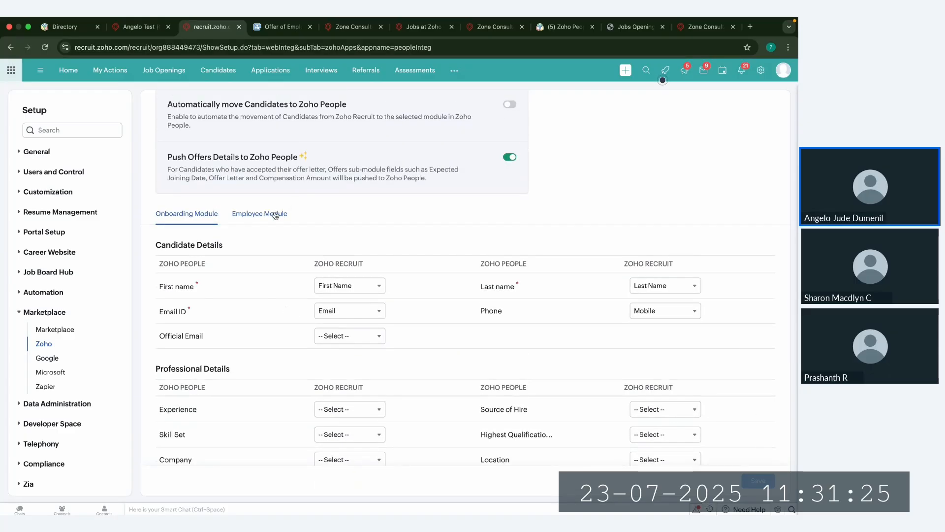
Step: Show the Employee Module's field mapping and examine how Employee ID is mapped
click(275, 214)
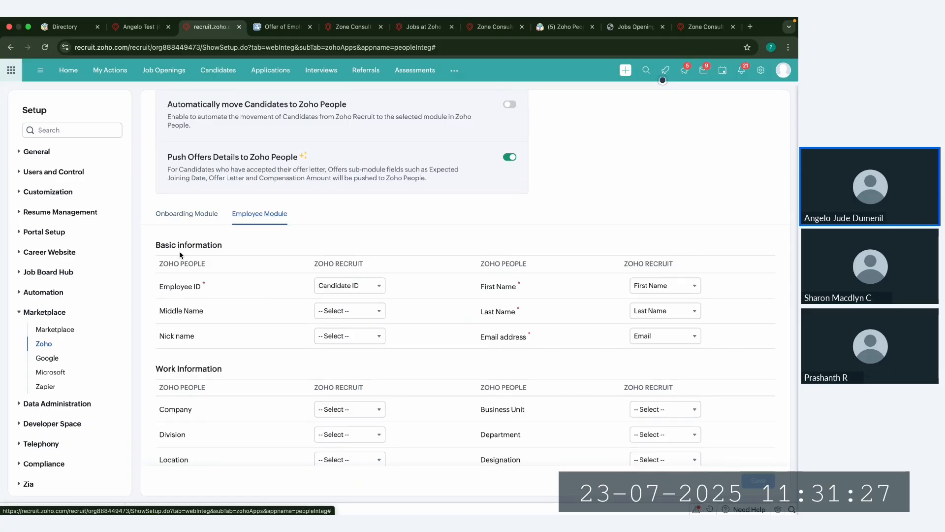
drag(159, 287, 227, 292)
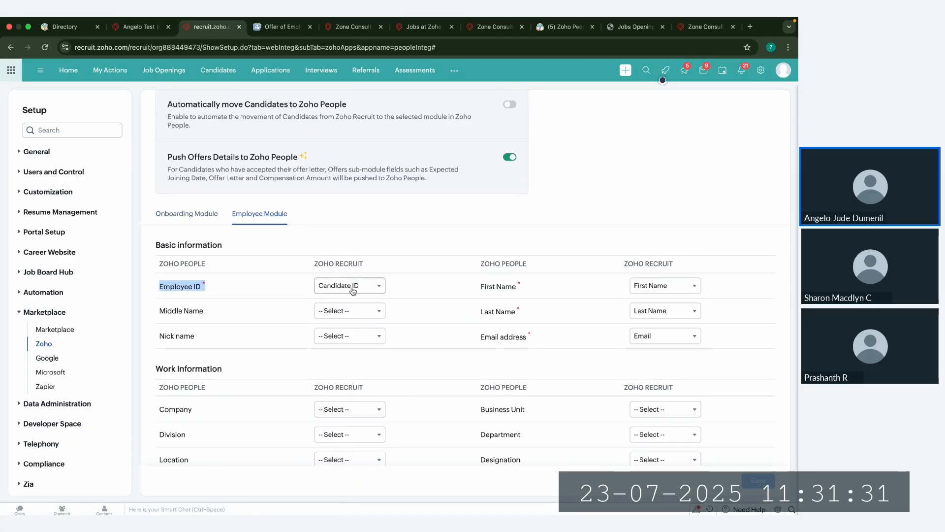
scroll(407, 239, up, 1)
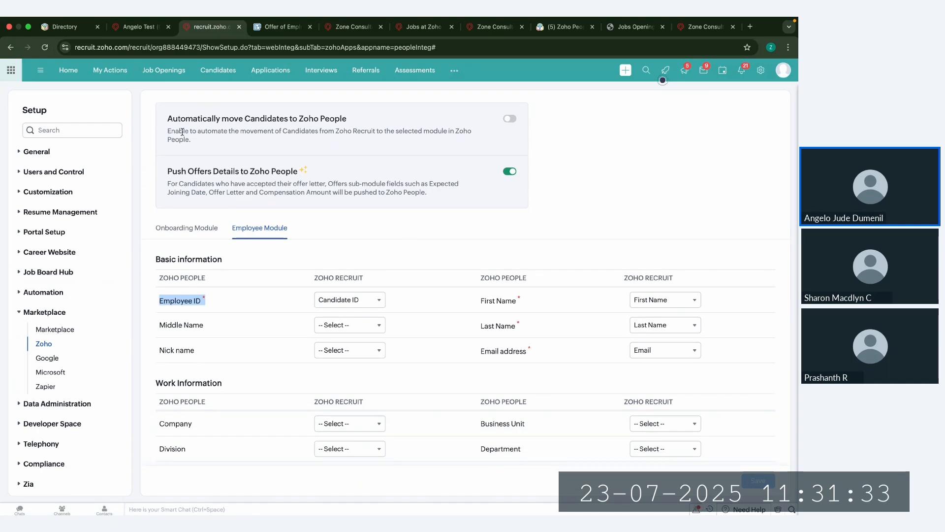
Step: Turn on automatic moving of candidates to Zoho People, check the selectable trigger statuses, and choose Convert as Employee as the action
drag(159, 119, 324, 120)
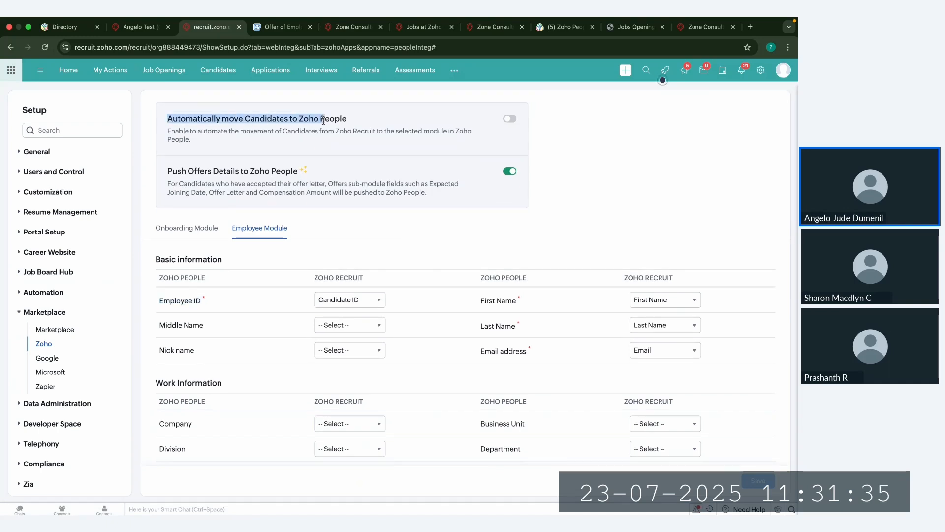
click(510, 119)
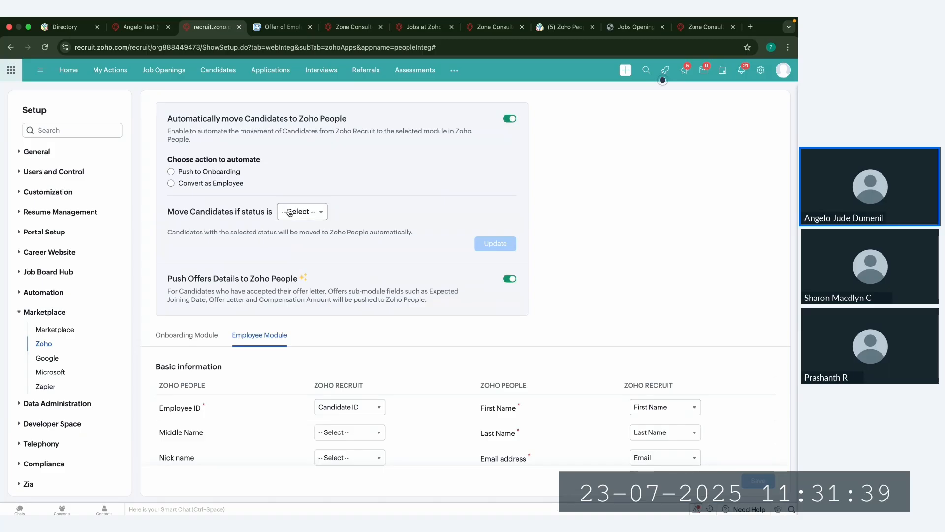
click(309, 216)
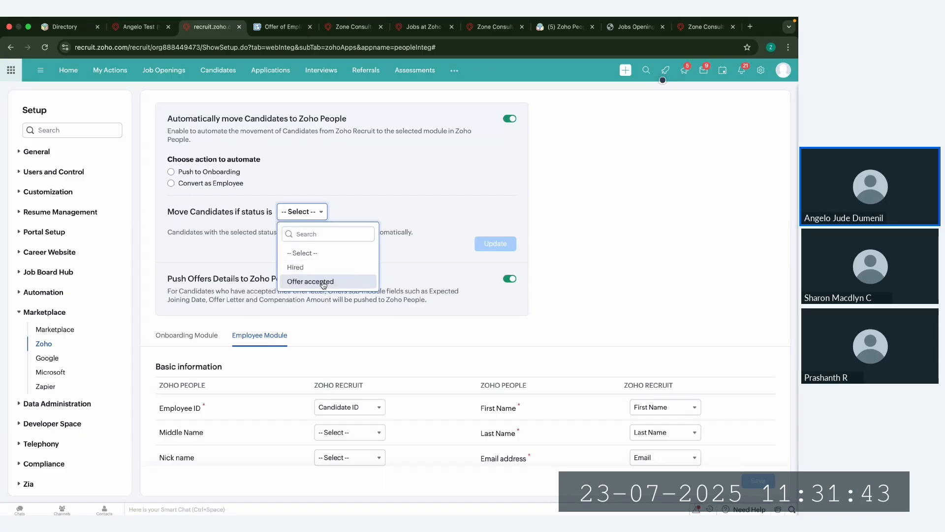
click(252, 265)
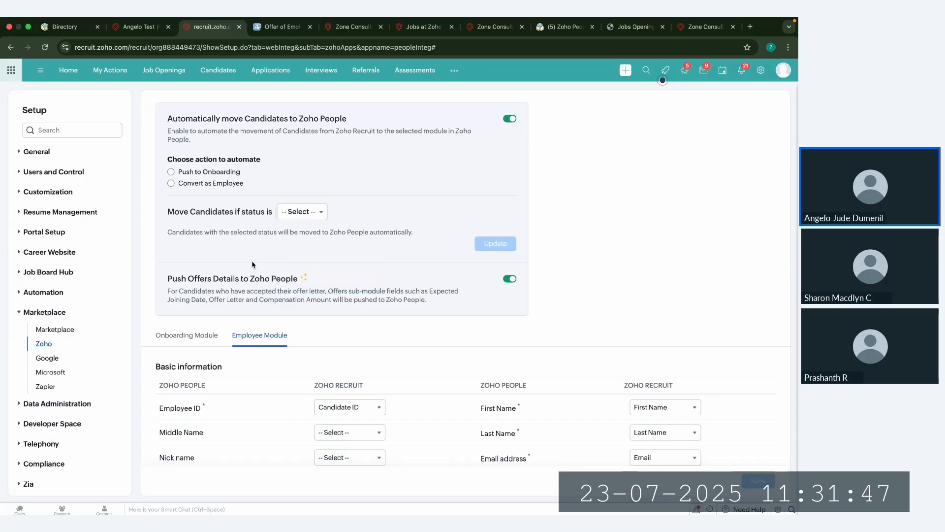
click(171, 173)
click(170, 184)
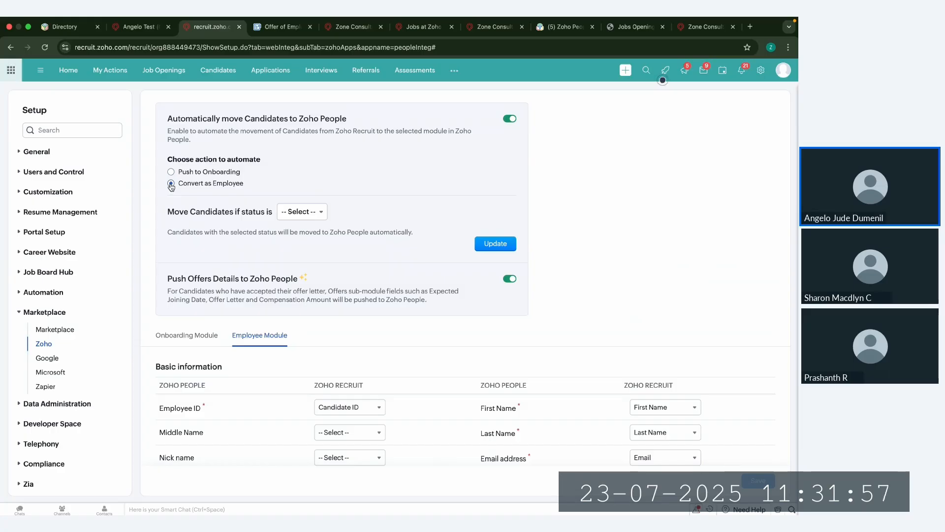
Step: Review the Push Offers Details option and the Employee Module's full field mapping, including the fields selectable for Middle Name
drag(165, 280, 297, 278)
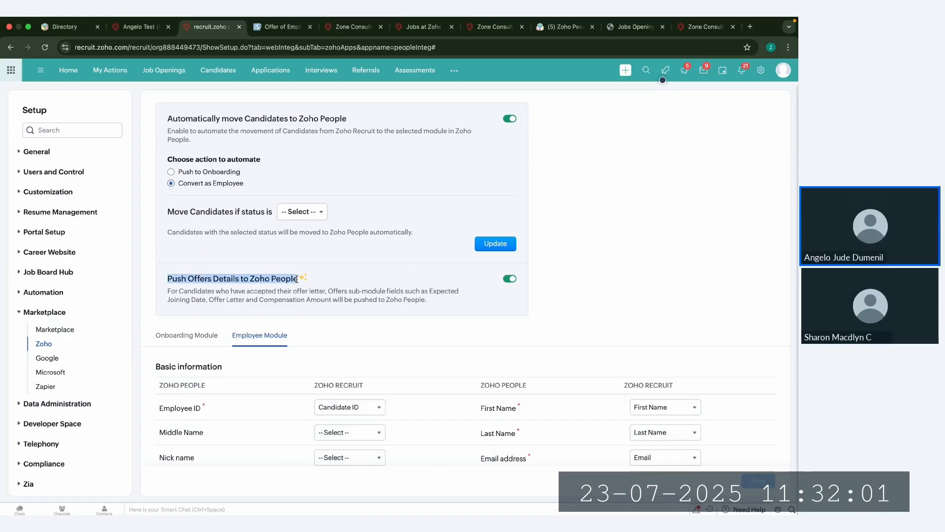
click(330, 283)
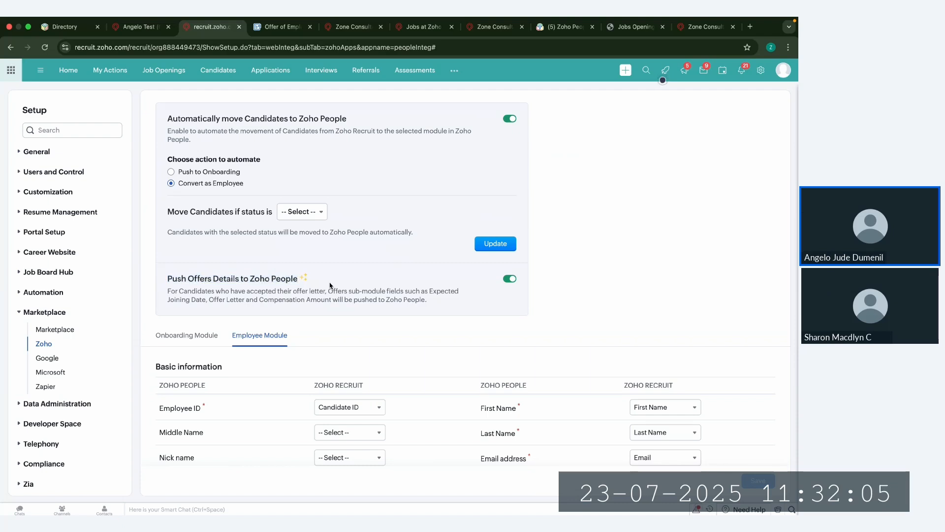
scroll(330, 286, down, 7)
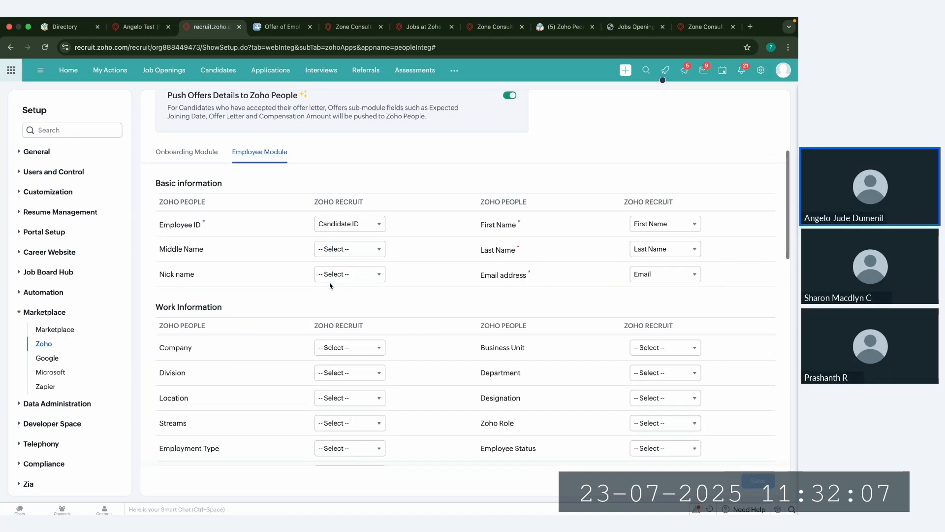
scroll(347, 327, down, 9)
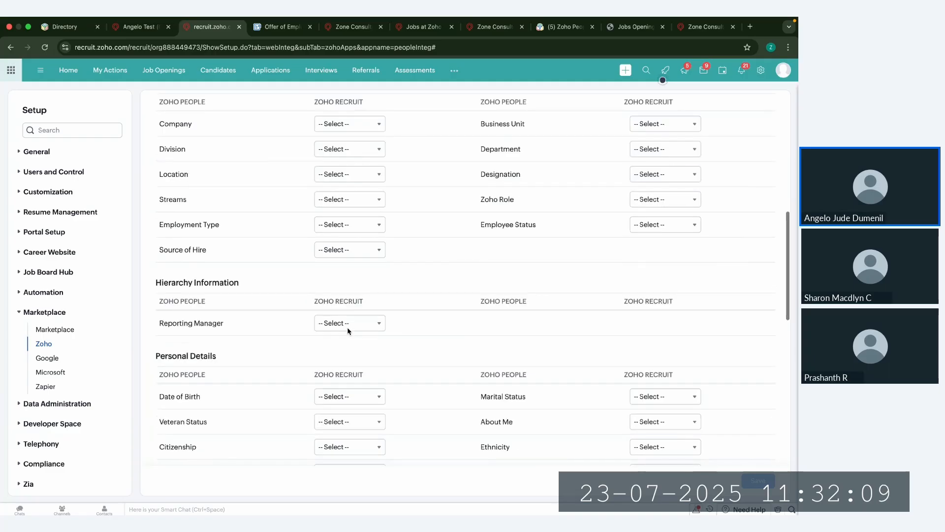
scroll(347, 327, down, 5)
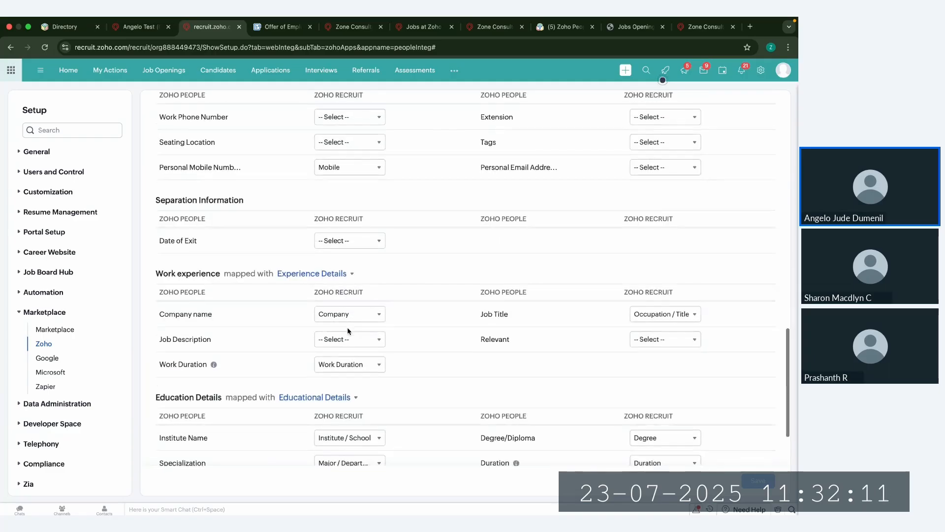
scroll(347, 329, up, 7)
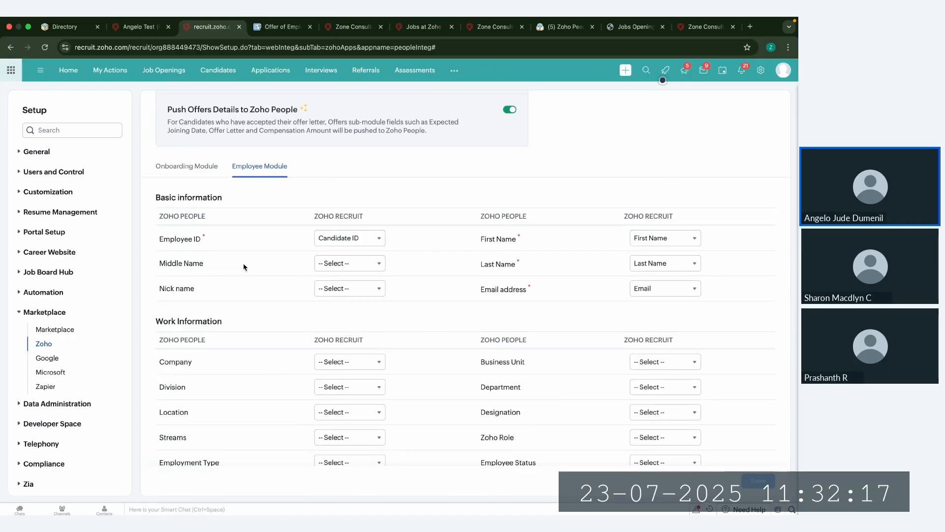
click(363, 266)
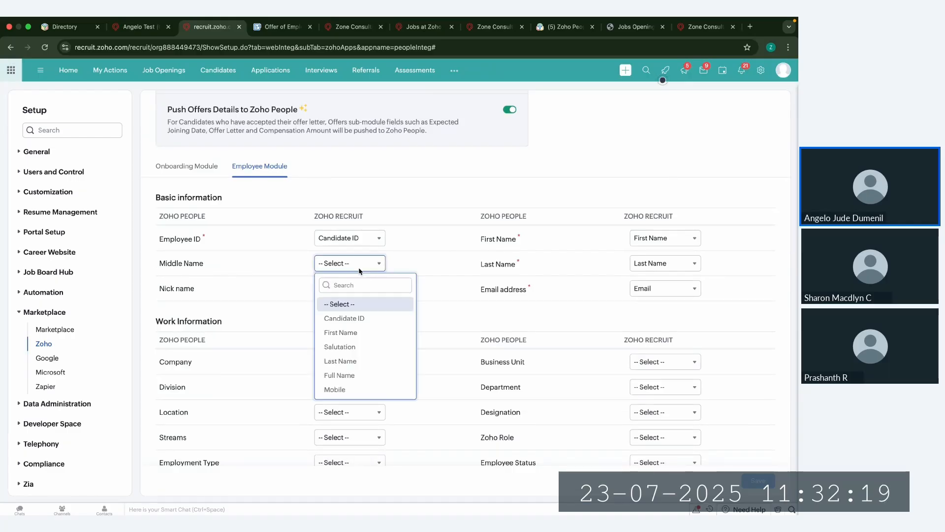
click(379, 219)
scroll(350, 274, up, 5)
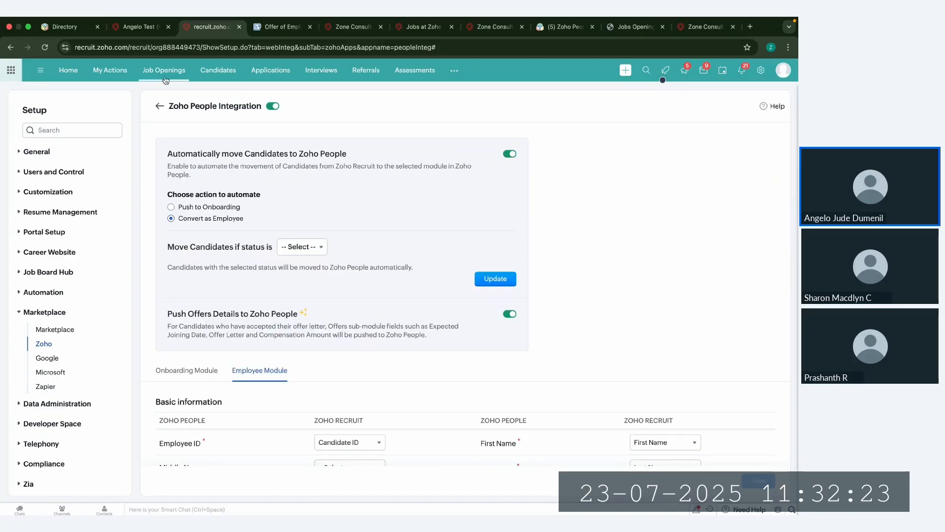
Step: Push the offered candidate to onboarding for the Sr Accountant opening with status Forward-to-Onboarding, locking the record after conversion
click(143, 27)
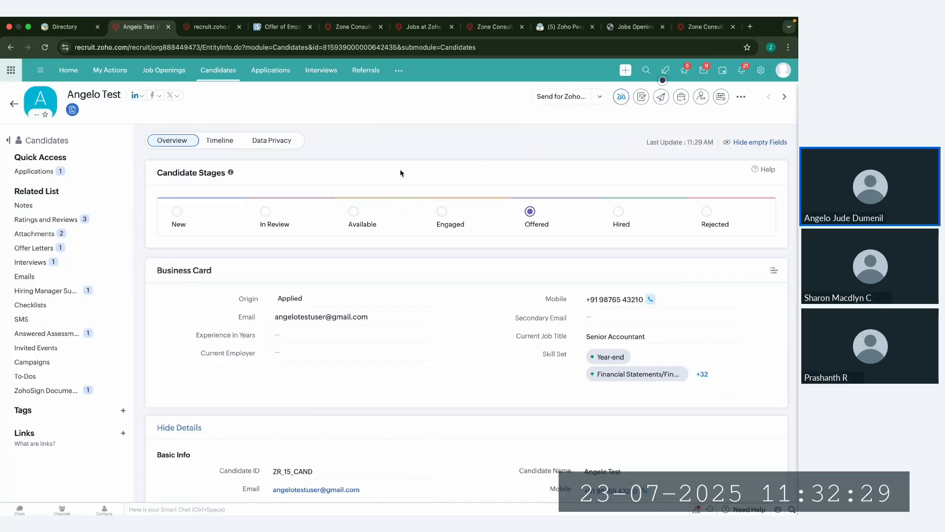
click(741, 97)
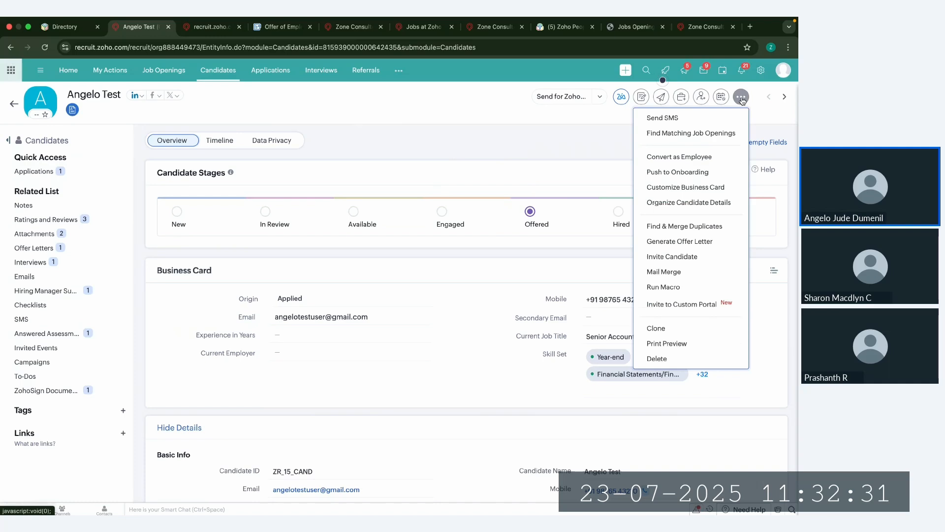
click(707, 170)
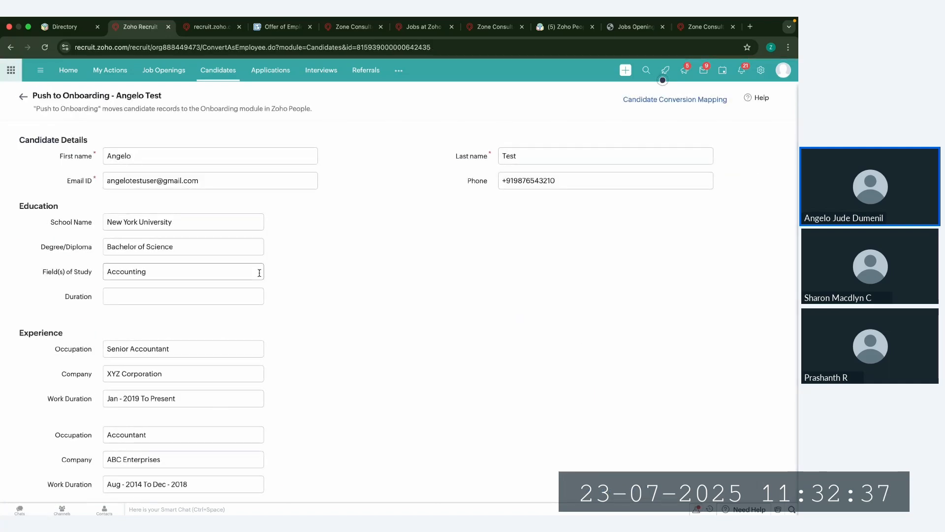
scroll(264, 323, down, 7)
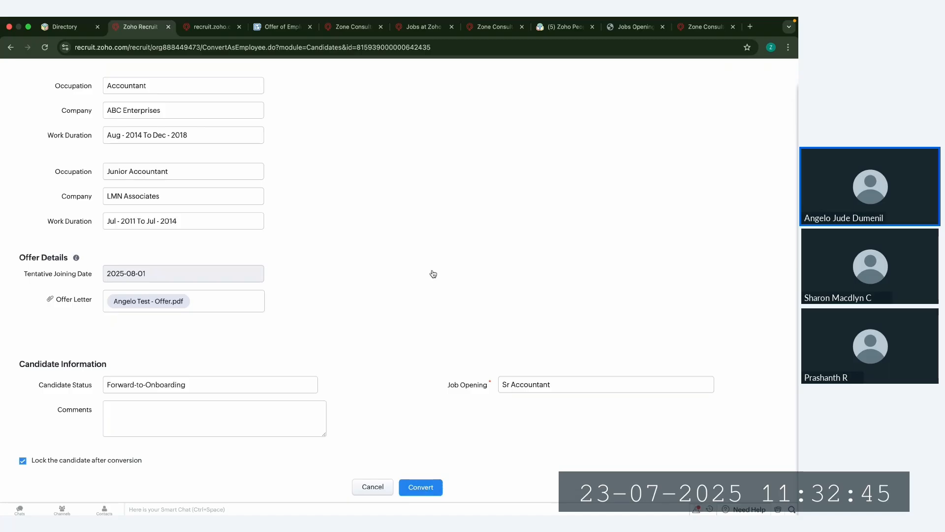
click(422, 490)
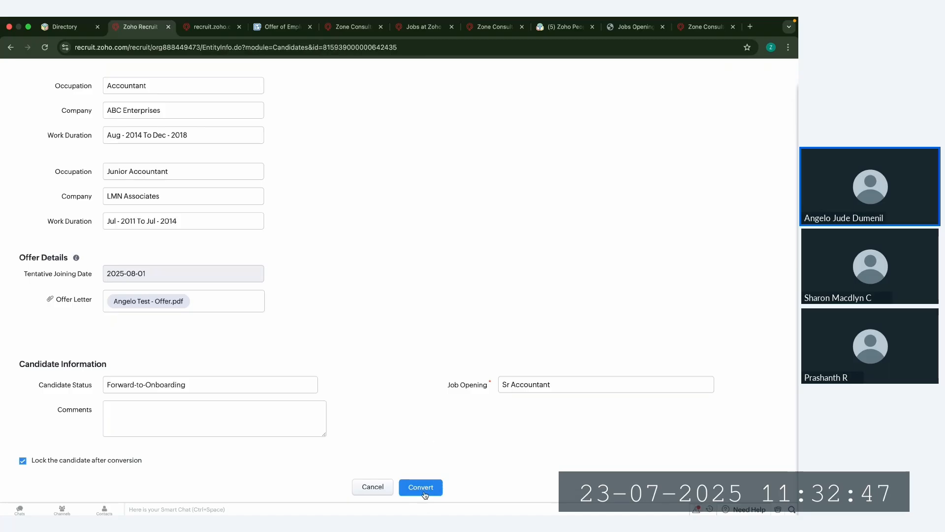
click(398, 139)
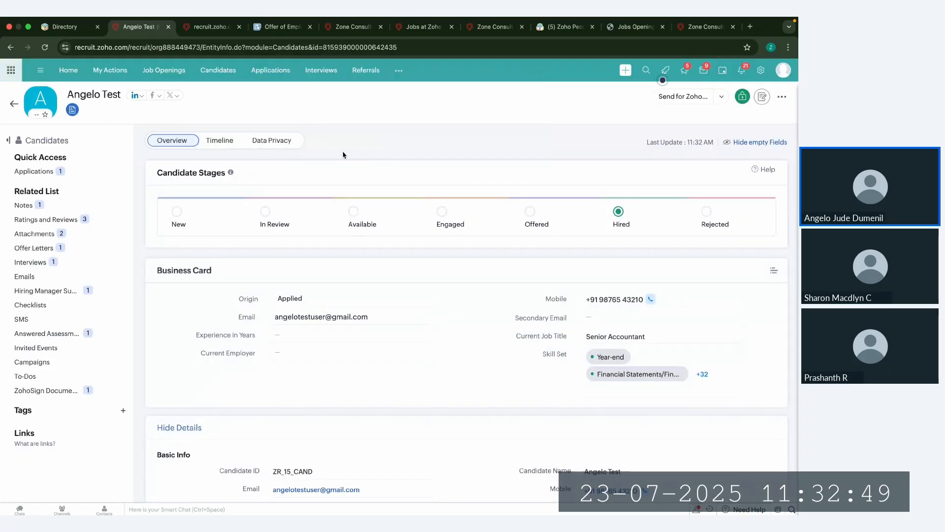
Step: Switch to Zoho People, list all candidates in the Onboarding operations, and trigger onboarding for the newly transferred candidate
click(559, 26)
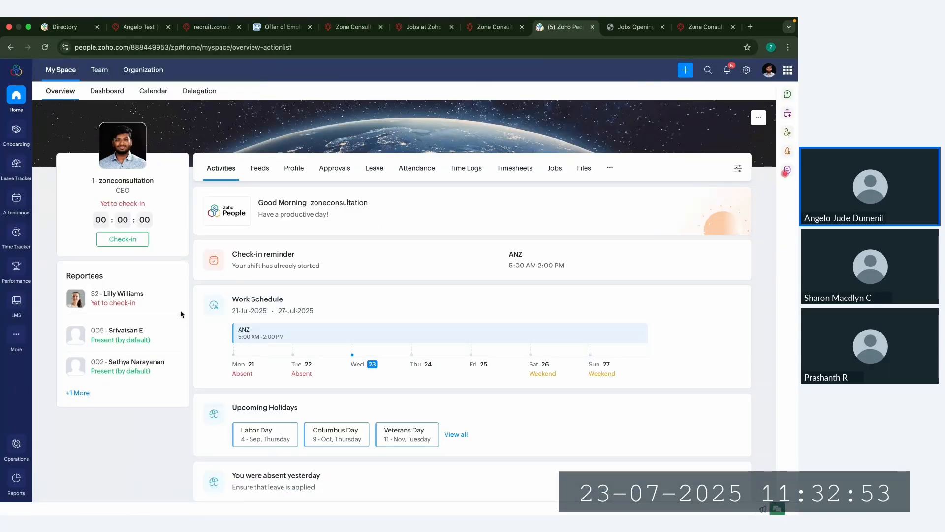
click(17, 446)
click(112, 188)
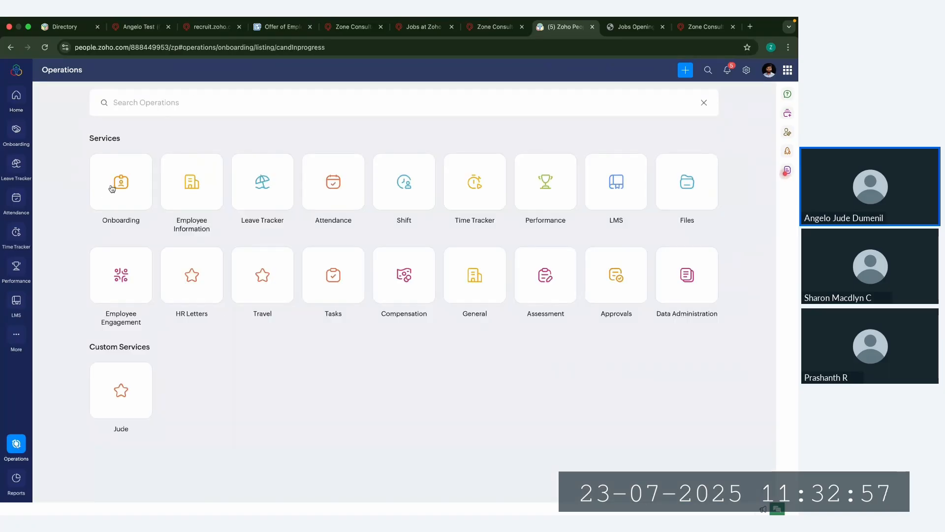
click(101, 192)
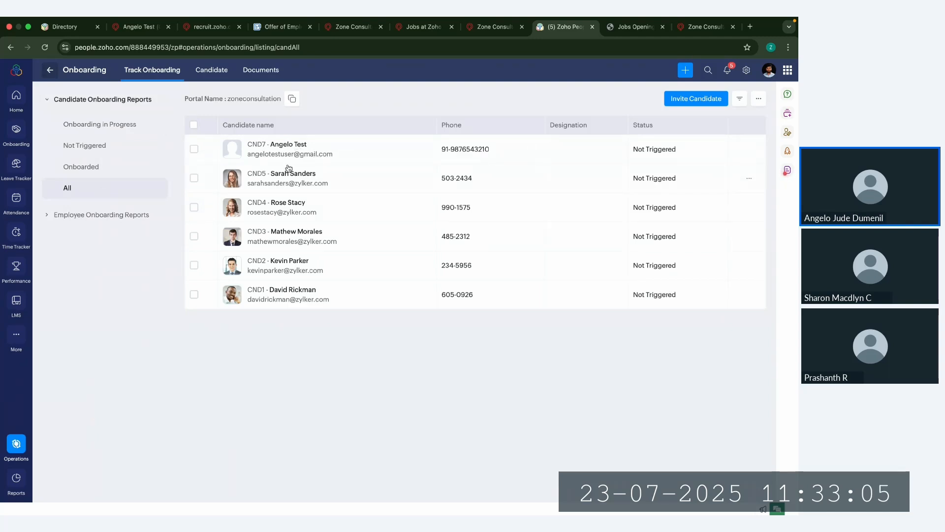
click(194, 149)
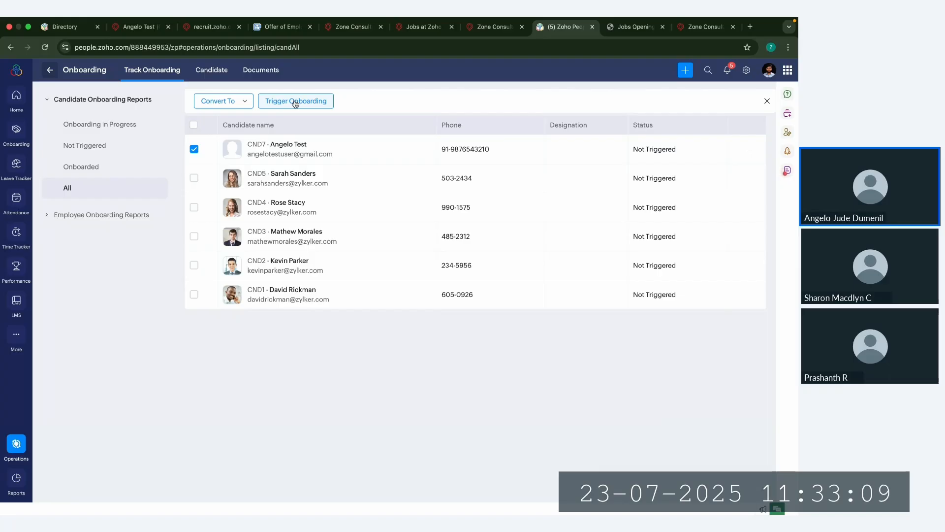
click(295, 102)
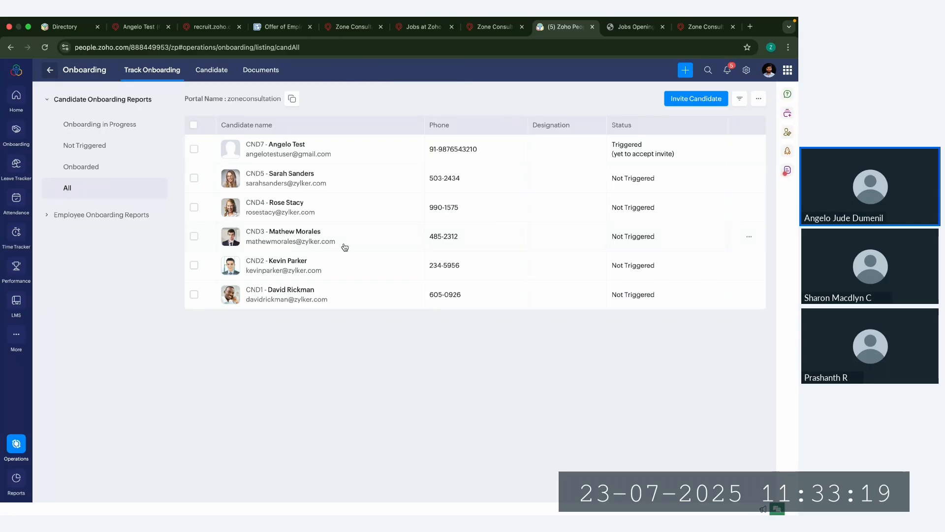
Step: Switch to the candidate's Gmail inbox, open the Candidate Onboarding Process welcome email, and follow its account setup link
key(ctrl+Right)
click(136, 102)
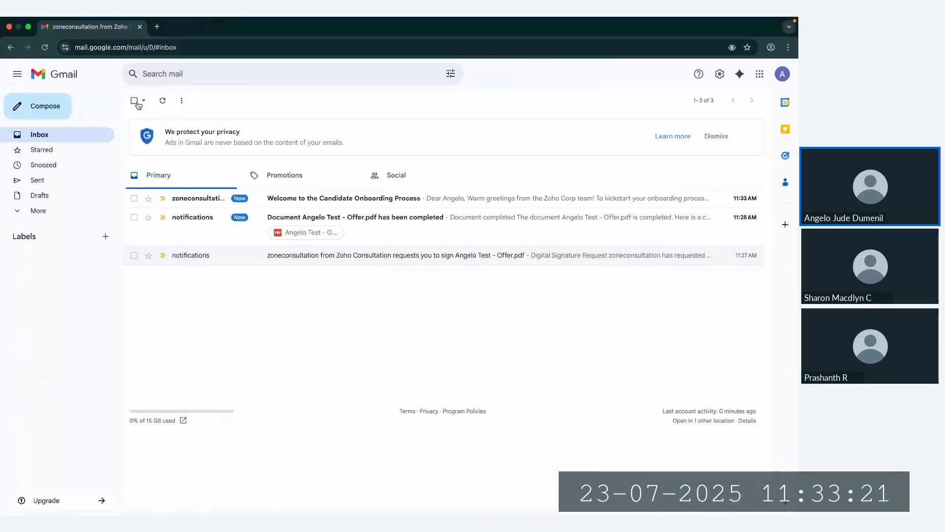
click(209, 201)
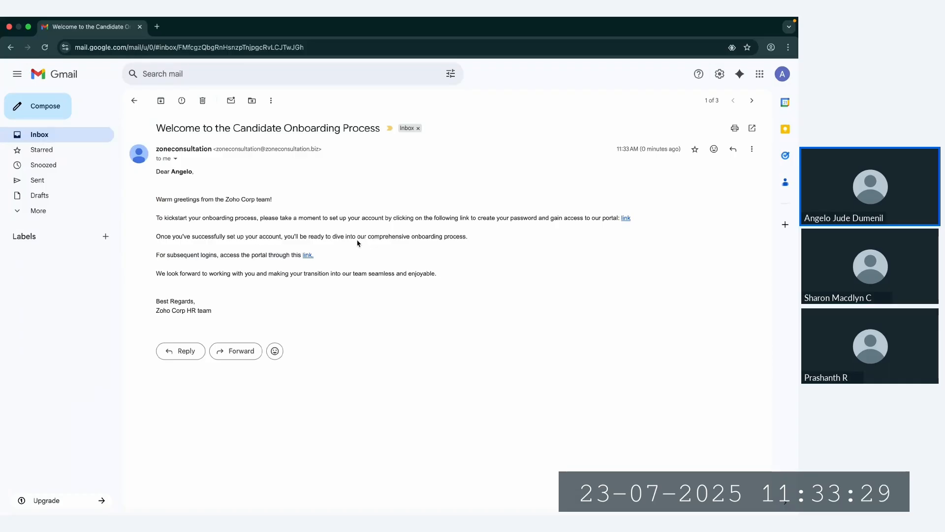
click(626, 219)
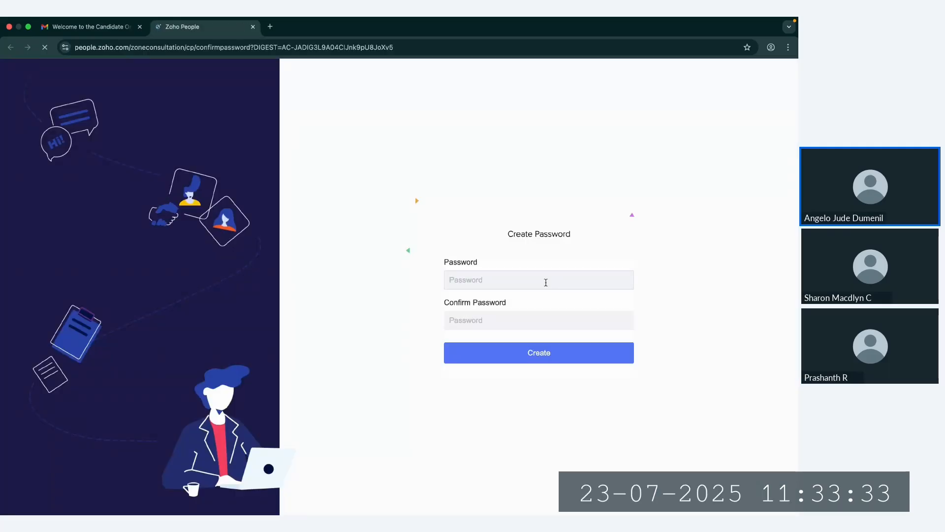
Step: Create the candidate portal account by entering and confirming a new password
click(532, 278)
text(•••)
key(BackSpace)
key(BackSpace)
key(BackSpace)
key(BackSpace)
text(••••••)
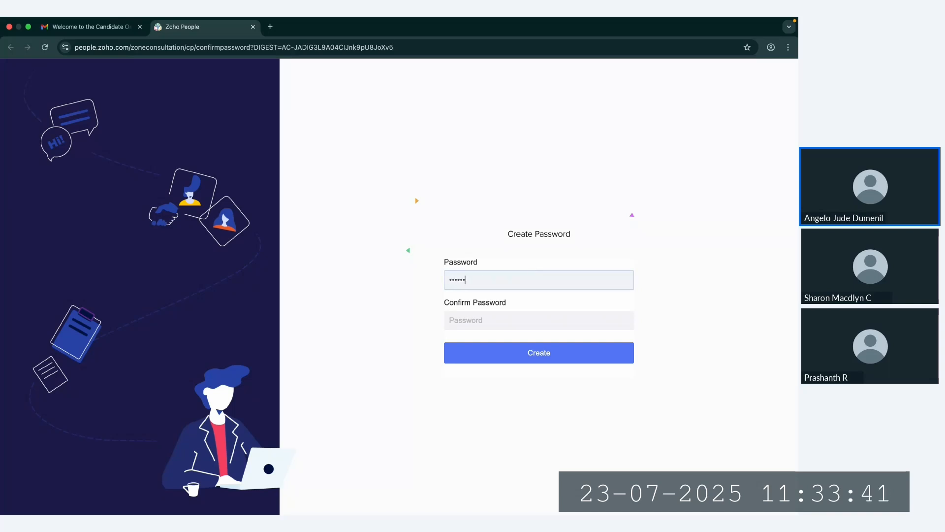
text(•••)
click(544, 322)
text(•••)
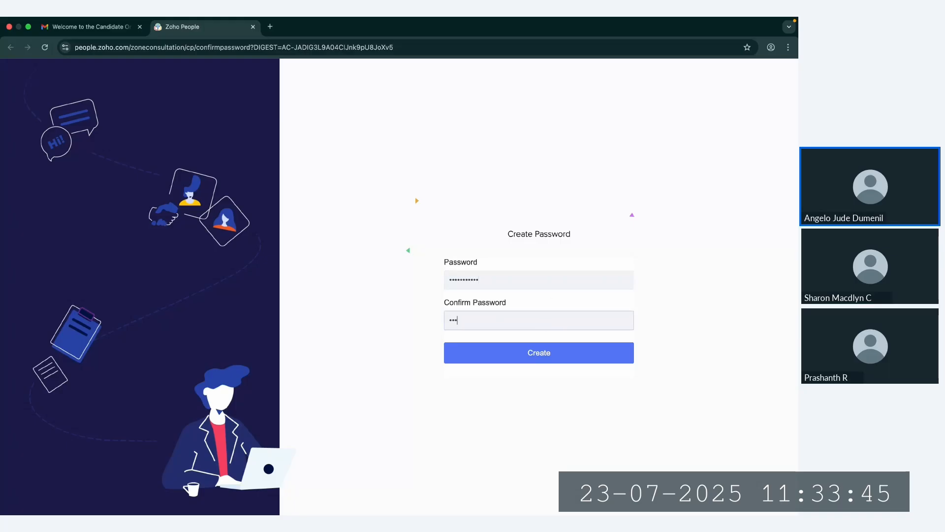
text(•••••••)
click(610, 358)
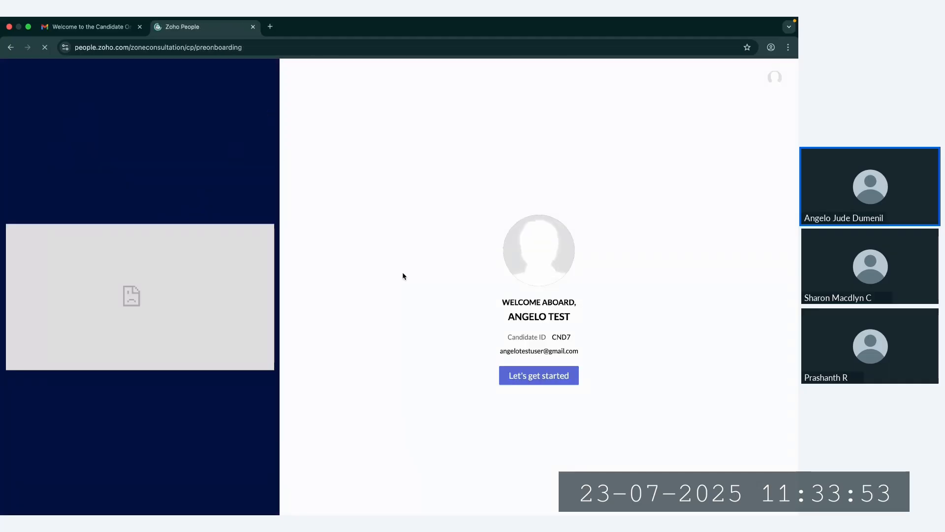
Step: Start the candidate onboarding process, review the Profile form's prefilled details, and submit it without changes
click(530, 374)
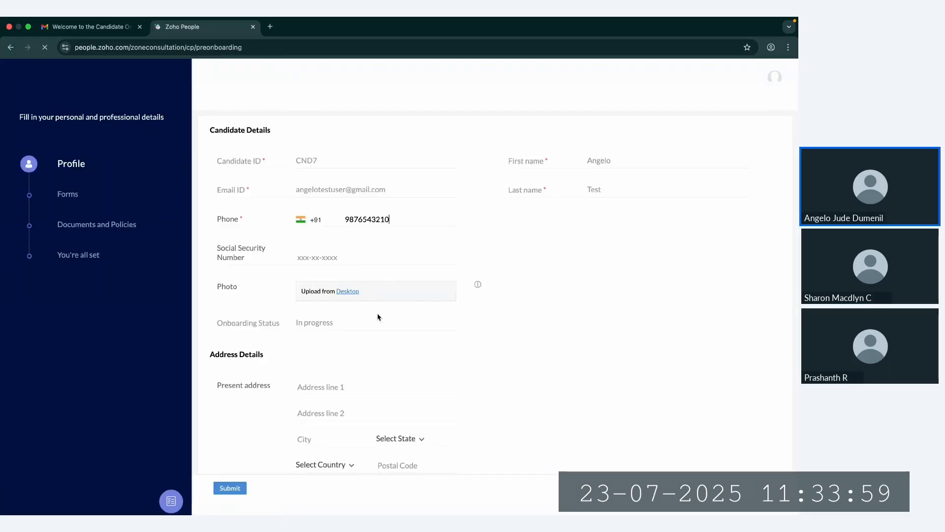
scroll(337, 397, down, 10)
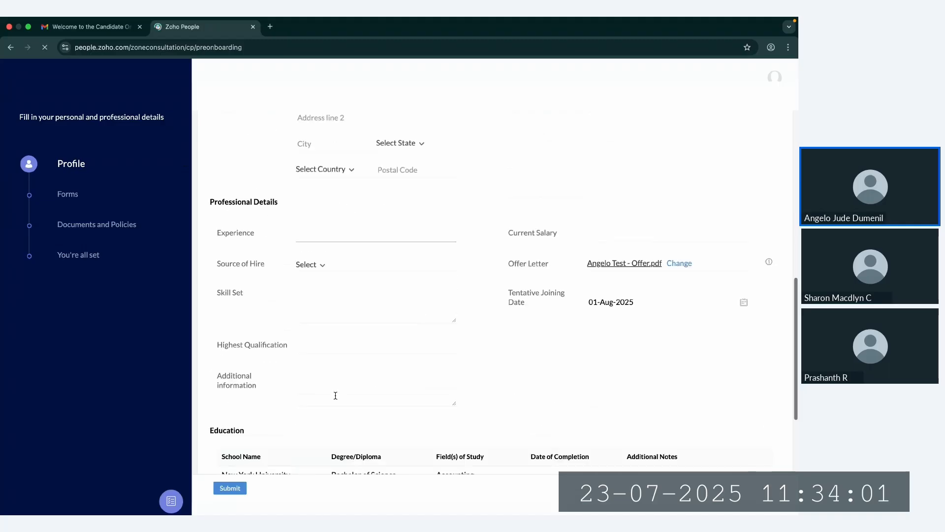
scroll(336, 398, up, 10)
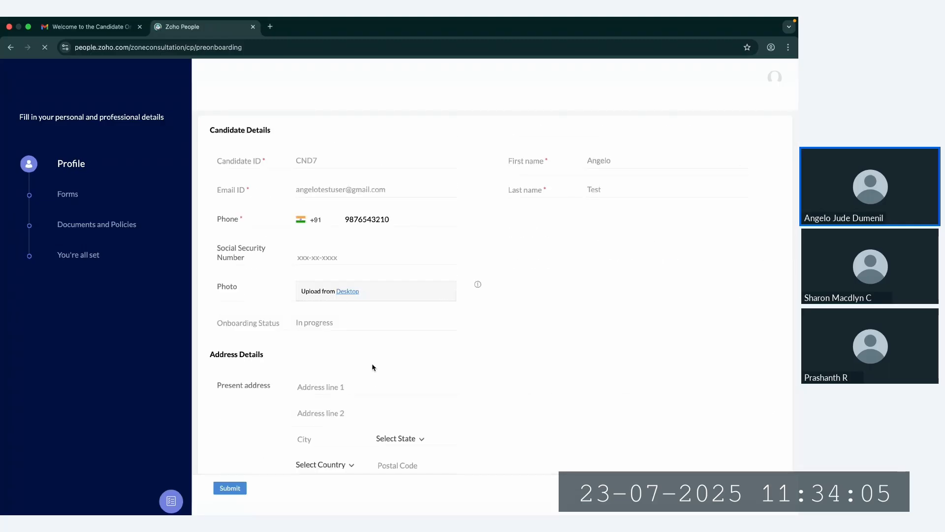
click(384, 256)
scroll(425, 313, down, 4)
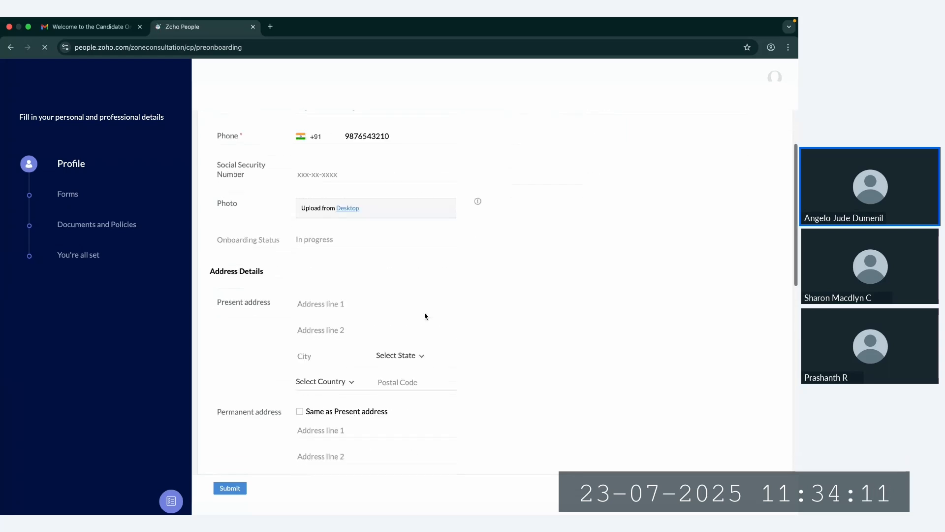
scroll(424, 314, down, 5)
scroll(425, 313, up, 8)
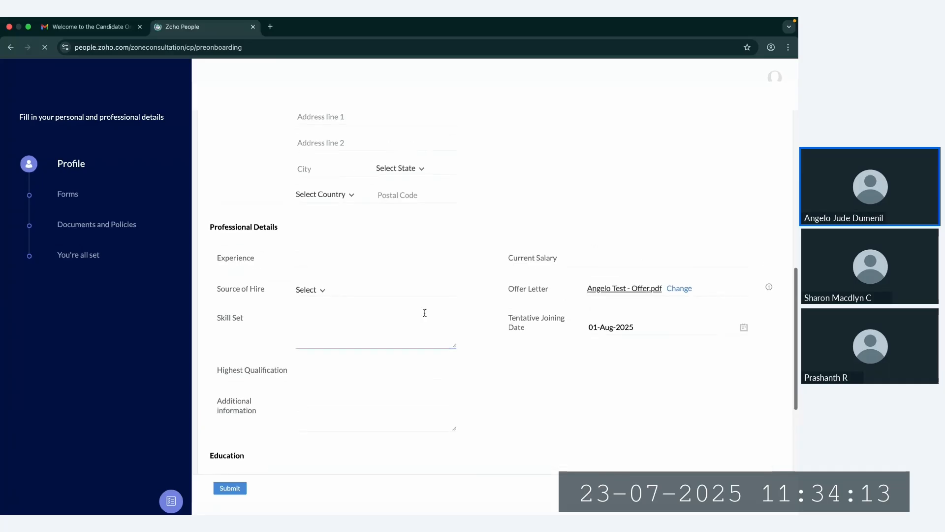
click(230, 488)
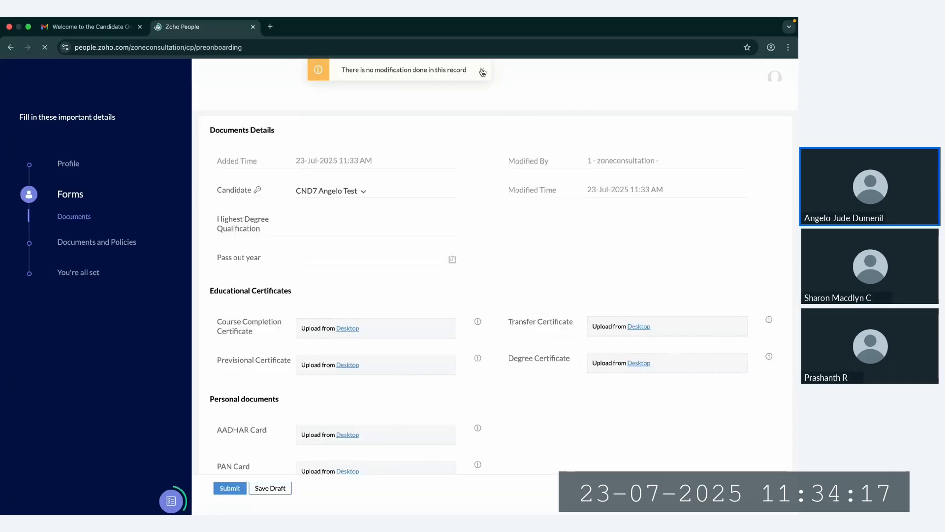
click(482, 70)
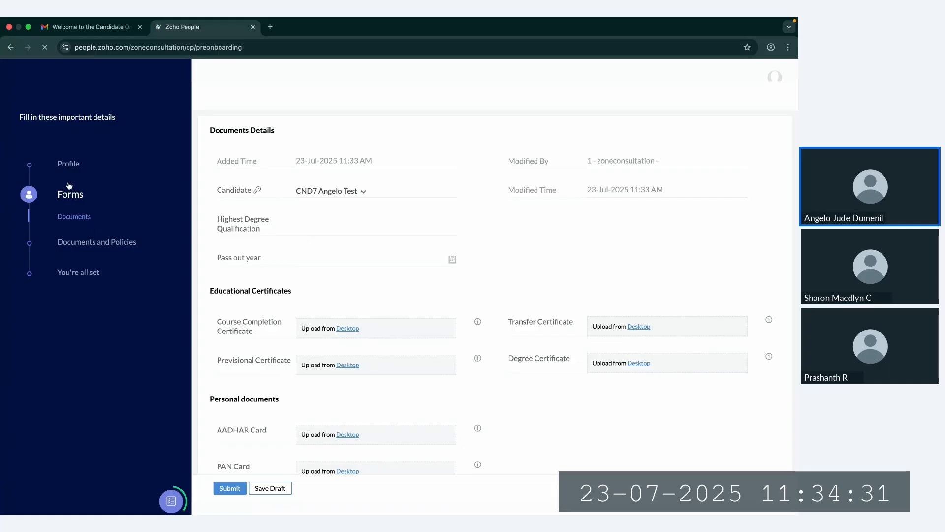
Step: Submit the Documents form without uploads and look through the HR Policies and Procedures Manual to its last page
scroll(327, 252, down, 2)
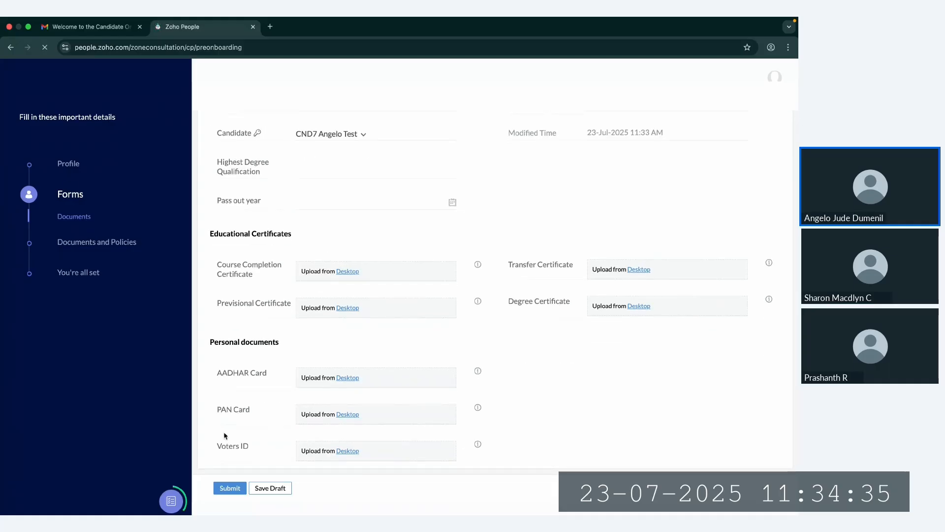
click(230, 488)
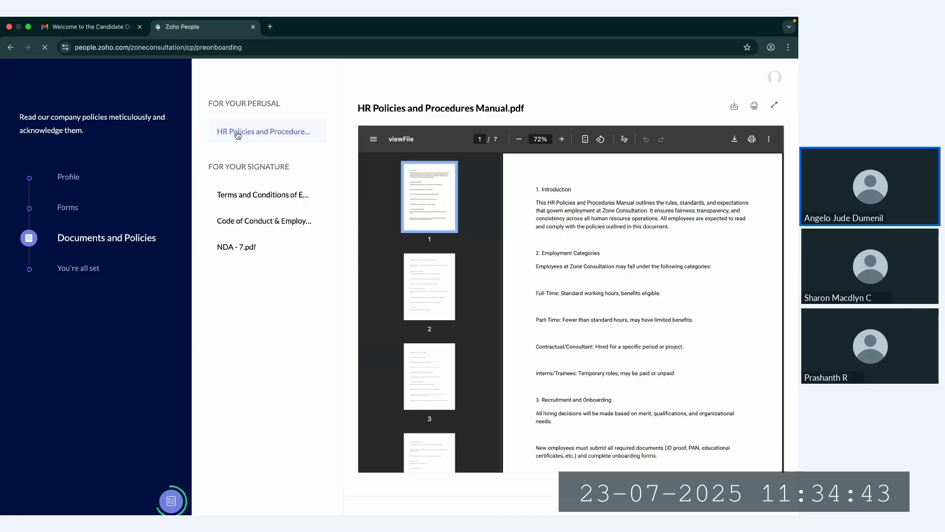
scroll(583, 294, down, 20)
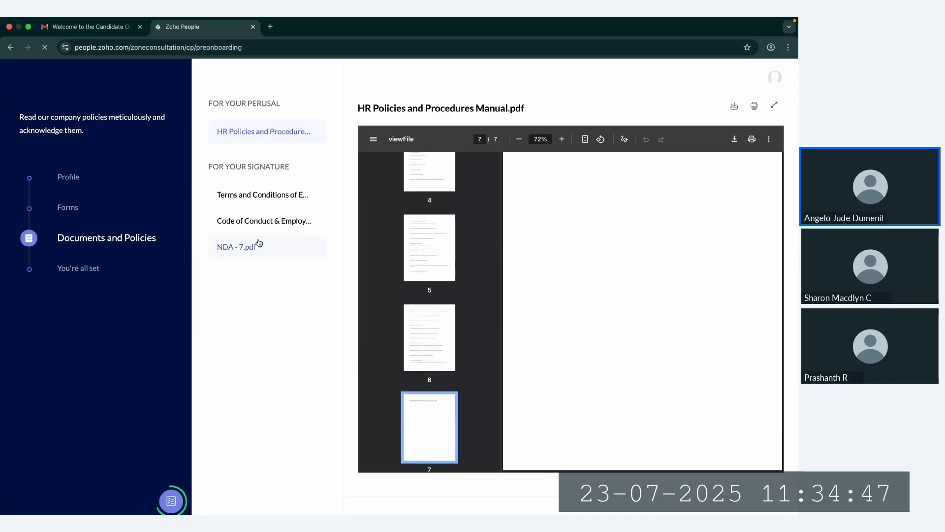
Step: Enter the candidate's first name in the Terms and Conditions of Employment declaration, accept the document, and review it again
click(272, 196)
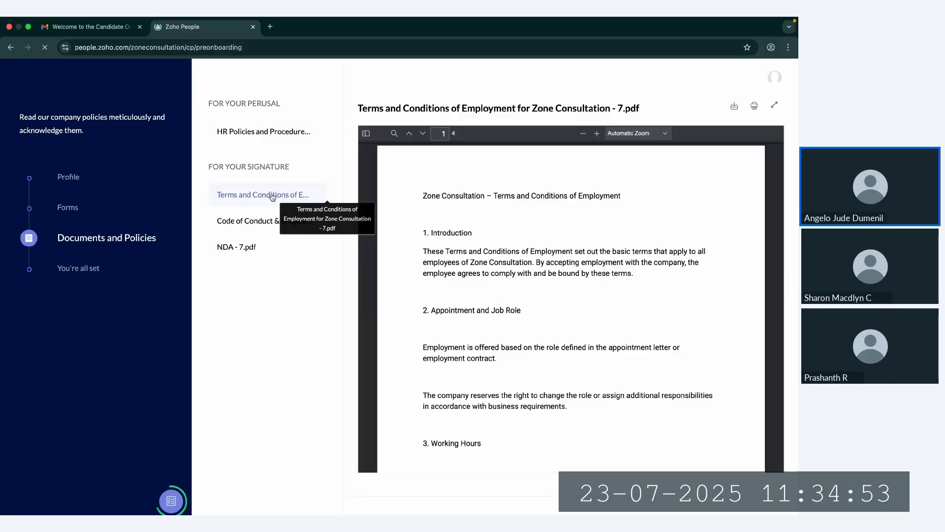
scroll(465, 247, down, 20)
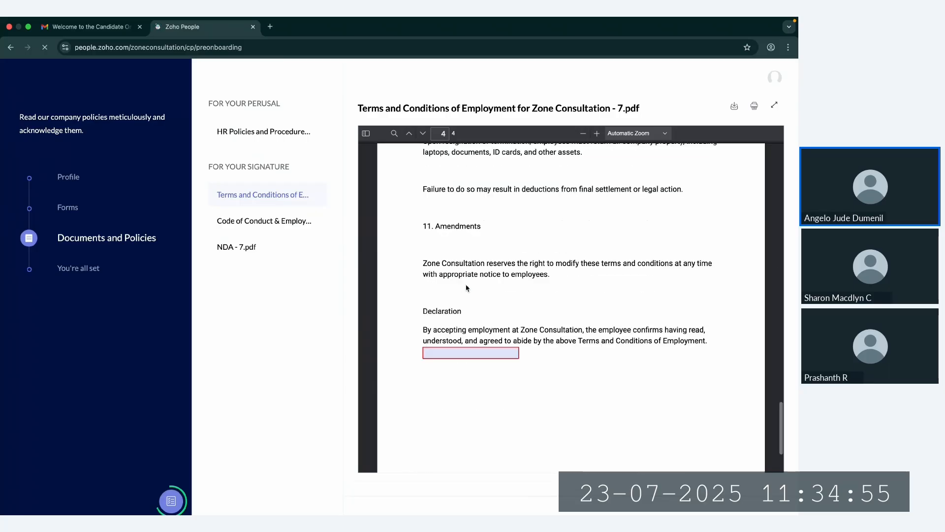
click(465, 247)
click(493, 261)
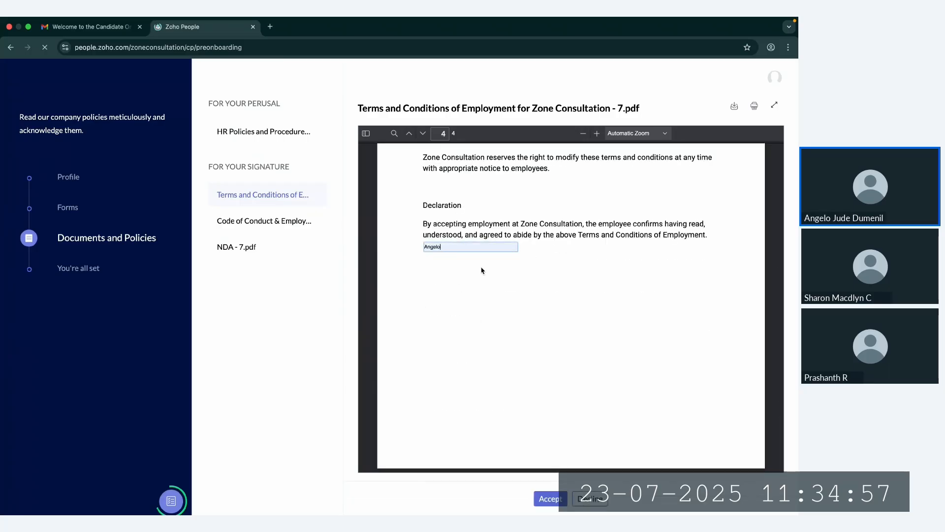
click(564, 506)
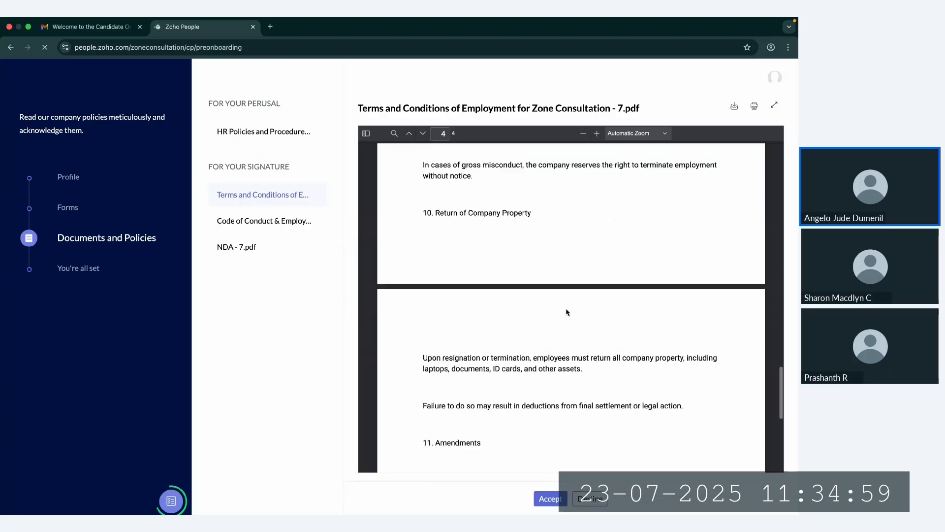
click(560, 504)
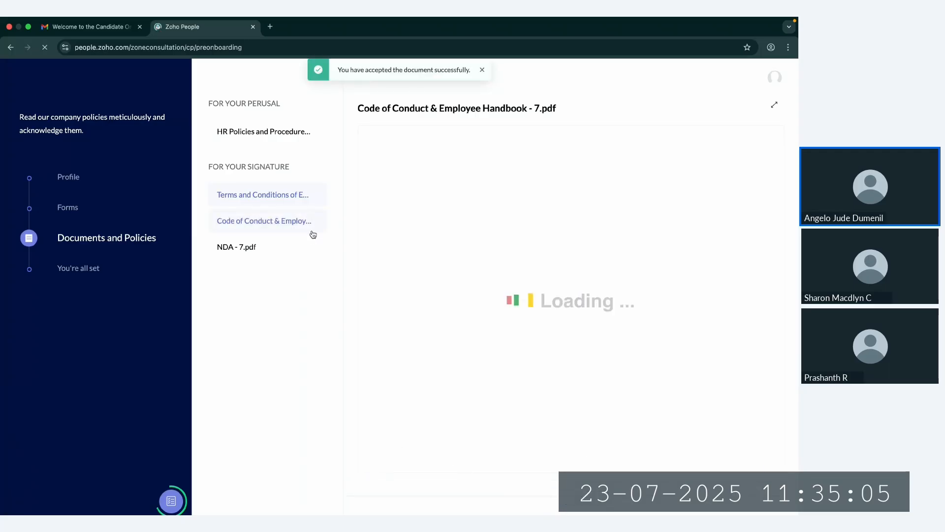
click(249, 195)
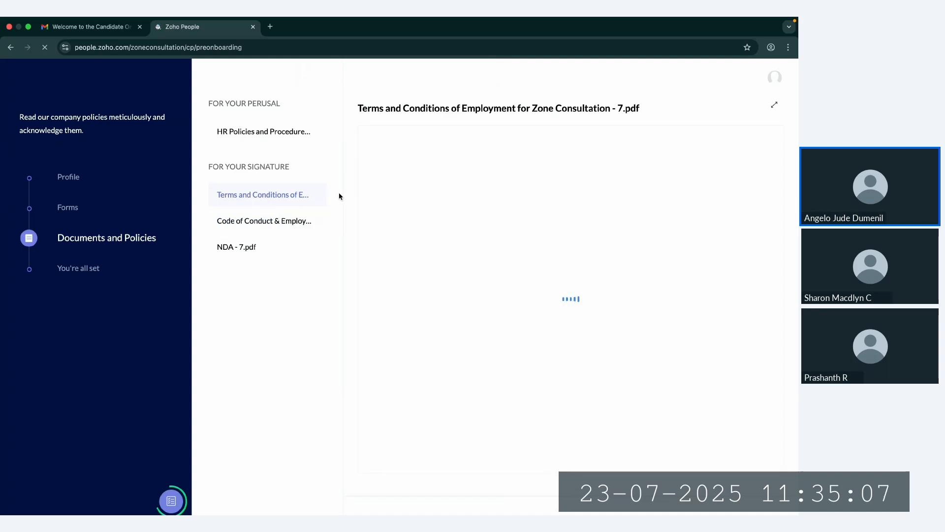
scroll(509, 344, down, 20)
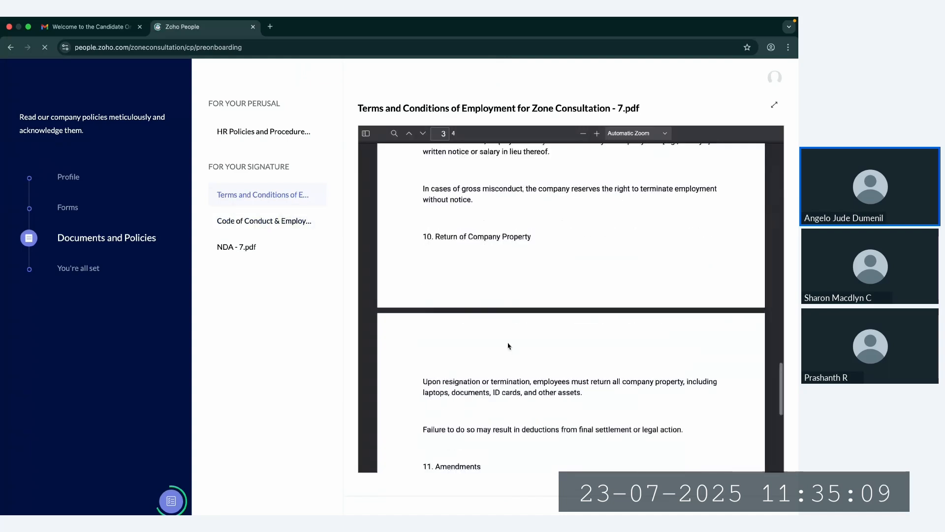
Step: Consent to electronic signing of the Code of Conduct & Employee Handbook, insert the prefilled typed signature, and finish the document
click(271, 220)
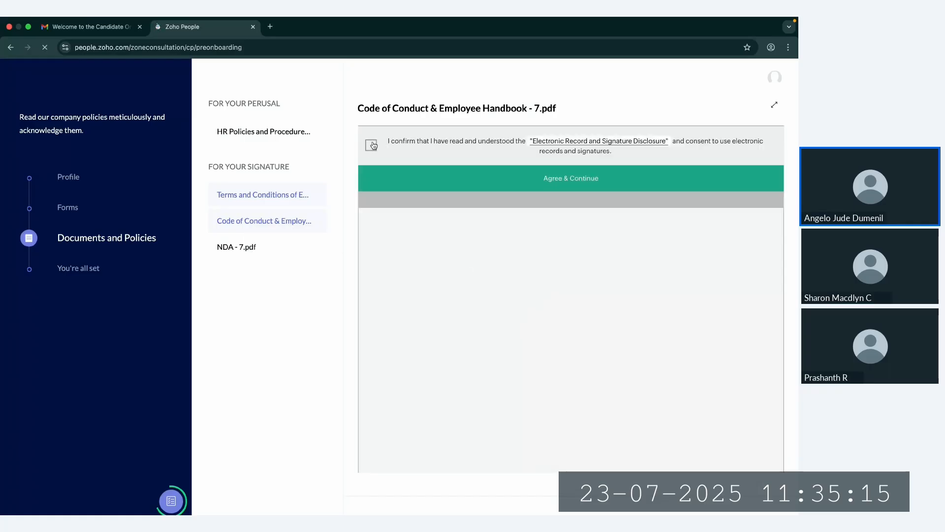
click(372, 146)
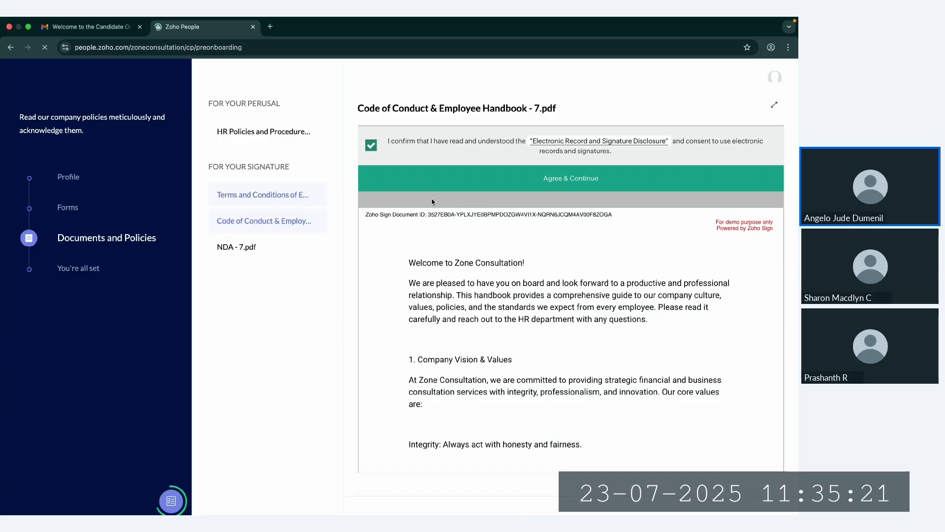
click(460, 180)
click(522, 212)
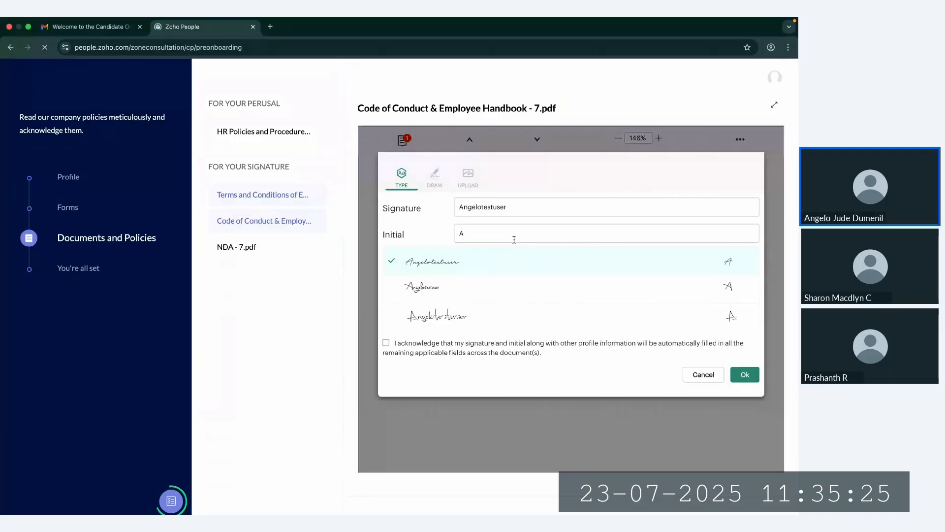
click(739, 375)
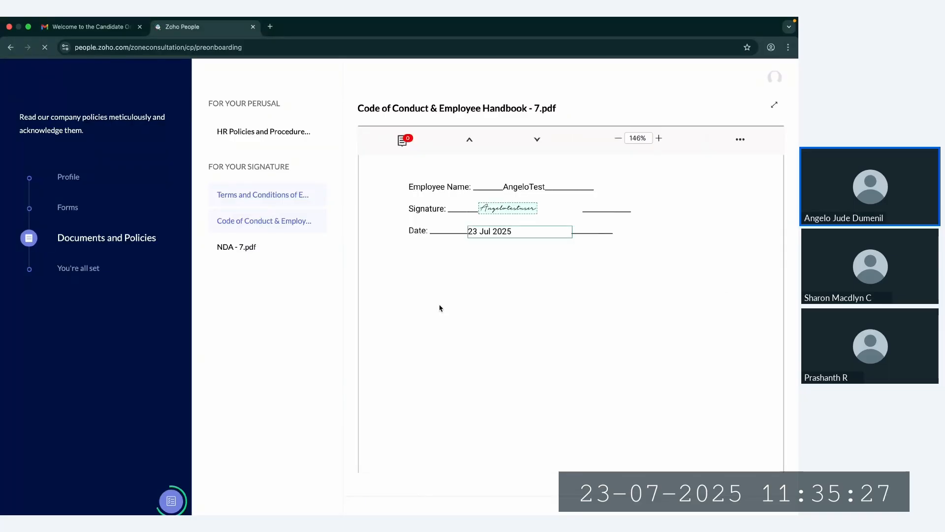
scroll(458, 394, down, 5)
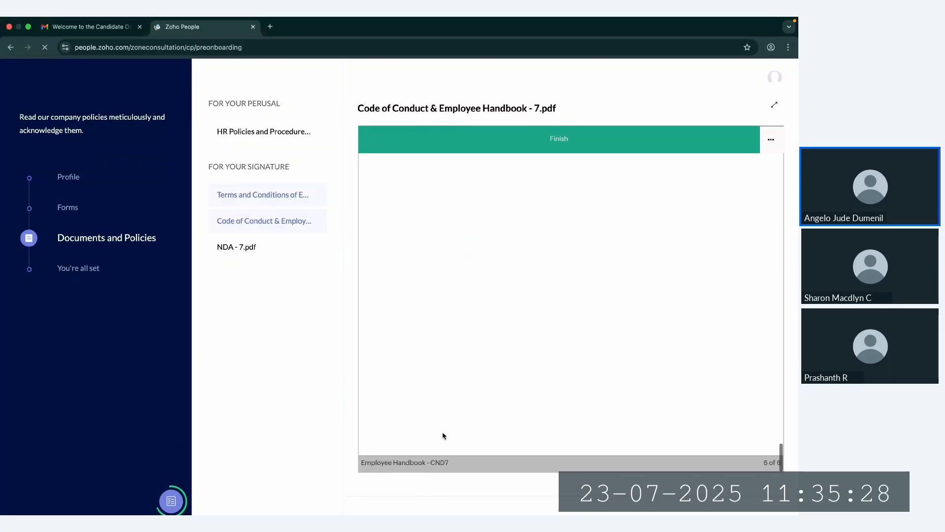
click(578, 140)
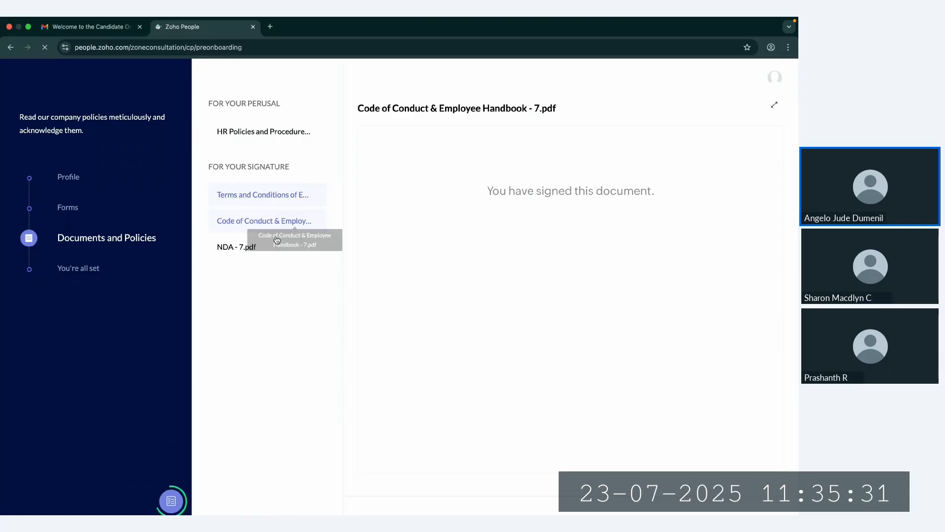
Step: Consent to electronic signing of the NDA, insert the prefilled typed signature for the receiving party, and finish the document
click(263, 246)
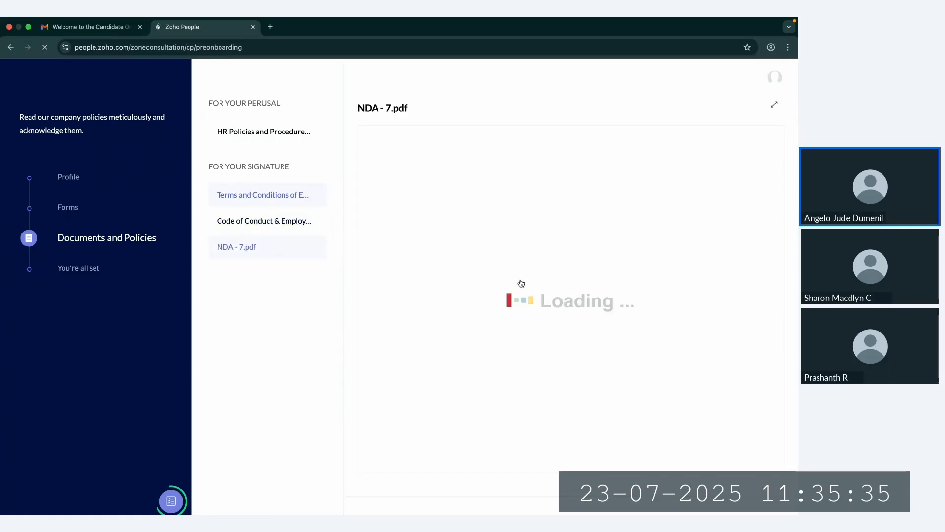
click(371, 146)
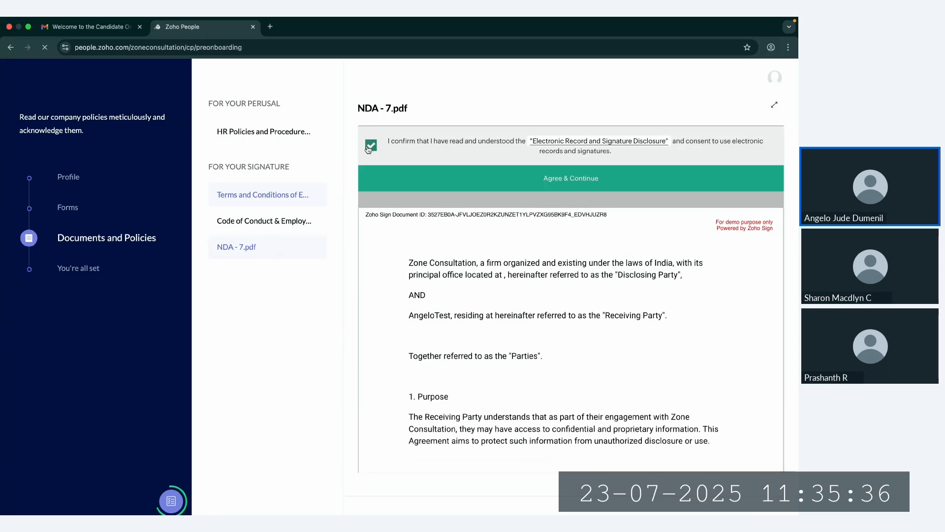
click(471, 189)
click(534, 220)
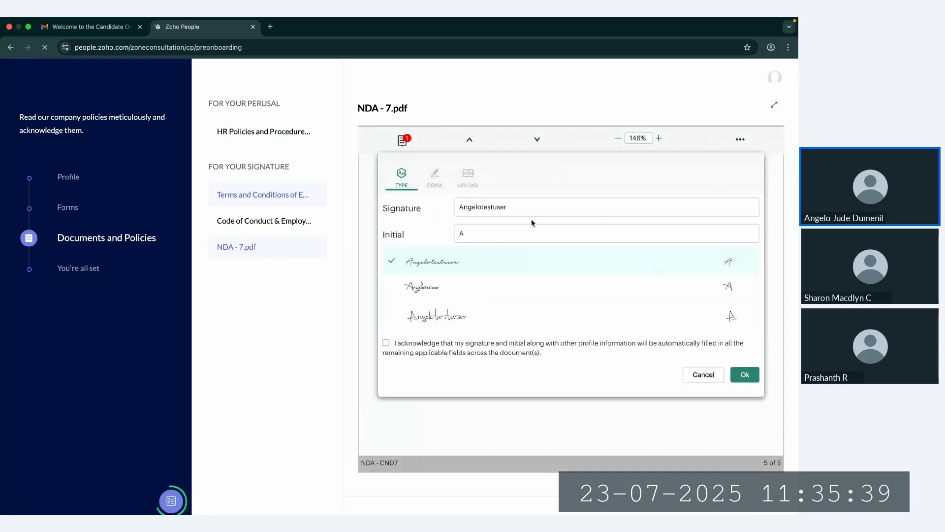
click(745, 374)
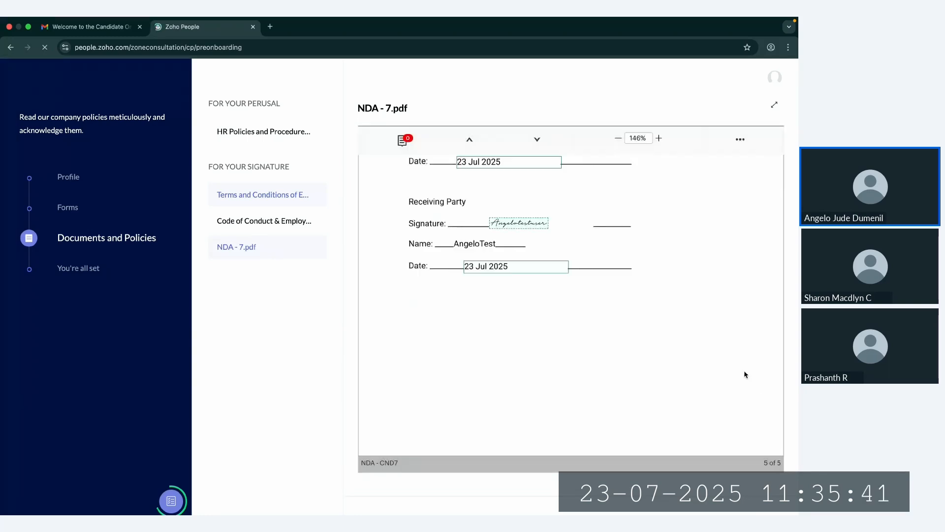
click(569, 148)
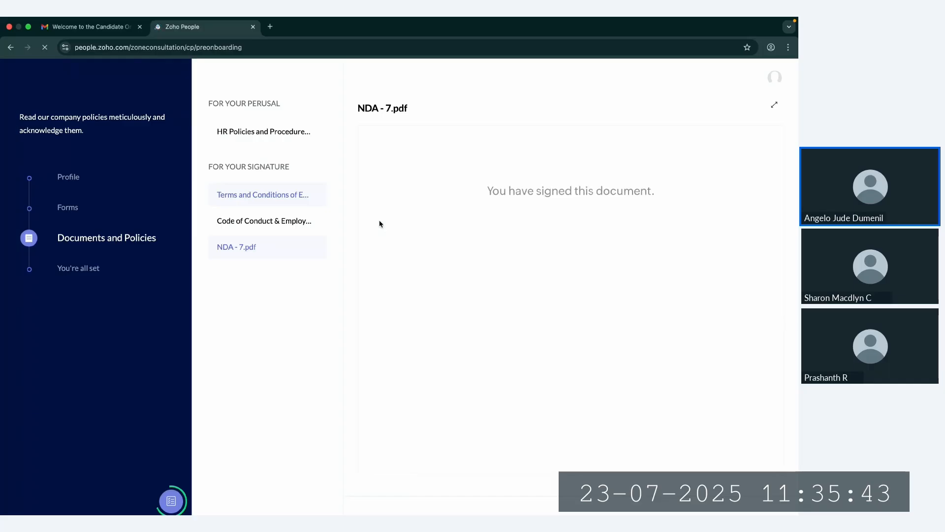
Step: Revisit the signed handbook and NDA, and try to complete the onboarding from the final checklist
click(287, 226)
click(276, 252)
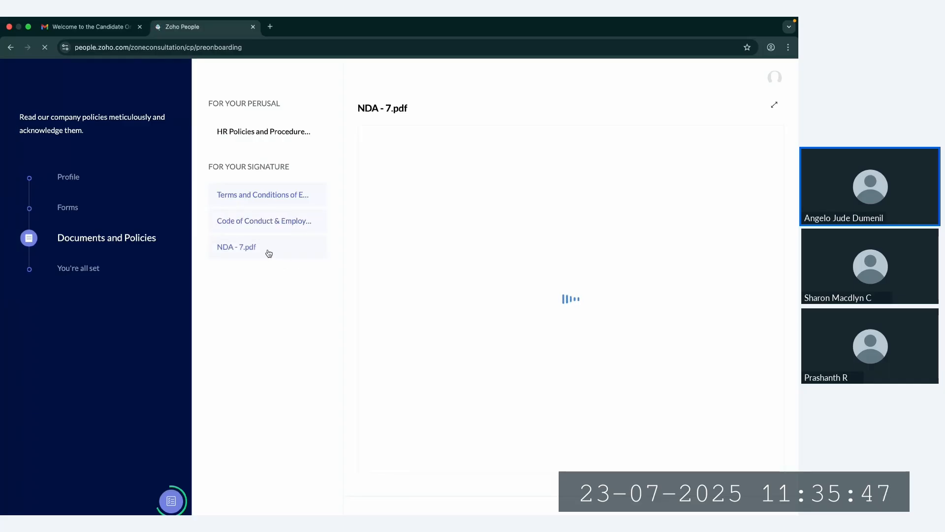
click(93, 269)
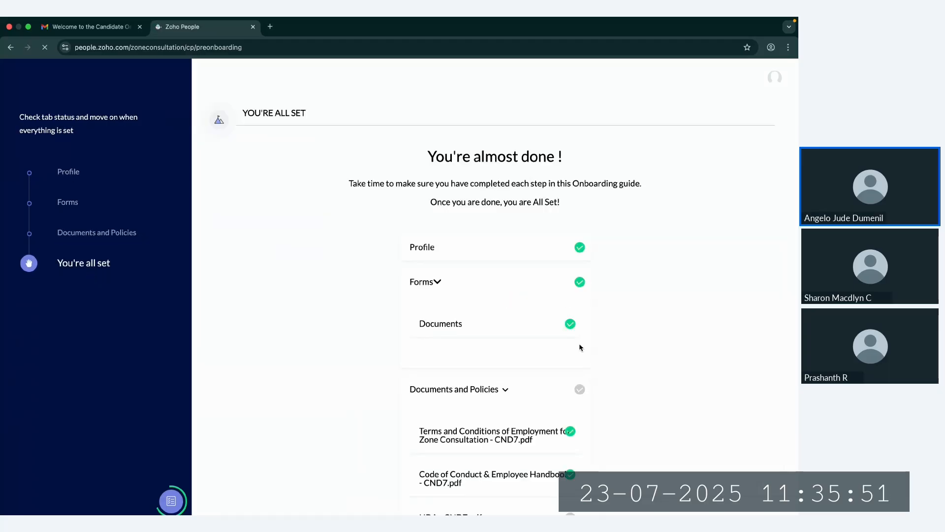
scroll(473, 409, down, 3)
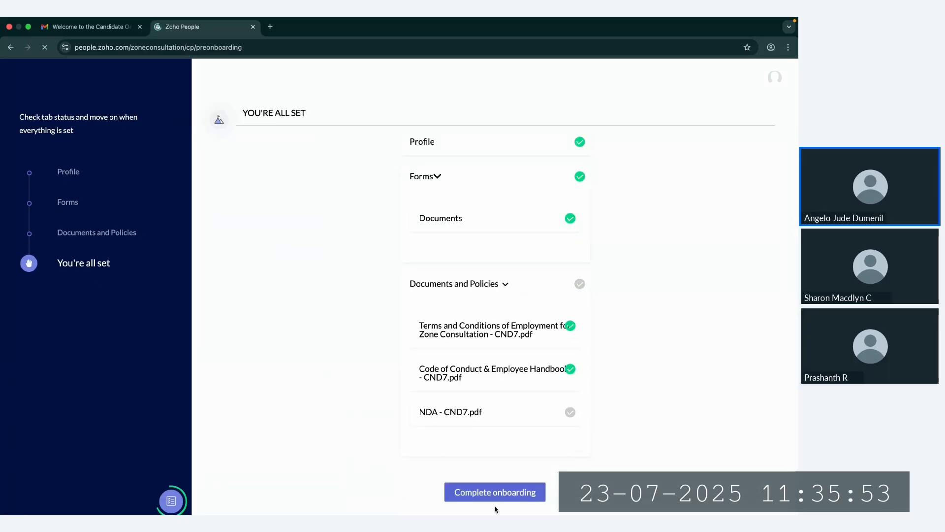
click(488, 493)
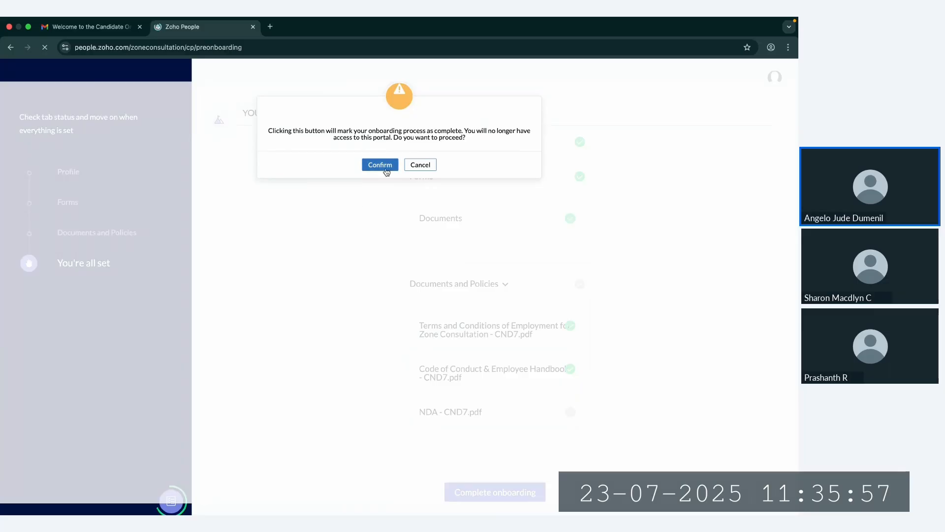
click(384, 168)
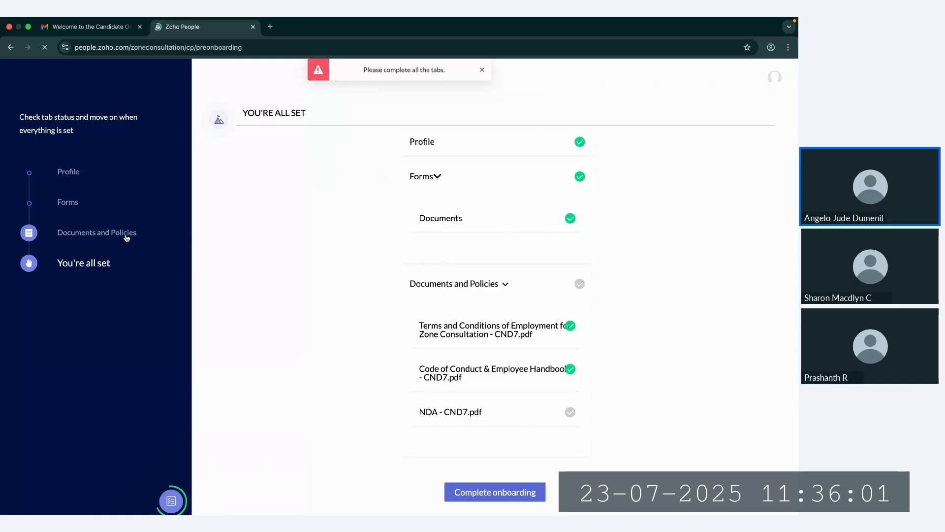
Step: Check the NDA's signing status in the checklist and look through the signed NDA to its last page
click(185, 239)
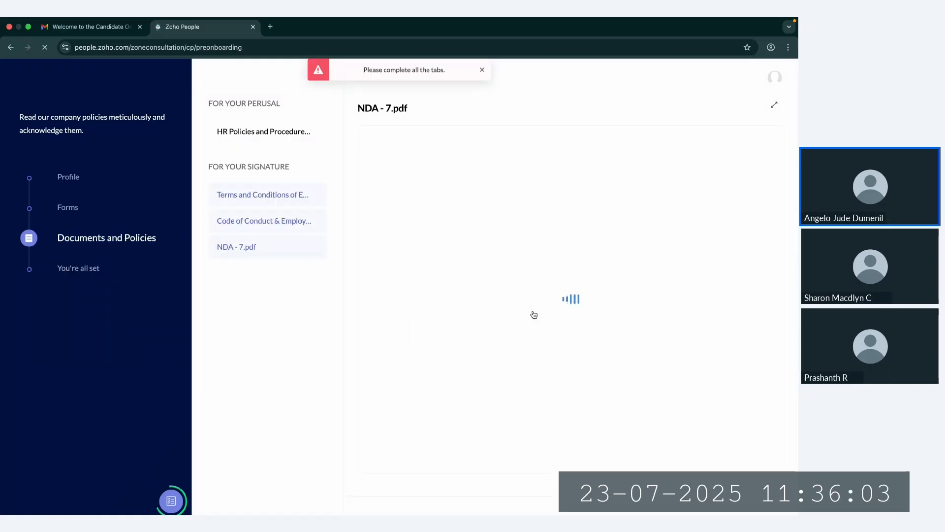
click(482, 70)
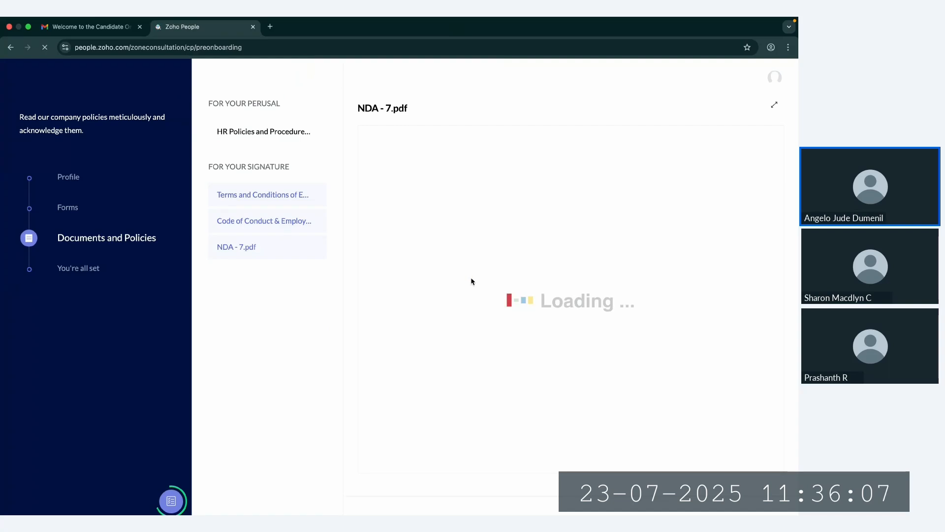
click(91, 271)
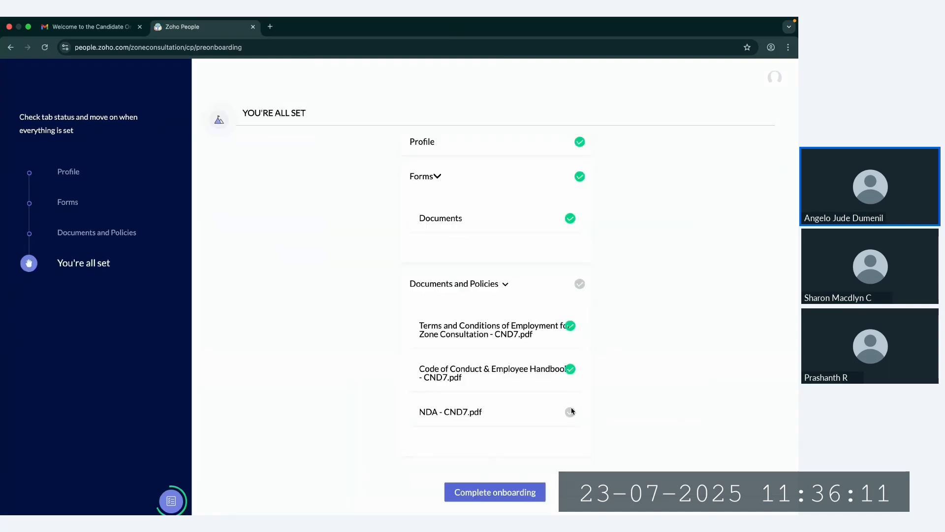
click(115, 237)
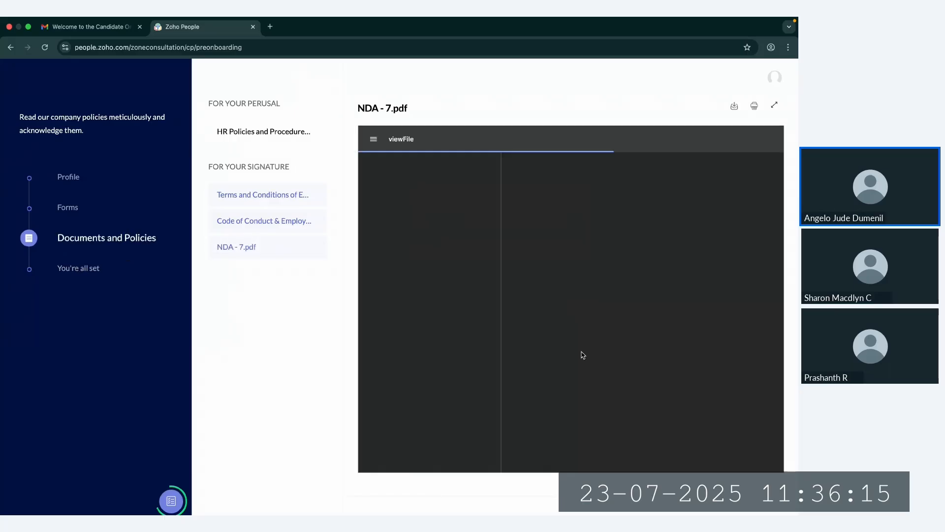
scroll(573, 346, down, 20)
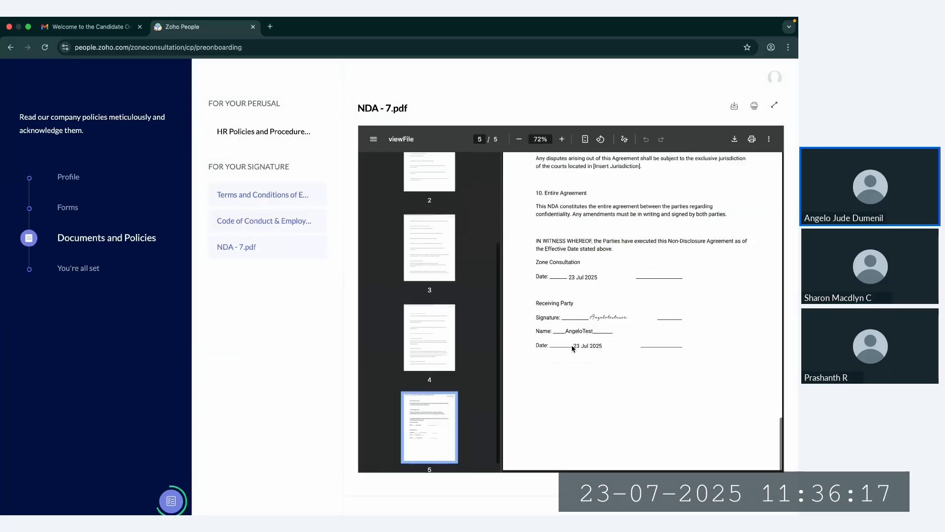
Step: Complete the candidate's onboarding from the final checklist and confirm giving up portal access
click(101, 270)
click(497, 488)
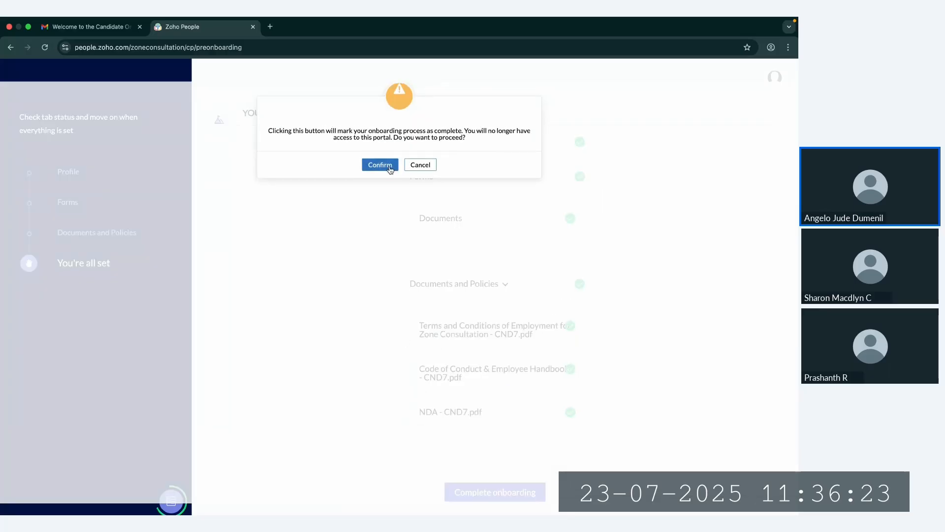
click(380, 165)
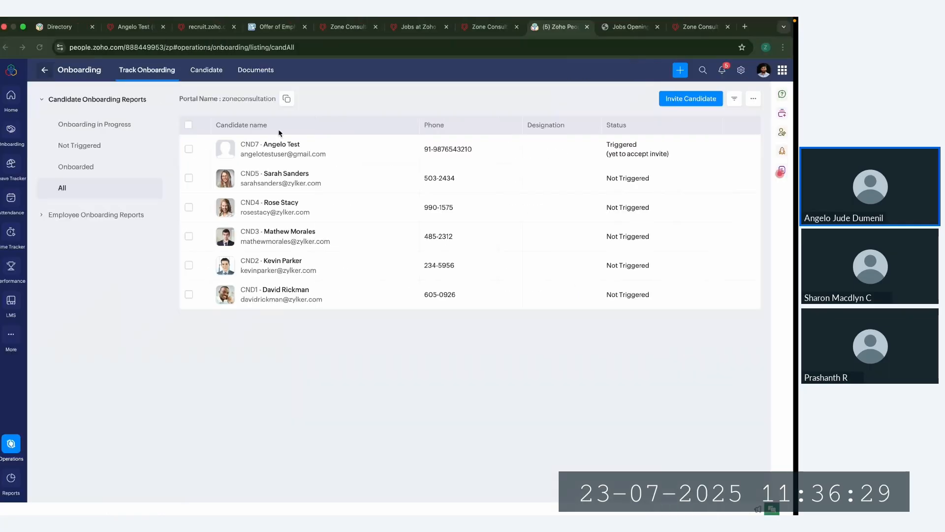
Step: Switch to the Zoho People admin's candidate onboarding list, refresh it, and review the test candidate's onboarding tasks and accepted documents
click(45, 48)
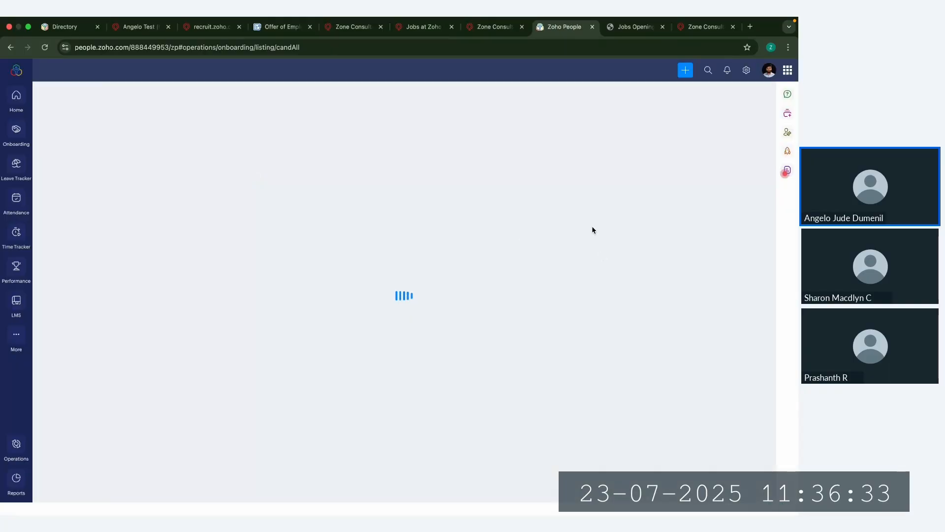
drag(595, 150, 683, 153)
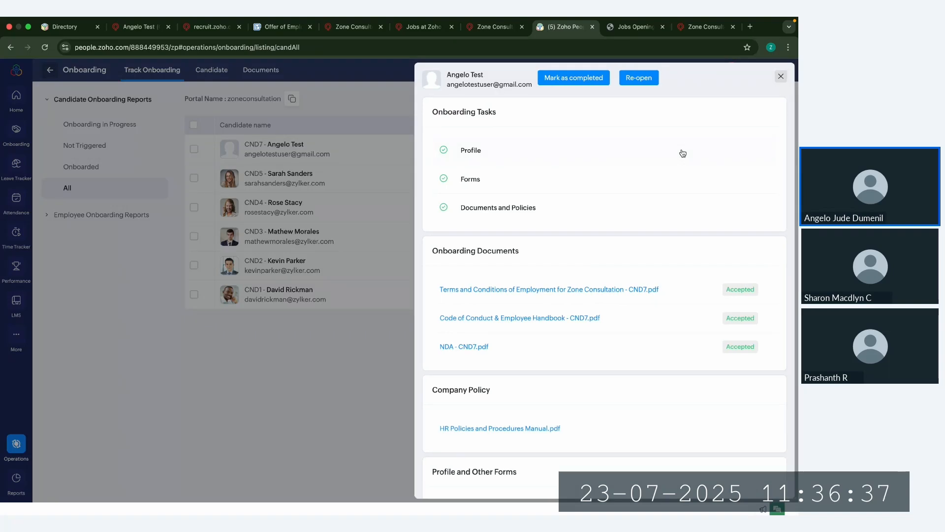
click(783, 76)
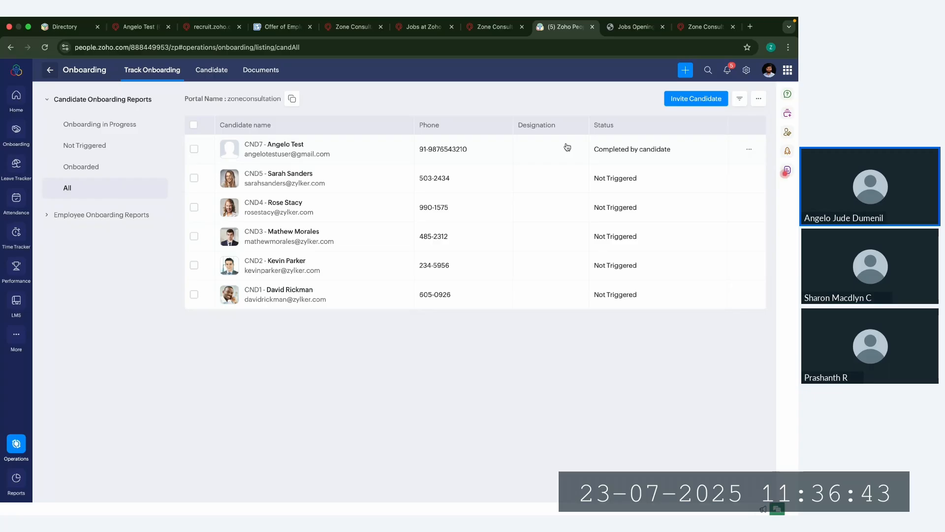
Step: Open the onboarded candidate's record for editing and copy the candidate's email address into the Official Email field
click(748, 150)
click(724, 184)
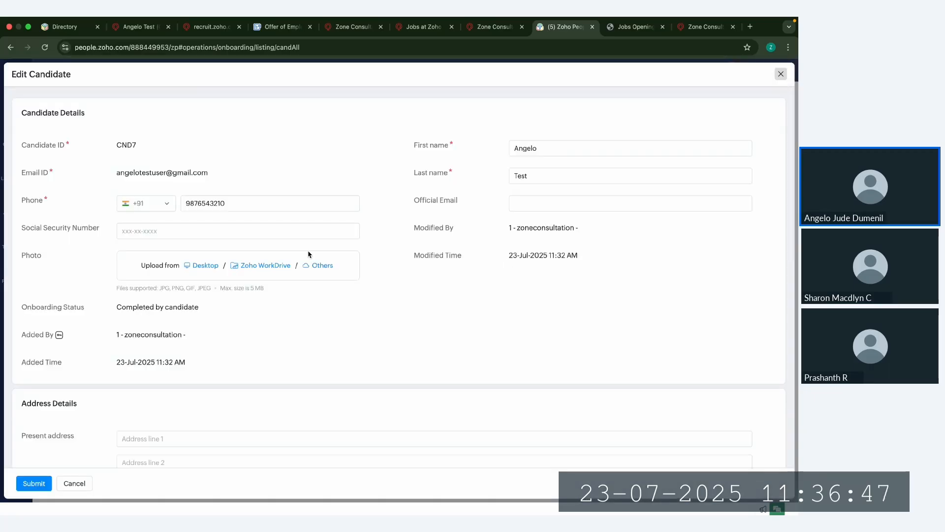
triple_click(193, 170)
key(ctrl+c)
click(542, 203)
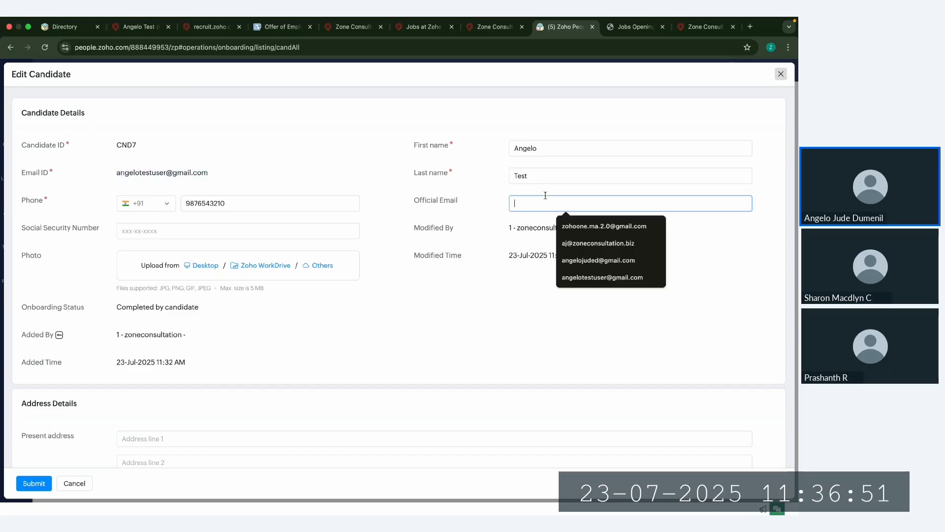
key(ctrl+v)
scroll(476, 335, down, 7)
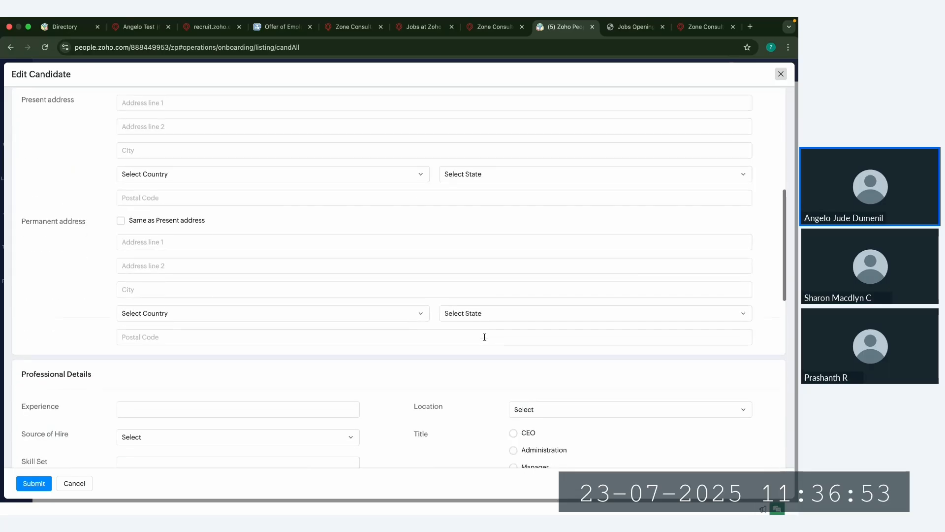
scroll(293, 365, up, 4)
scroll(285, 321, down, 7)
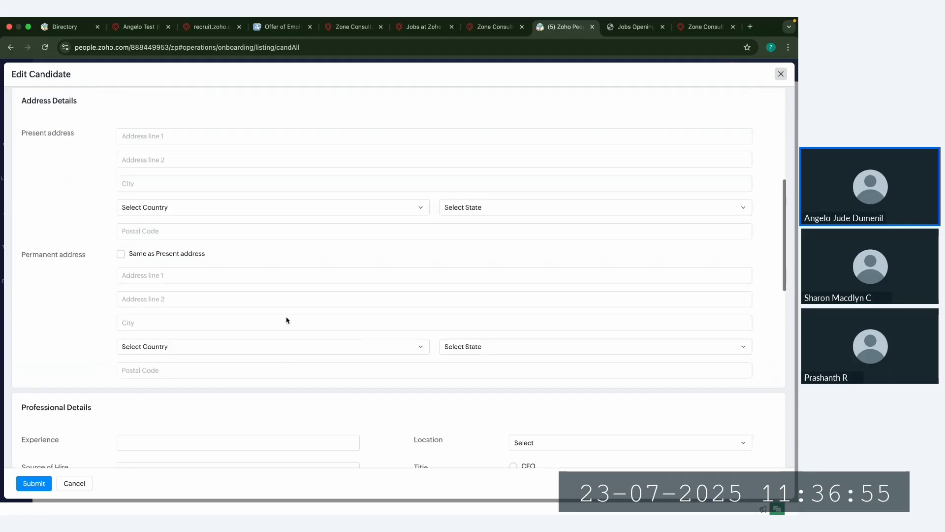
Step: Set the candidate's company to Zone Consultation India, business unit to Finance and division to Accounts in Professional Details
click(163, 284)
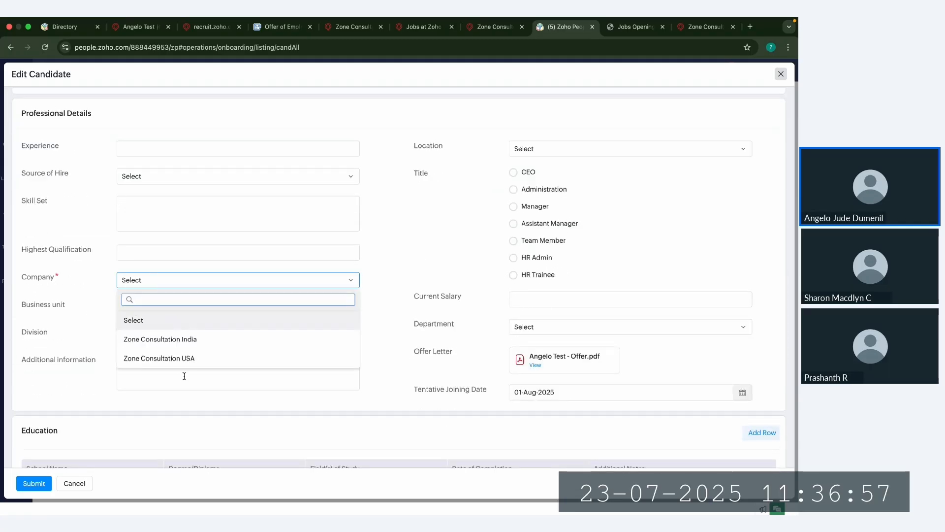
click(186, 339)
click(148, 310)
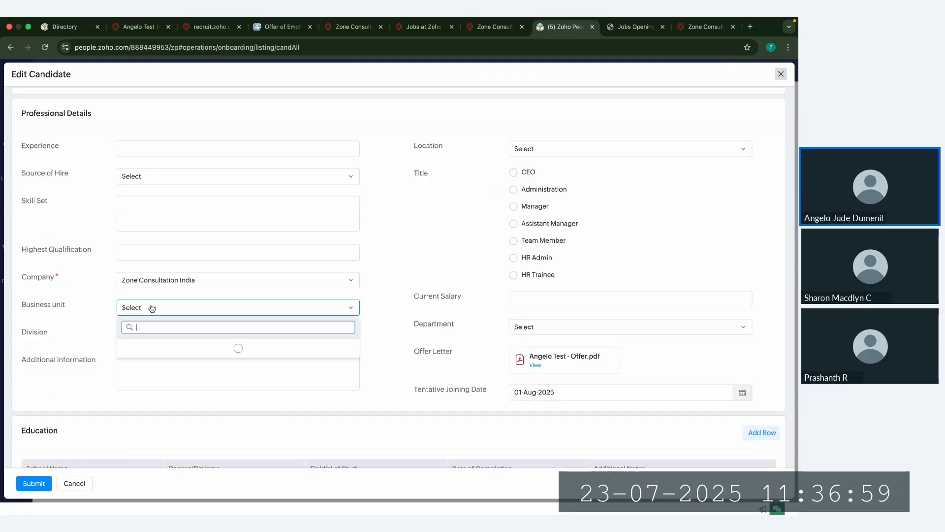
click(163, 365)
click(154, 340)
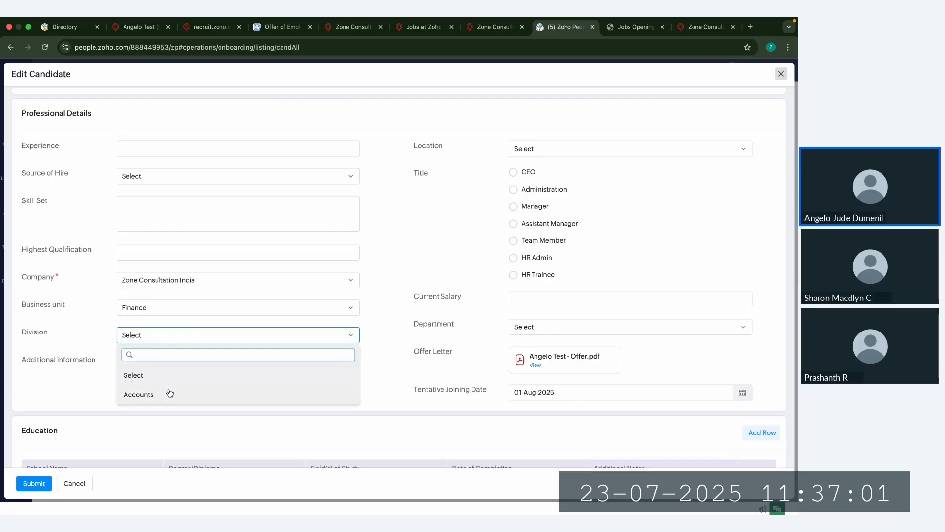
click(166, 393)
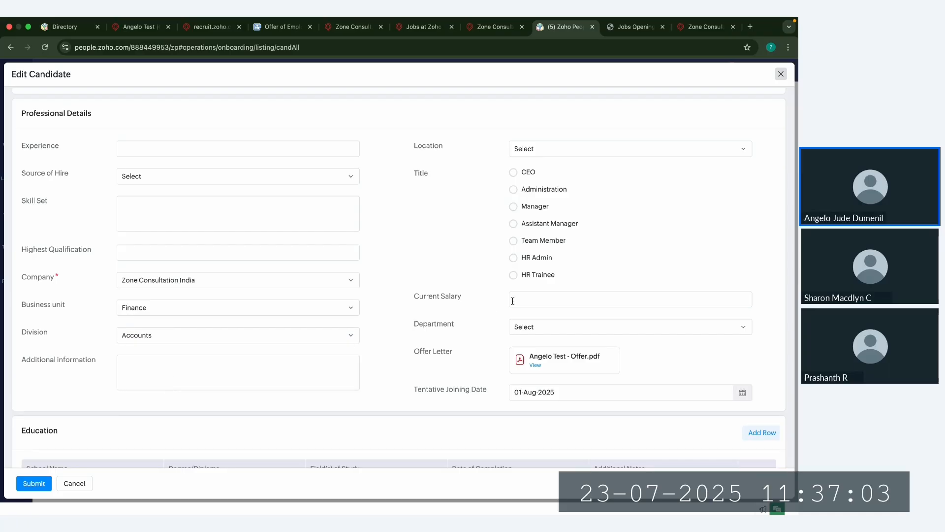
Step: Set the candidate's department to HR, submit the edited record and close it
click(541, 333)
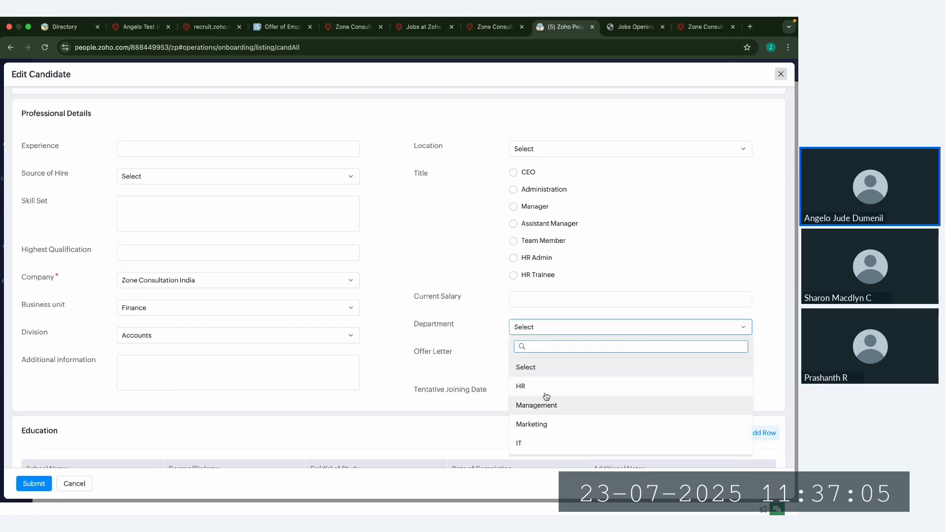
click(522, 386)
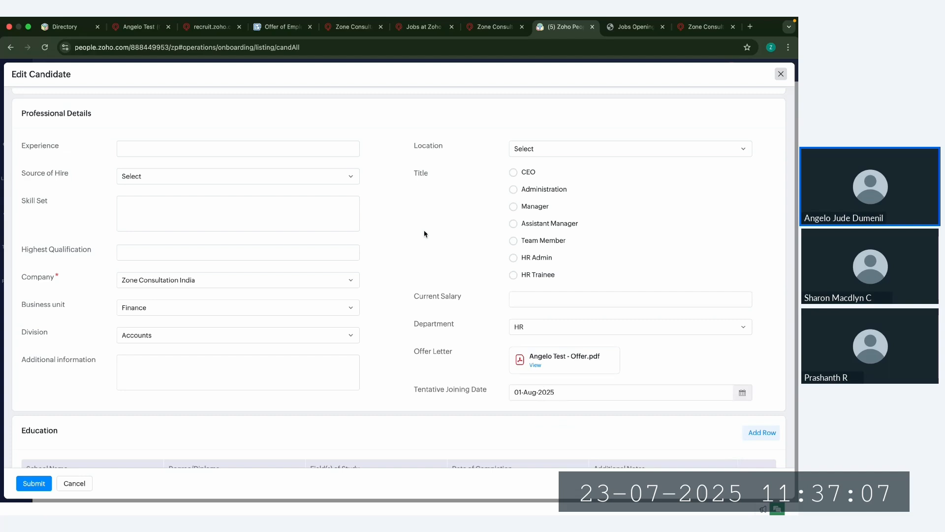
scroll(424, 232, up, 10)
click(29, 488)
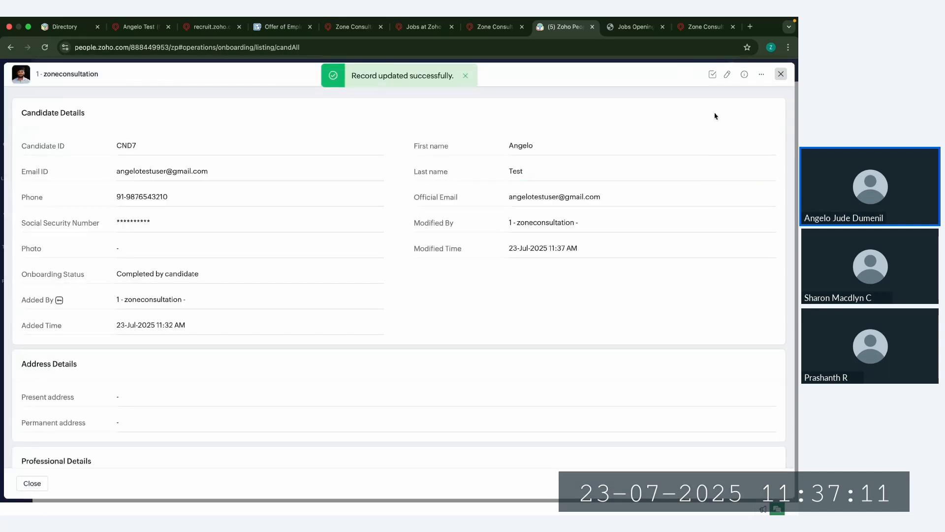
click(781, 73)
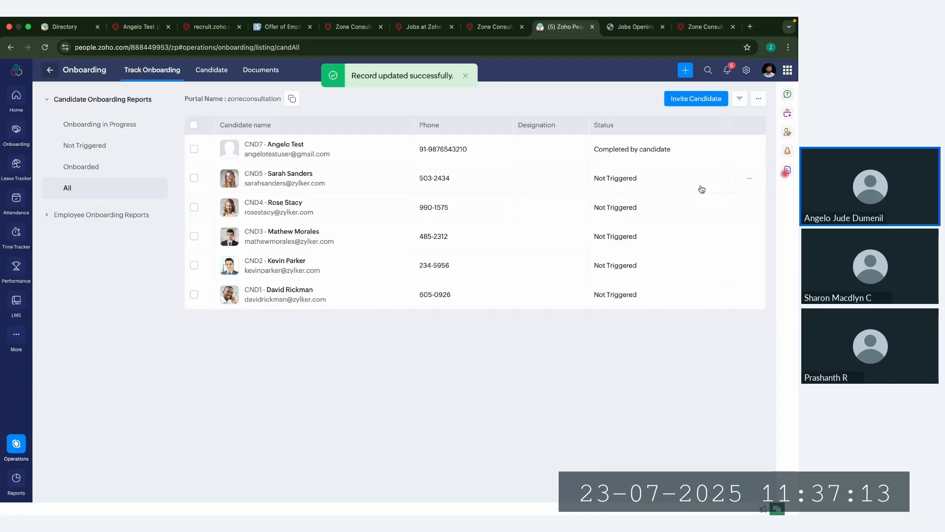
Step: Mark the test candidate's onboarding as completed in the candidate list and confirm it
click(194, 149)
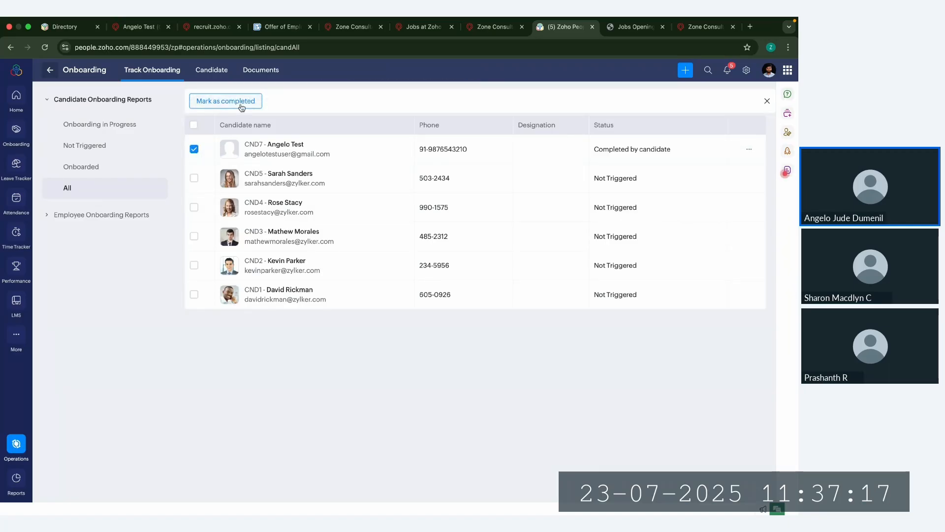
click(244, 103)
click(375, 207)
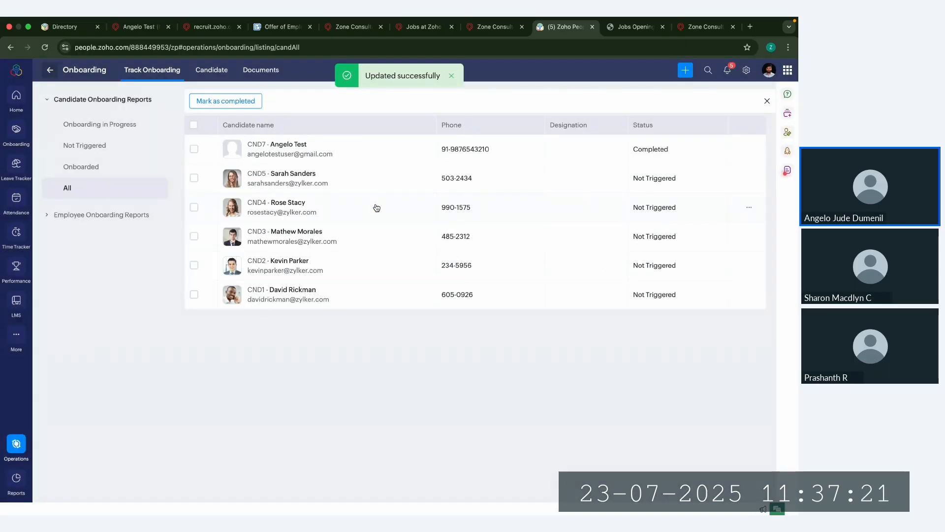
Step: Convert the completed test candidate to an employee with the Invite Users option
click(194, 149)
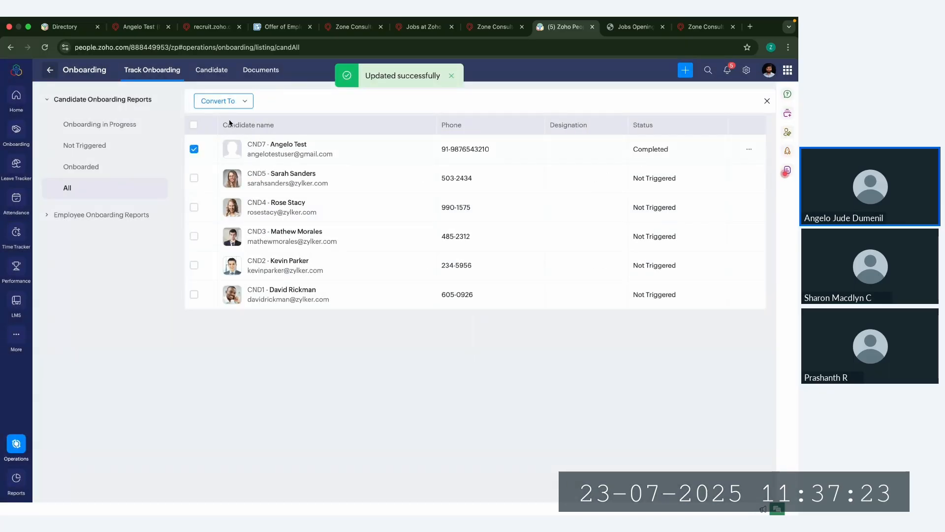
click(218, 101)
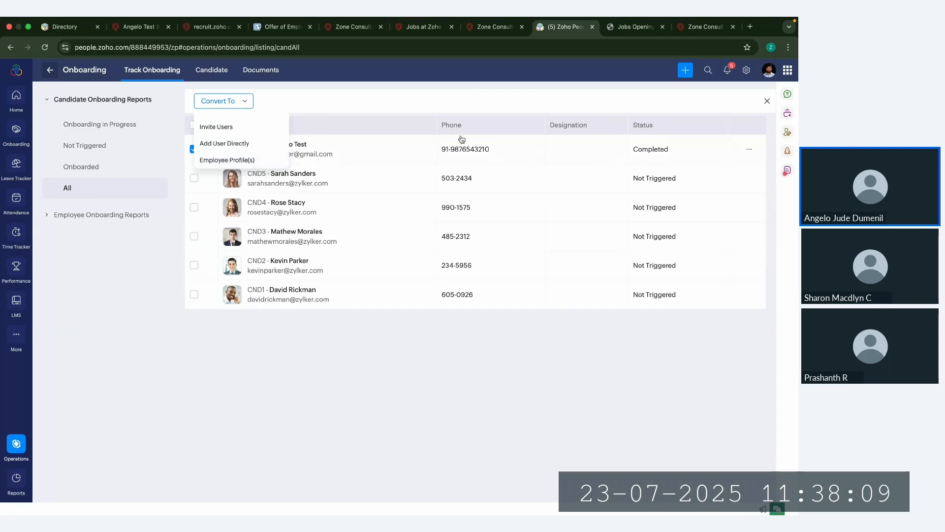
click(250, 126)
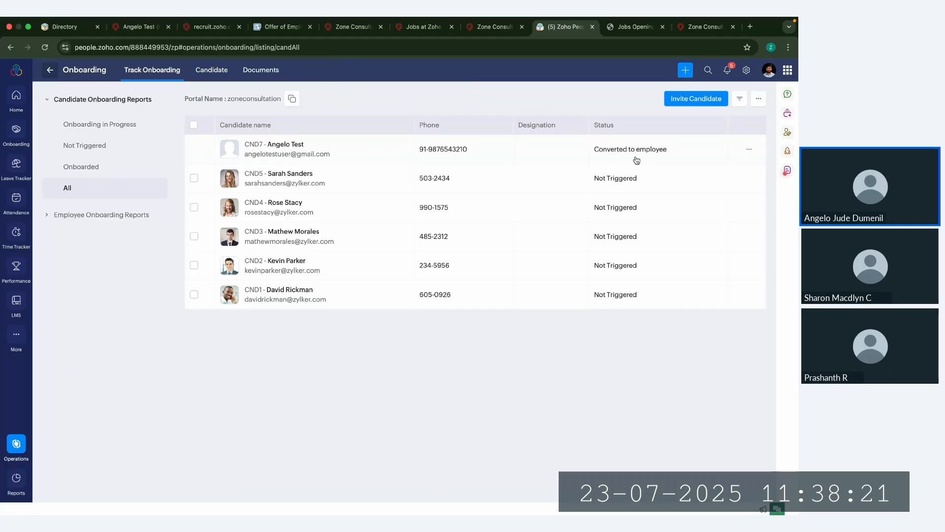
Step: Open the Candidate Onboarding flow in the onboarding settings and review the Welcome Aboard home page video URL and HR partner choices
click(749, 70)
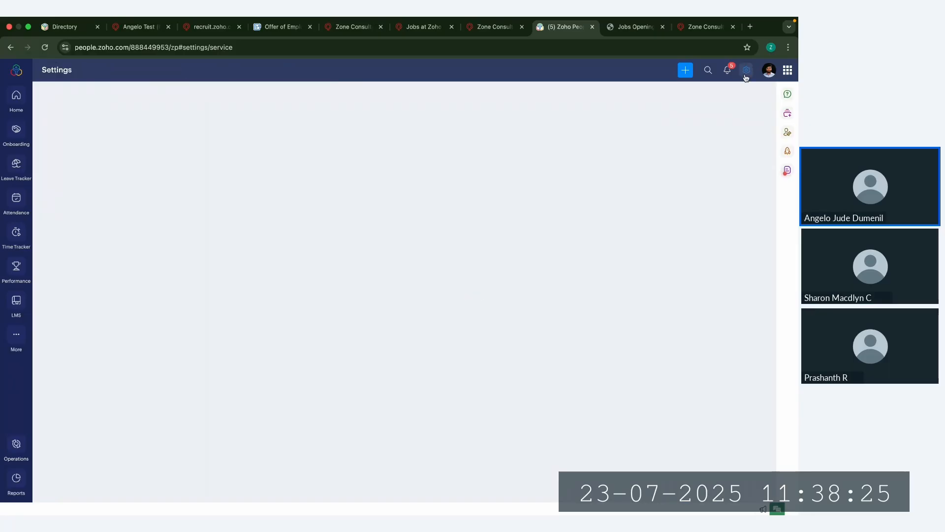
click(135, 185)
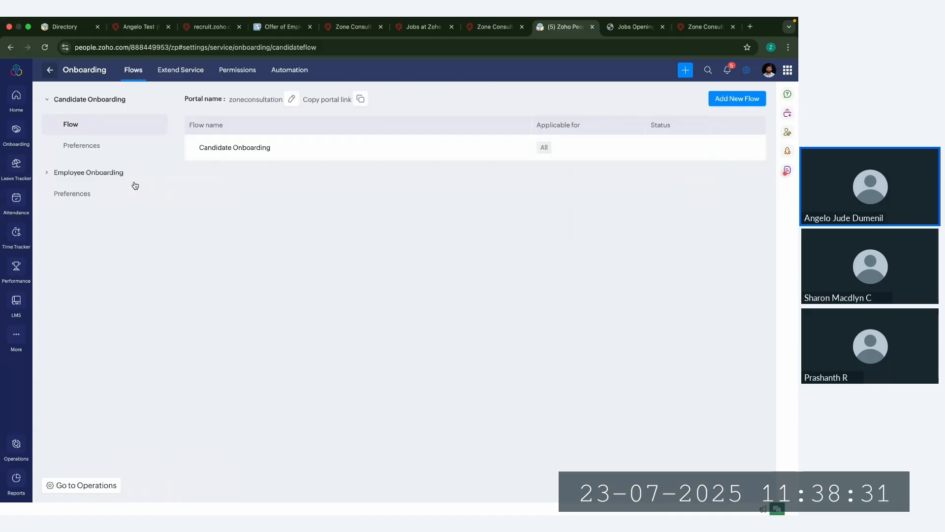
click(237, 147)
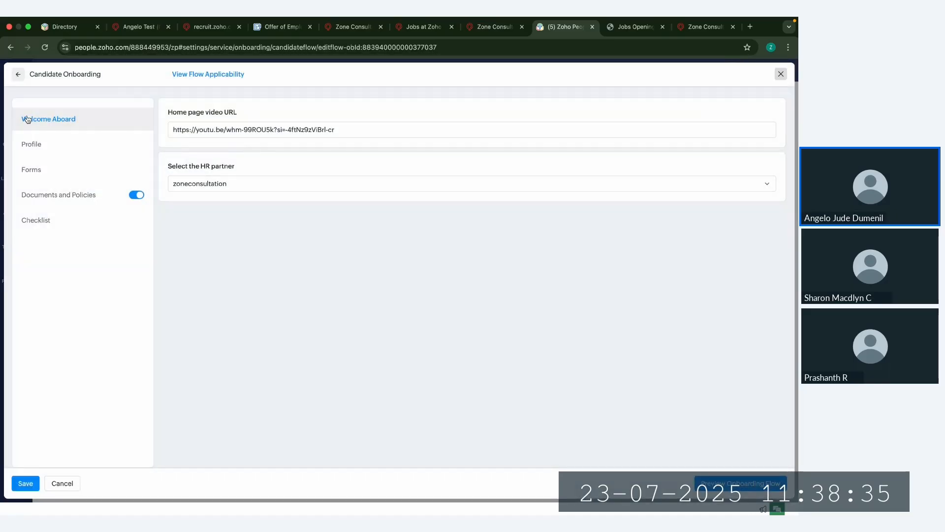
drag(30, 120, 203, 123)
click(185, 117)
drag(187, 132, 329, 131)
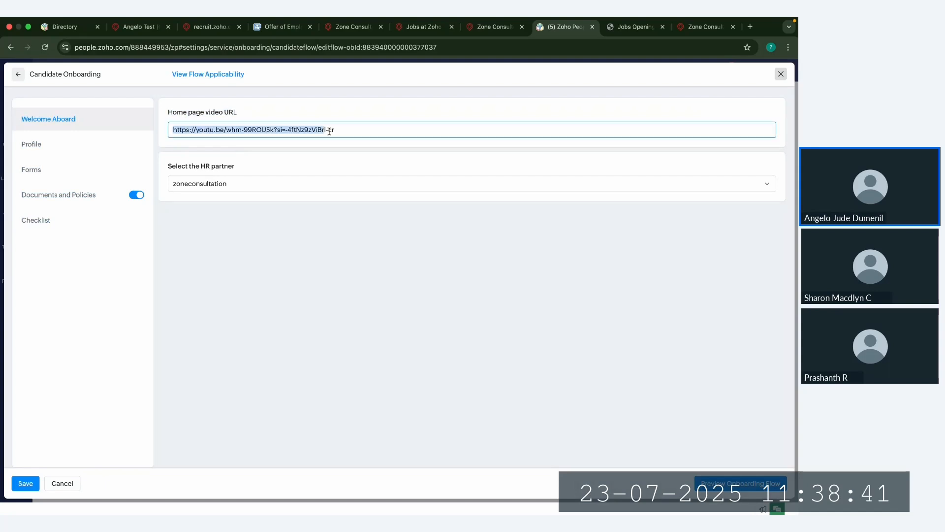
click(260, 302)
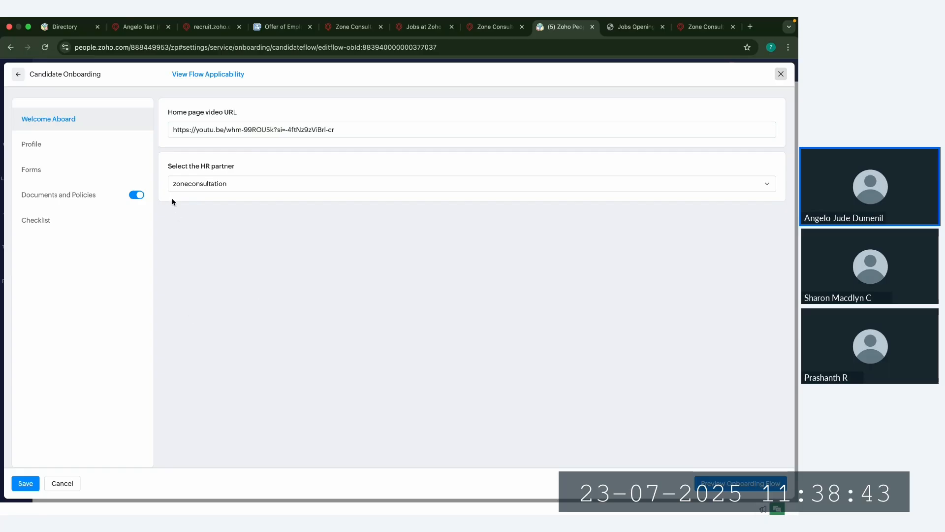
drag(164, 166, 241, 167)
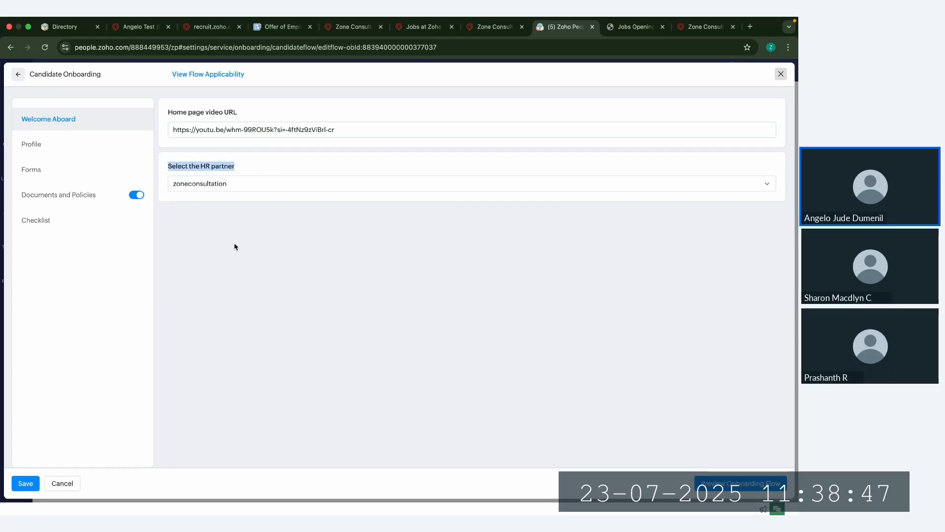
click(246, 184)
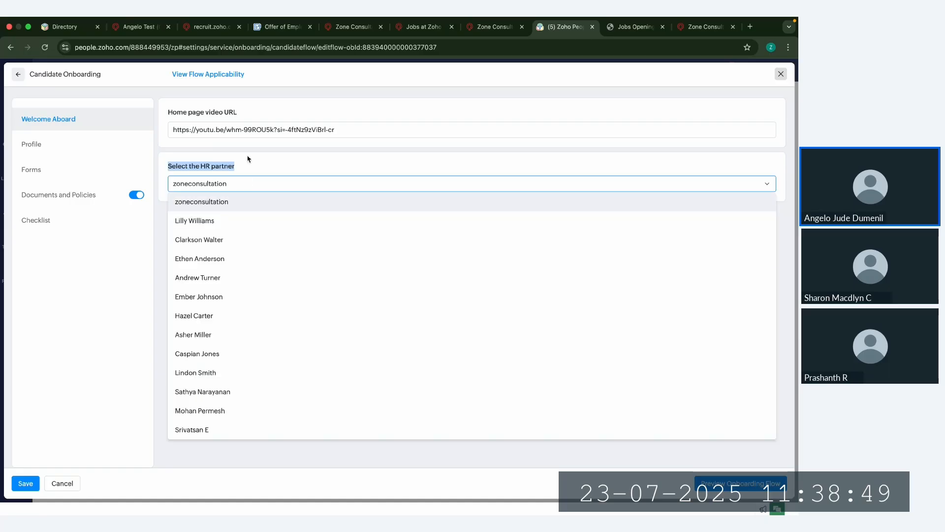
click(270, 166)
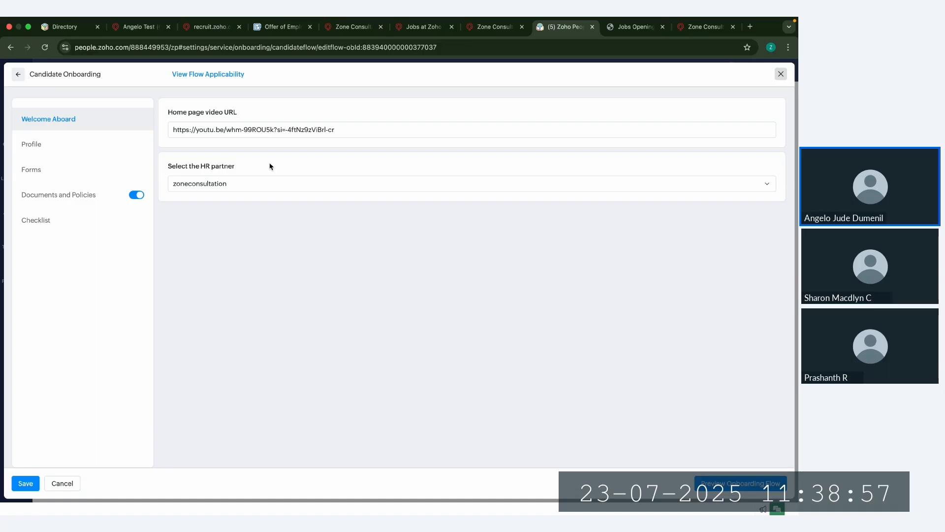
Step: Review the flow's Profile and Forms sections, try adding and removing a blank form row, and close the flow without saving
click(59, 147)
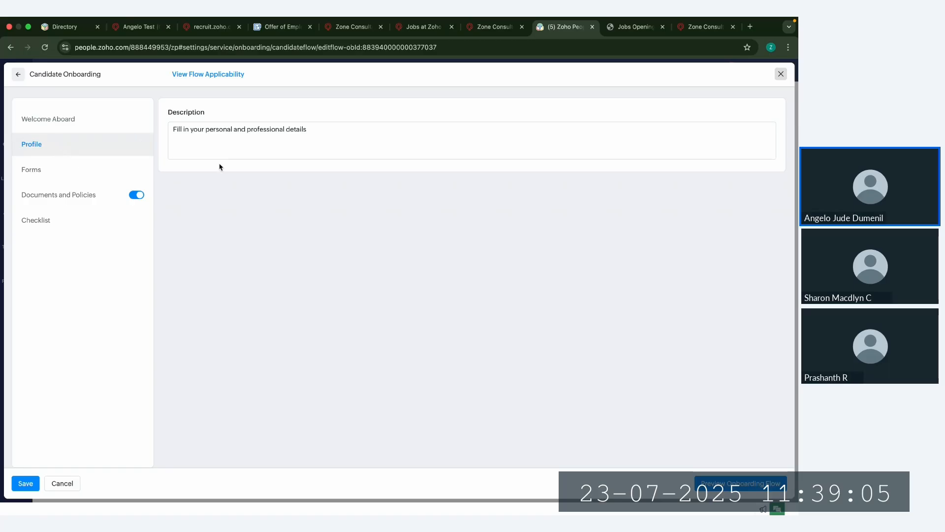
click(45, 172)
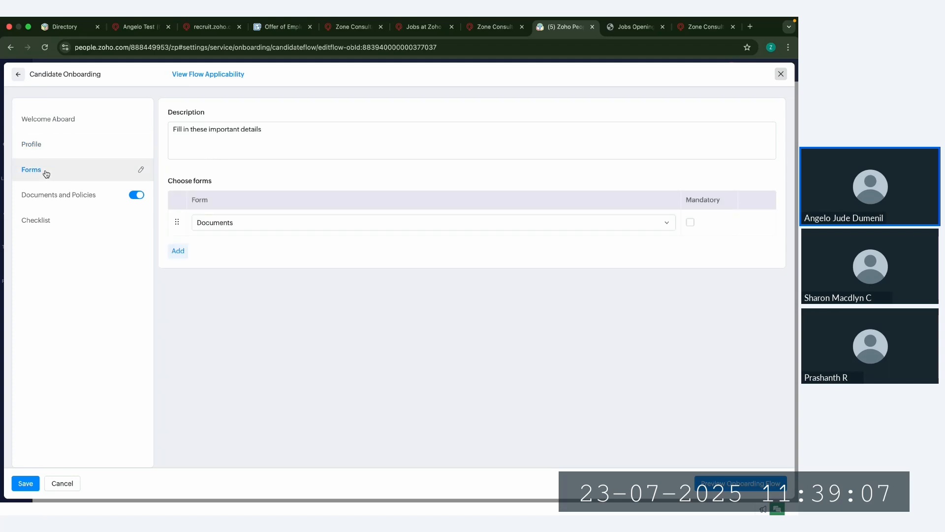
click(178, 251)
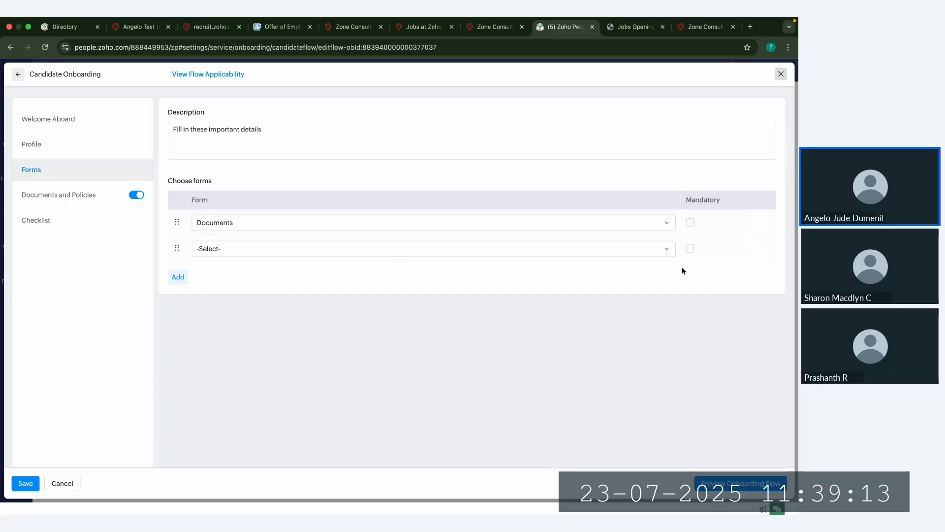
click(760, 249)
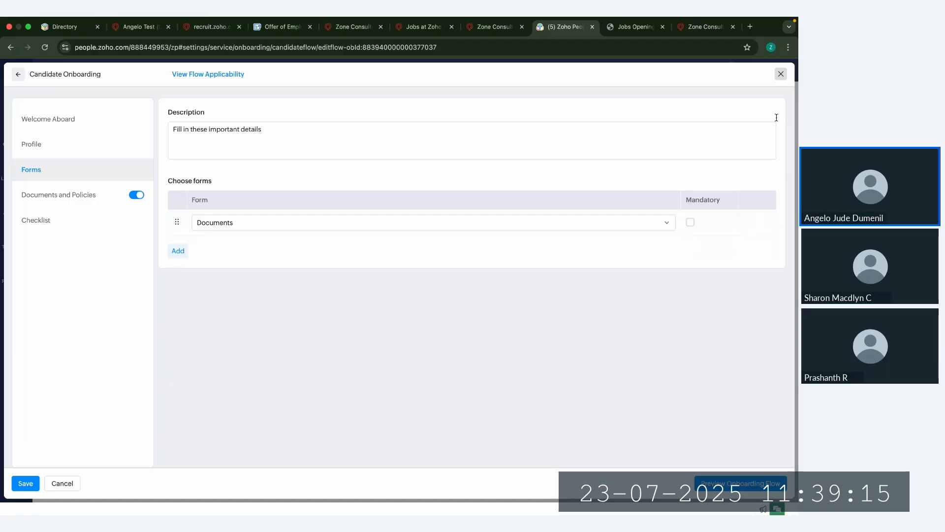
click(780, 74)
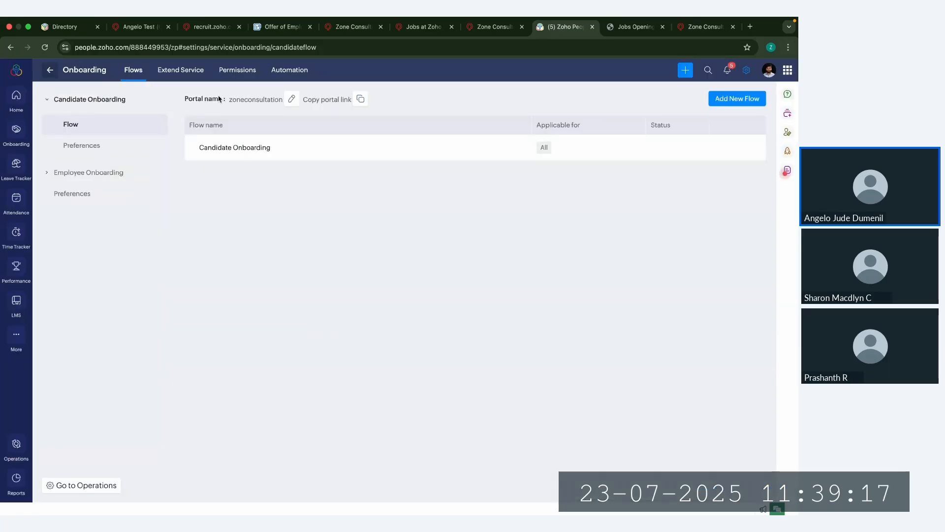
Step: Look at the onboarding service's forms, then reopen the Candidate Onboarding flow and review its Documents and Policies settings
click(179, 73)
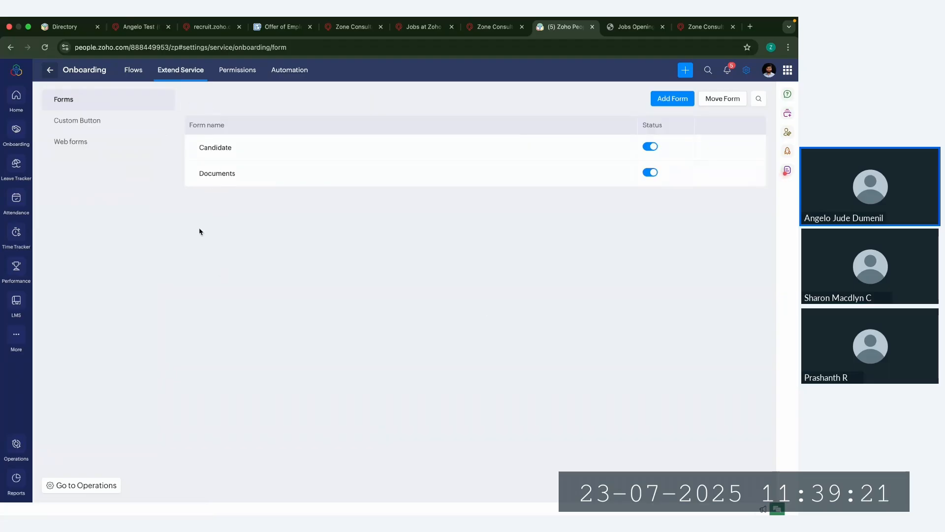
click(133, 70)
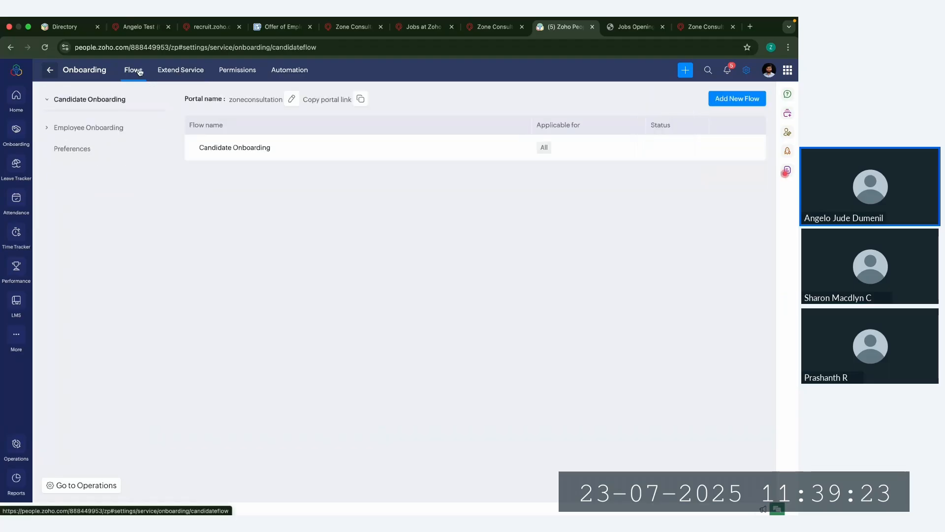
click(286, 147)
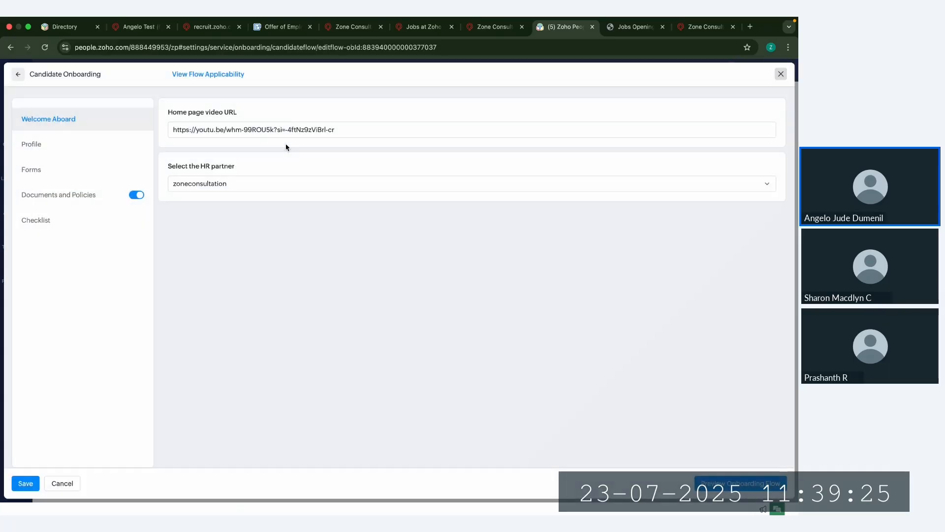
click(76, 196)
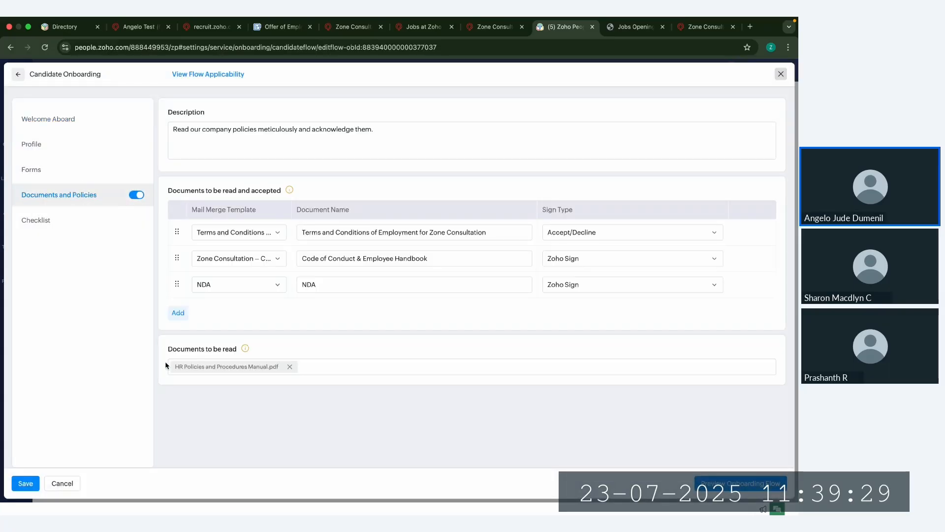
drag(175, 350, 238, 350)
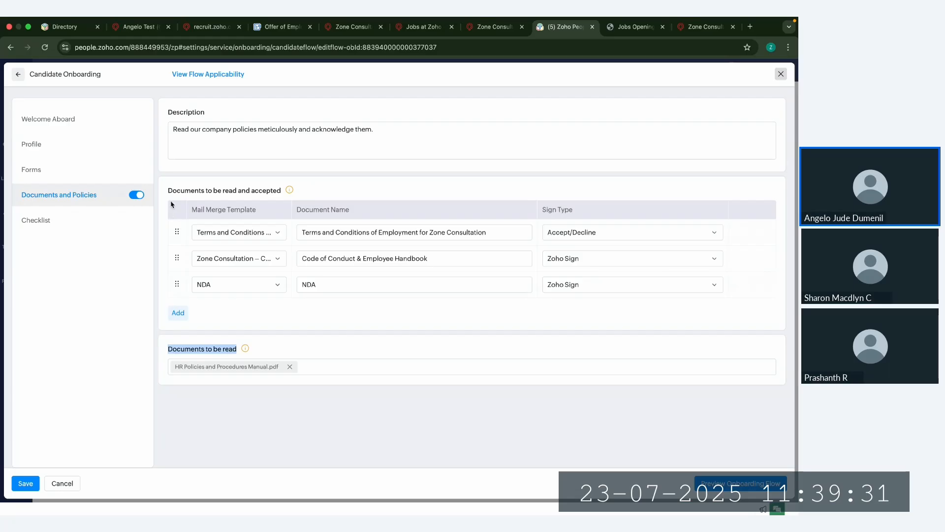
drag(166, 193, 290, 196)
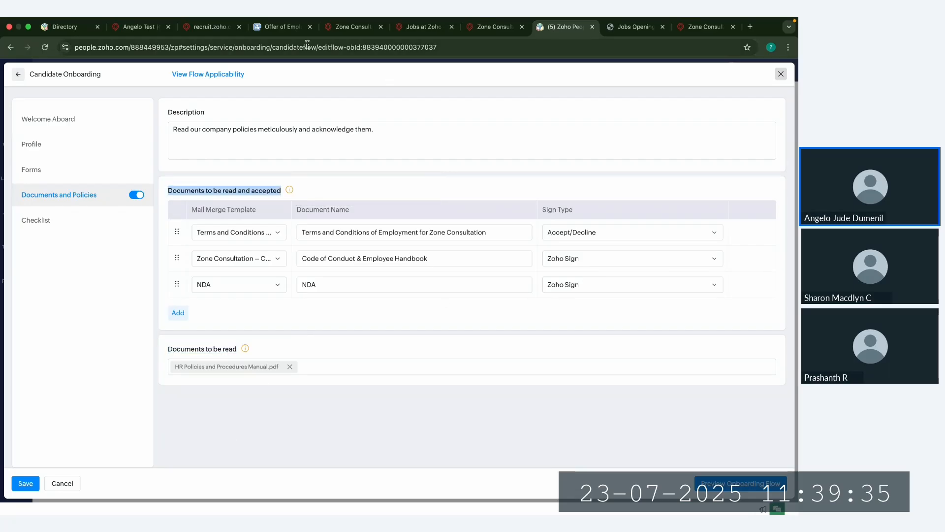
Step: Duplicate the Zoho People browser tab and close the Candidate Onboarding flow editor in the copy
right_click(569, 26)
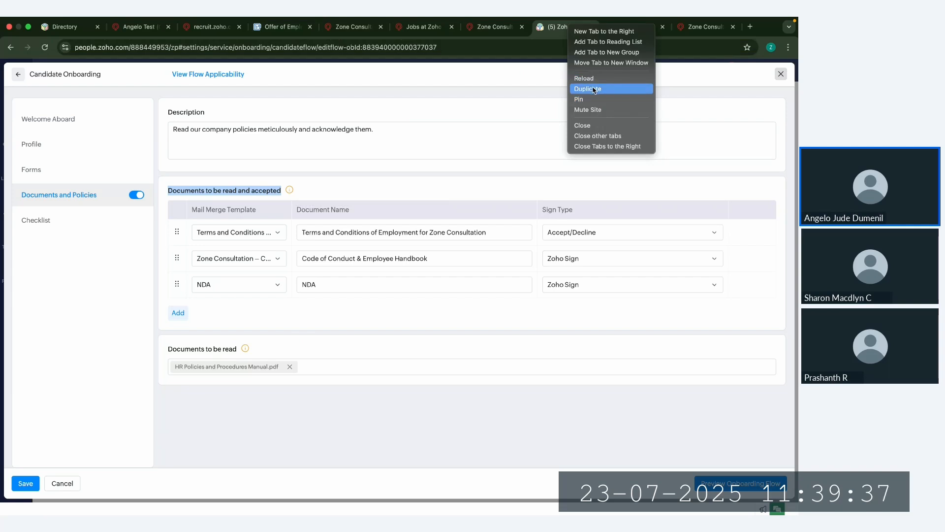
click(593, 78)
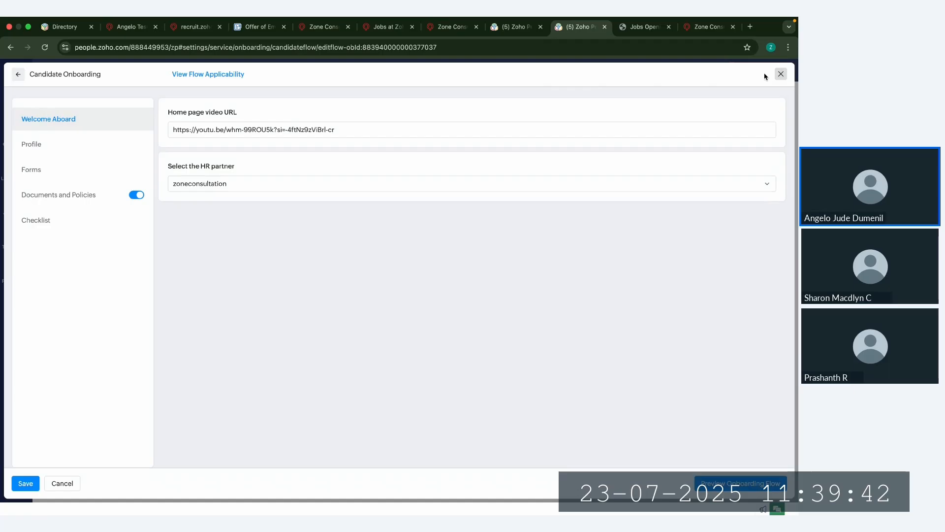
click(781, 74)
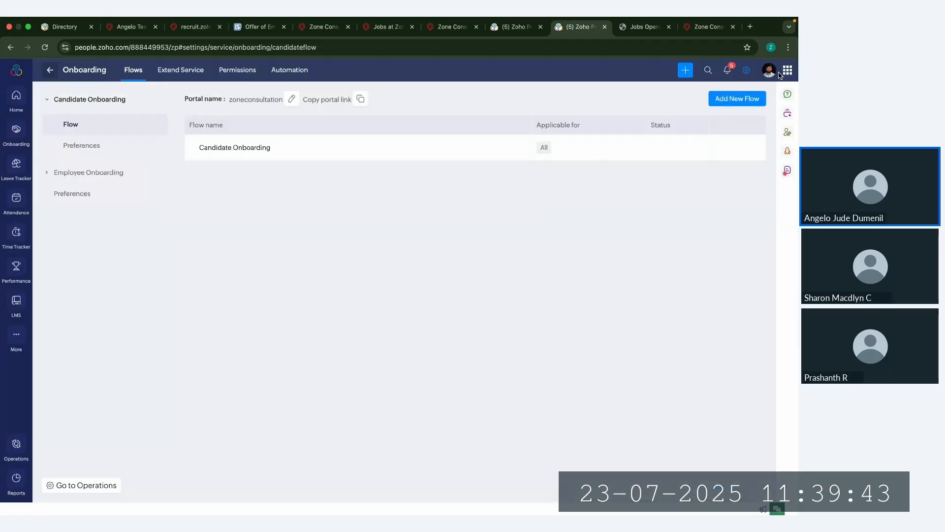
Step: Open the organization files in Operations and review the add-file form's sharing choices, selecting Share with entire organization without saving
click(16, 446)
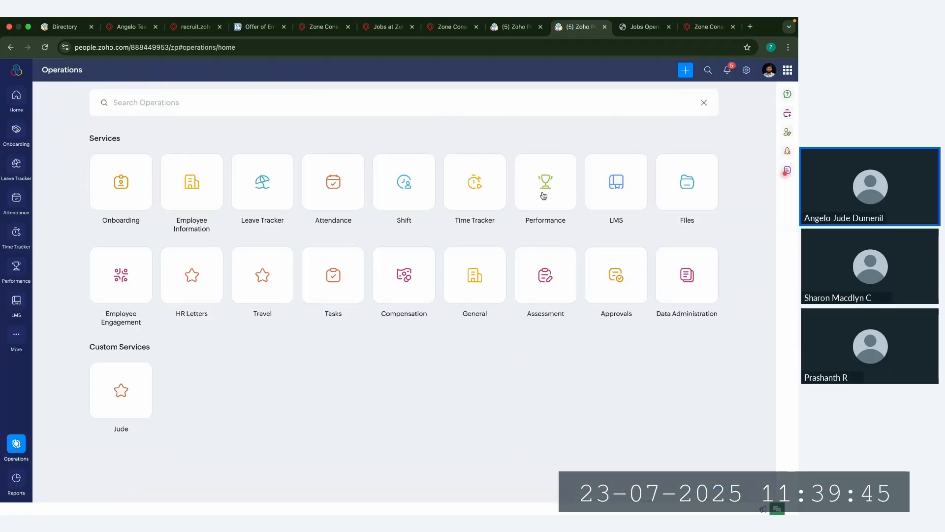
click(679, 197)
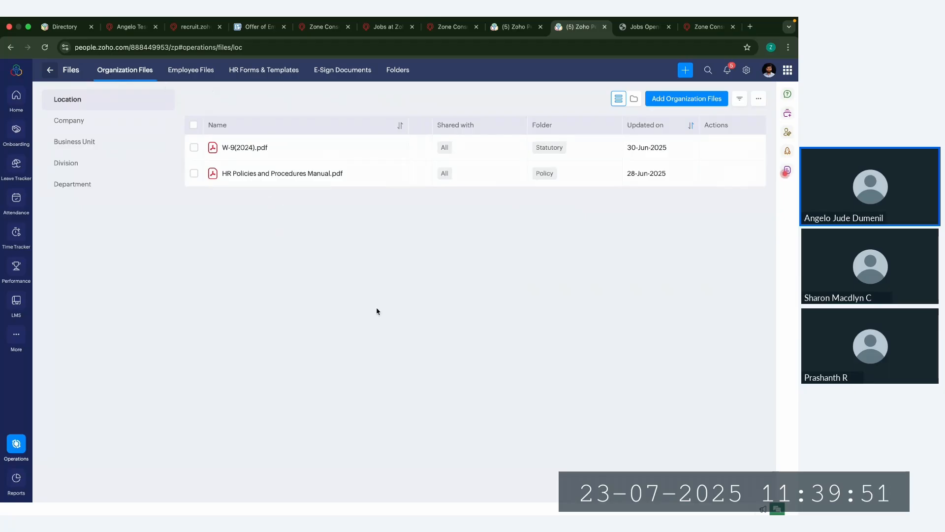
click(689, 101)
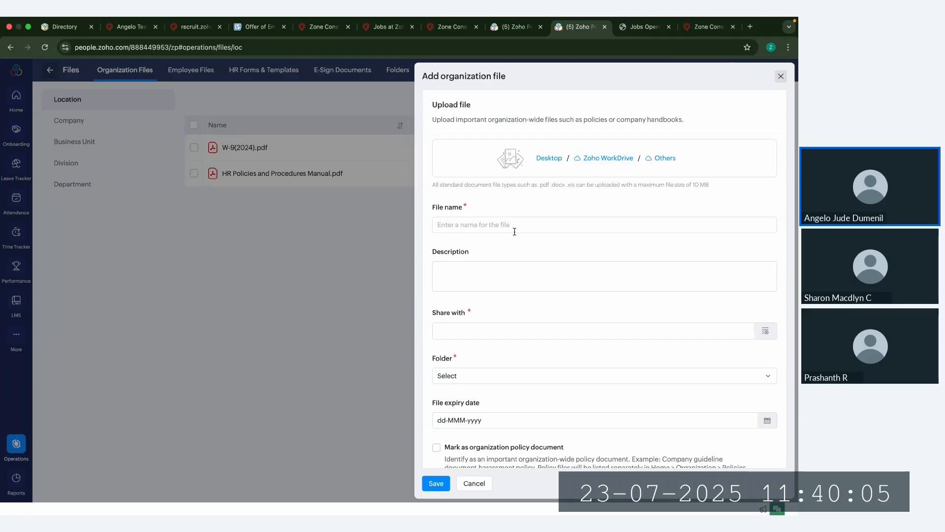
scroll(450, 306, down, 1)
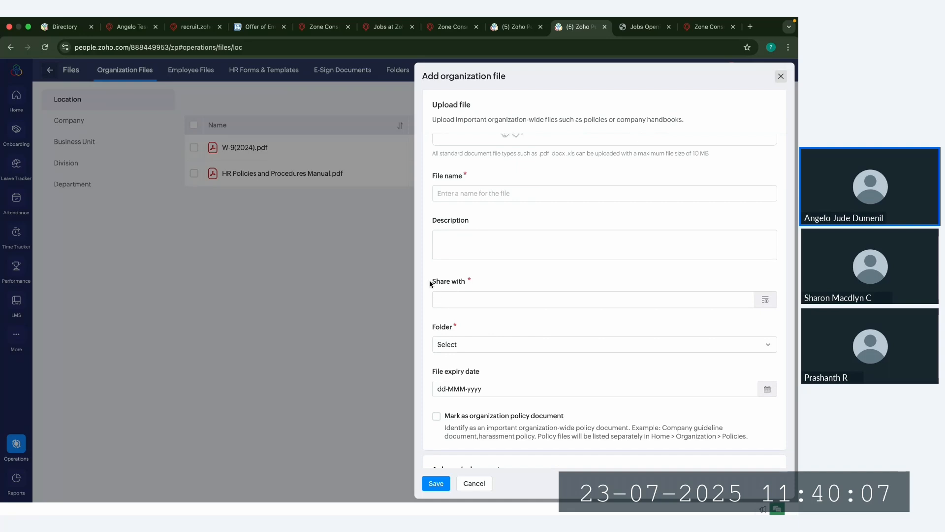
drag(429, 281, 460, 281)
click(764, 301)
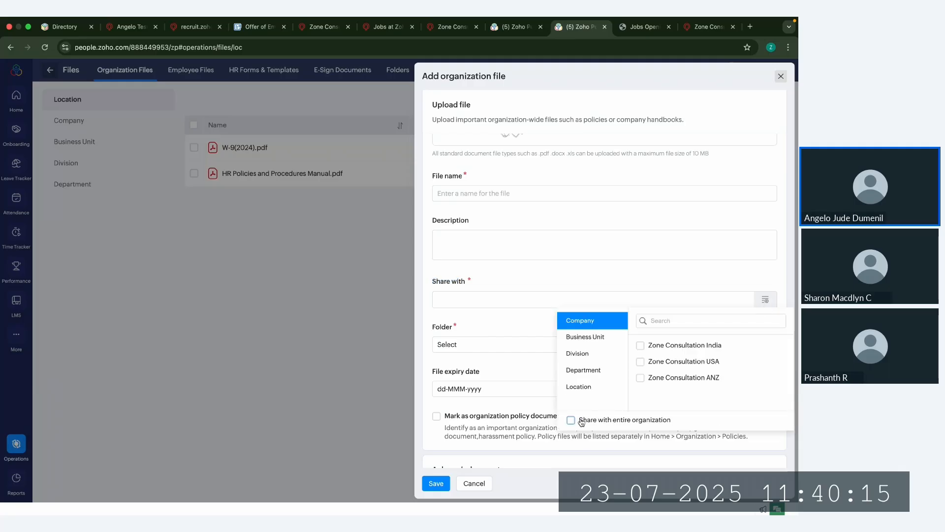
click(571, 420)
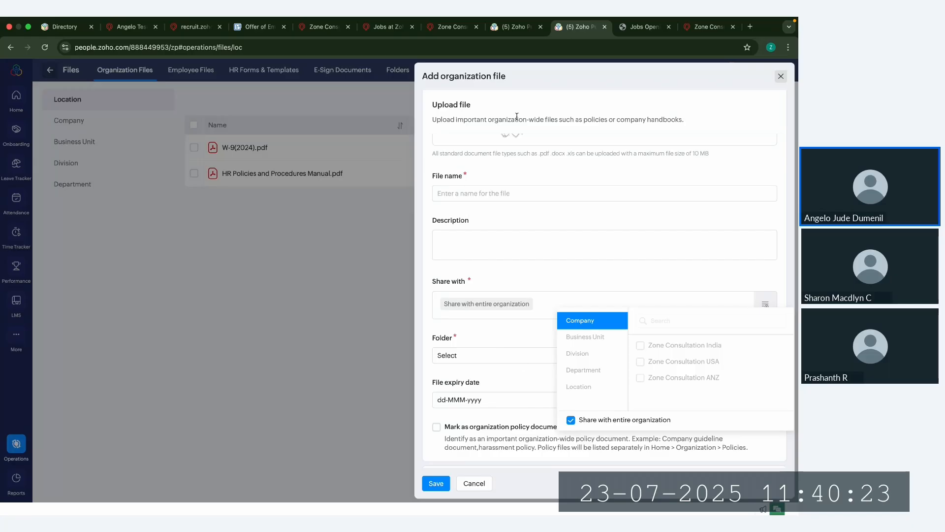
Step: Return to the Candidate Onboarding flow's Documents and Policies section and review the Sign Type options for the Terms and Conditions document
click(515, 27)
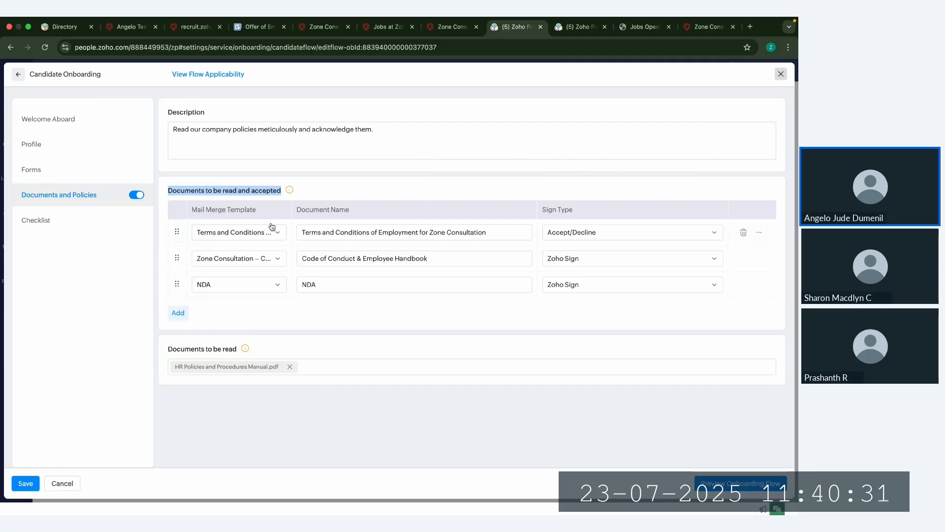
drag(541, 212, 584, 212)
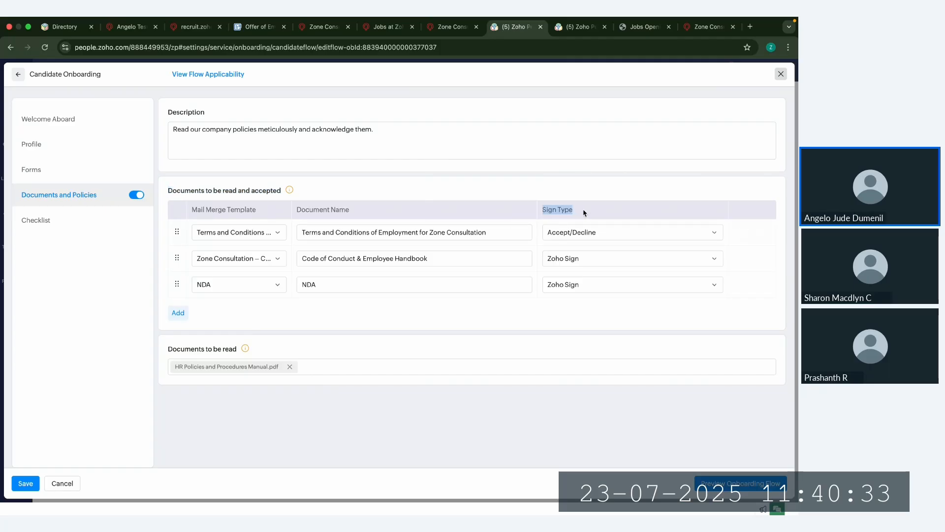
click(581, 237)
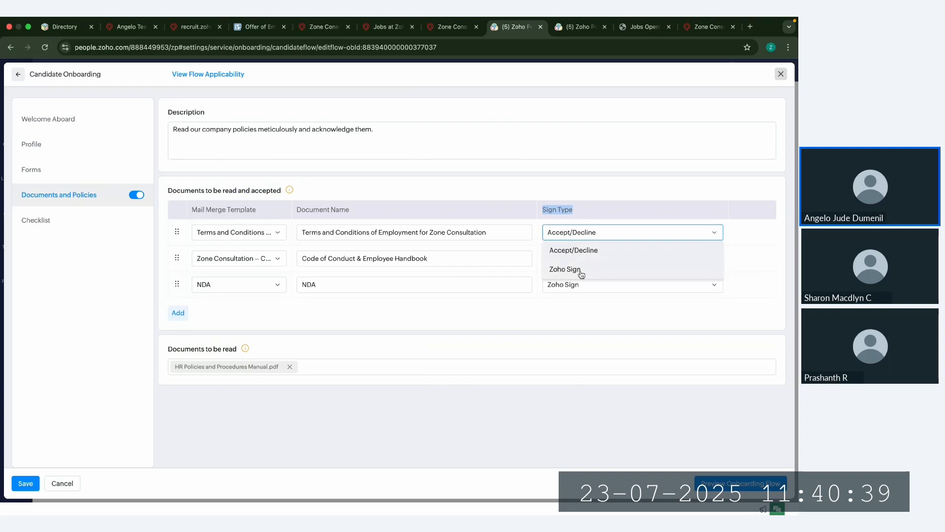
Step: Discard the unsaved organization file and review the Zoho and third-party integrations in the Marketplace settings, including Zoho Sign
click(581, 27)
click(781, 76)
click(781, 76)
click(746, 70)
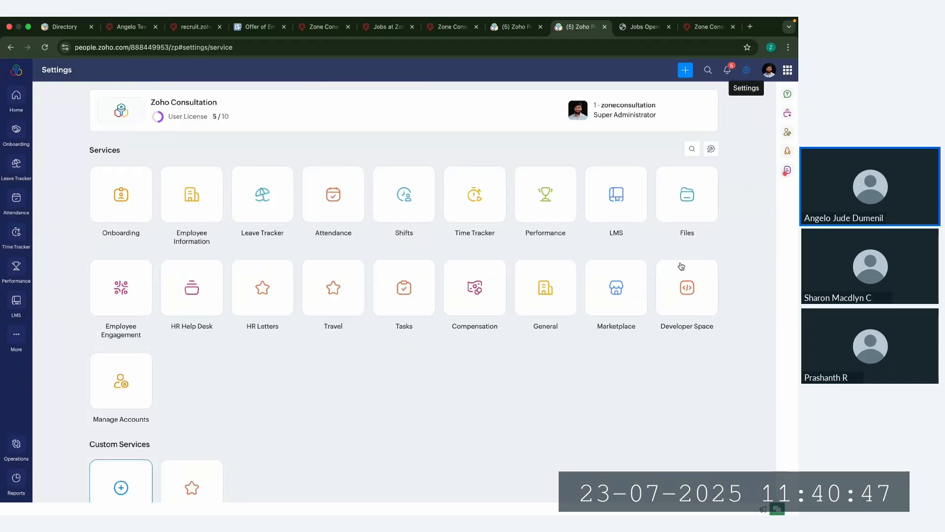
click(624, 310)
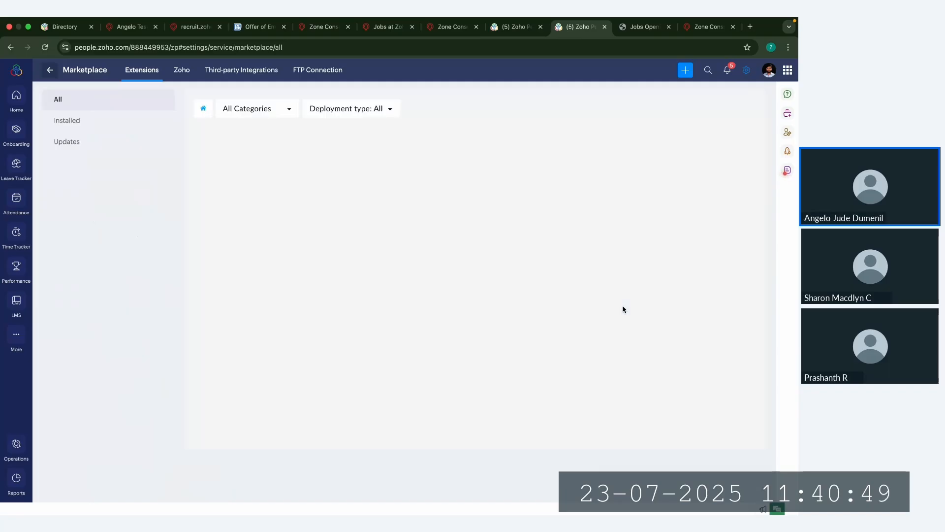
click(181, 70)
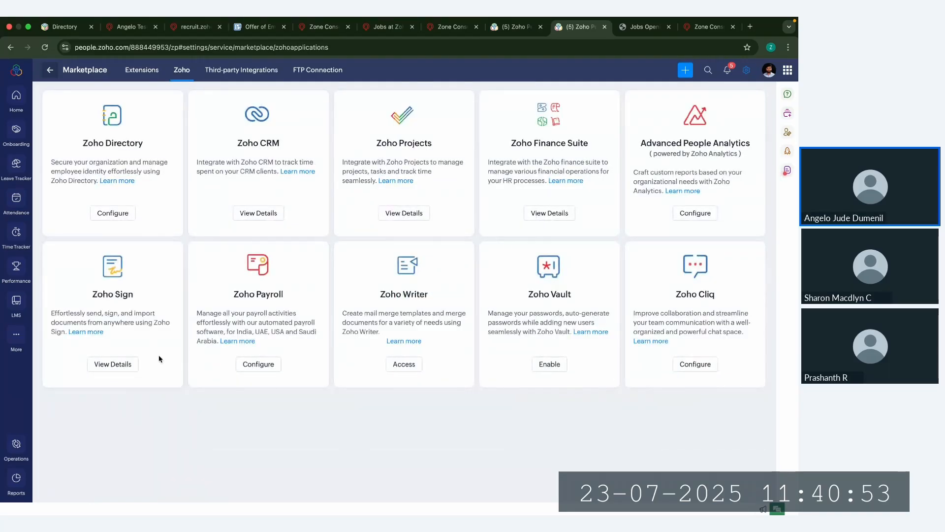
drag(55, 314, 136, 332)
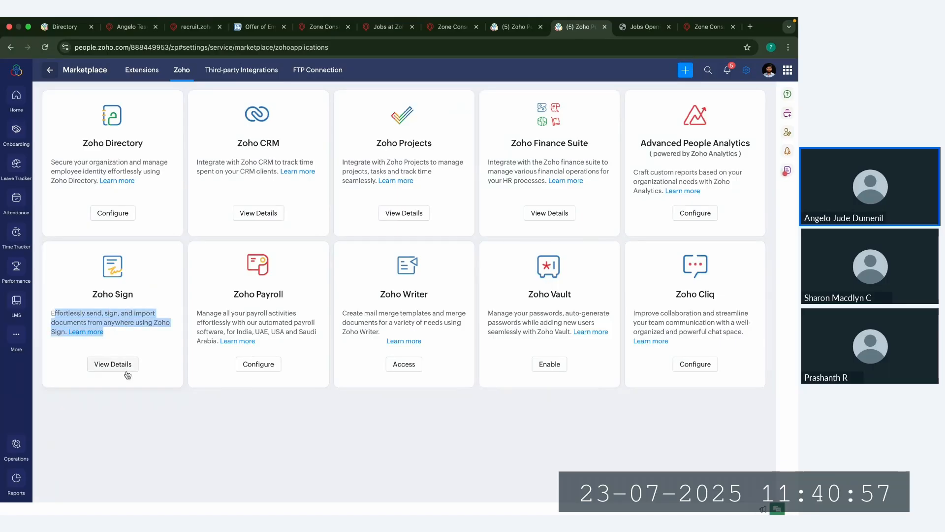
click(230, 74)
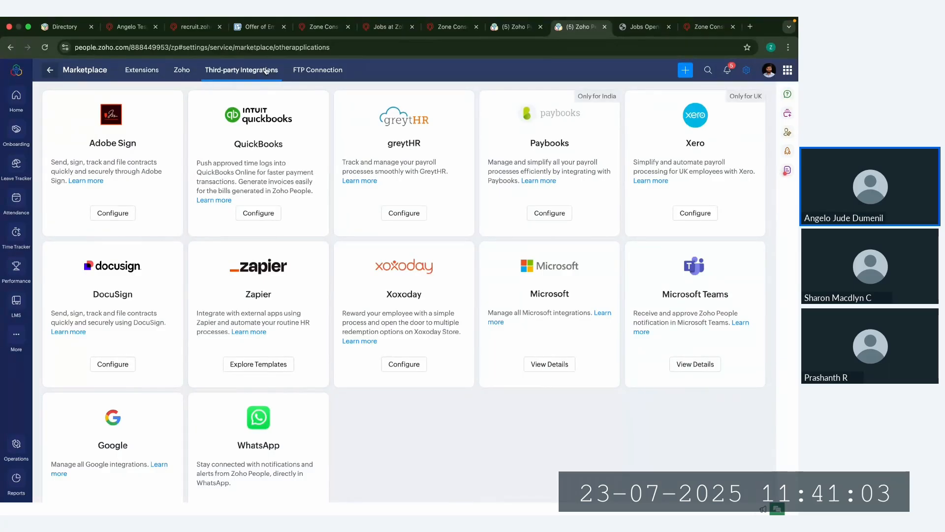
Step: Preview the Candidate Onboarding flow from its welcome page through the candidate profile form, and close the preview
click(512, 26)
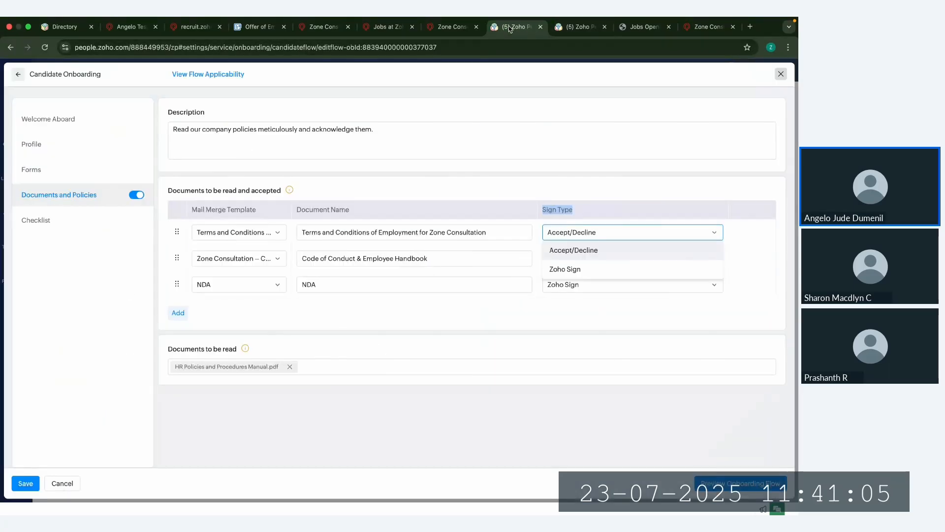
click(527, 352)
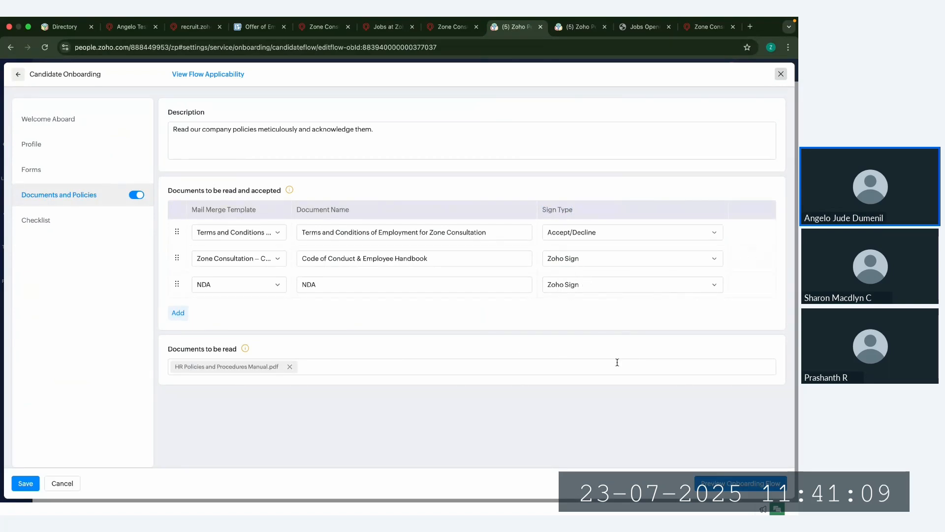
click(741, 483)
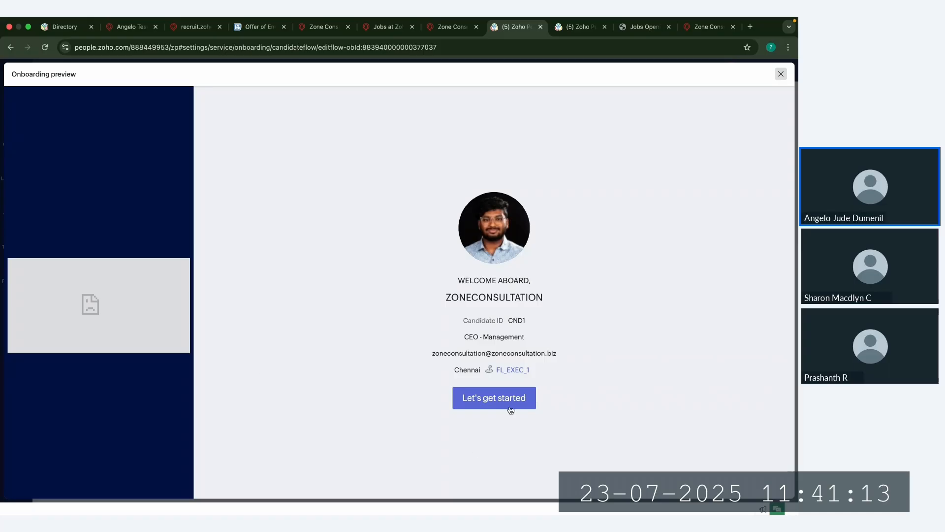
click(503, 401)
scroll(228, 326, down, 10)
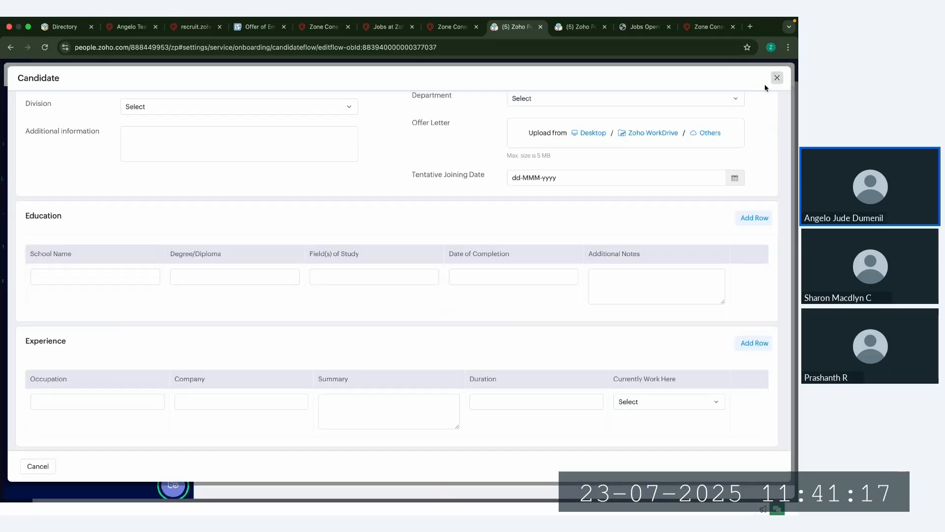
click(777, 78)
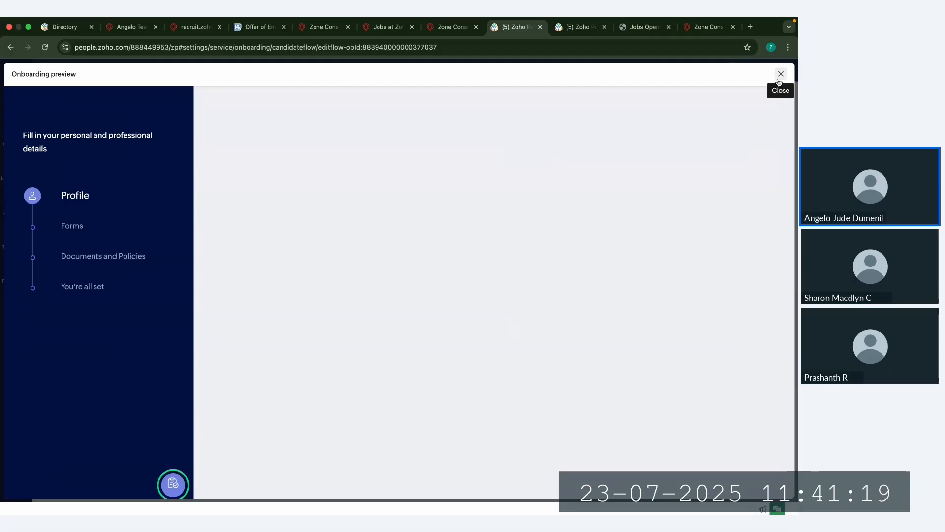
click(780, 75)
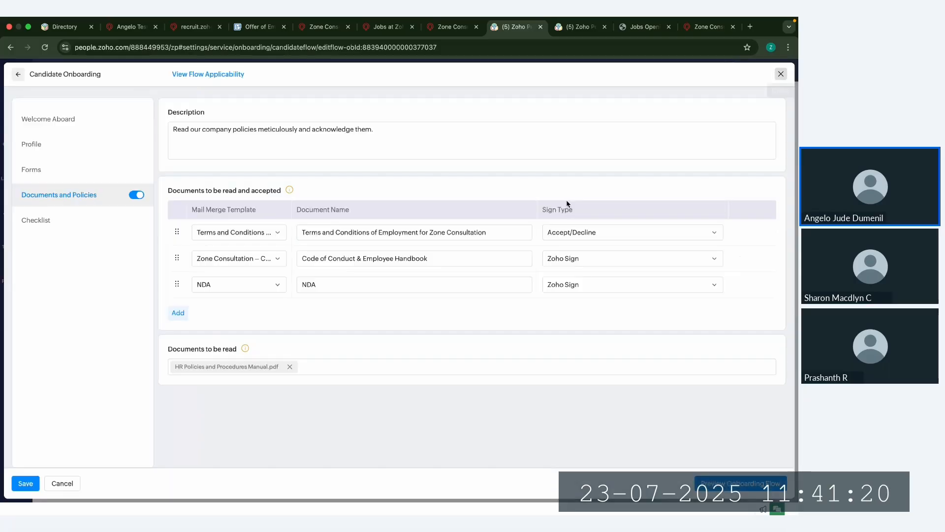
Step: Open the flow's IT checklist and review the Device allotment task's names, owner choices and due date, leaving the task unchanged
click(35, 221)
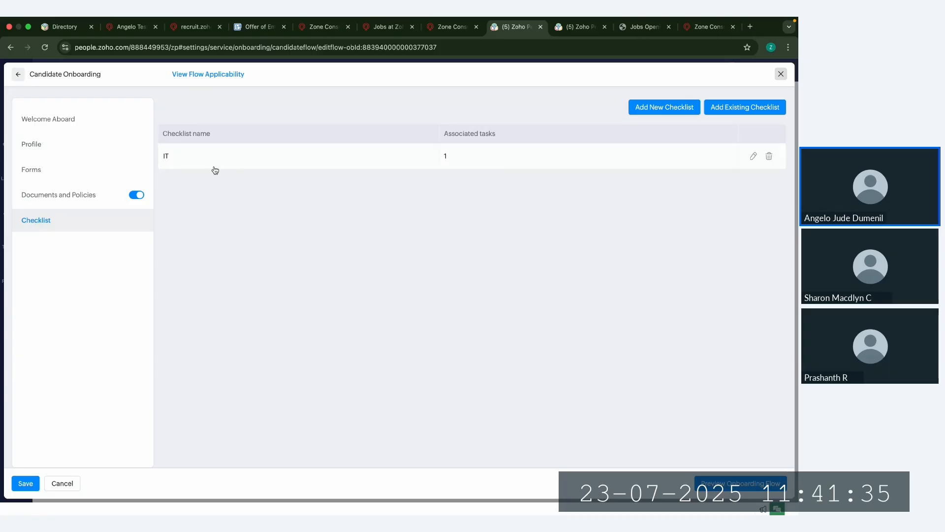
click(280, 154)
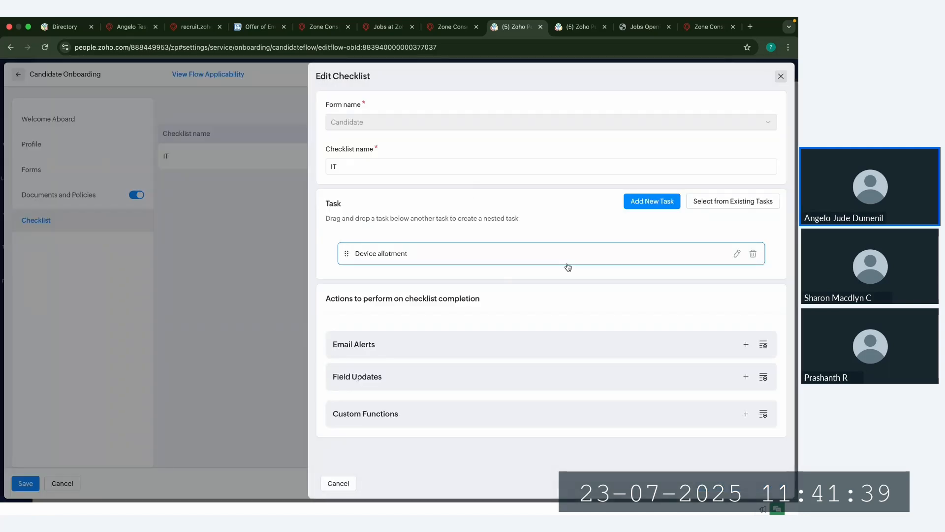
click(736, 254)
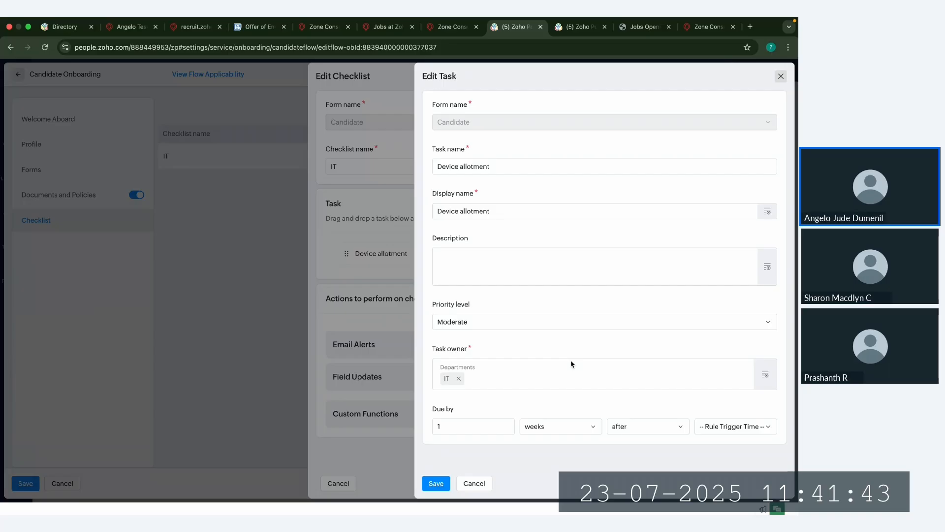
drag(428, 152, 472, 152)
drag(431, 197, 490, 196)
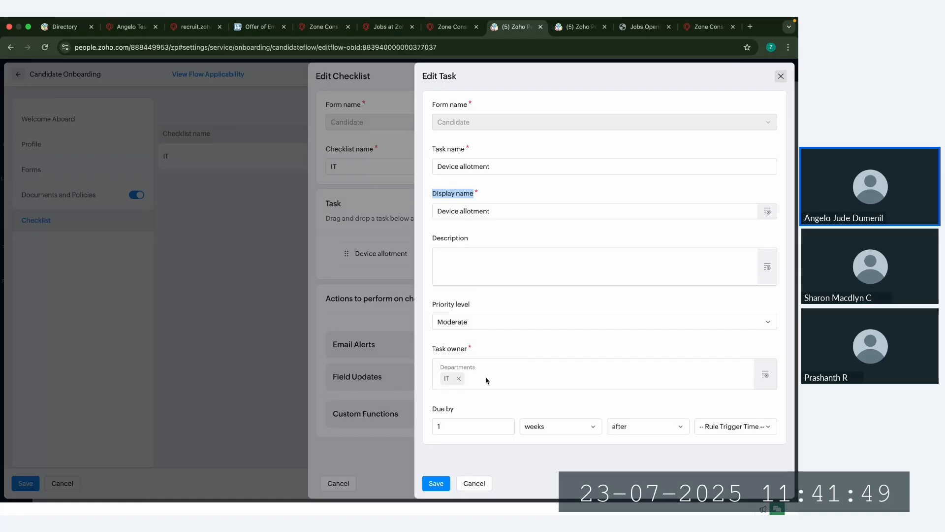
click(765, 374)
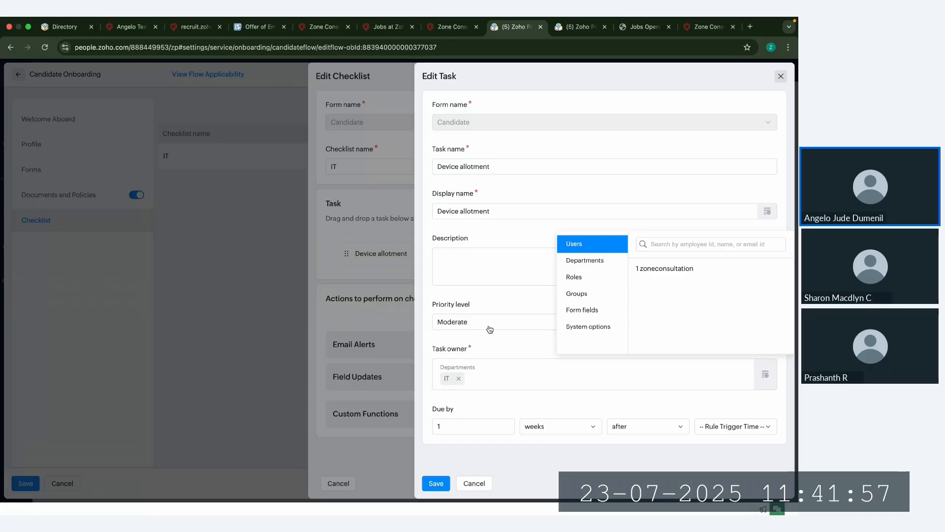
click(511, 352)
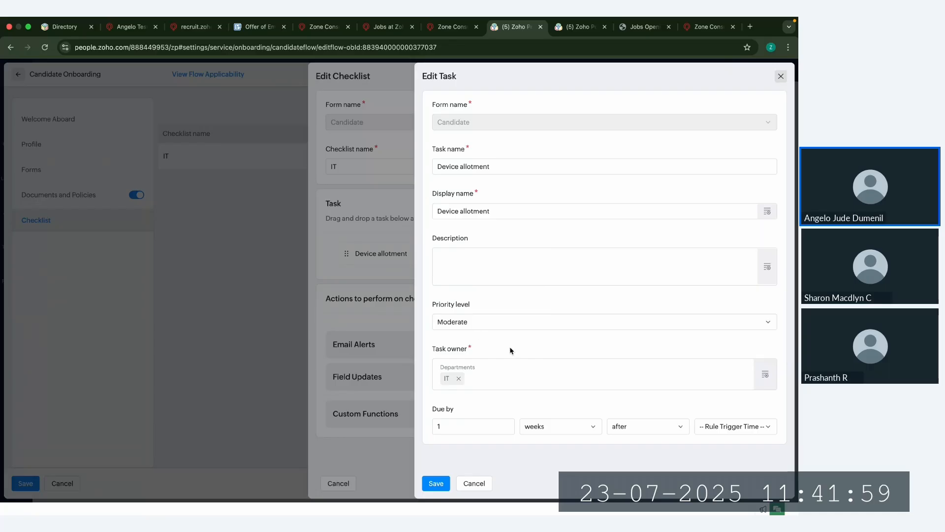
drag(435, 414, 519, 416)
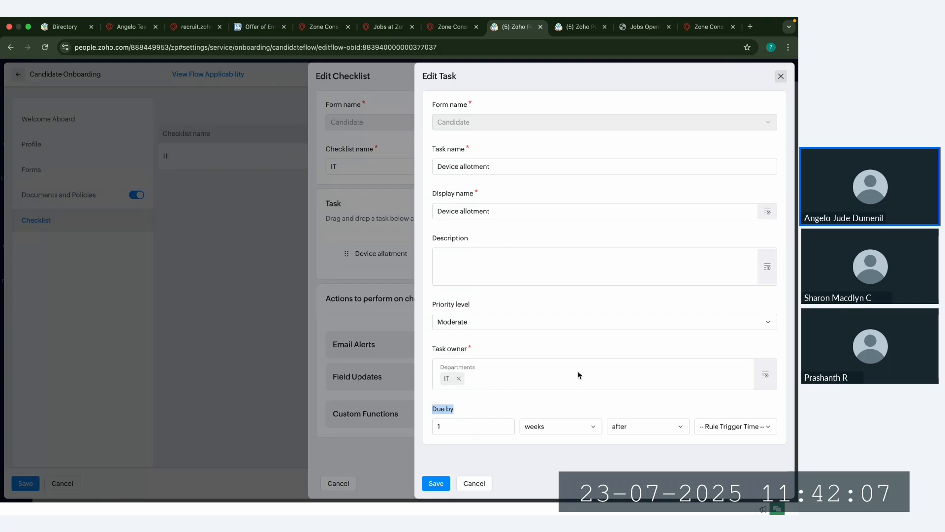
click(475, 484)
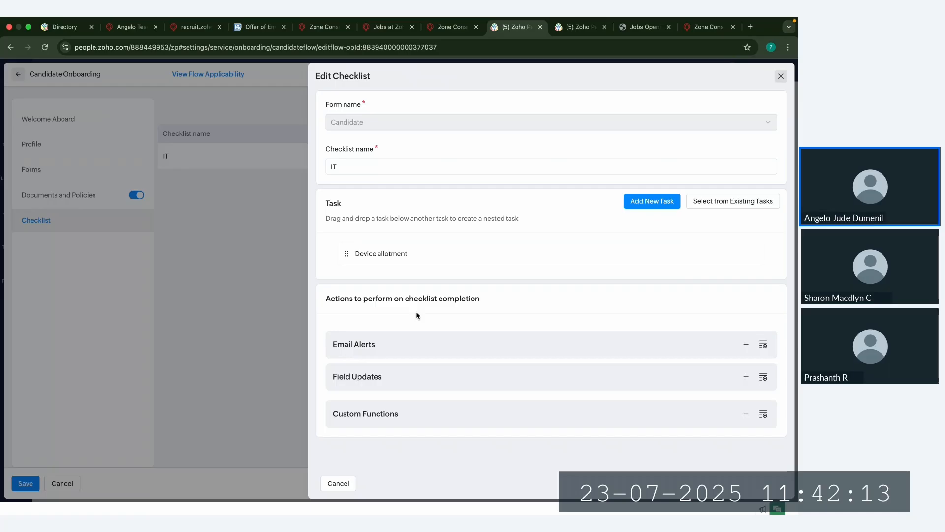
Step: Review the IT checklist's completion actions for email alerts, field updates and custom functions, and close the checklist and the flow editor
drag(329, 344, 393, 345)
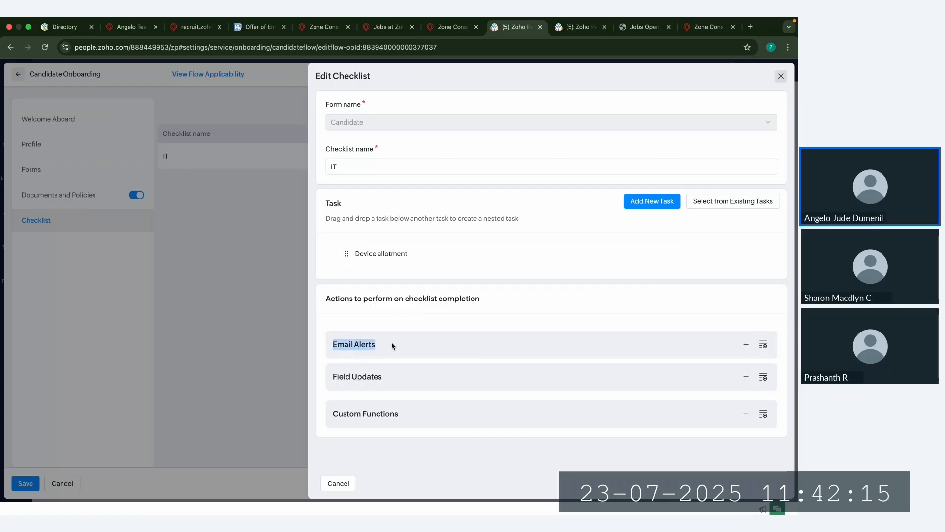
drag(332, 377, 401, 380)
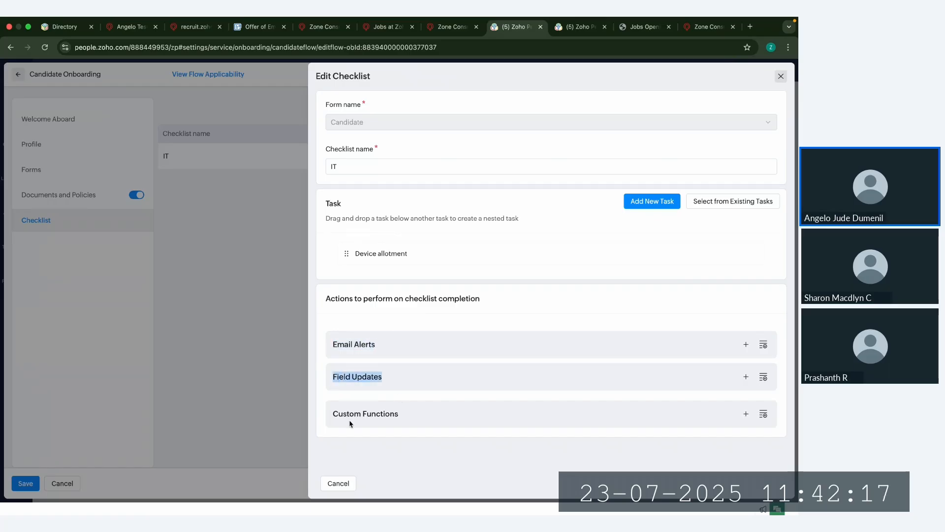
click(334, 415)
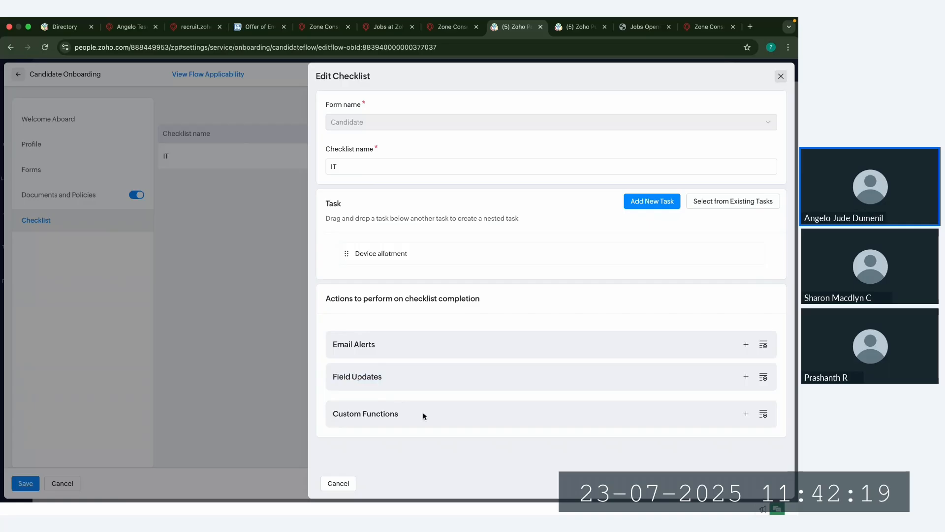
click(781, 74)
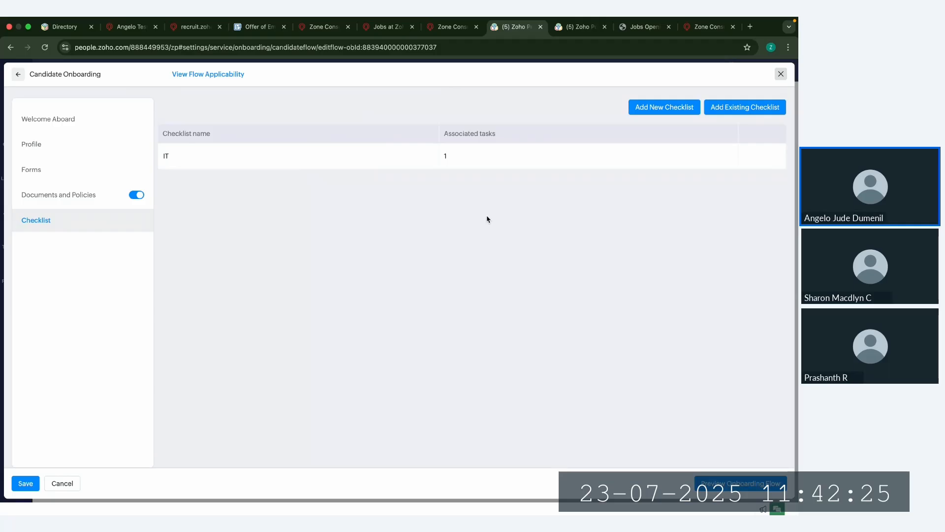
click(783, 73)
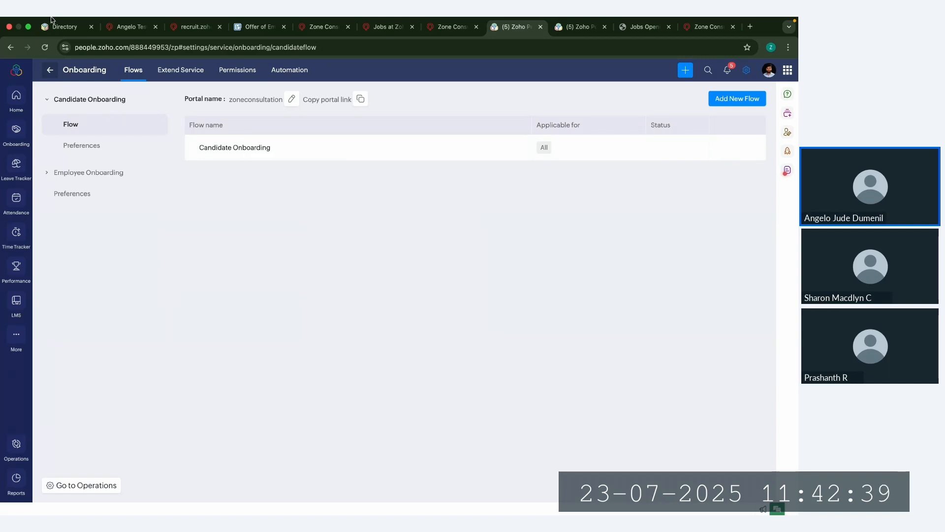
Step: Refresh the Zoho Directory user list, check the new employee's entry, and return to the candidate's record in Zoho Recruit
click(63, 28)
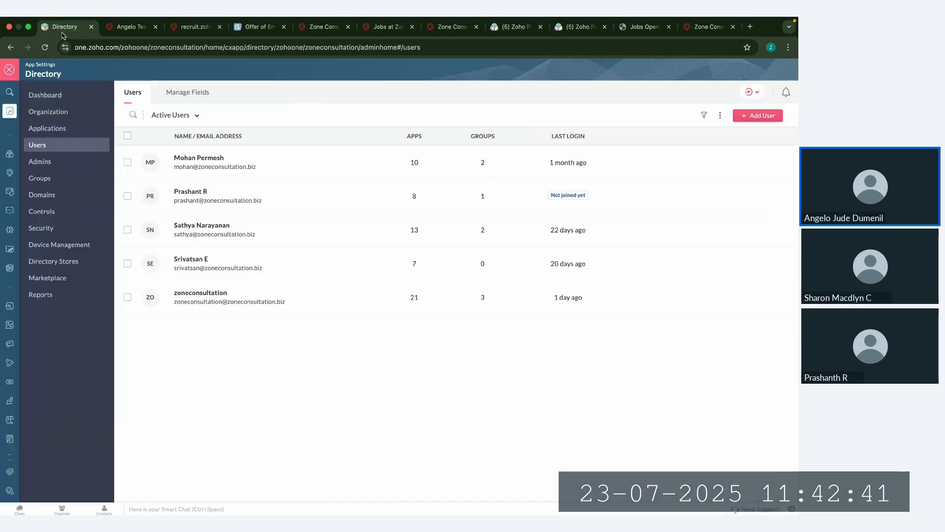
click(45, 47)
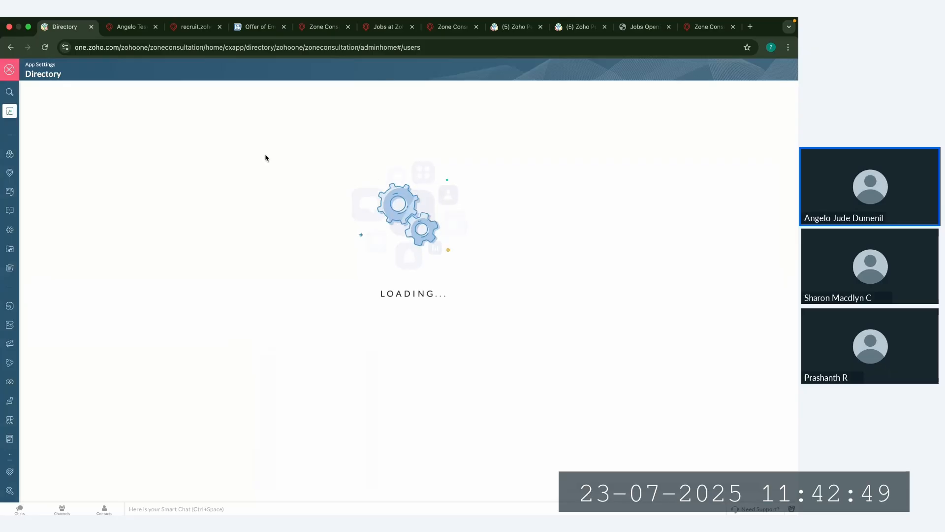
drag(178, 158, 333, 91)
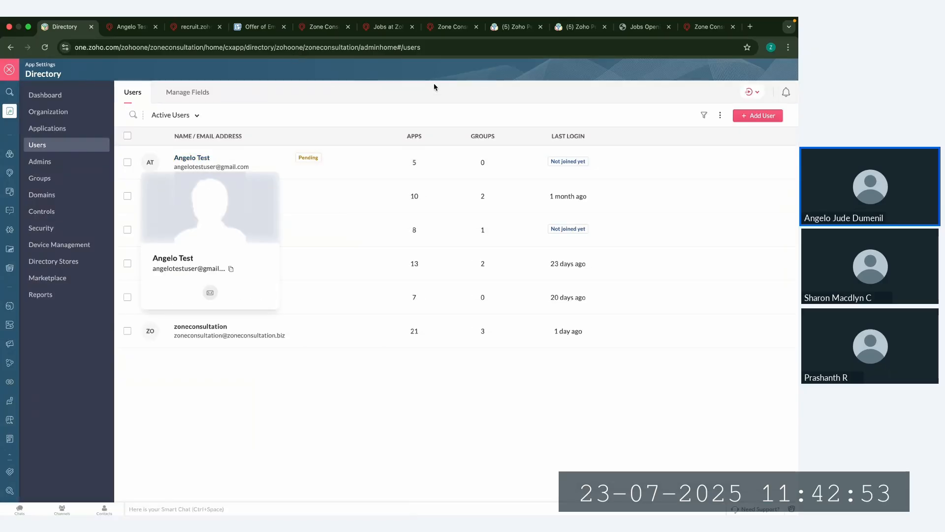
click(129, 26)
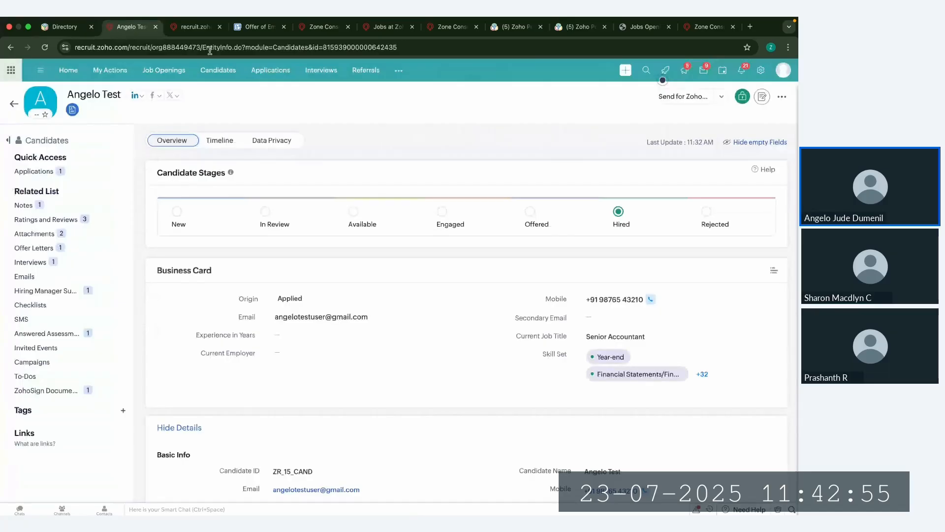